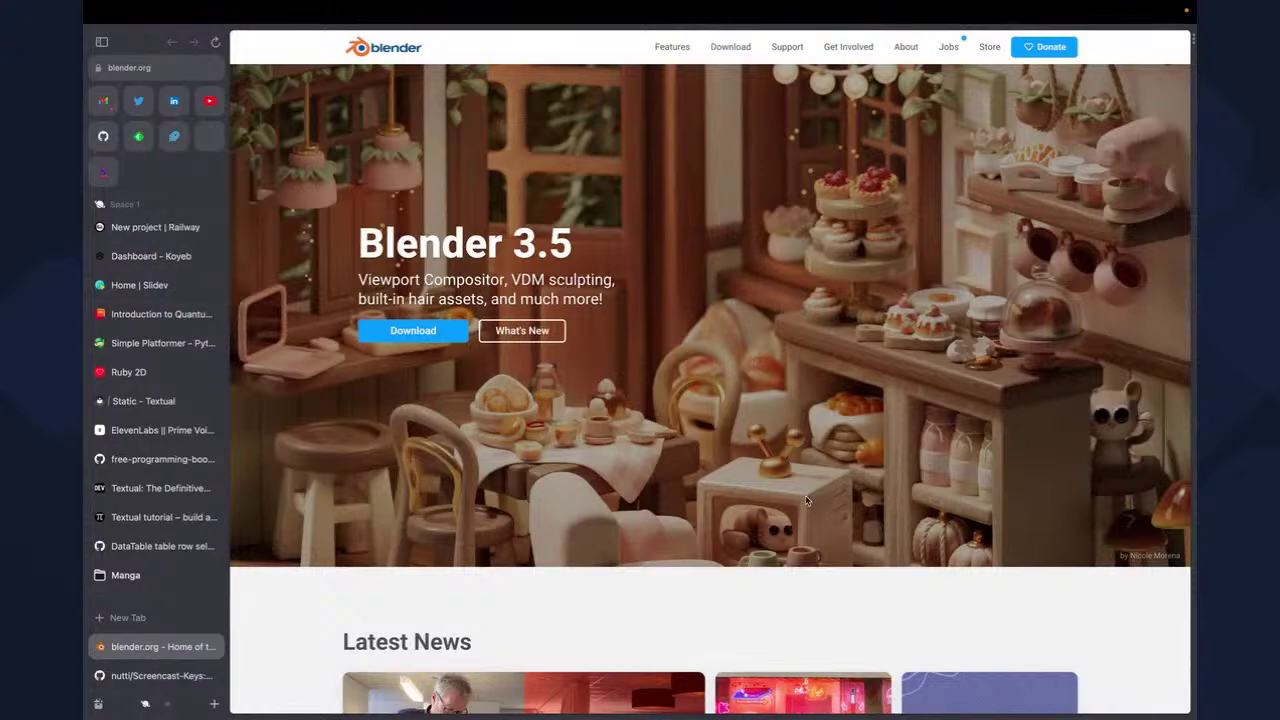
- Open the Blender 3.5 download page on blender.org in Arc
scroll(805, 497, down, 4)
scroll(805, 500, down, 7)
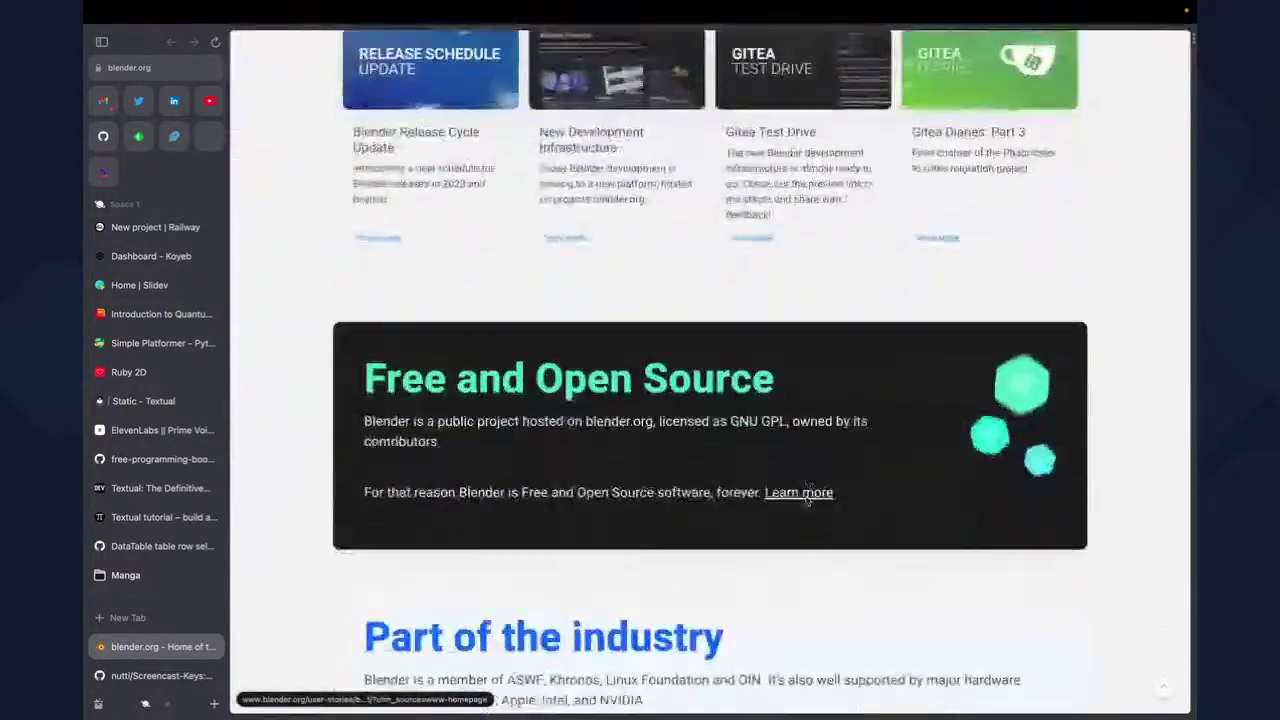
scroll(806, 501, up, 10)
scroll(806, 501, up, 2)
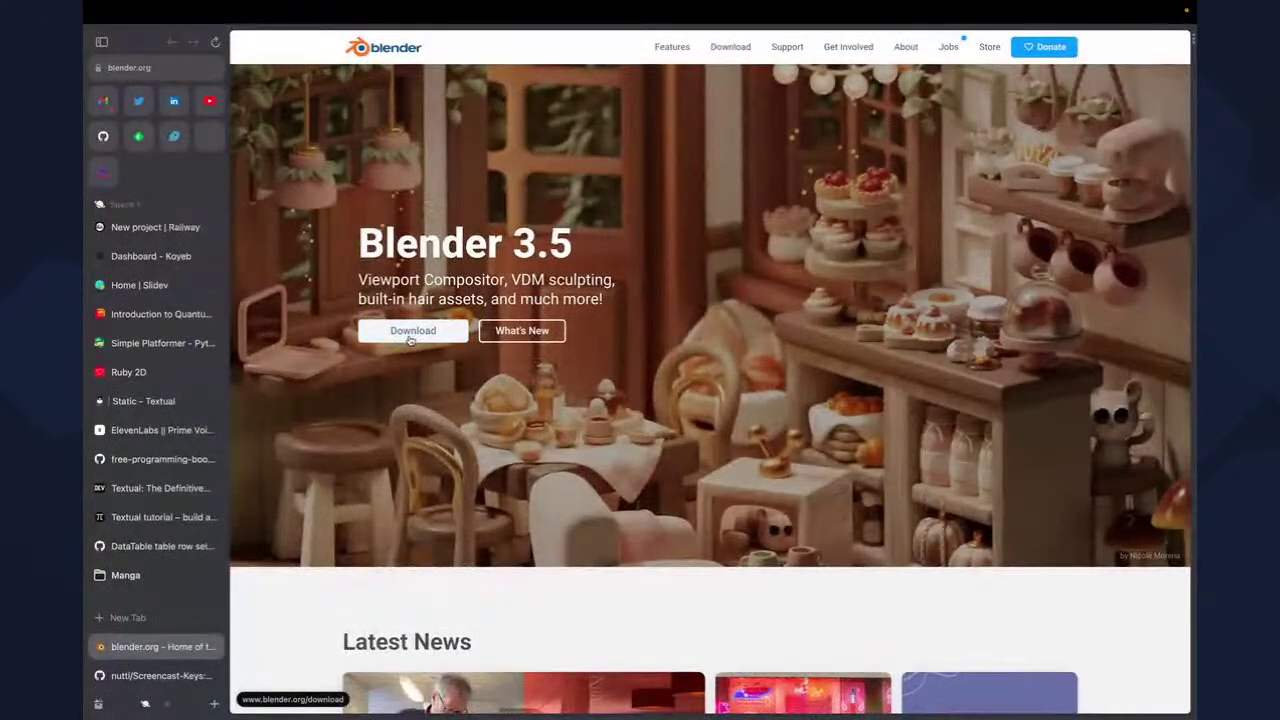
click(410, 332)
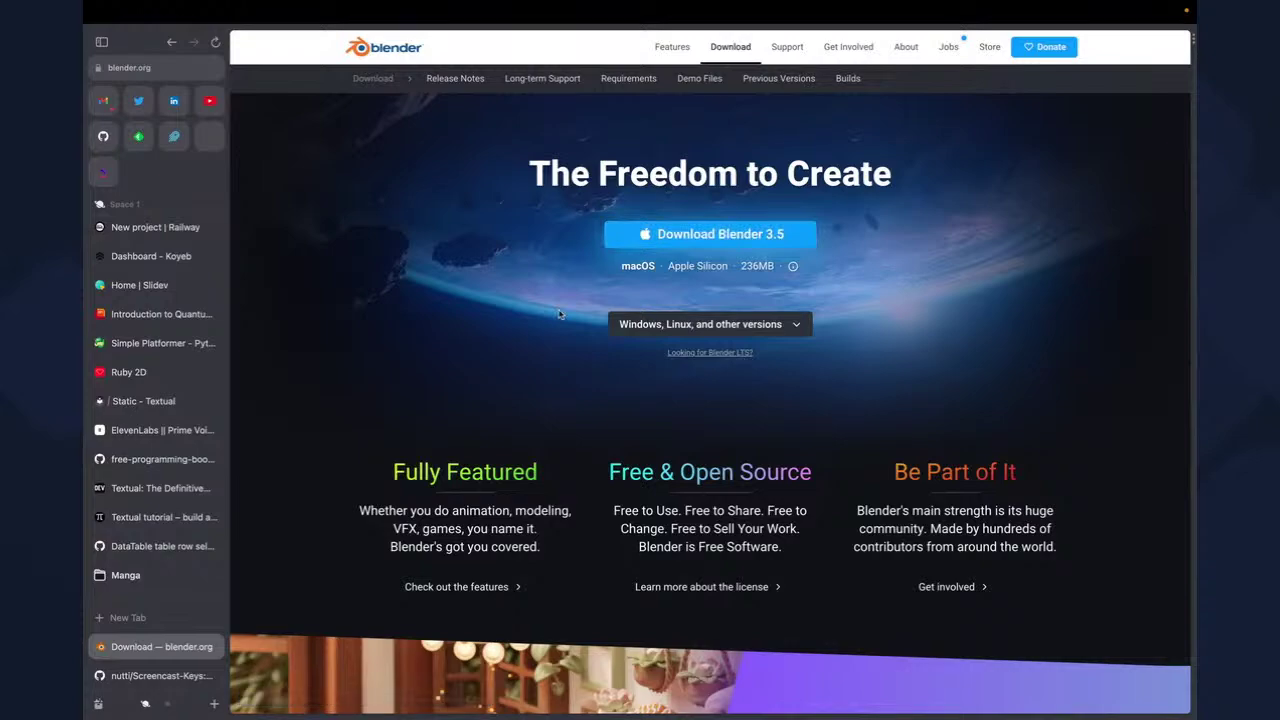
- Launch Blender from the system search and bring its splash screen to the front
key(super+Tab)
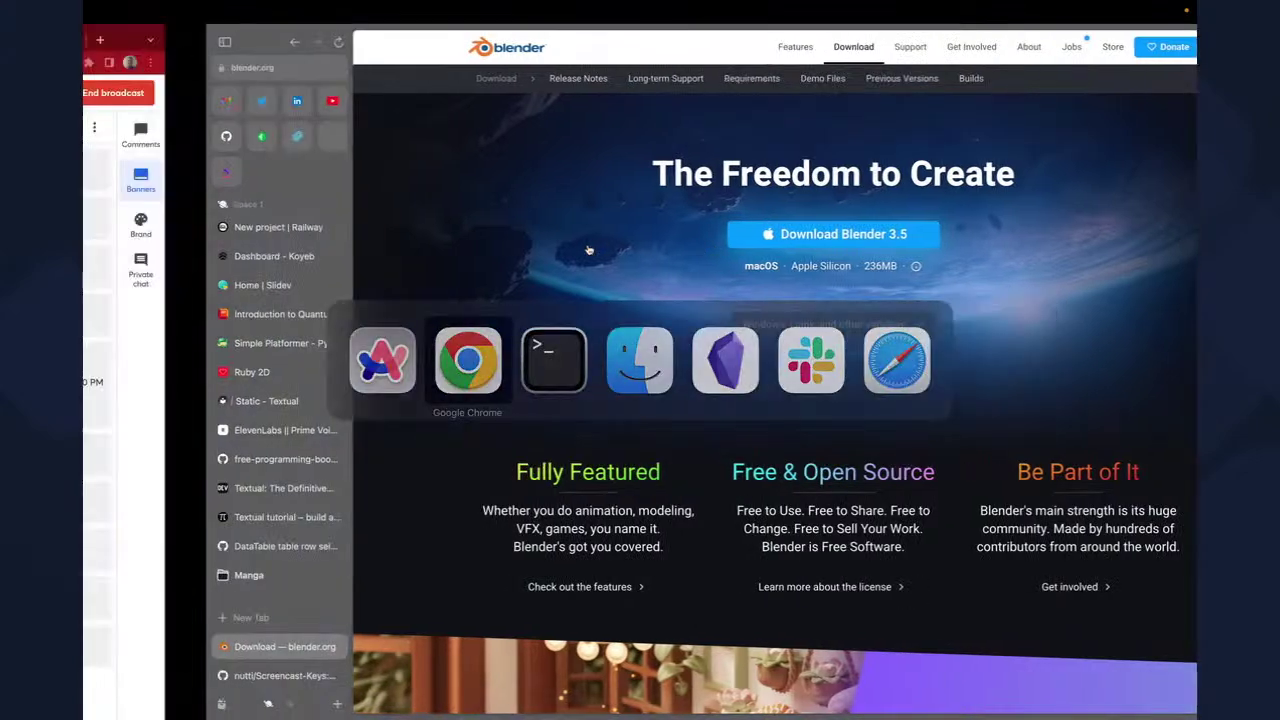
key(super+Tab)
key(super+t)
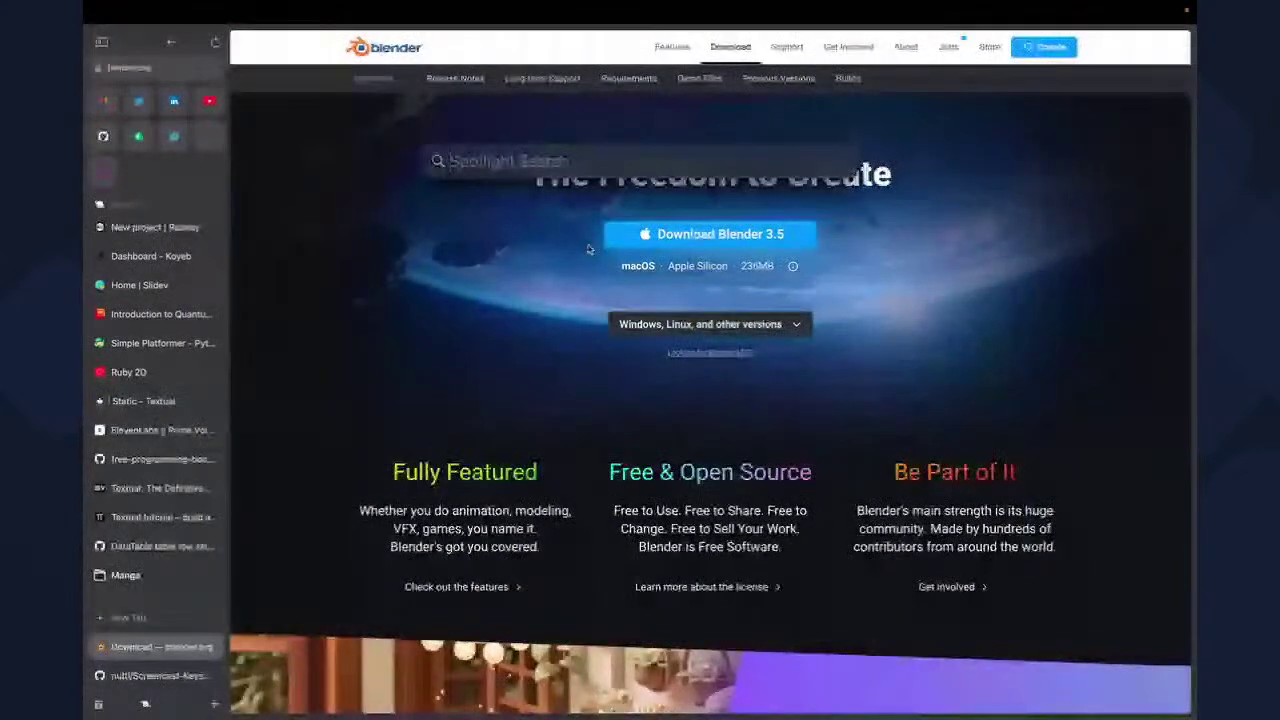
text(blender)
key(Return)
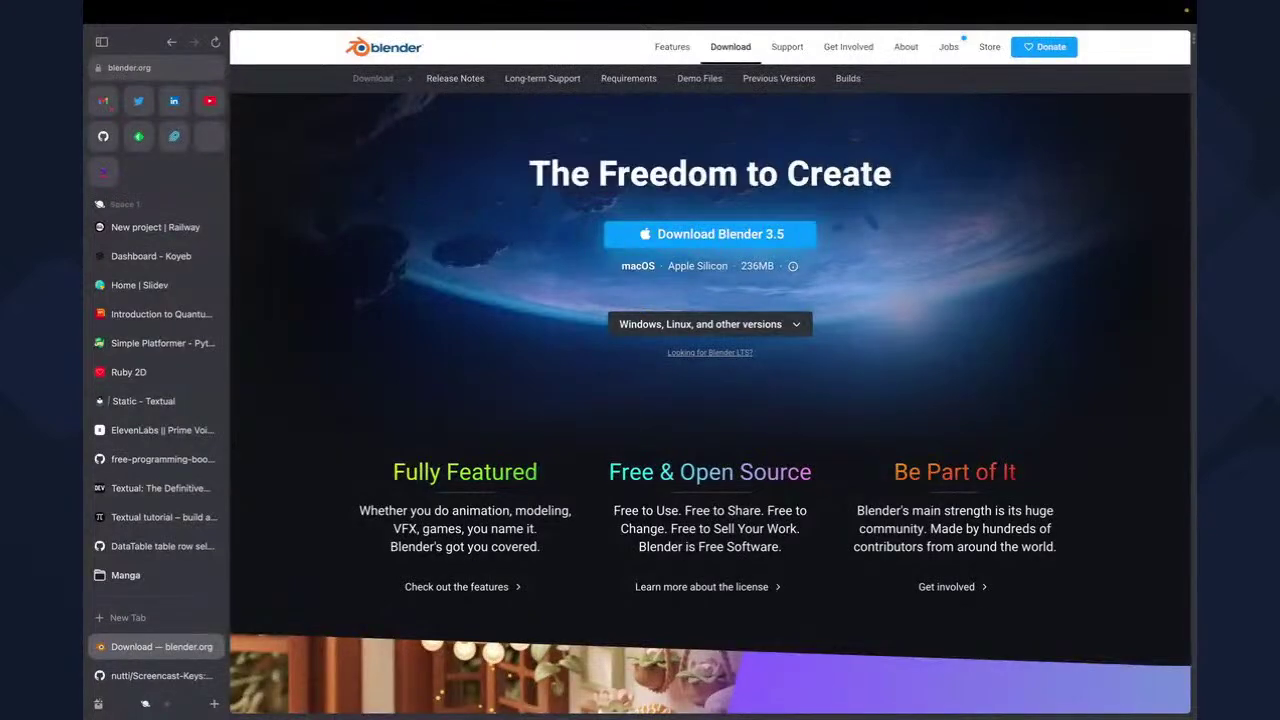
key(super+Tab)
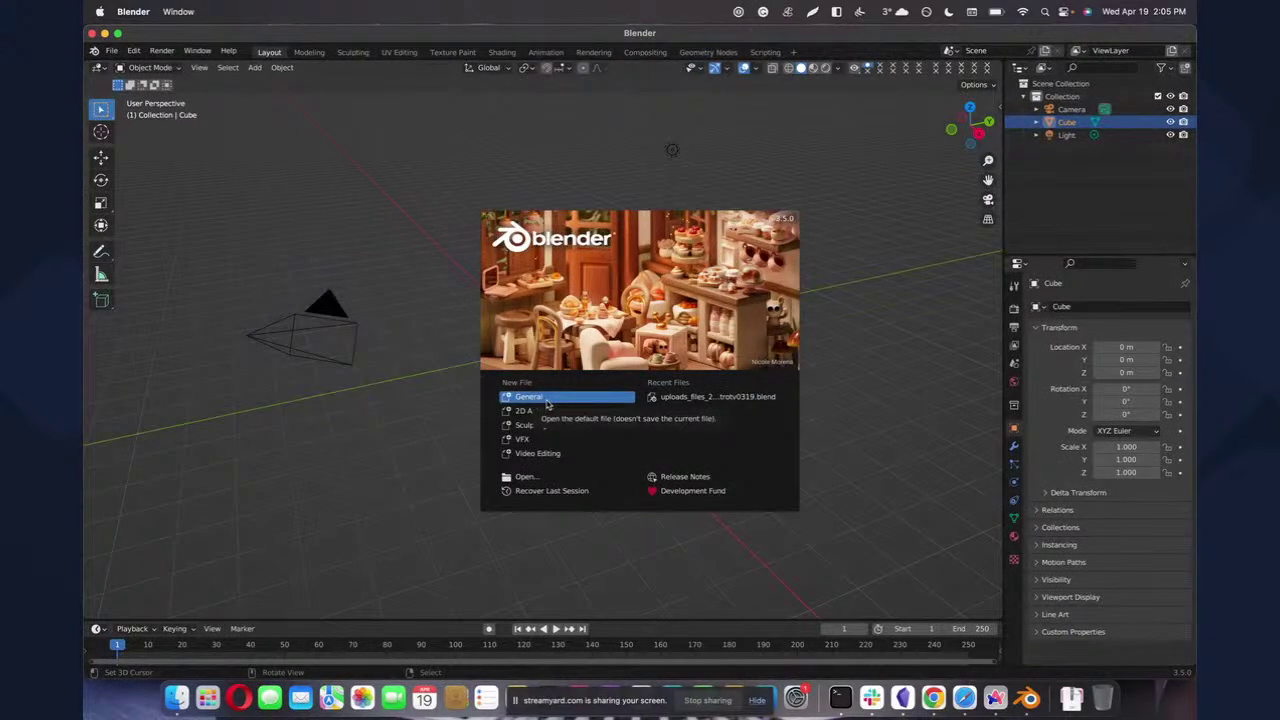
- Start a General scene, orbit around the default cube, and search for Wacom Center
click(547, 397)
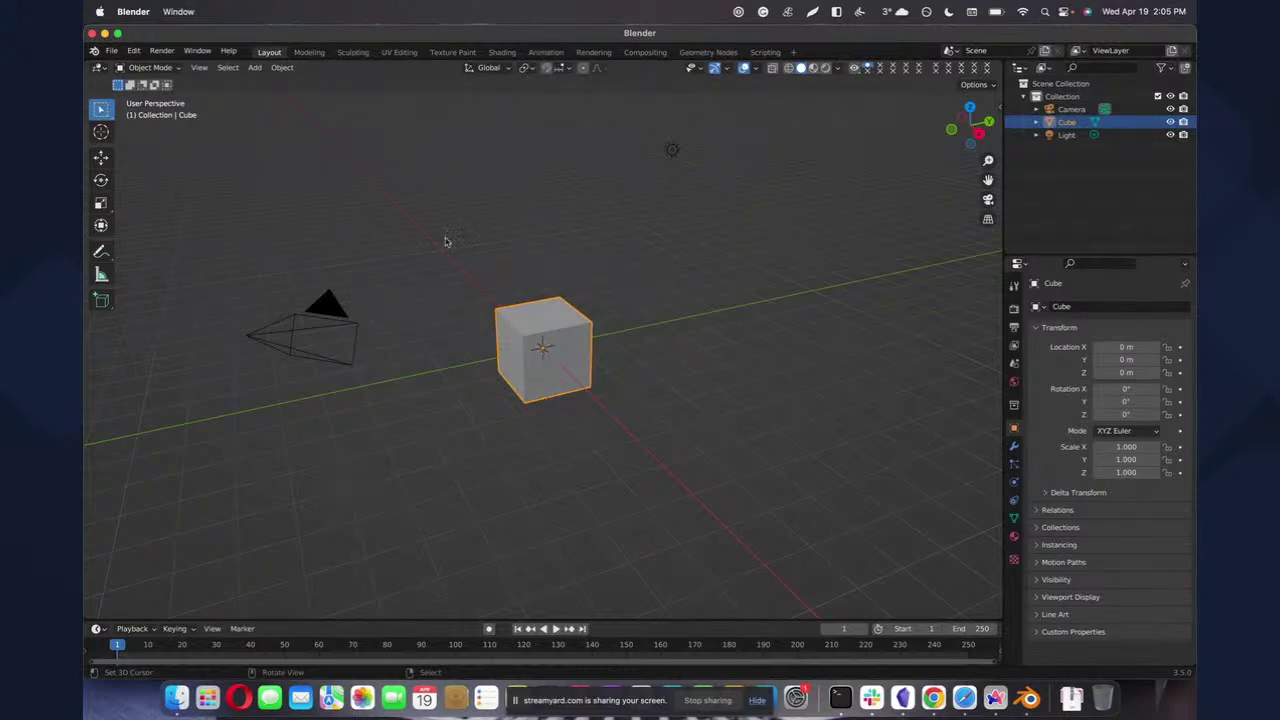
mouse_move(600, 417)
middle_down()
mouse_move(560, 423)
mouse_move(593, 408)
middle_up()
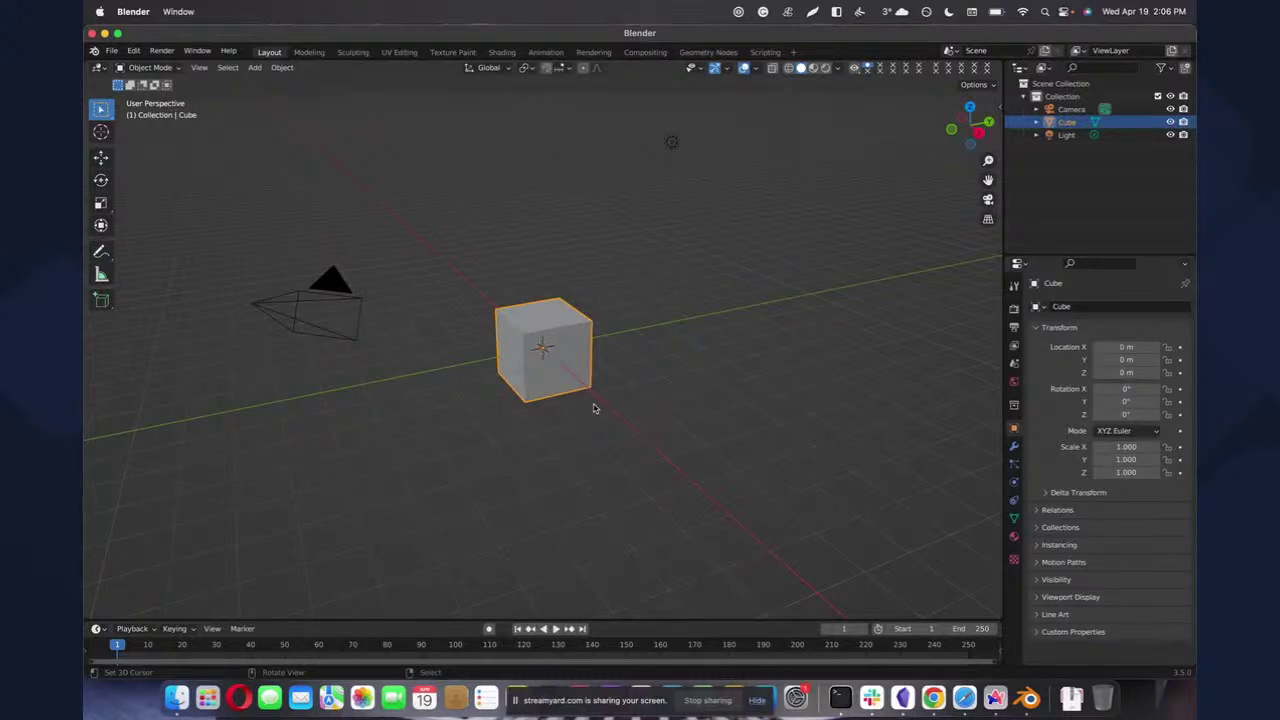
key(super+space)
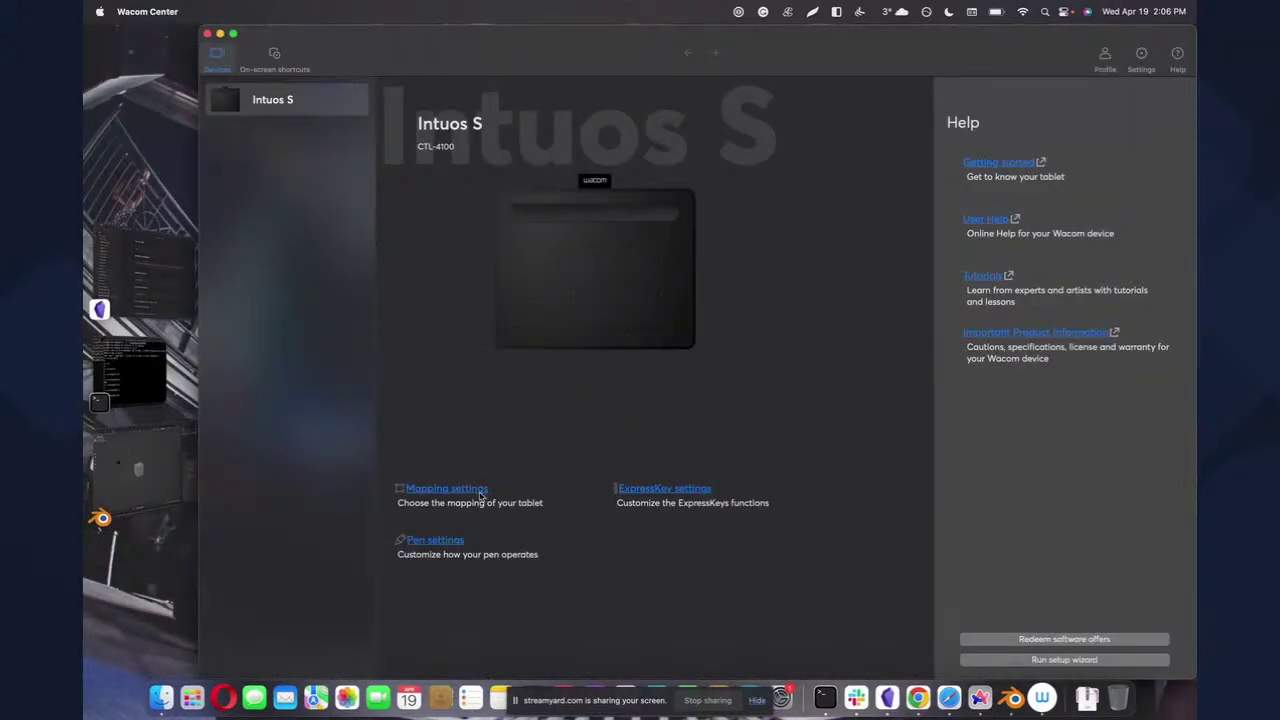
- Open the tablet's Mapping settings and view the Pen button settings for Blender
click(461, 492)
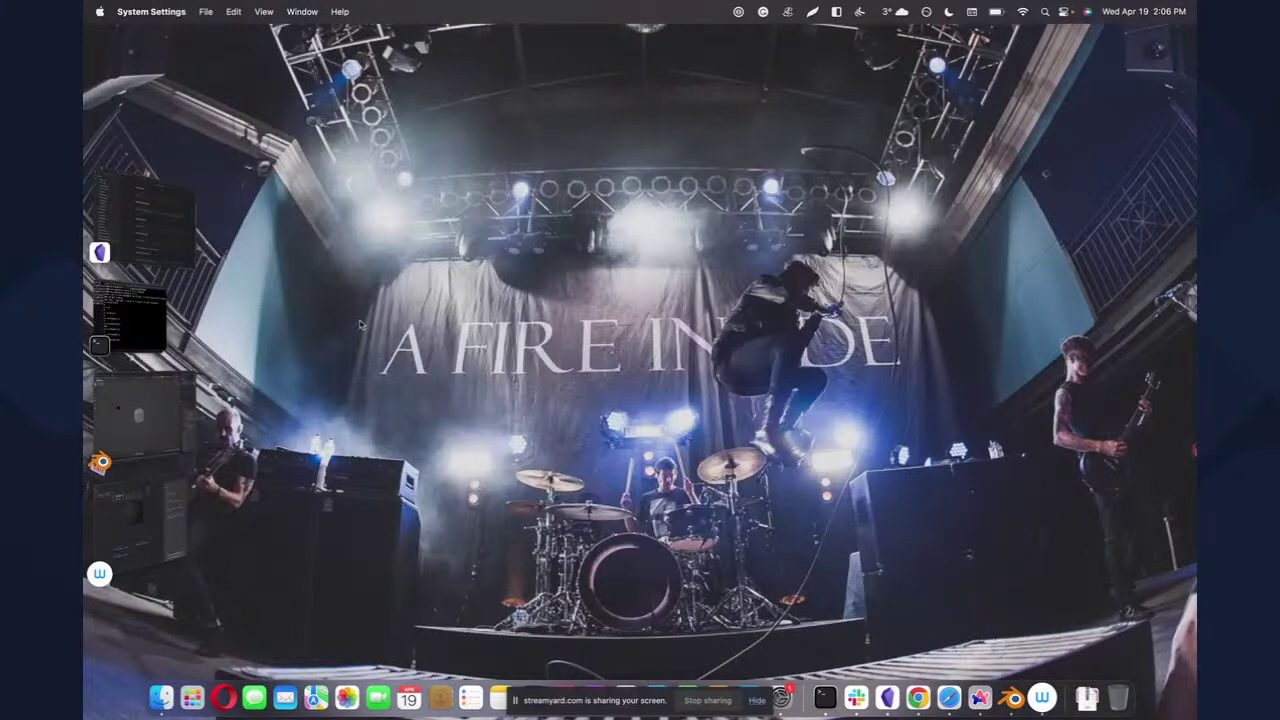
click(170, 545)
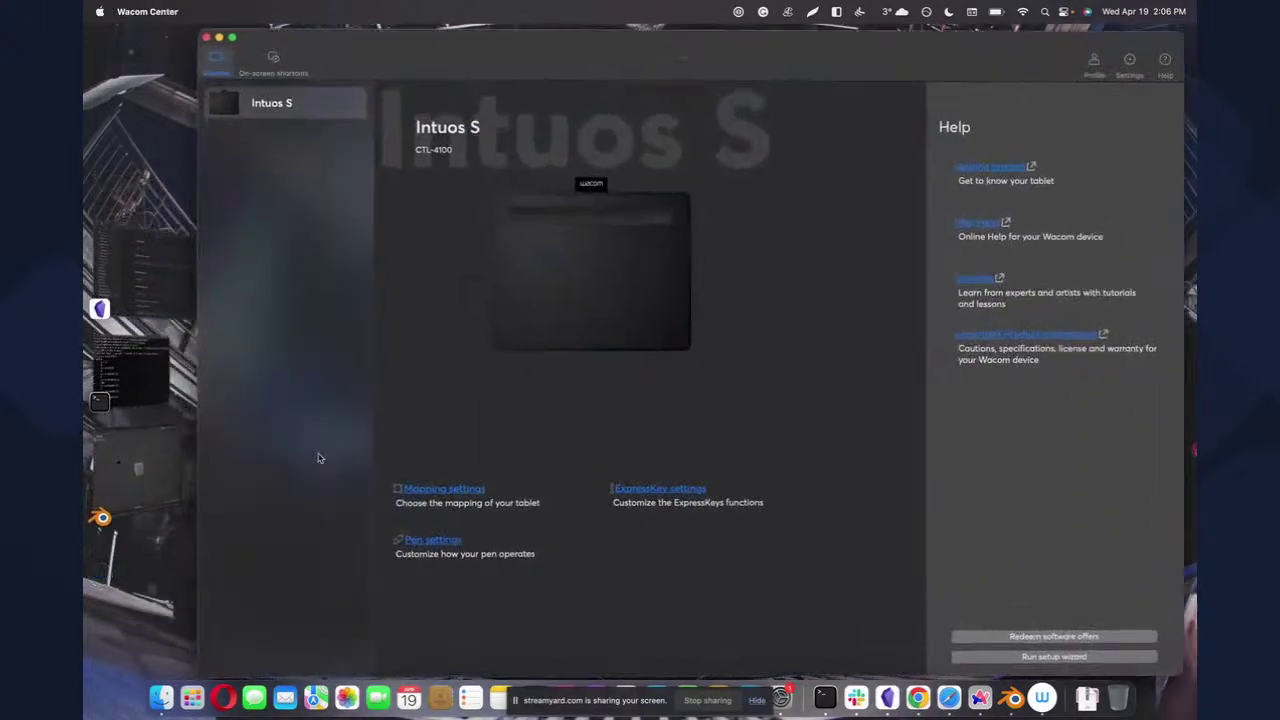
click(438, 490)
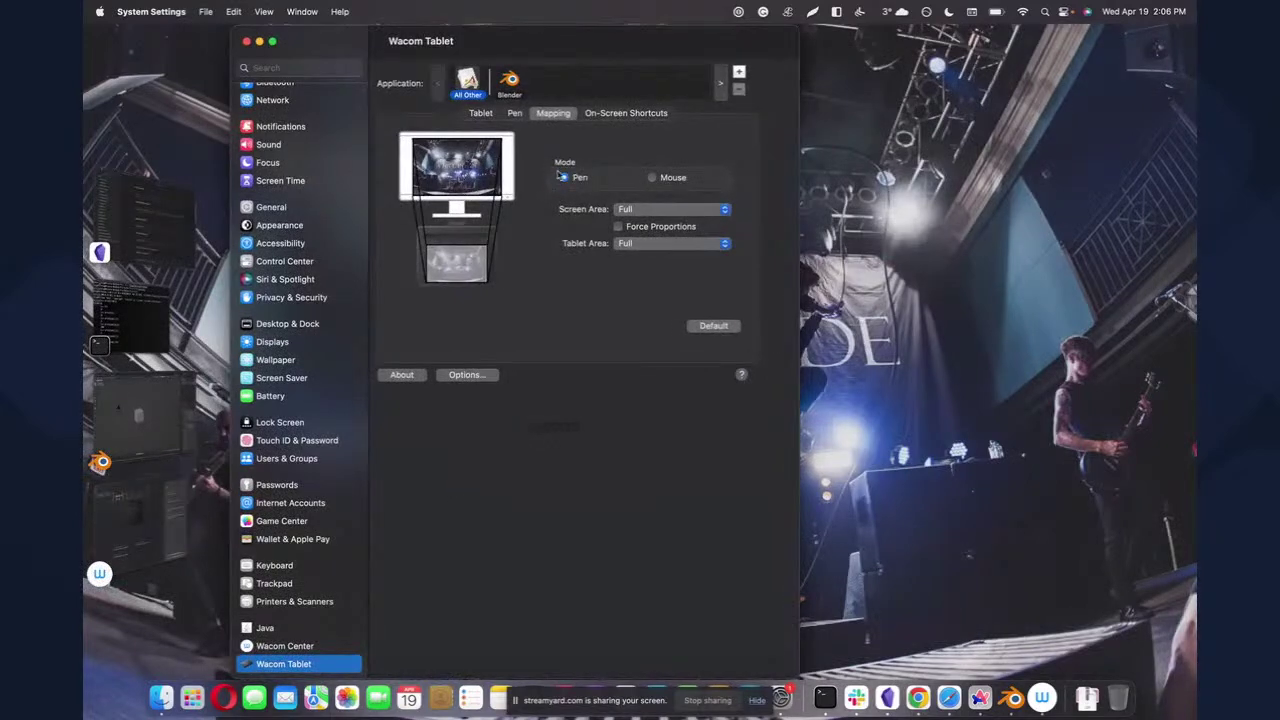
click(510, 82)
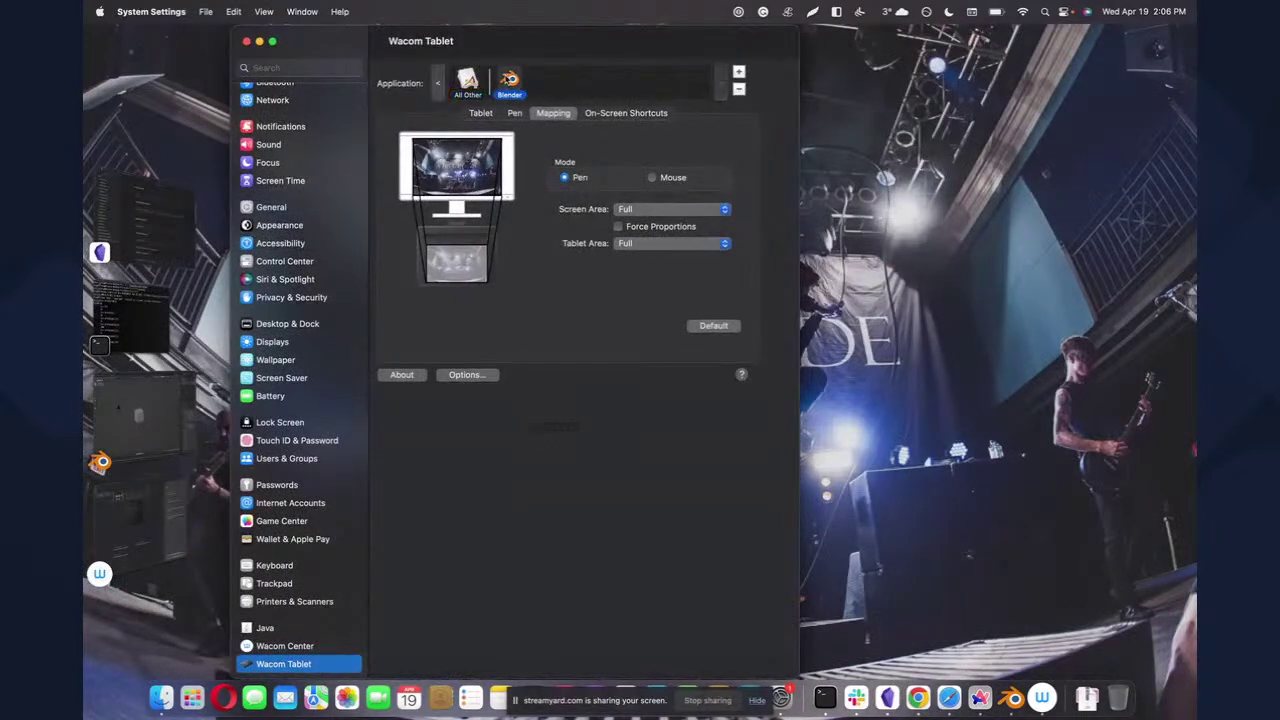
click(516, 113)
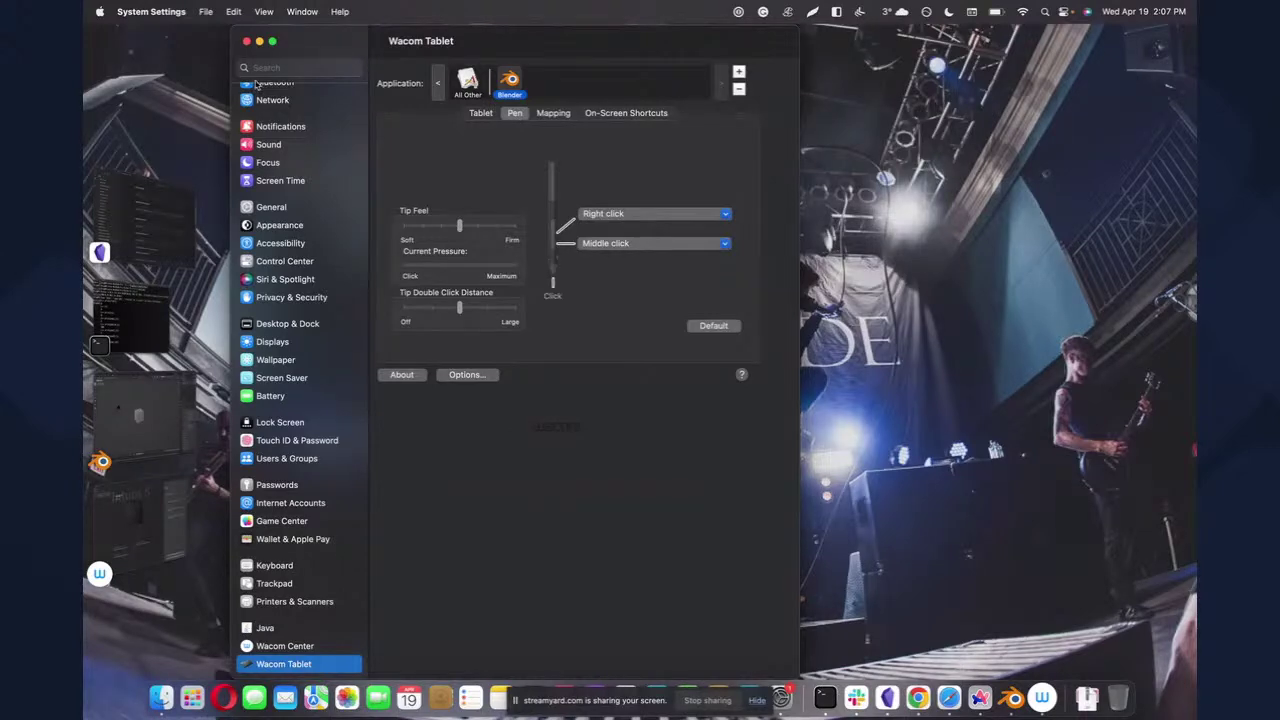
- Close the tablet settings and Wacom Center, returning to Blender
click(247, 41)
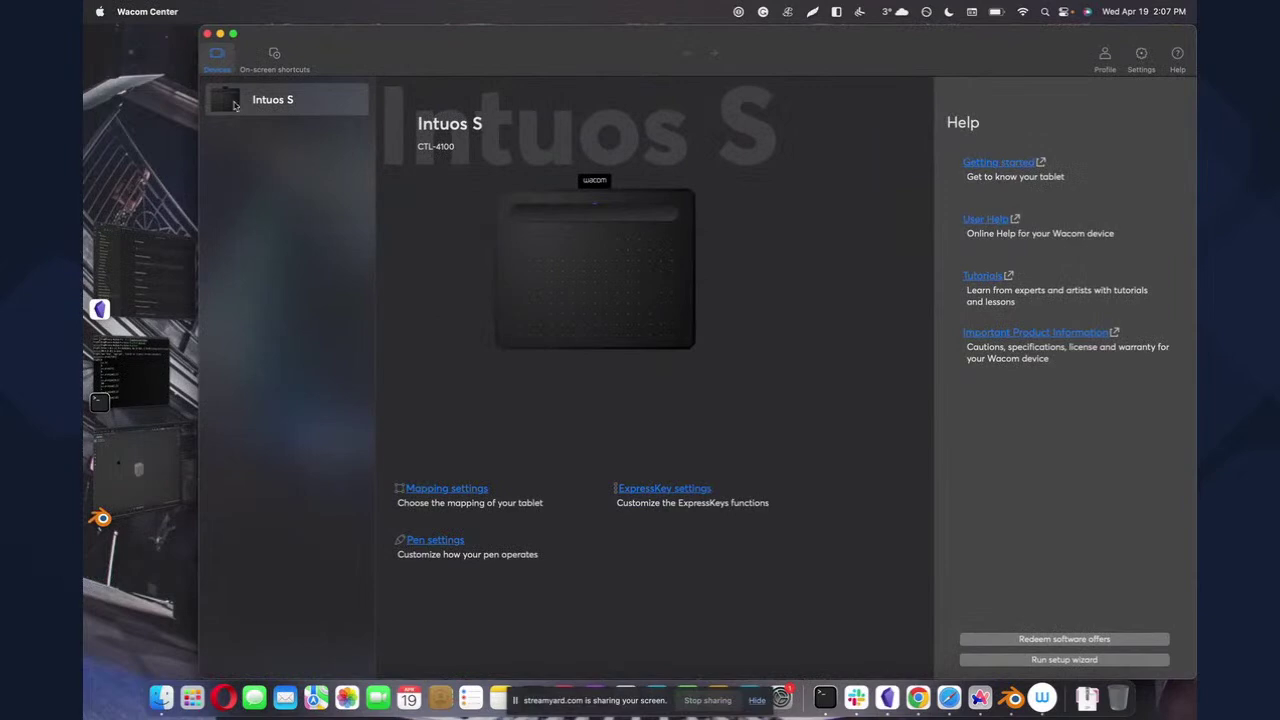
click(207, 33)
click(1015, 692)
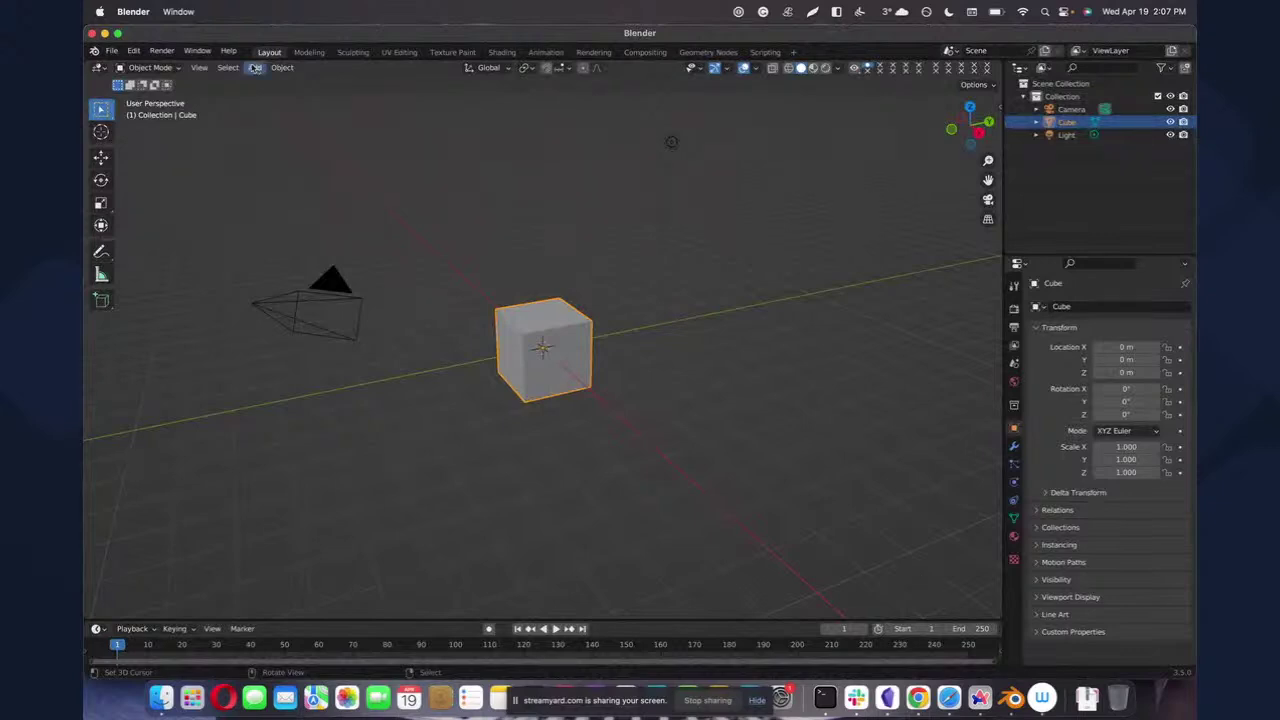
click(134, 55)
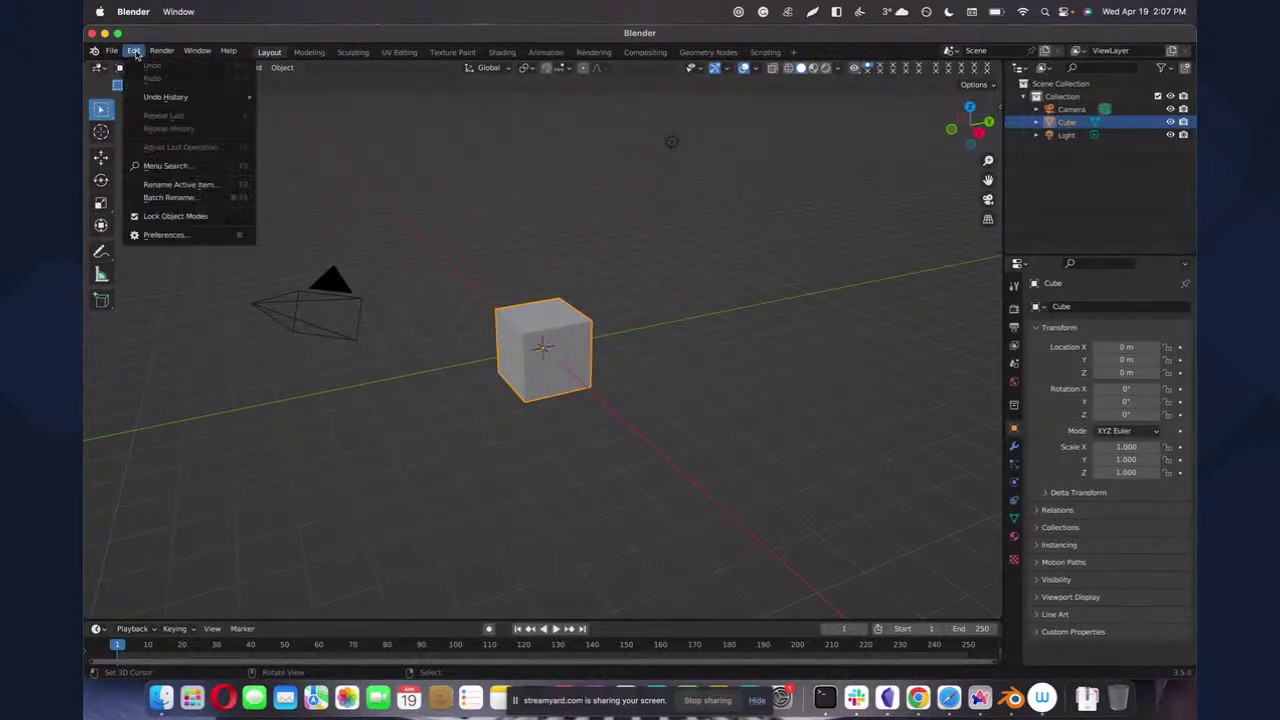
click(152, 236)
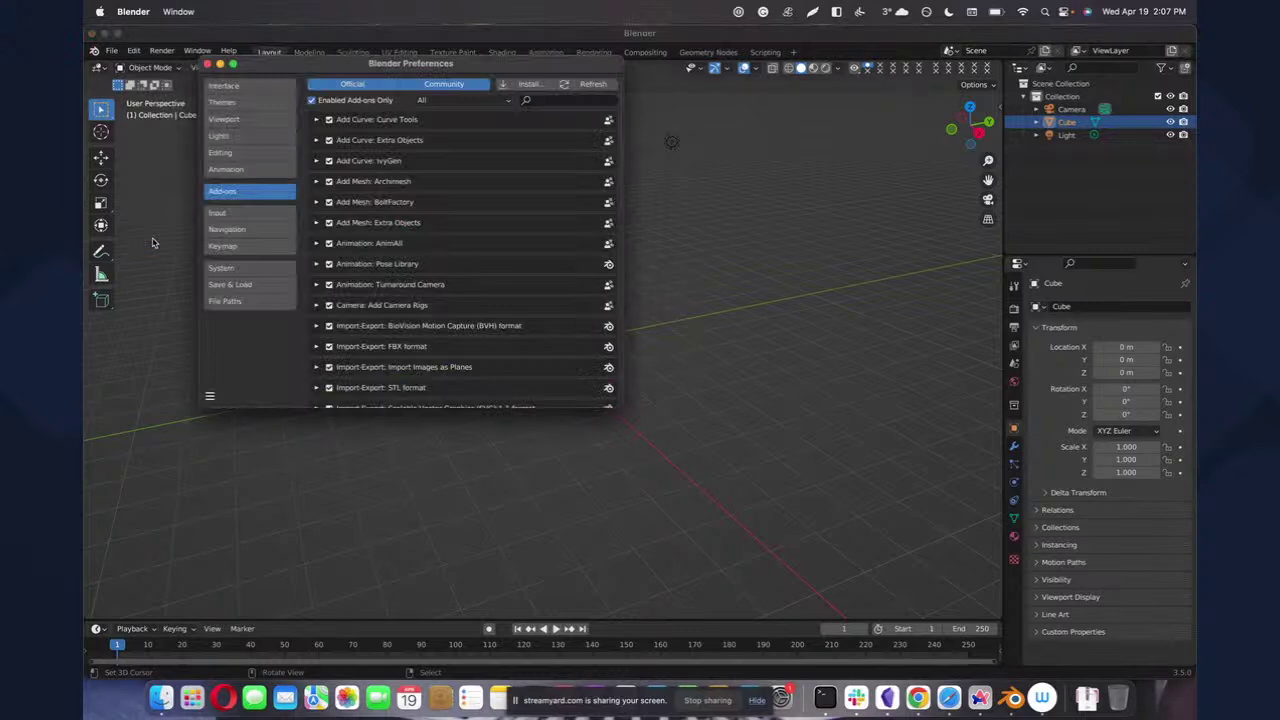
click(250, 214)
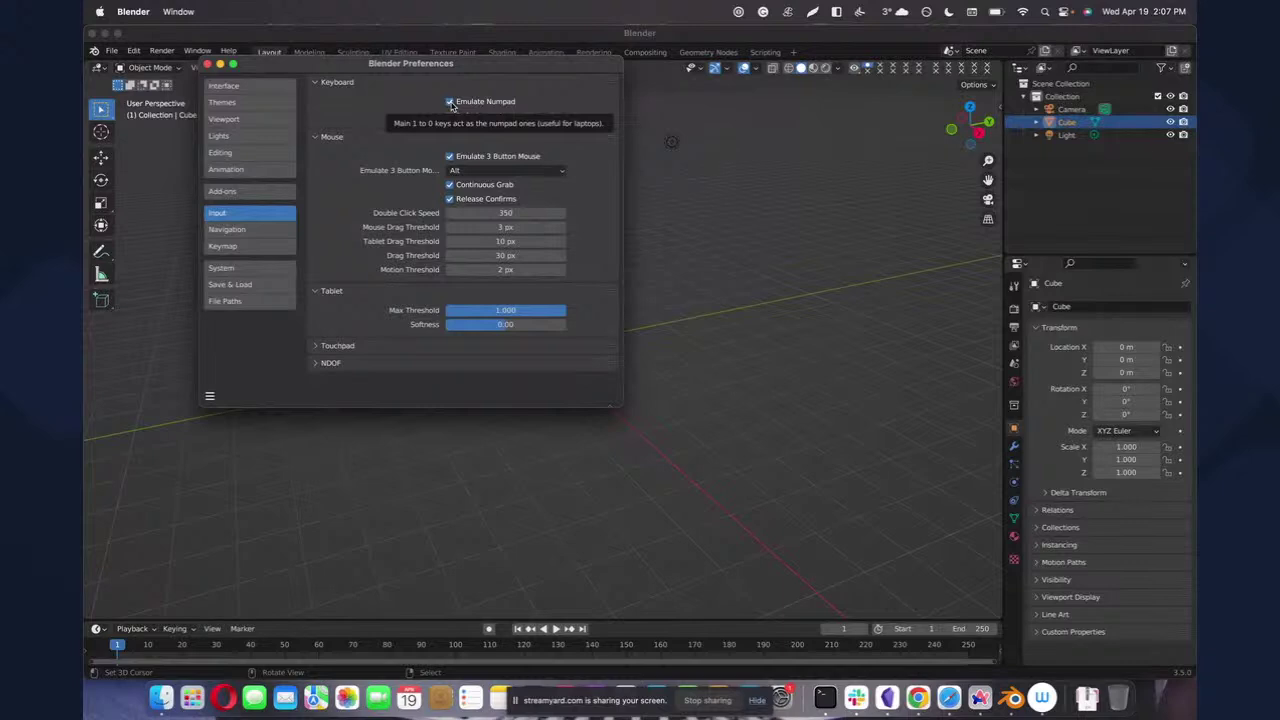
click(207, 65)
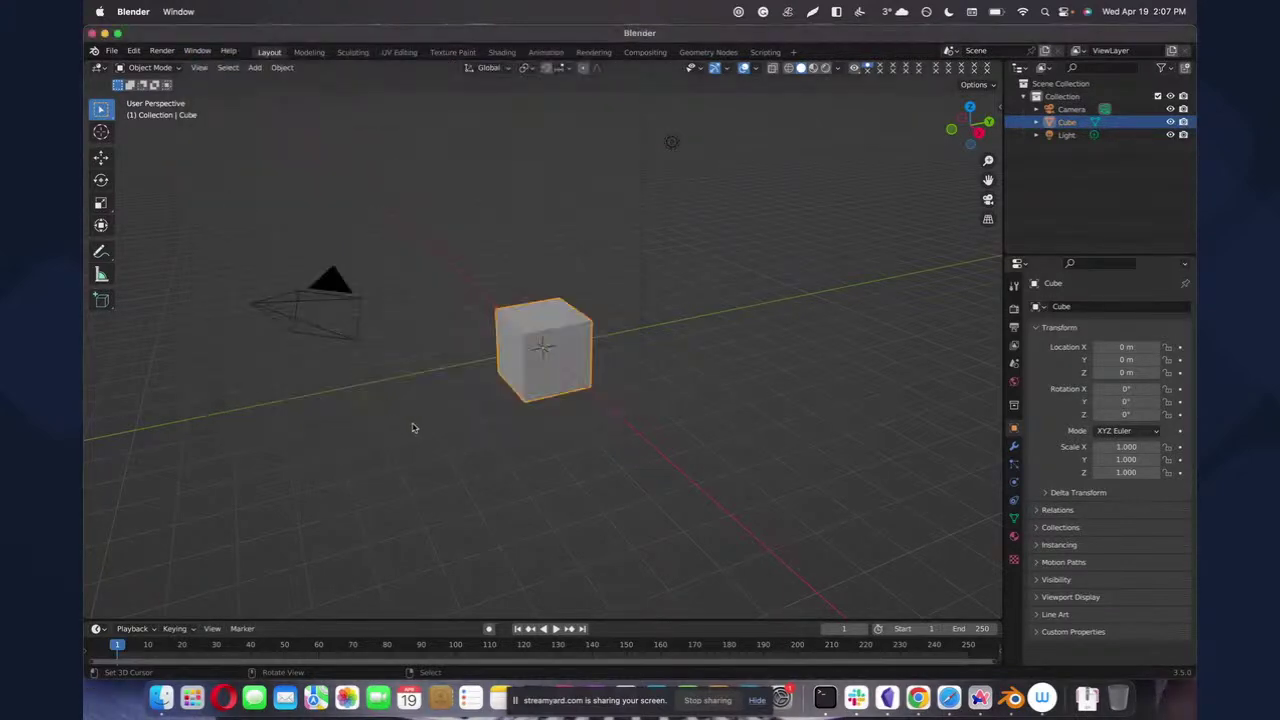
- Cycle the cube through front, top, right and orthographic views, ending on front orthographic
key(1)
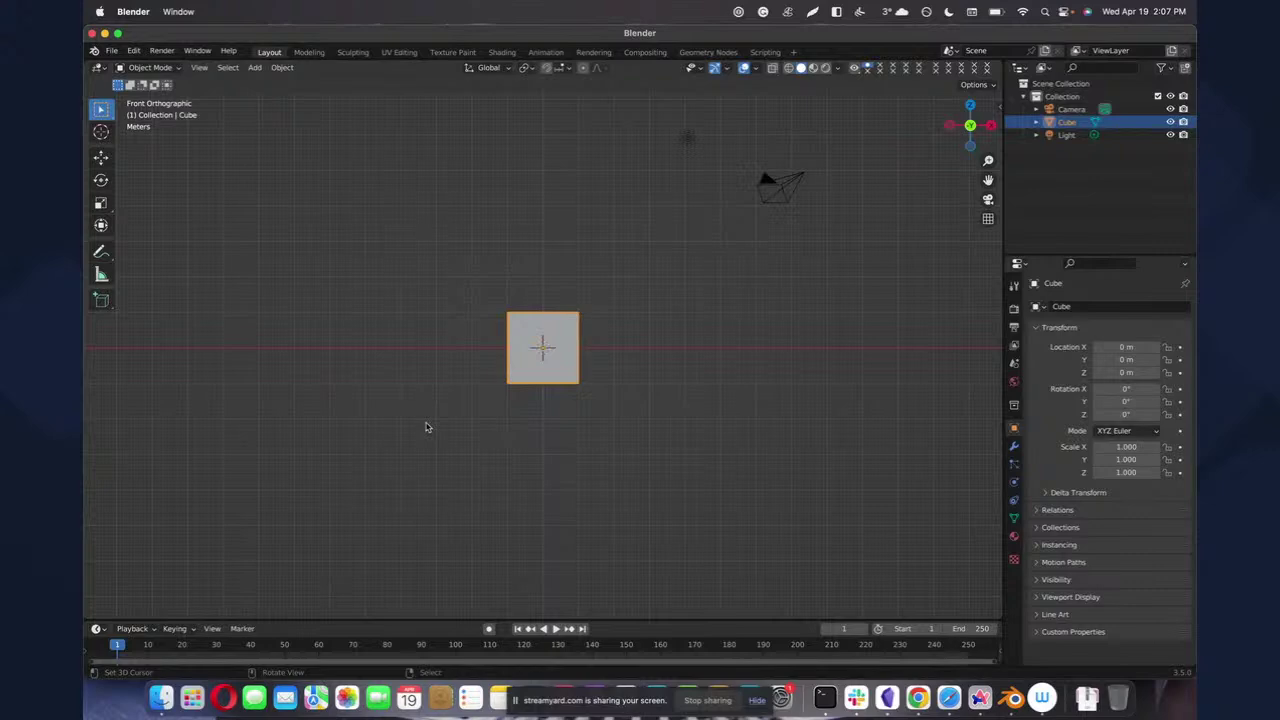
key(2)
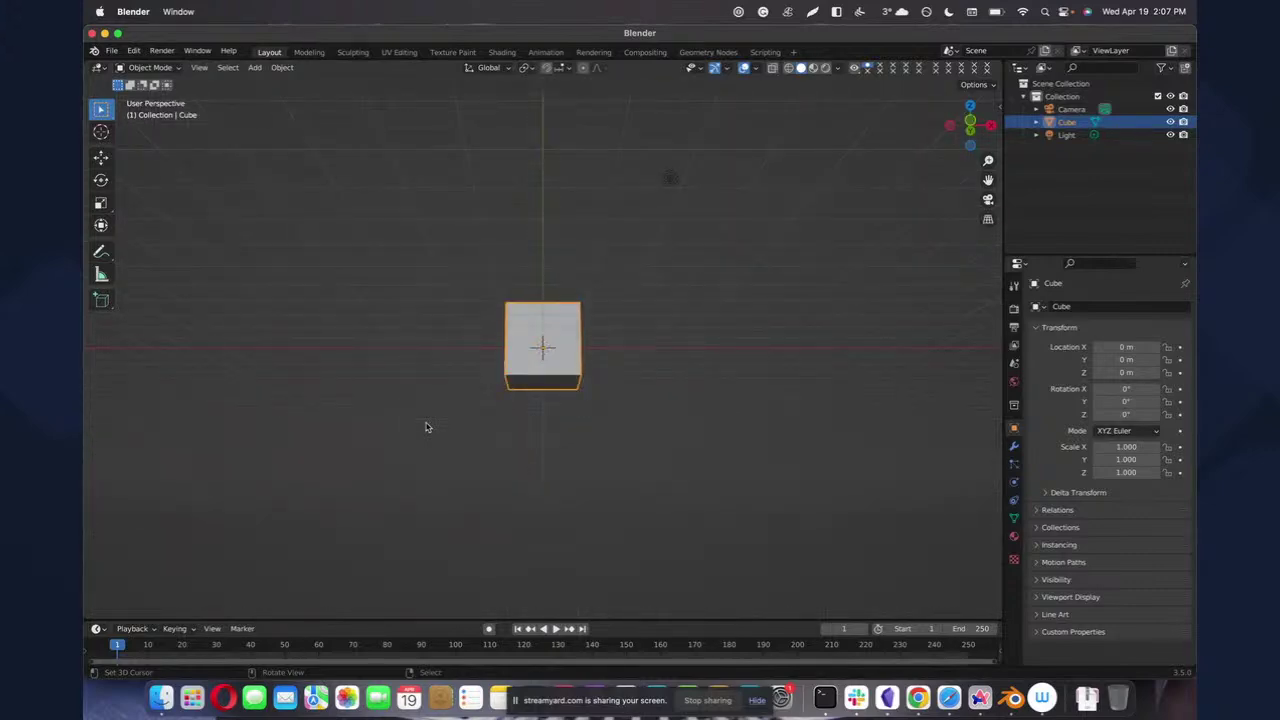
key(8)
key(8)
key(8)
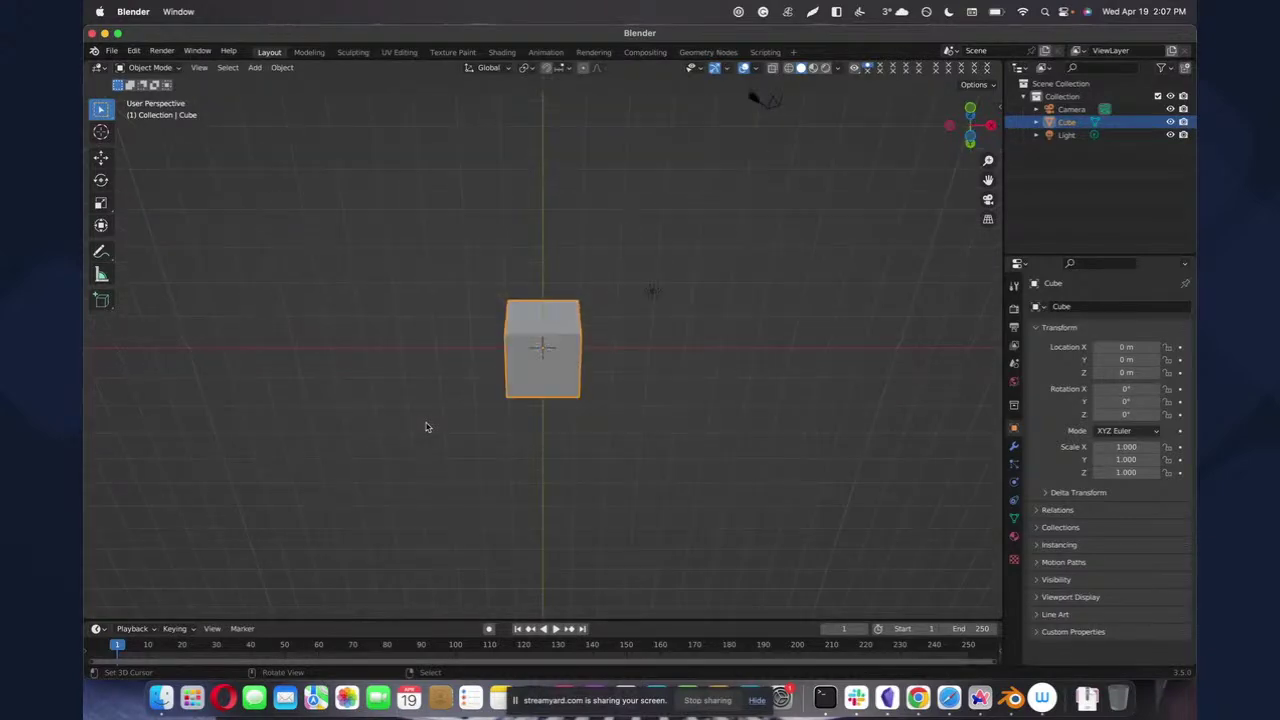
key(3)
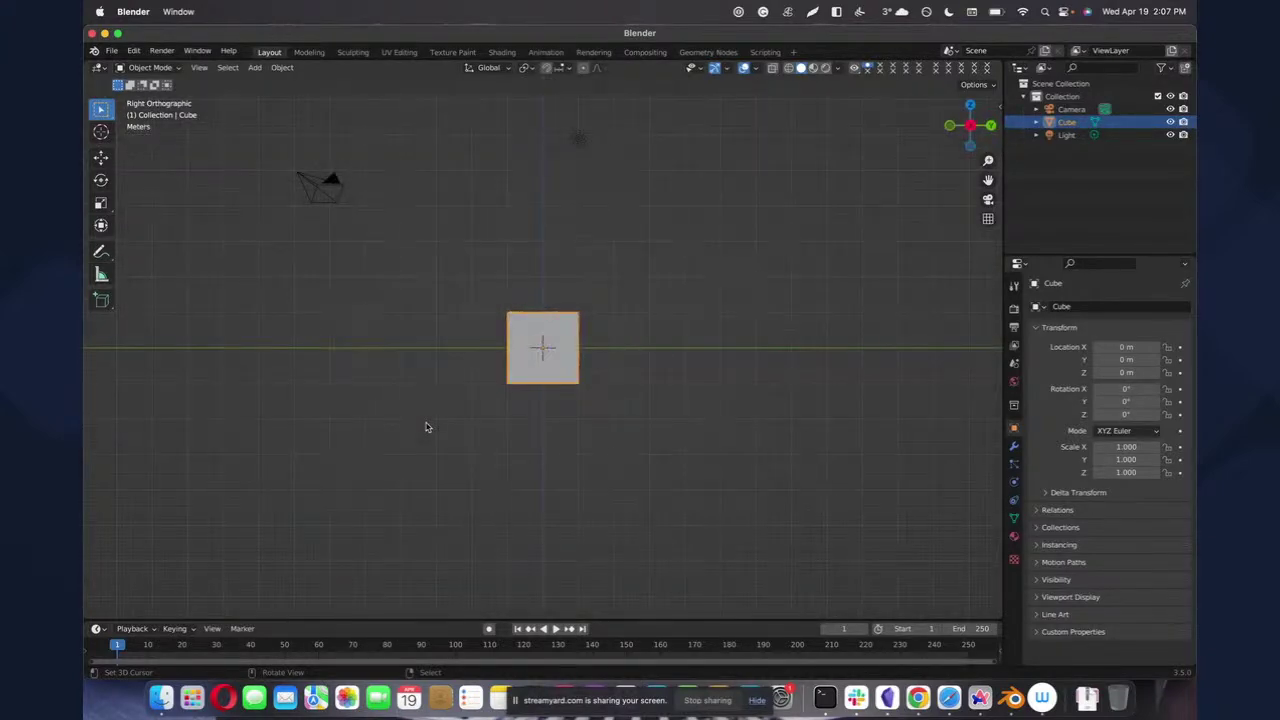
key(6)
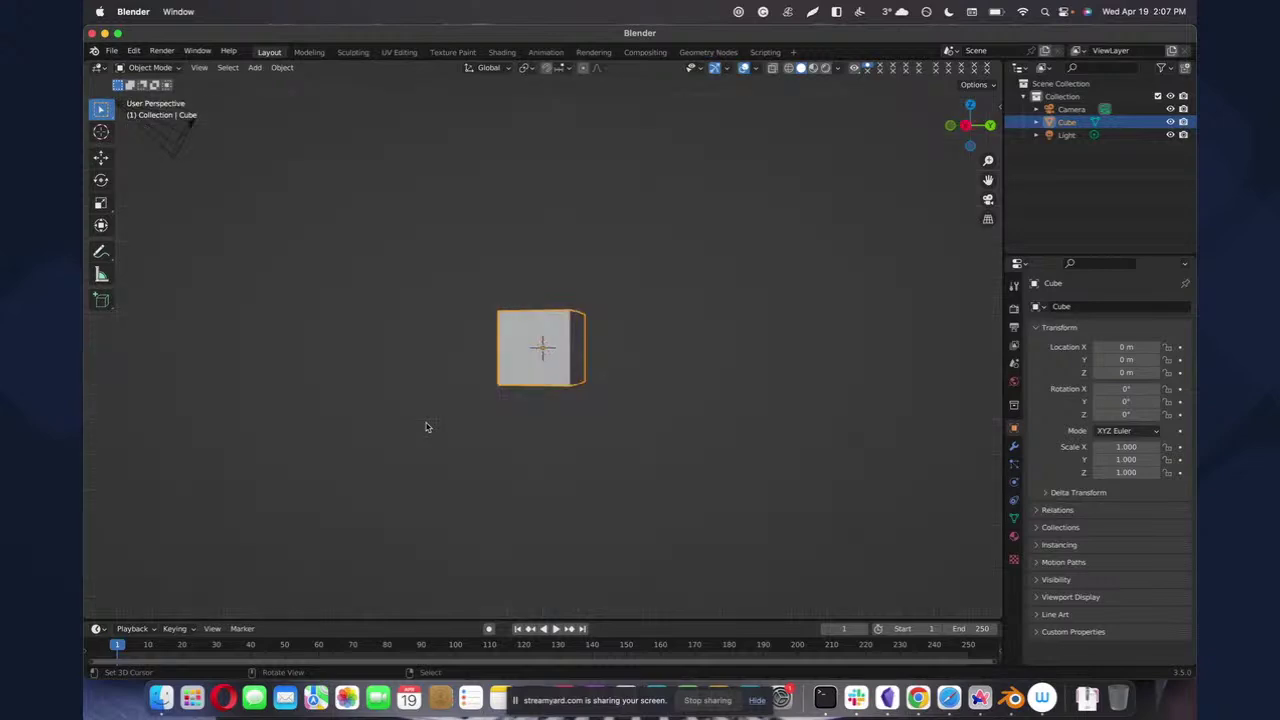
key(5)
key(7)
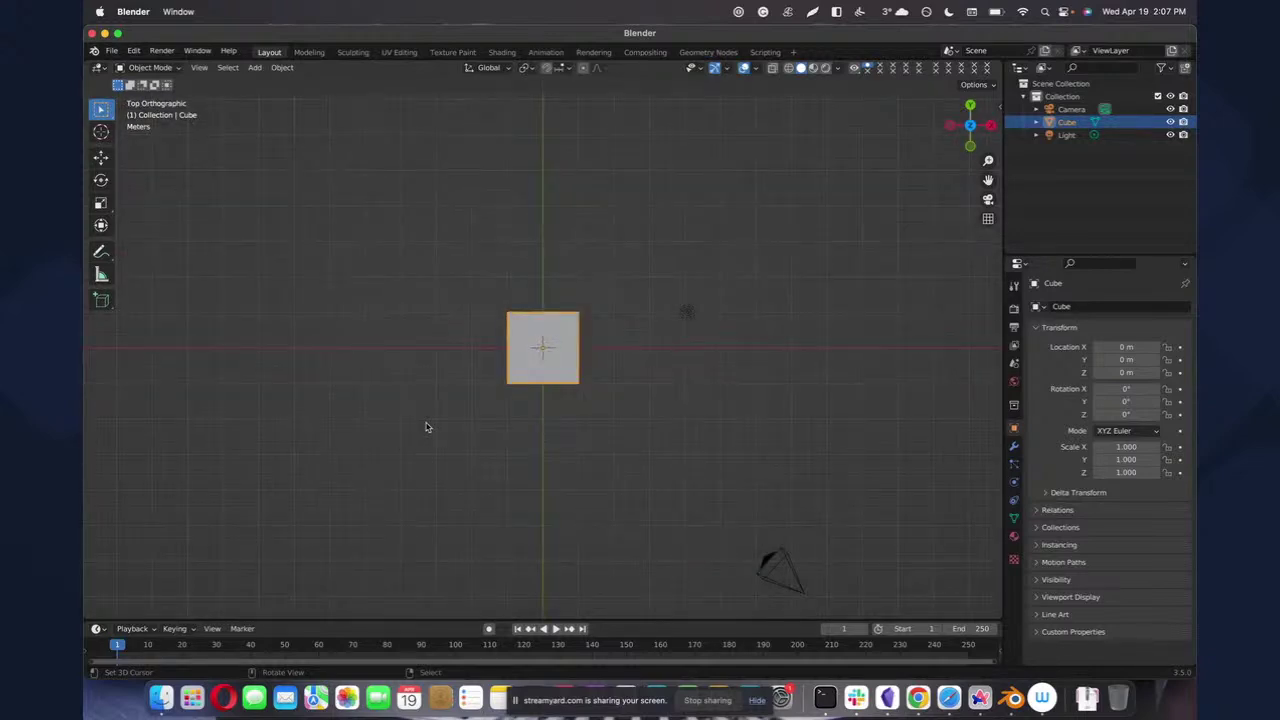
key(1)
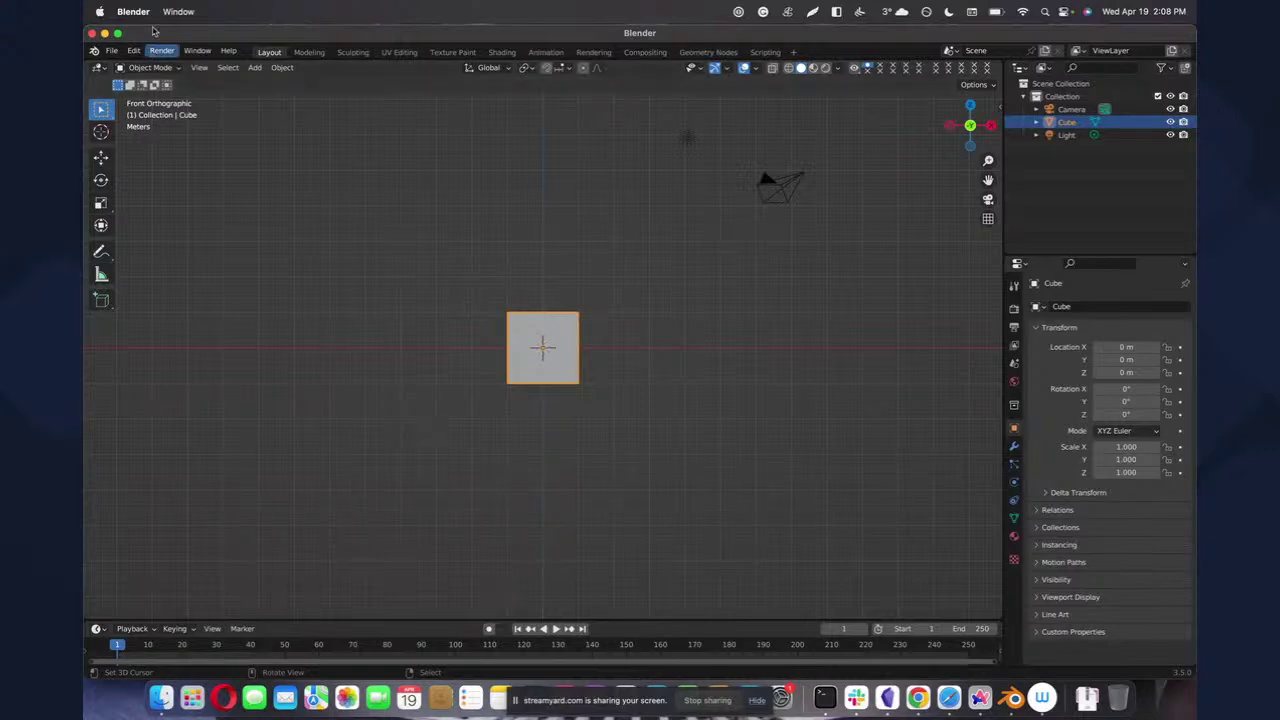
- Maximise Blender and confirm Node Wrangler is enabled in the Add-ons filtered by 'node'
drag(150, 35, 144, 47)
click(112, 46)
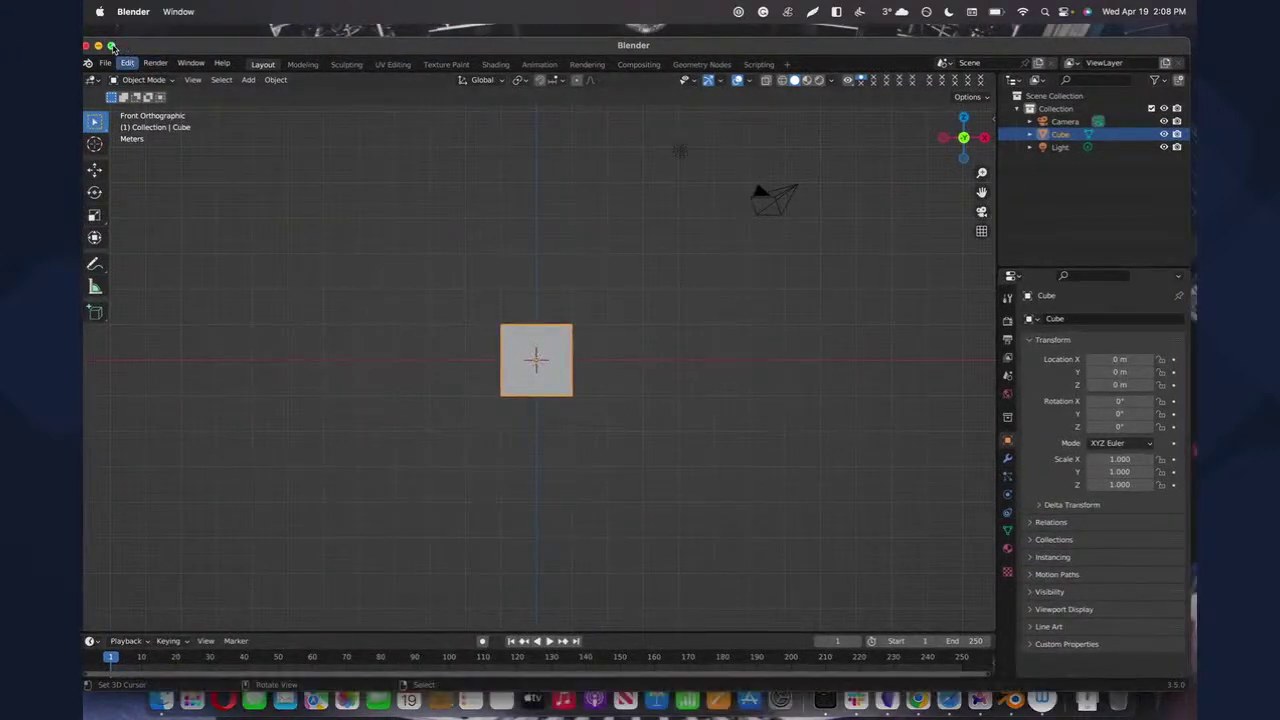
click(135, 31)
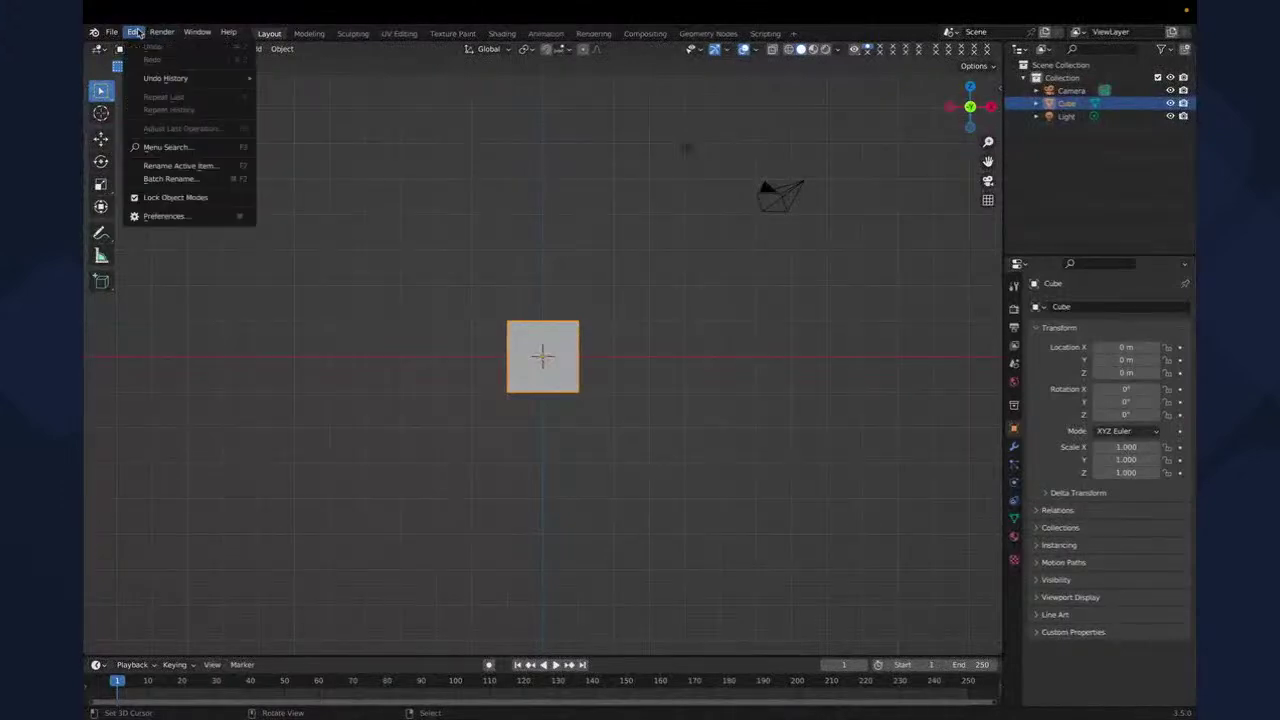
click(160, 216)
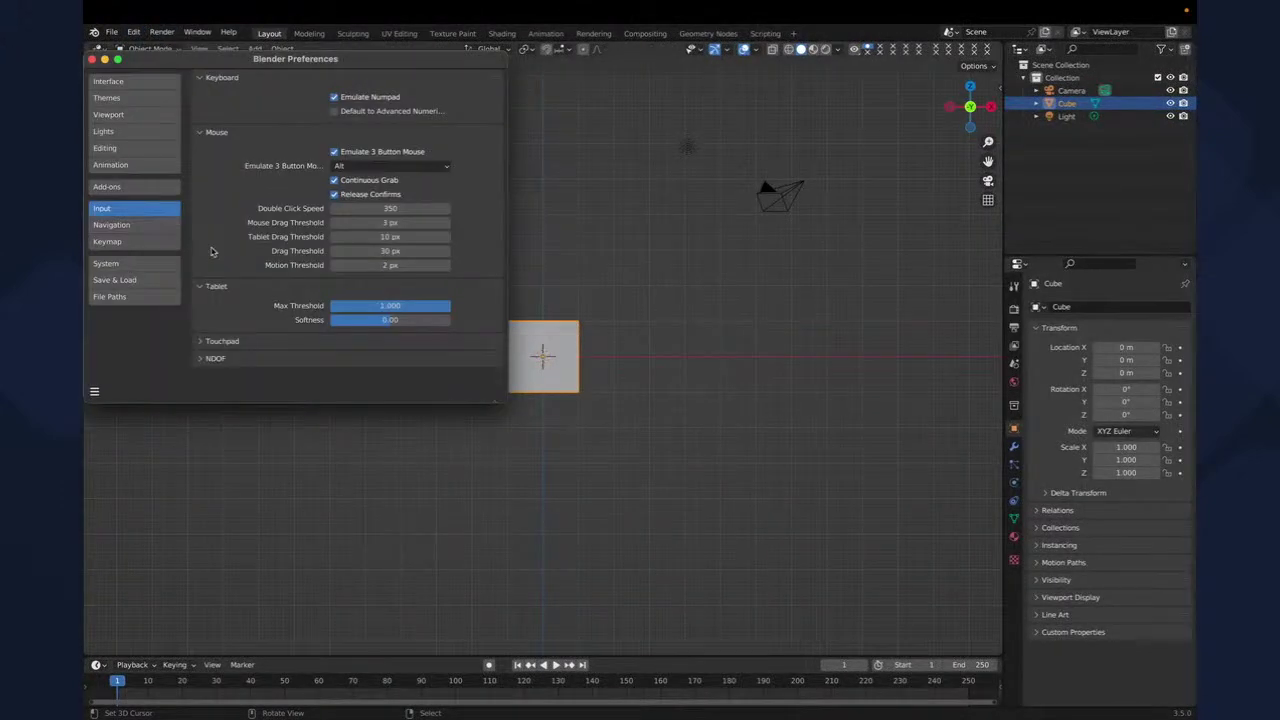
click(149, 192)
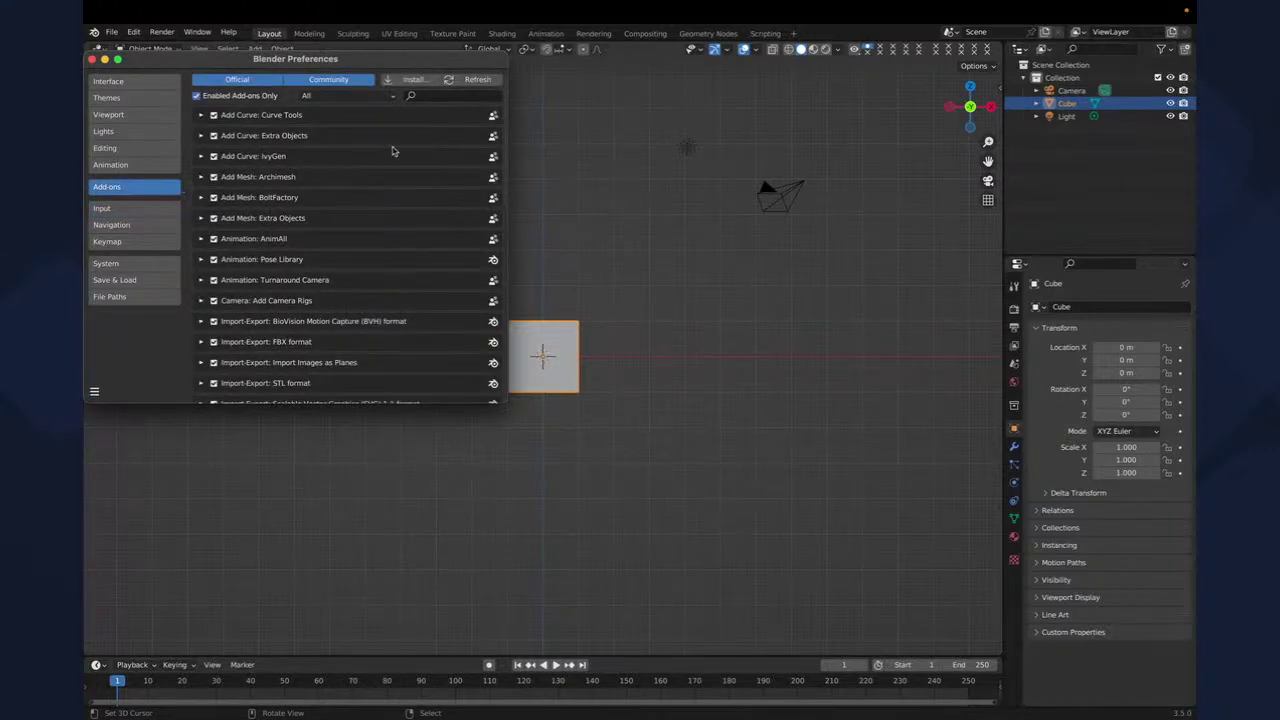
click(441, 100)
text(node)
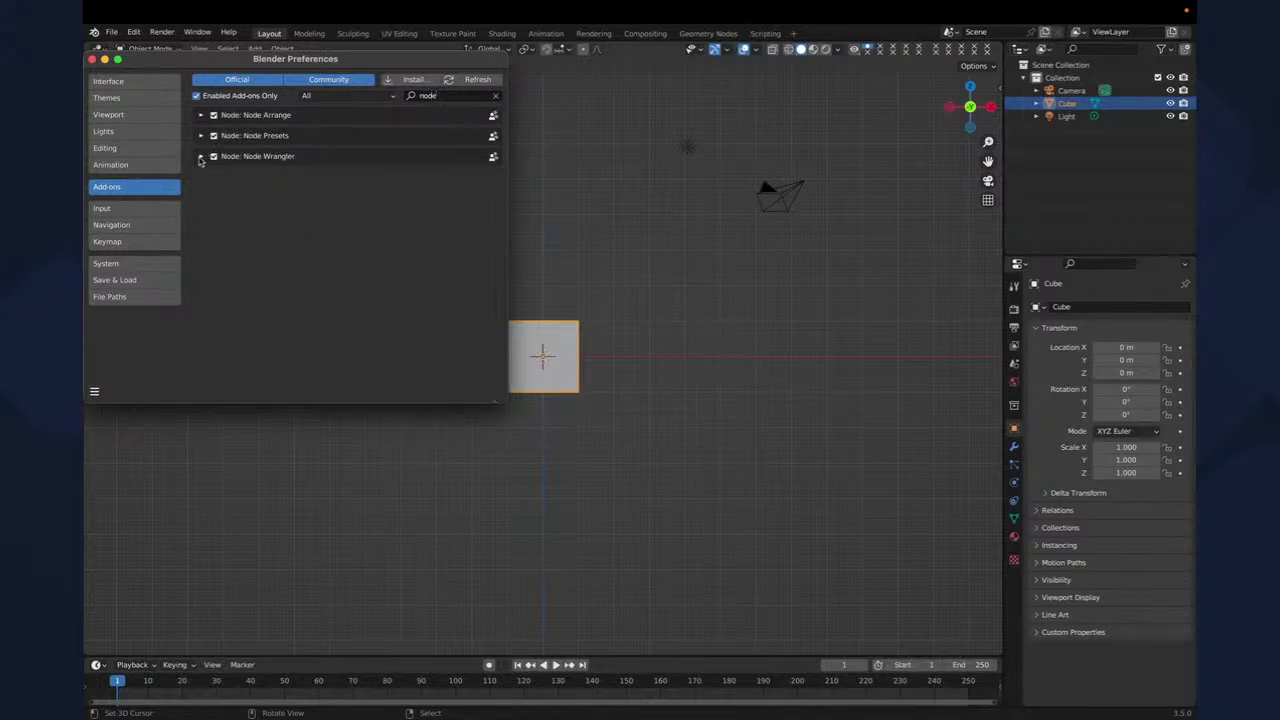
click(200, 157)
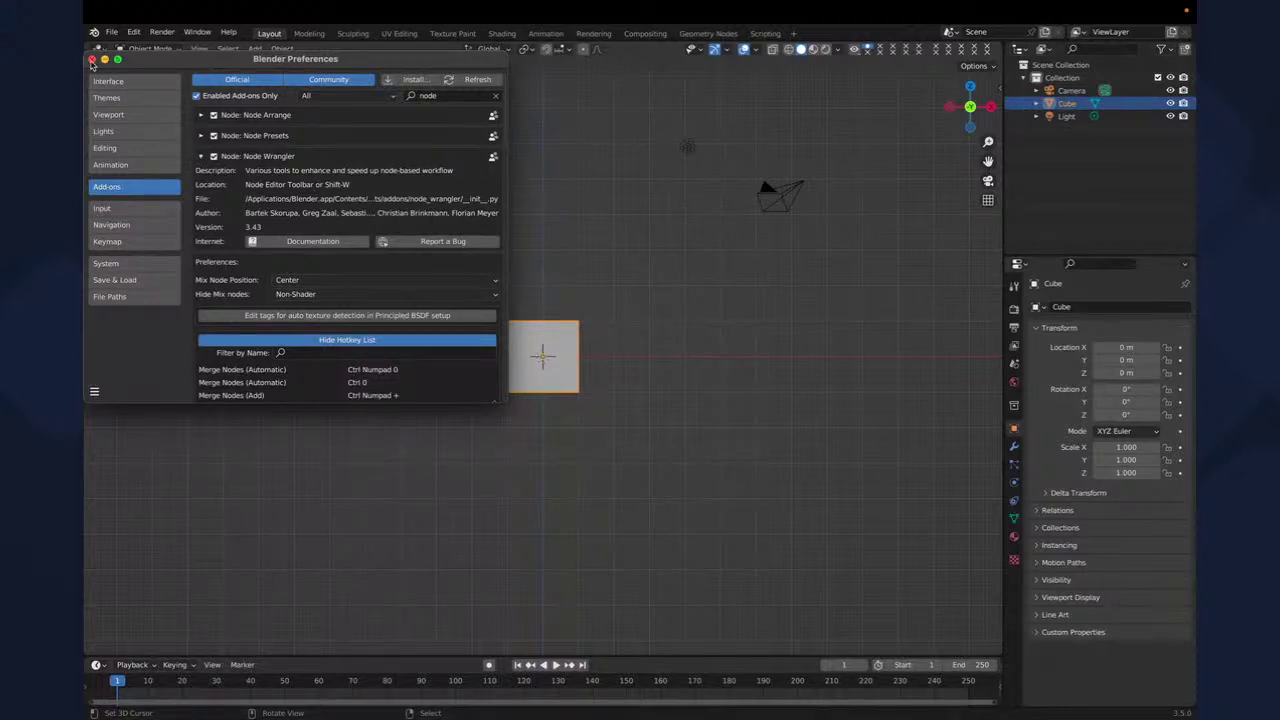
- Close Preferences and scale the cube uniformly by 4, checking it in front view
click(92, 59)
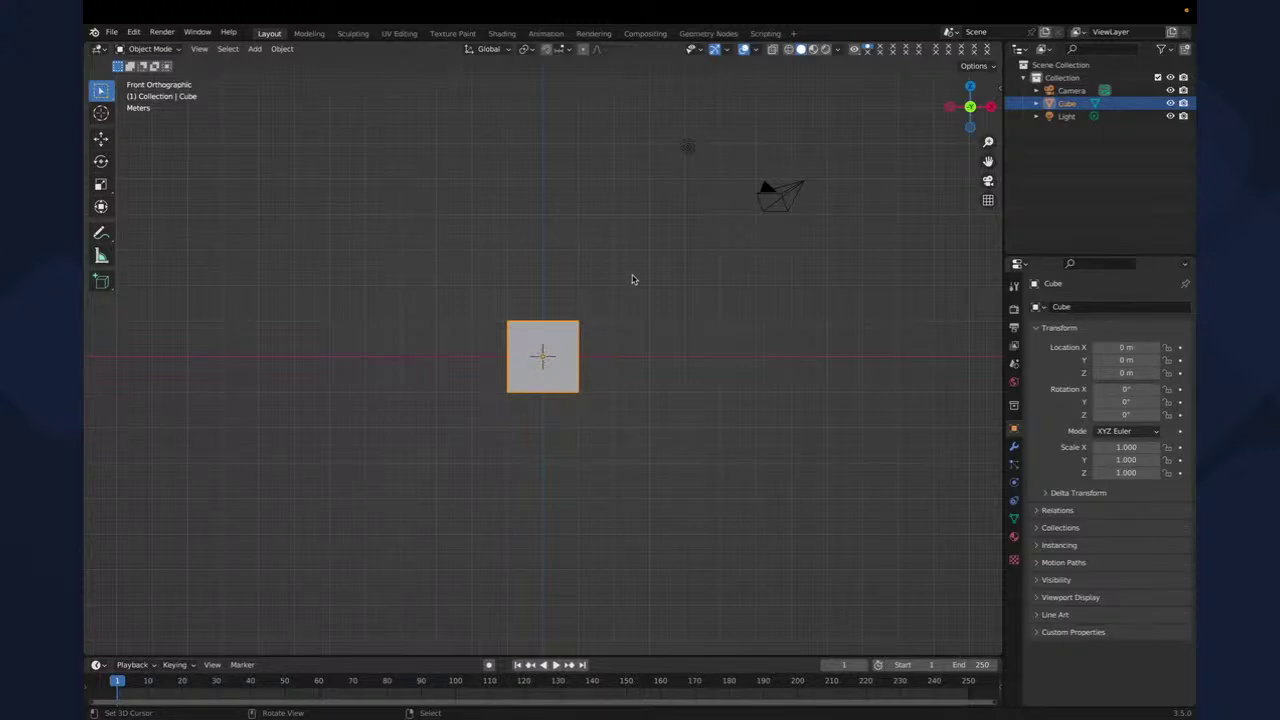
mouse_move(597, 297)
middle_down()
mouse_move(598, 336)
mouse_move(540, 249)
mouse_move(623, 317)
mouse_move(581, 302)
mouse_move(603, 323)
mouse_move(586, 320)
middle_up()
key(KP_1)
key(s)
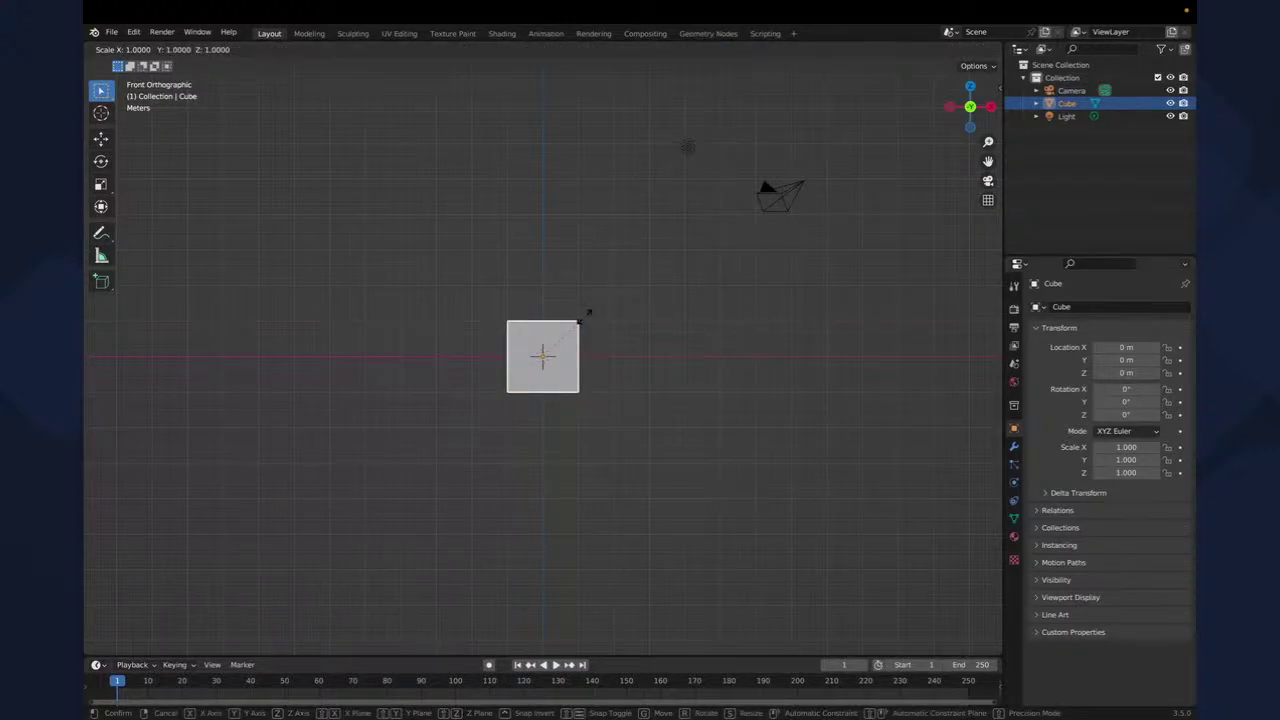
text(4)
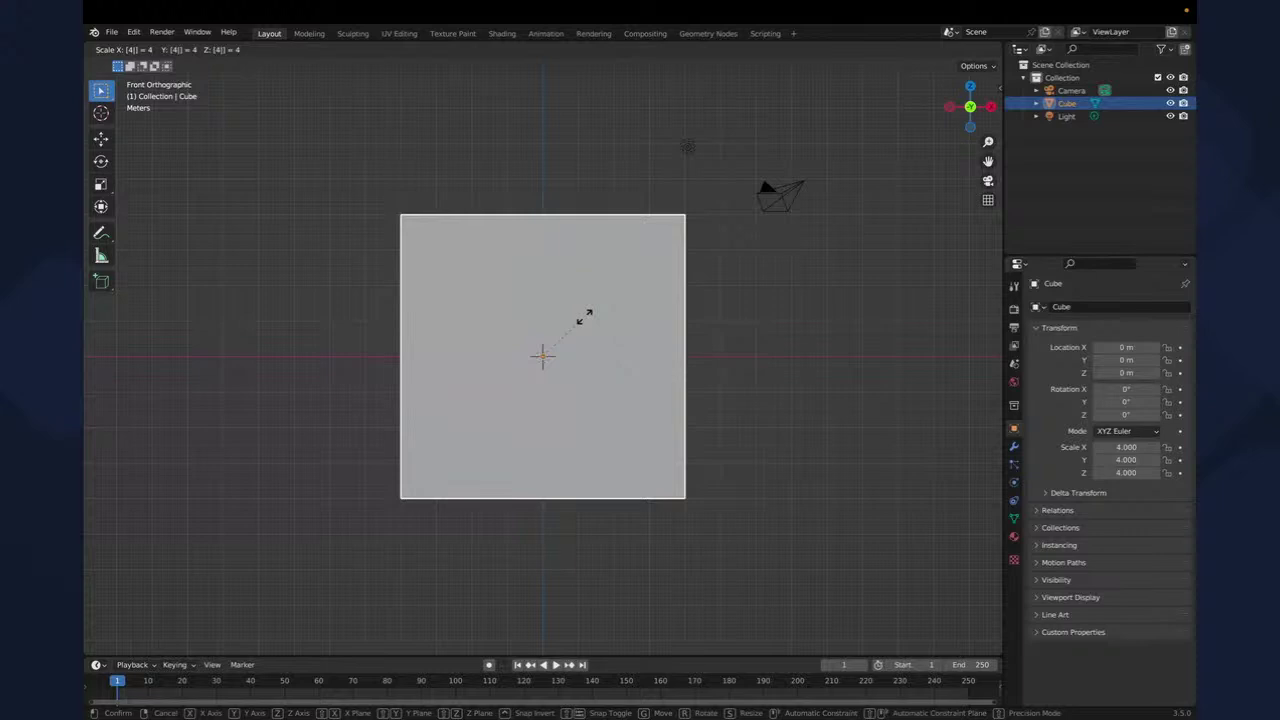
key(Return)
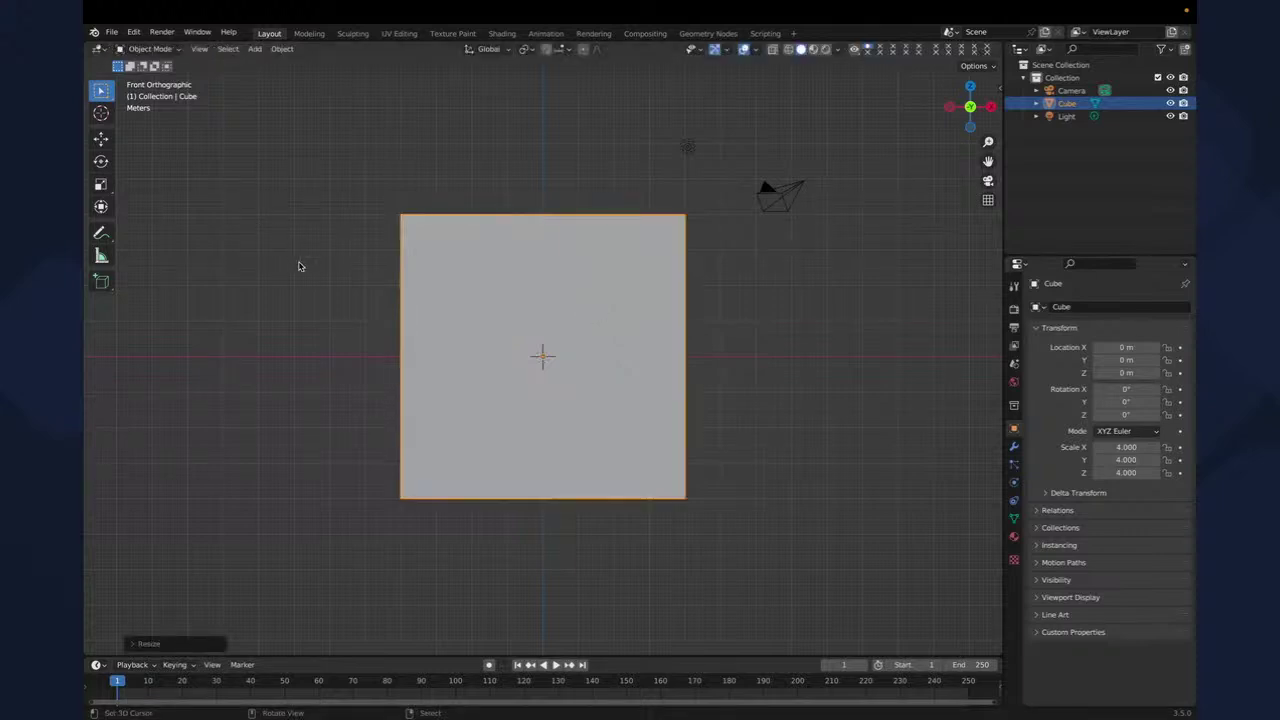
middle_drag(300, 271, 398, 365)
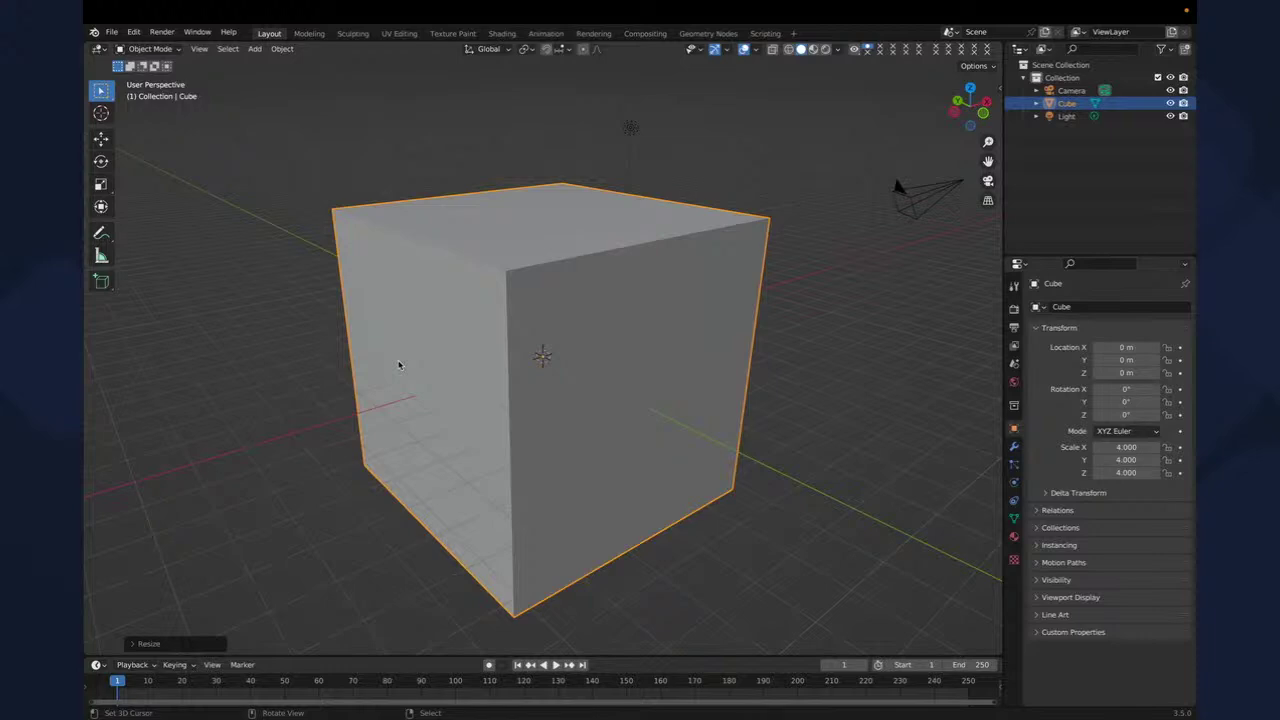
key(KP_1)
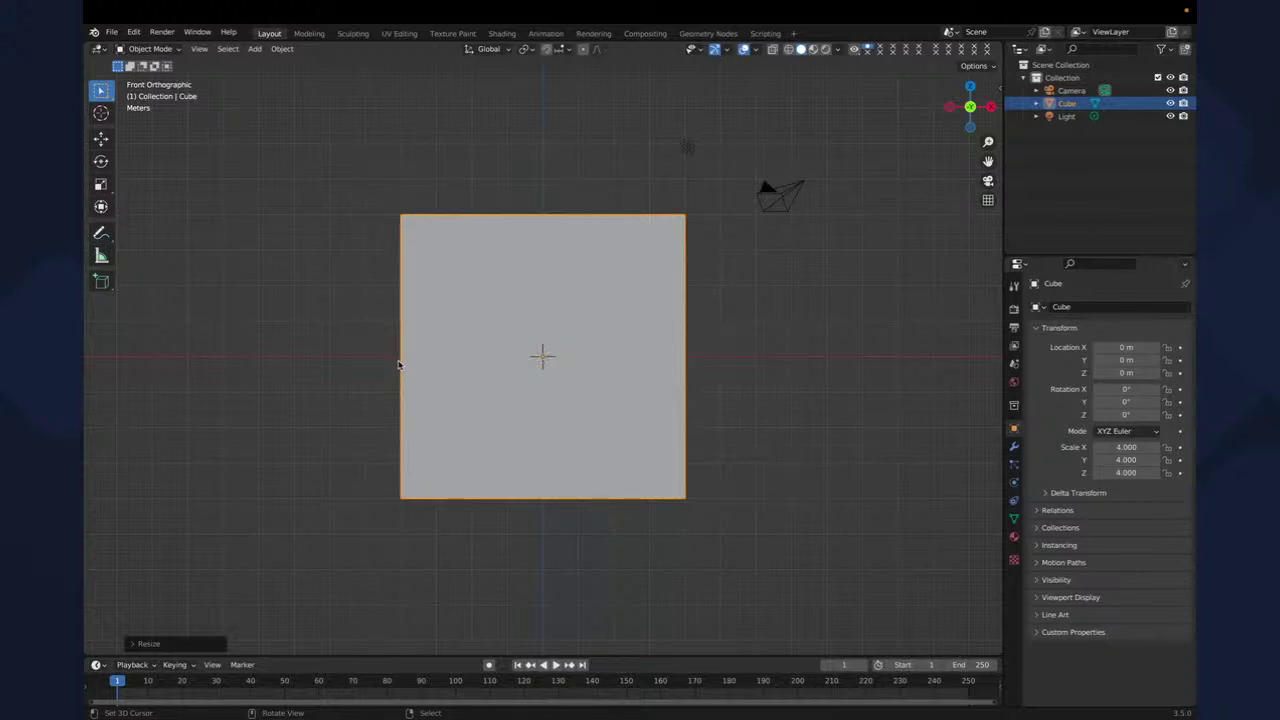
- Enter Edit Mode with face select and try selecting the cube faces to remove
key(Tab)
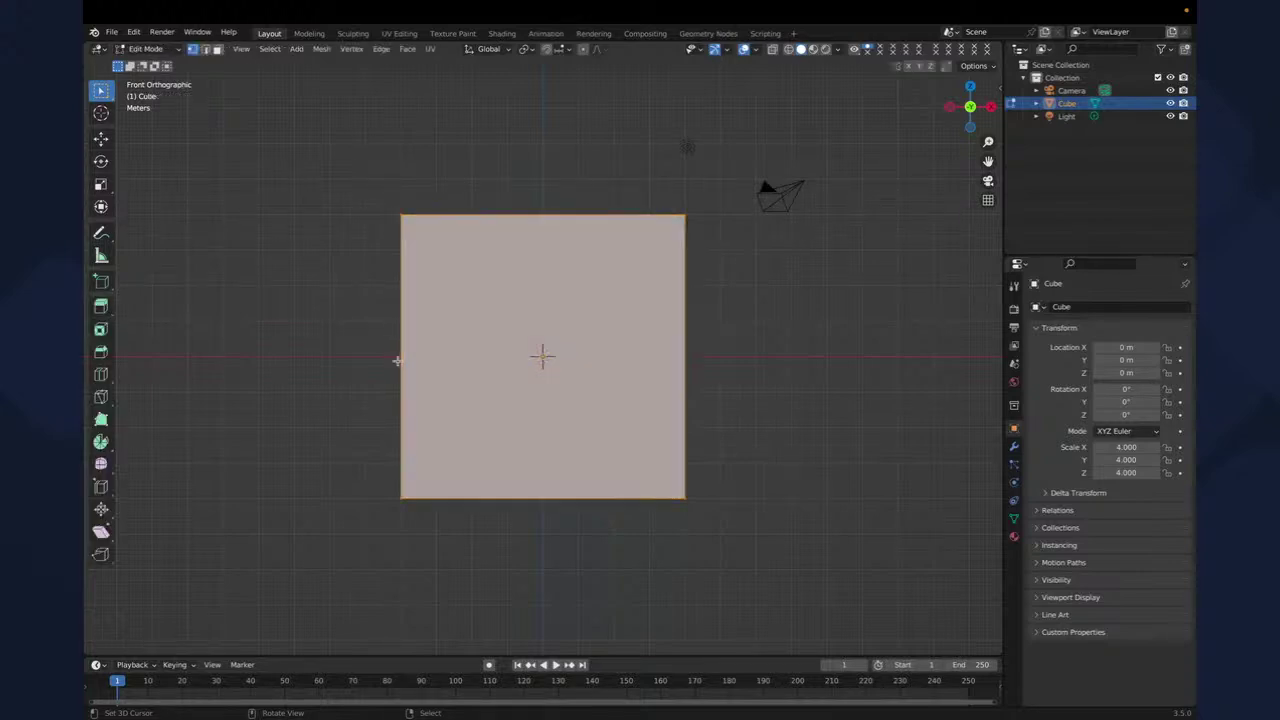
middle_drag(140, 272, 196, 302)
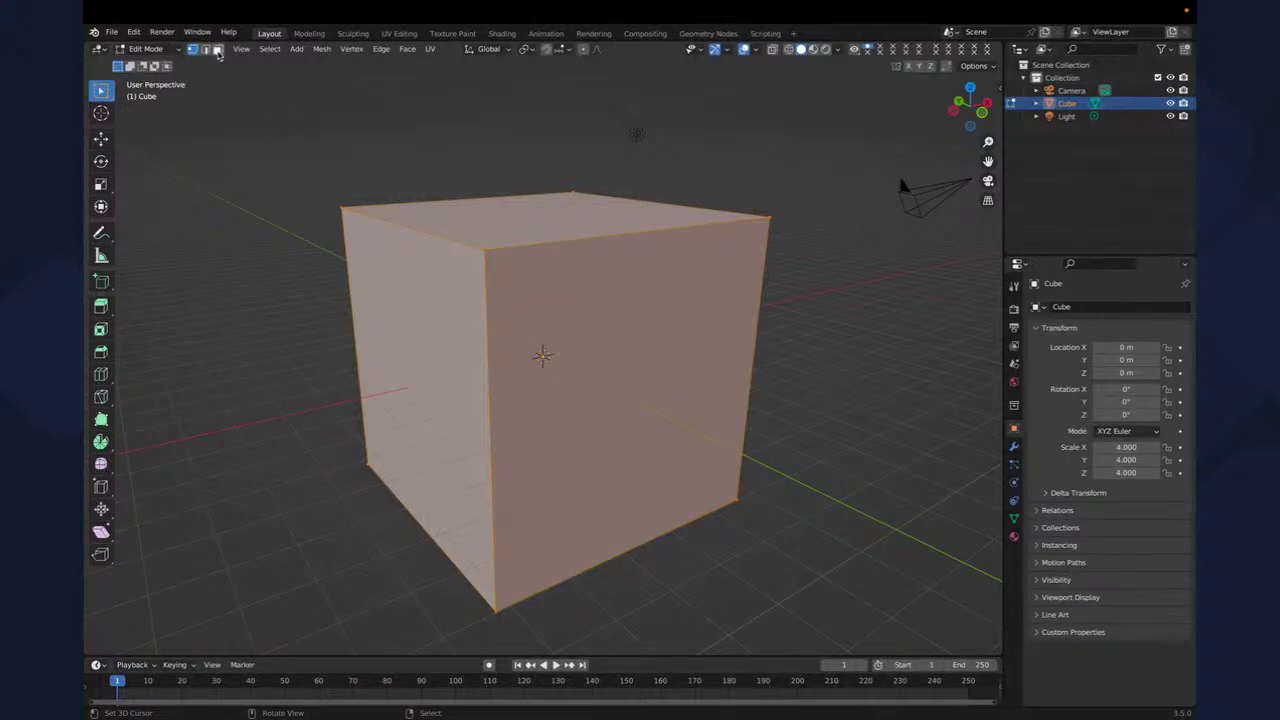
click(217, 50)
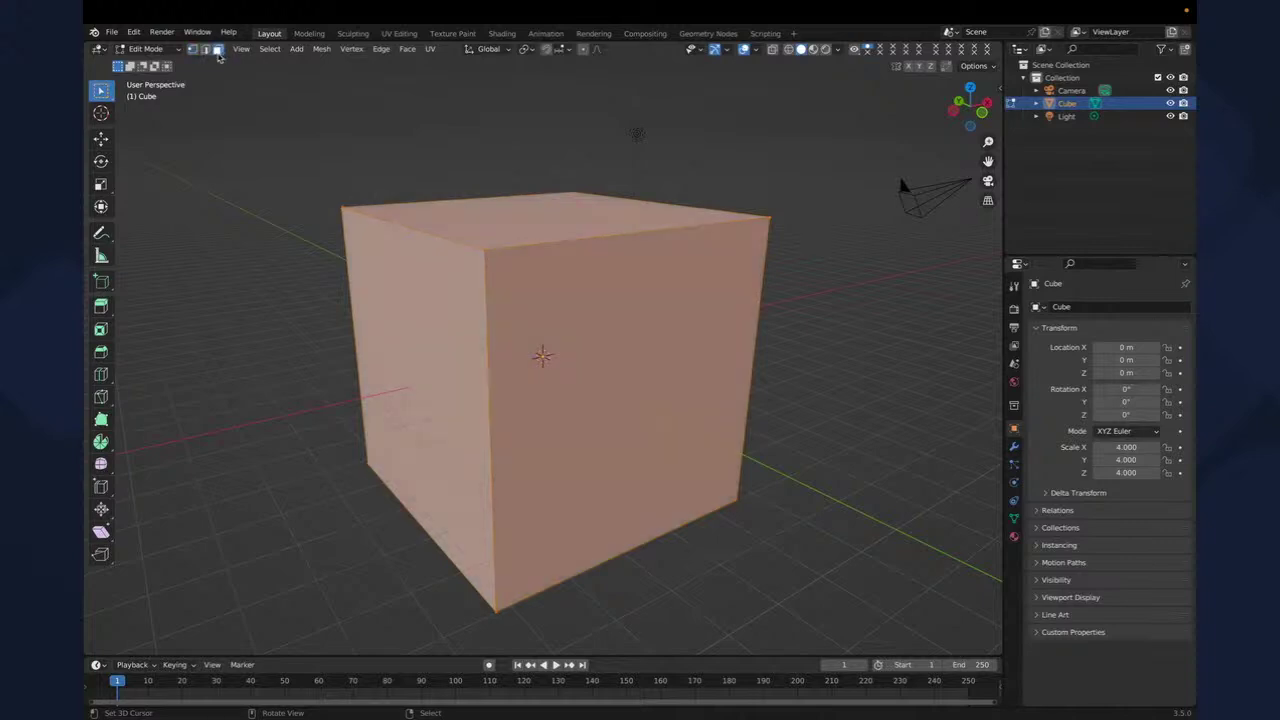
mouse_move(578, 344)
middle_down()
mouse_move(574, 355)
mouse_move(566, 333)
middle_up()
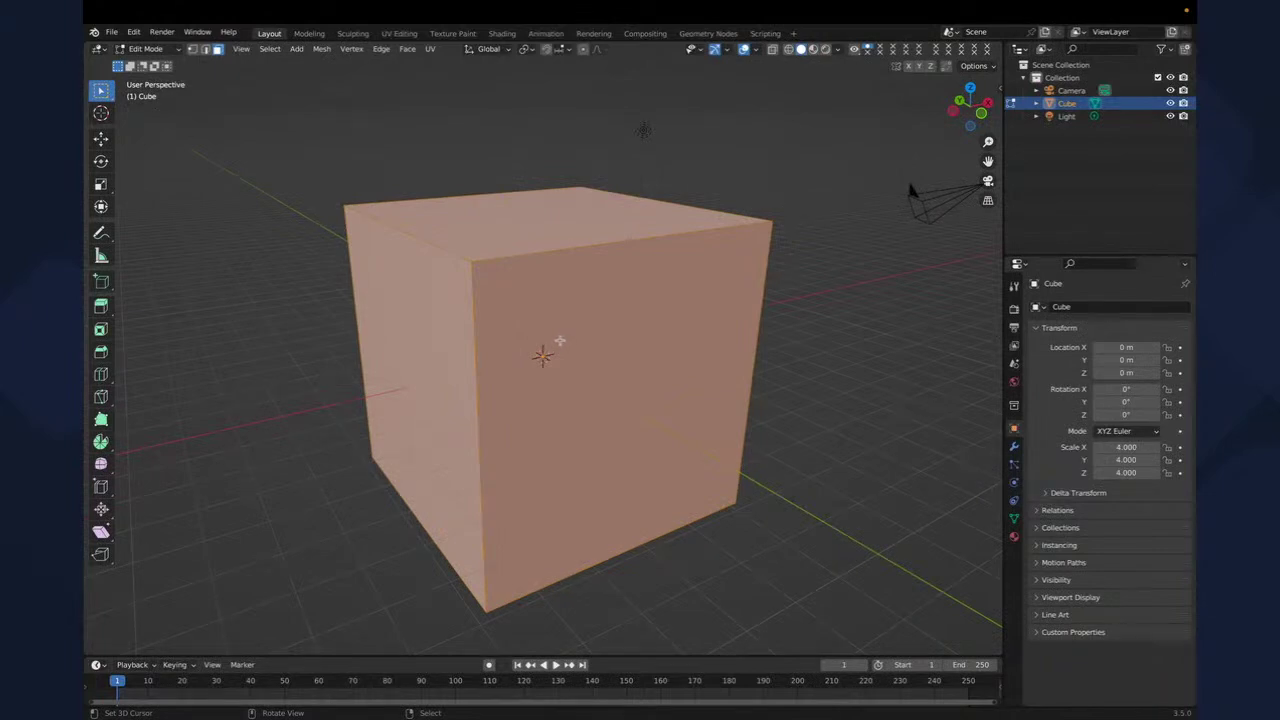
key(alt+a)
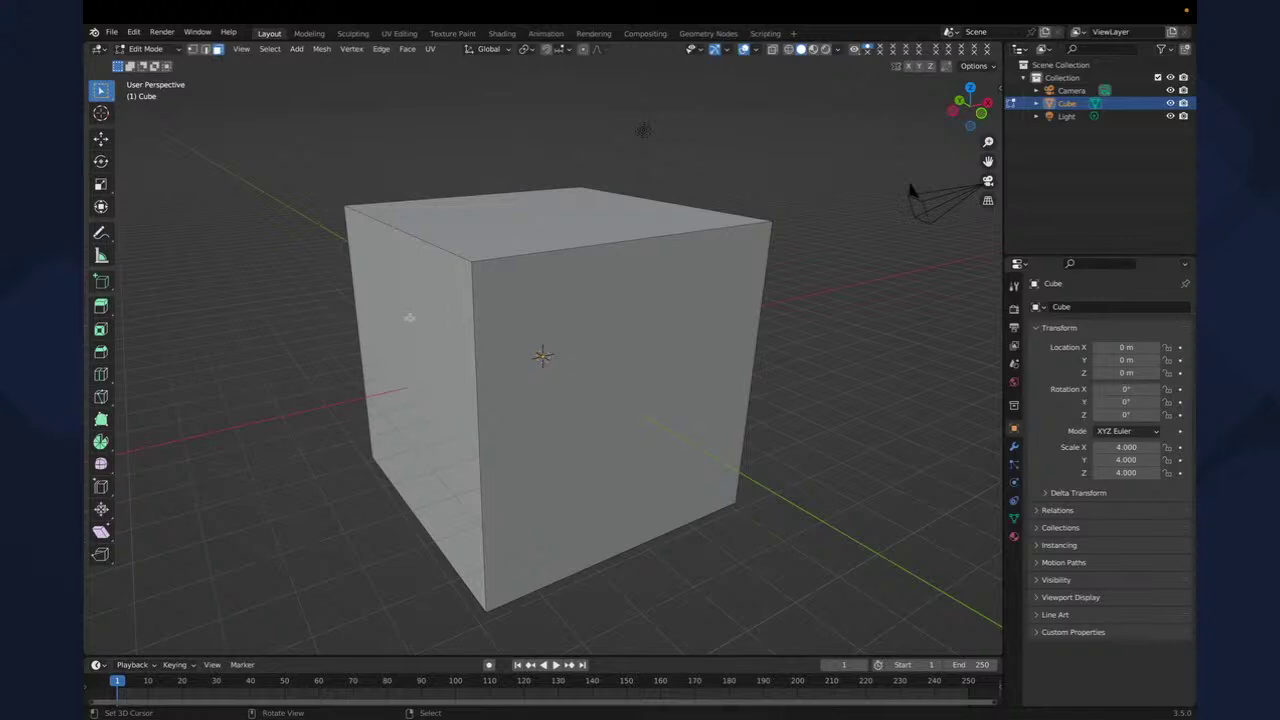
click(420, 322)
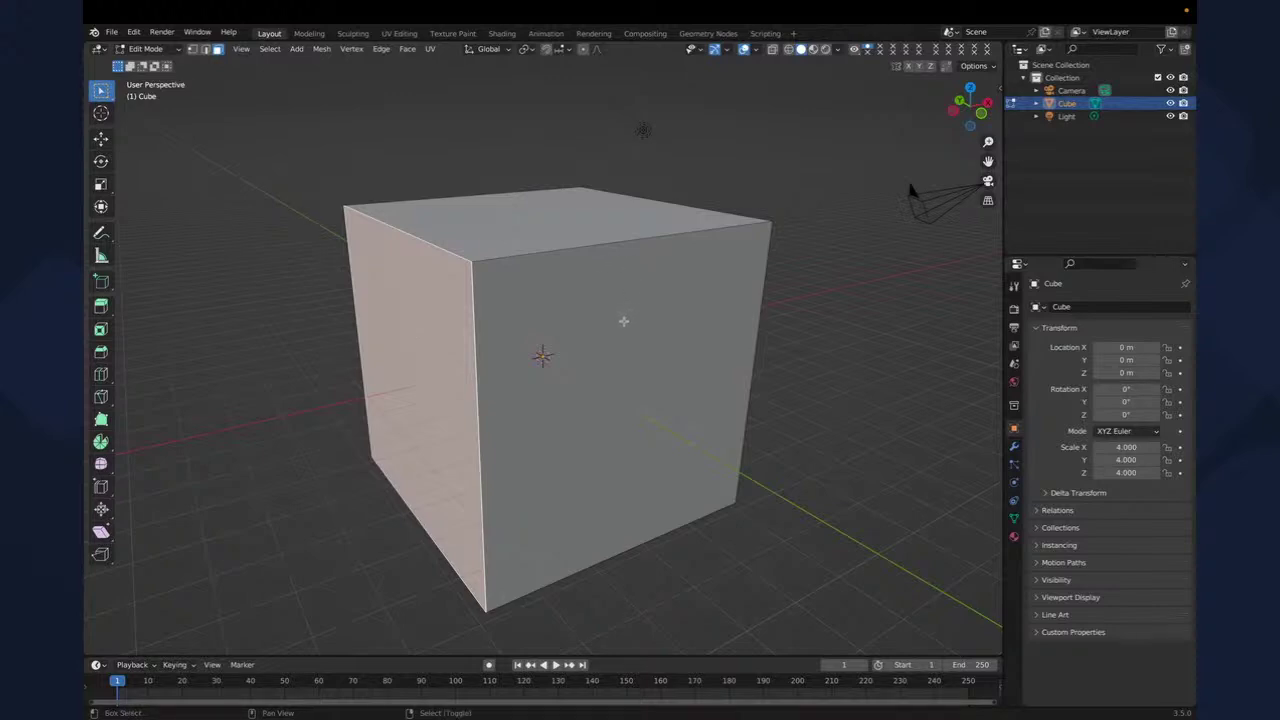
shift+click(622, 320)
mouse_move(622, 320)
middle_down()
mouse_move(496, 315)
mouse_move(626, 343)
middle_up()
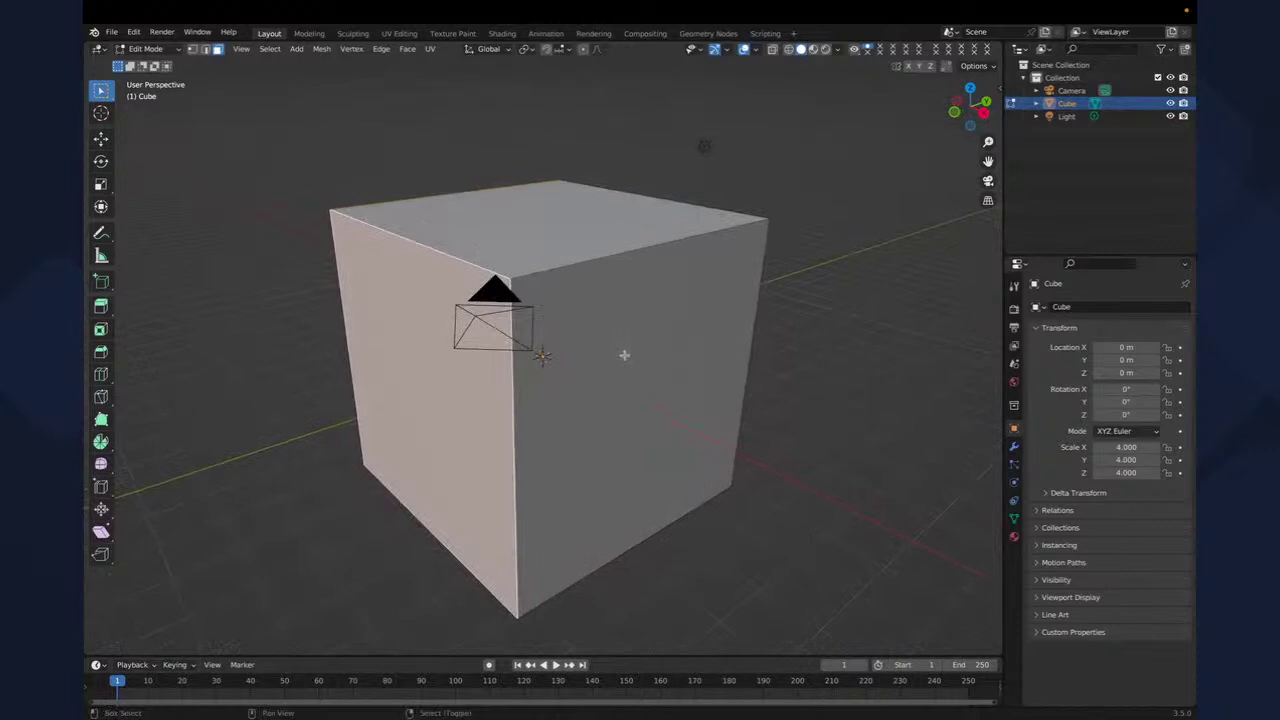
key(a)
shift+click(553, 228)
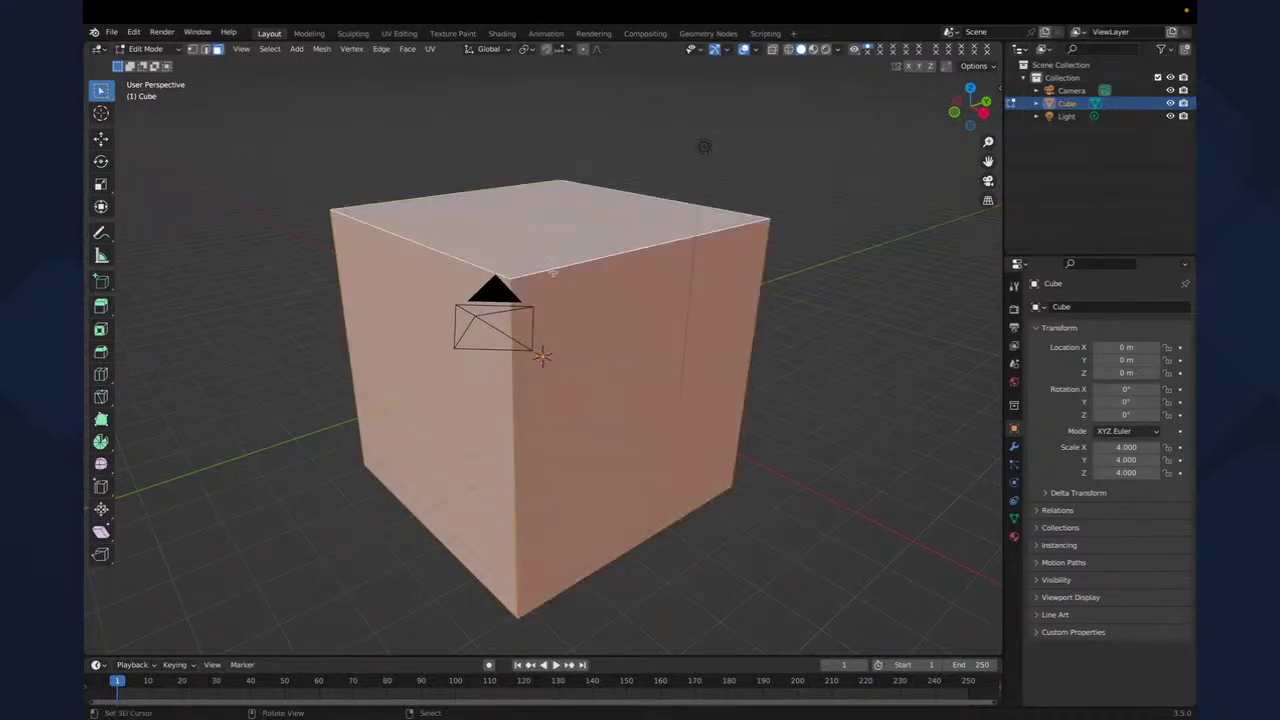
middle_drag(557, 277, 733, 311)
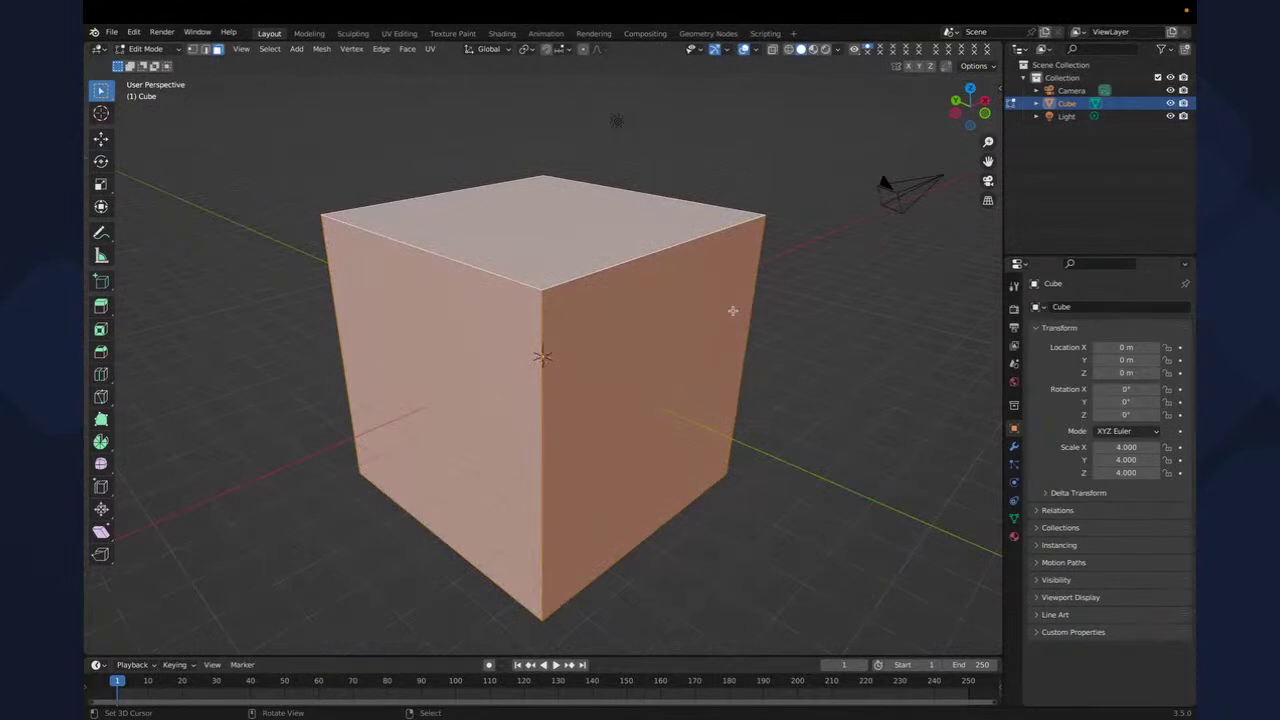
middle_drag(395, 341, 549, 349)
- Select the top and front faces and delete them, leaving an open corner backdrop
key(alt+a)
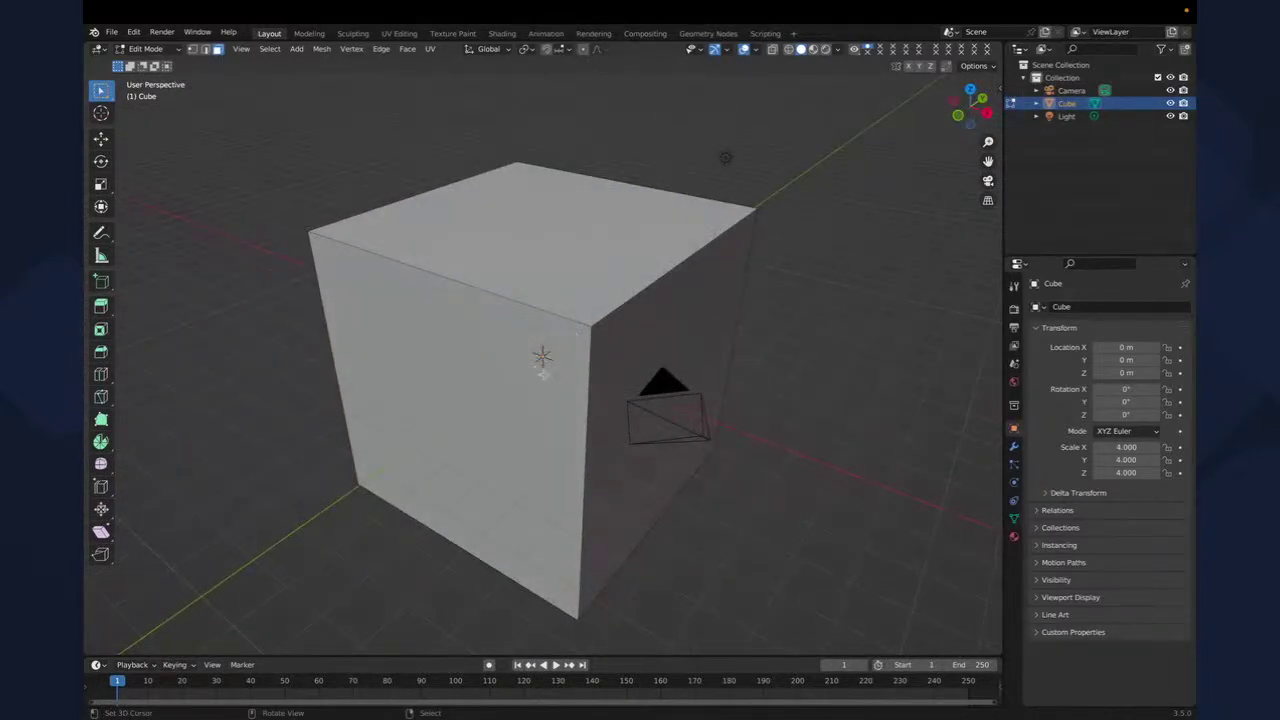
click(594, 282)
shift+click(578, 345)
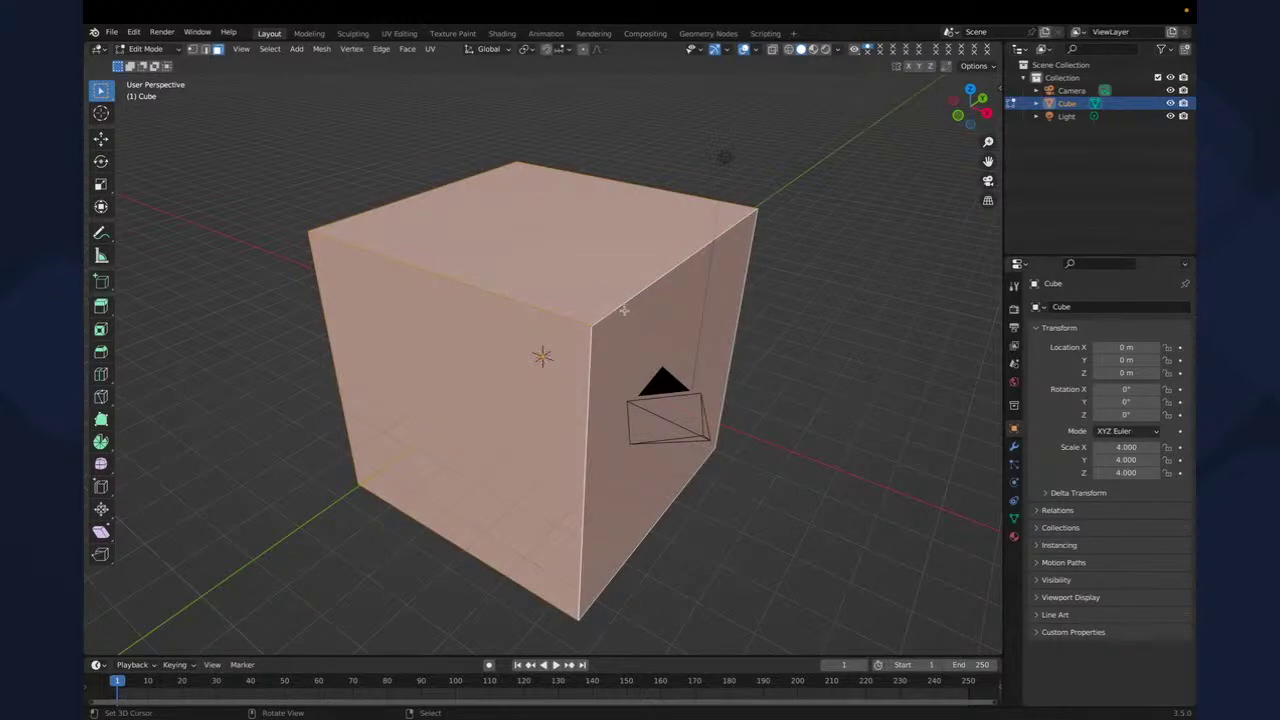
key(x)
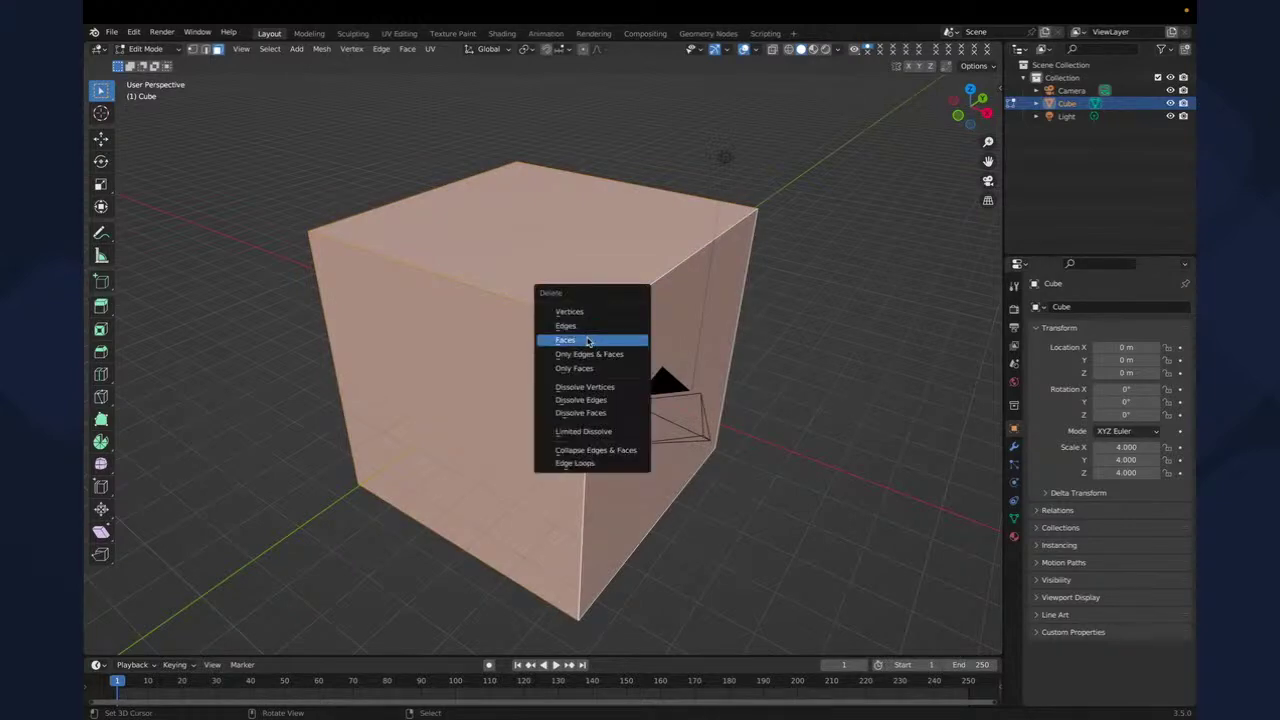
click(588, 343)
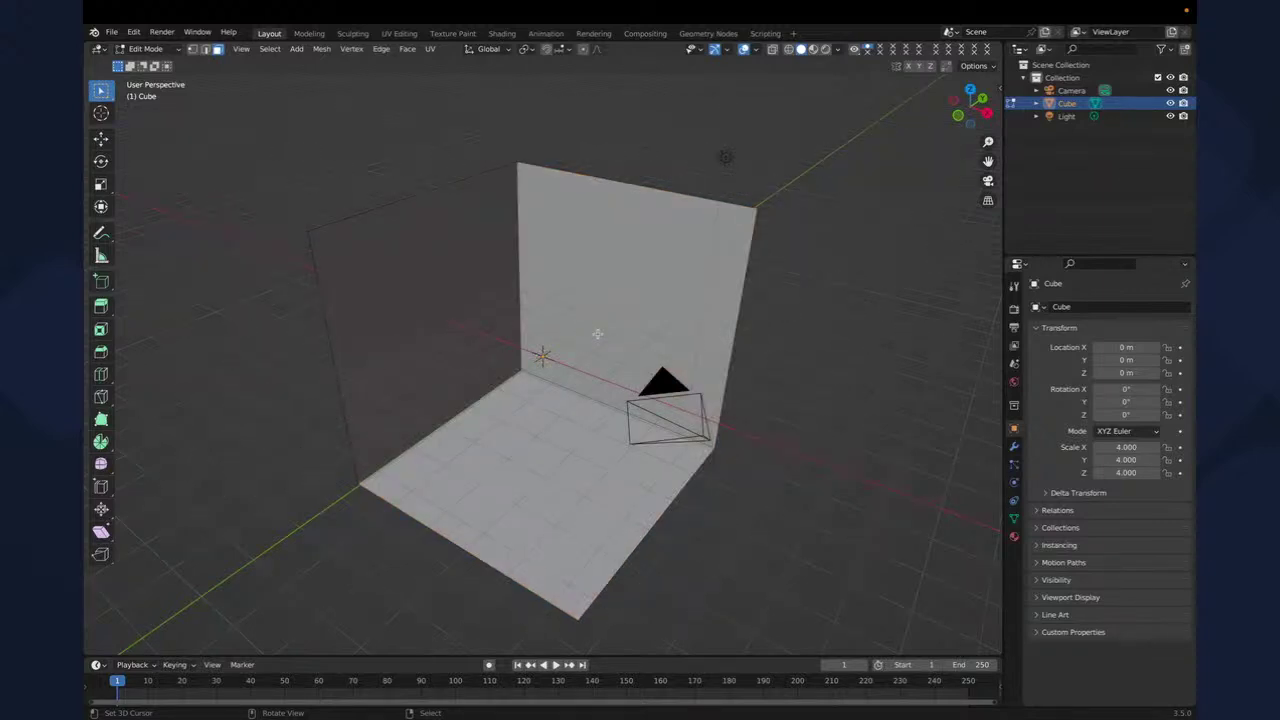
middle_drag(597, 333, 600, 320)
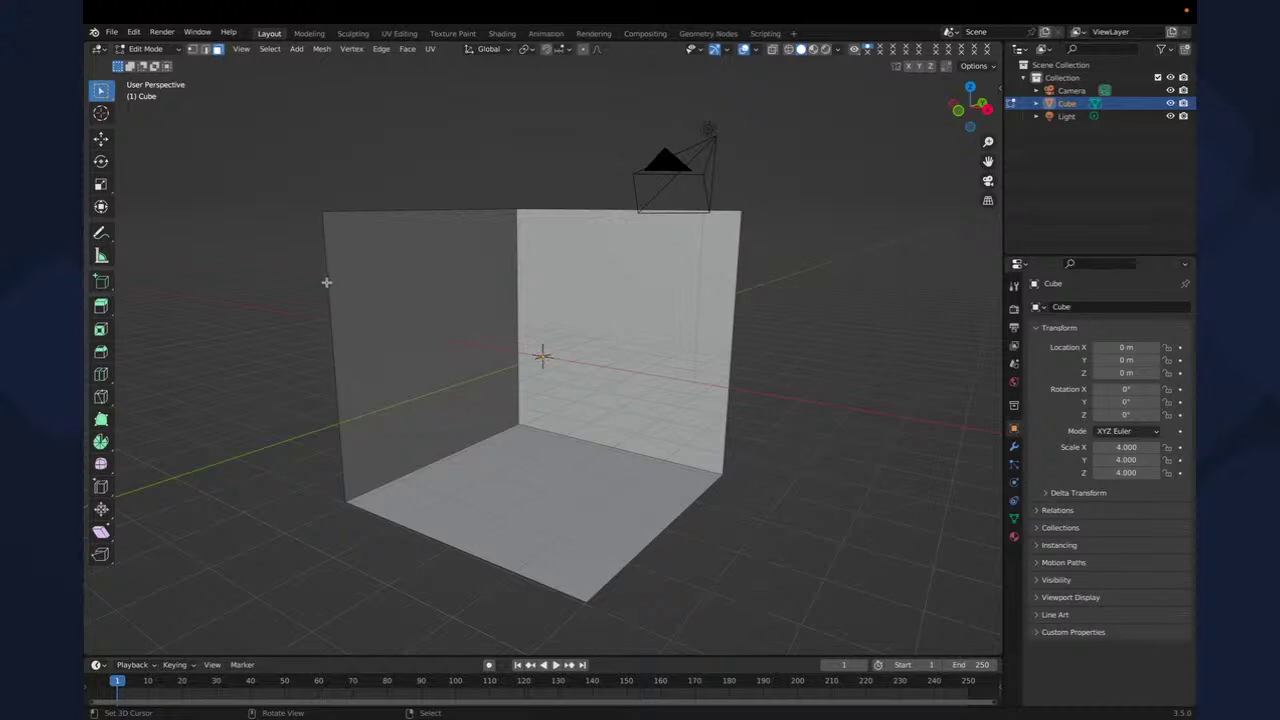
key(KP_1)
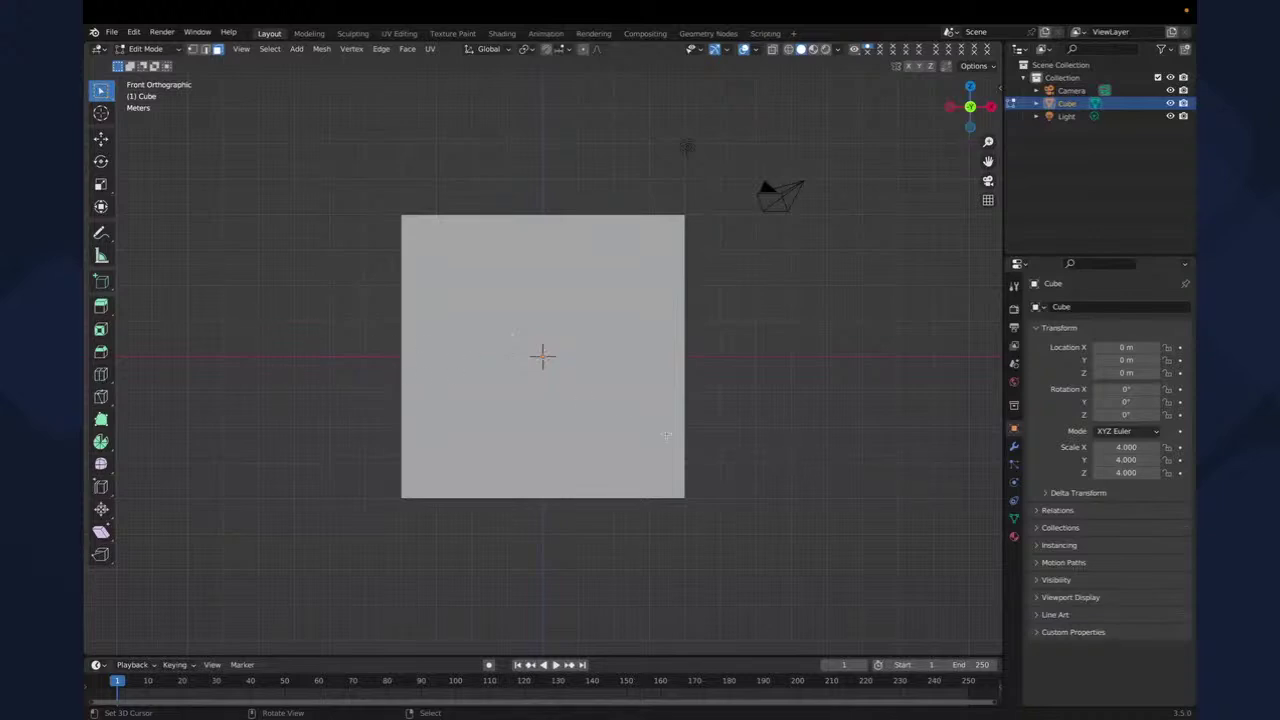
middle_drag(632, 356, 588, 366)
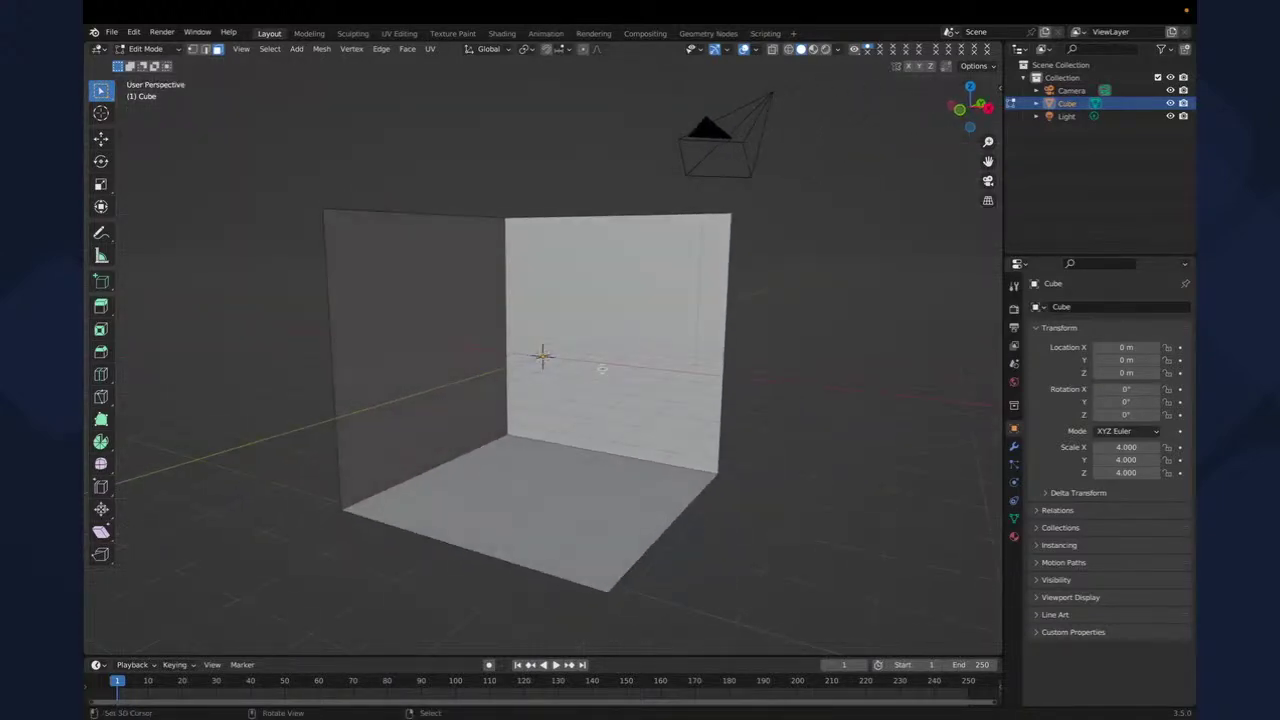
- Return to Object Mode and rename the Cube object 'Room' in the Outliner
key(Tab)
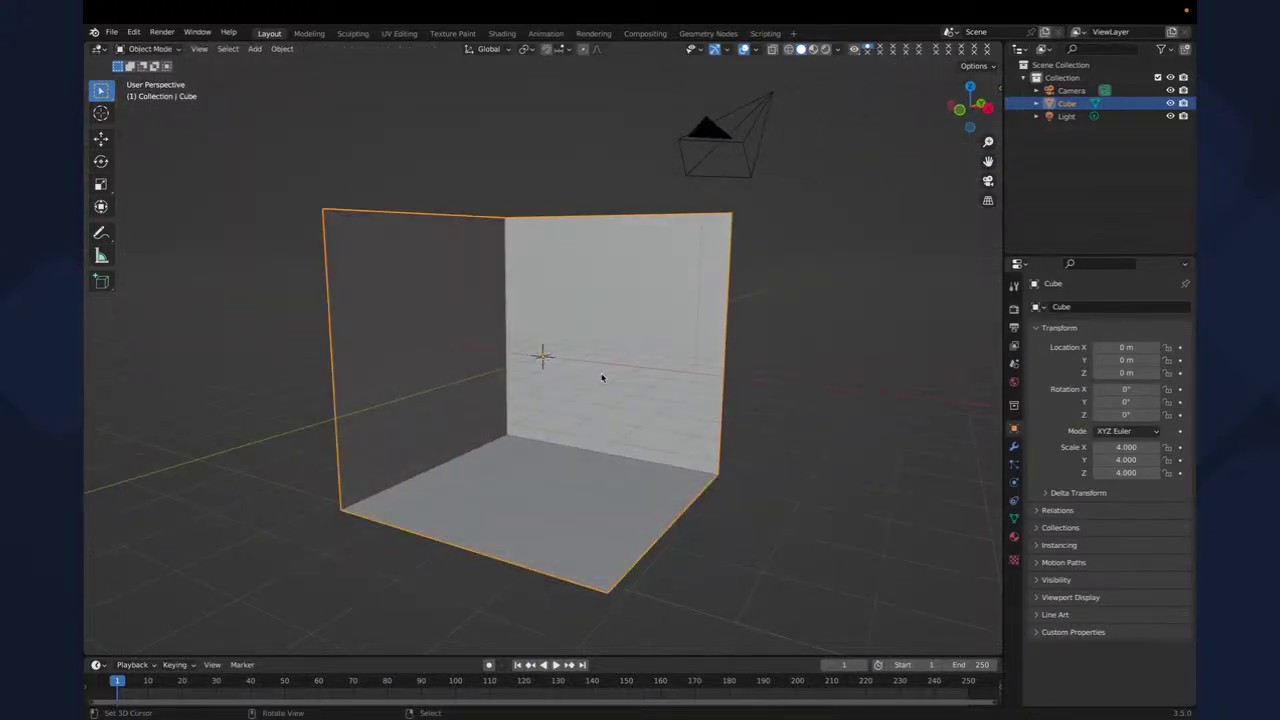
double_click(1072, 105)
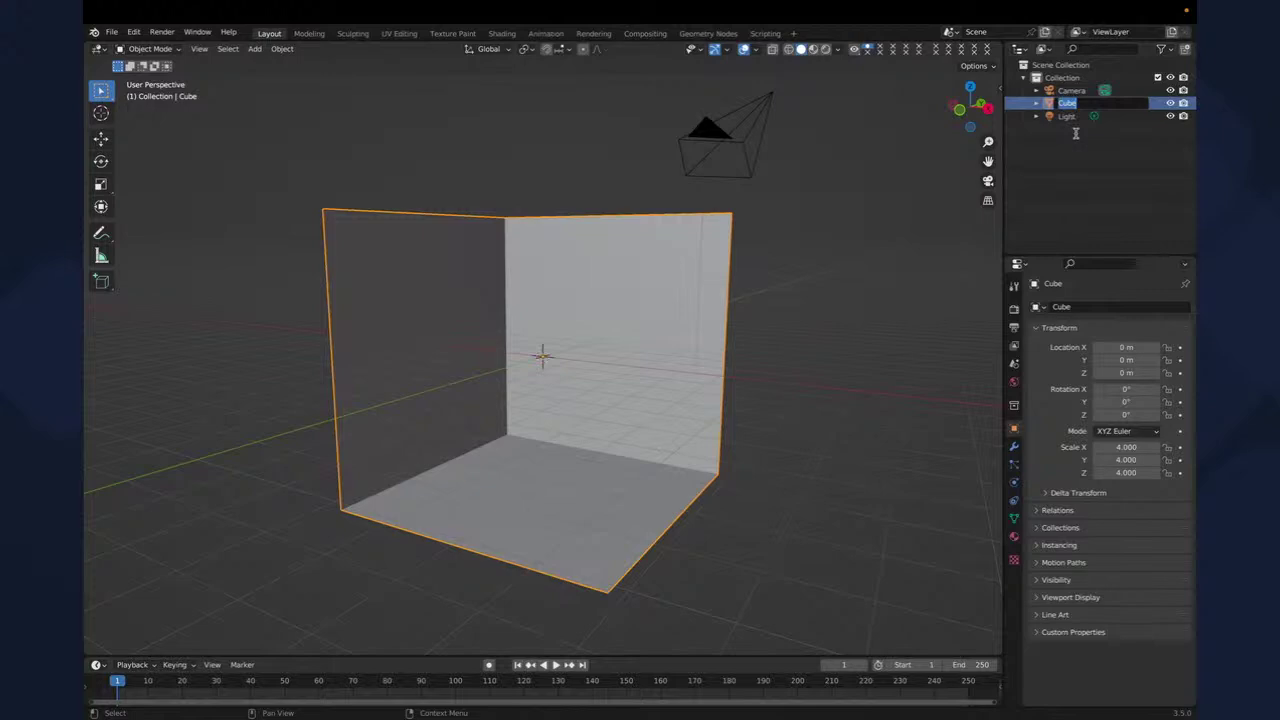
text(Room)
key(Return)
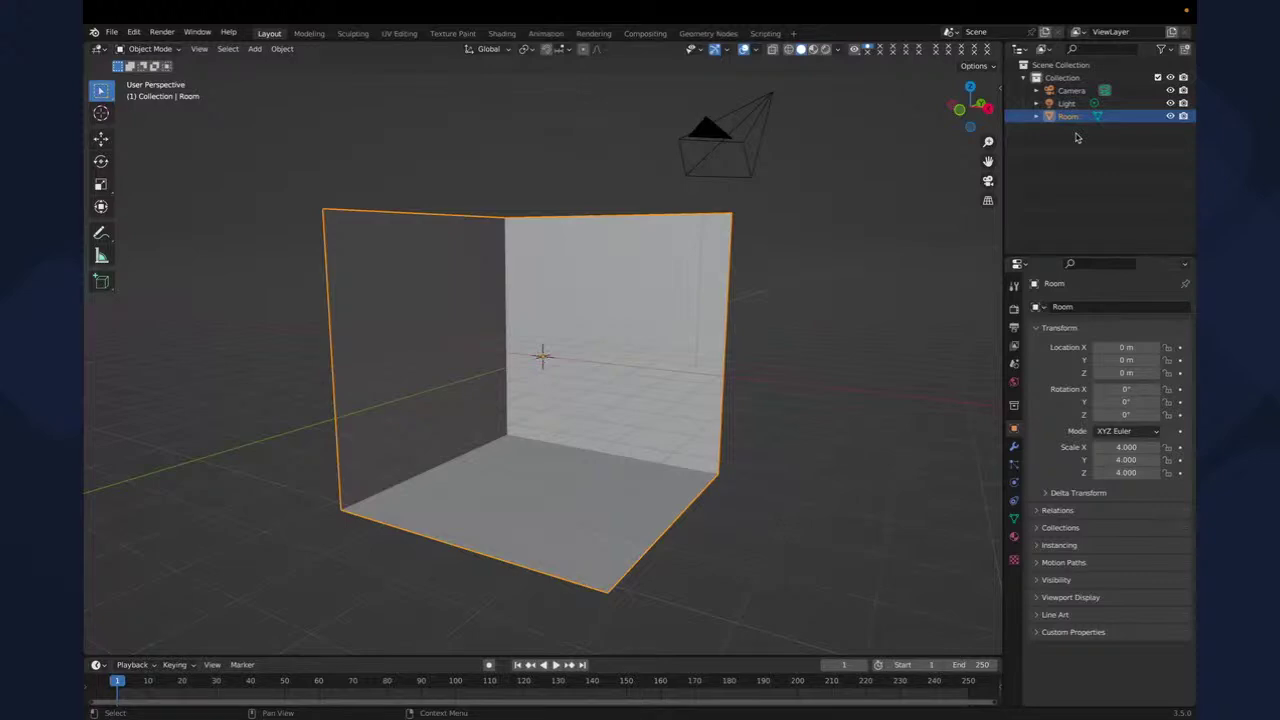
- Move the Room up to Z 4 m with gz4 and check its placement from the front
middle_drag(490, 368, 512, 362)
text(gz4)
key(Return)
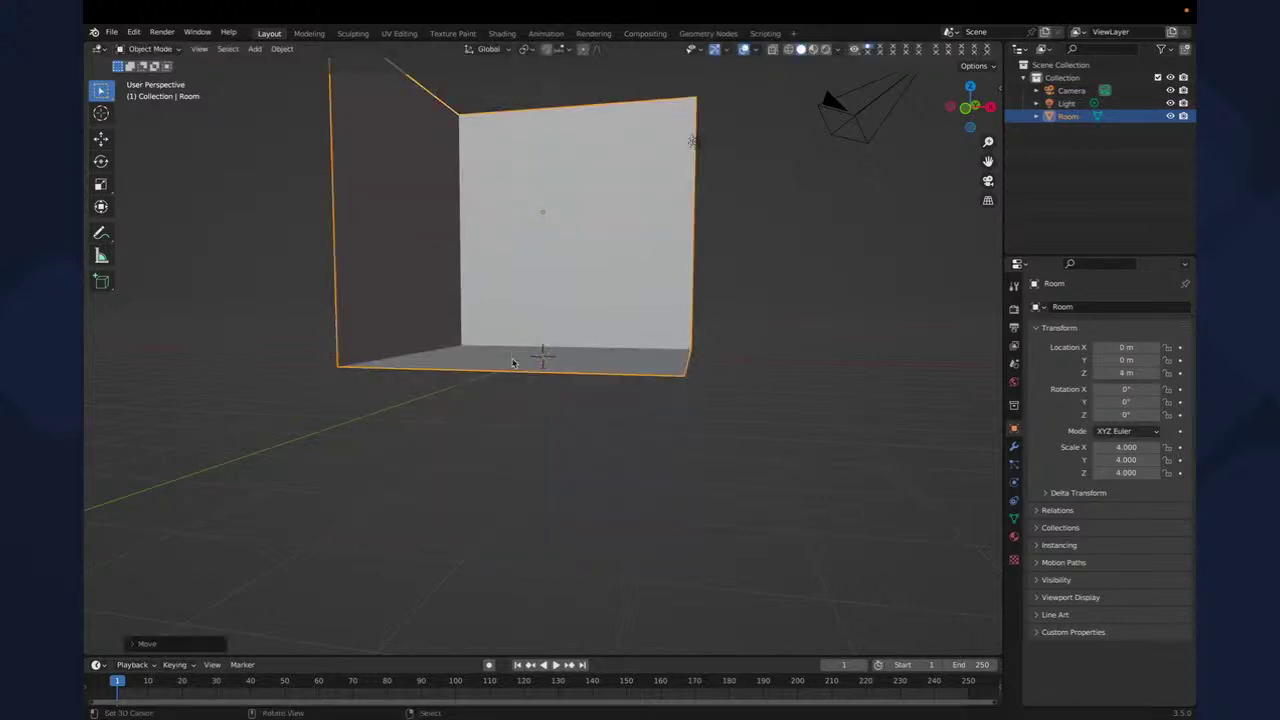
key(KP_1)
middle_drag(583, 409, 536, 443)
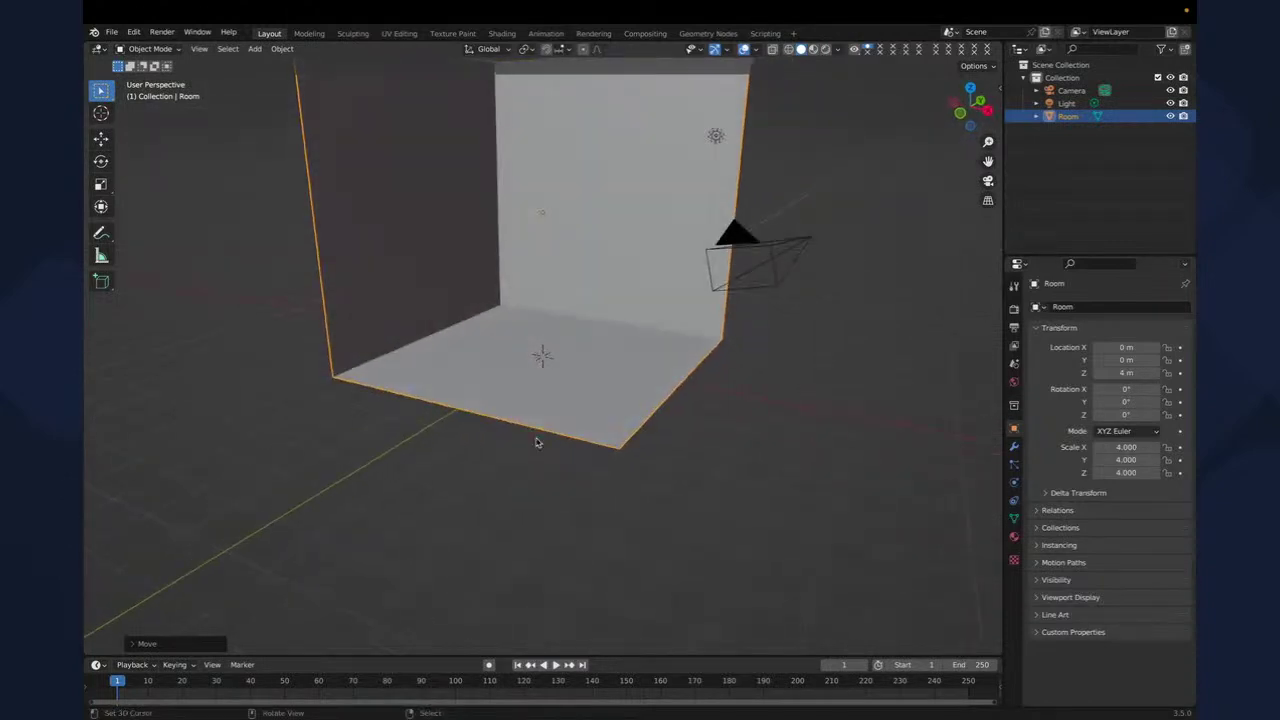
key(KP_1)
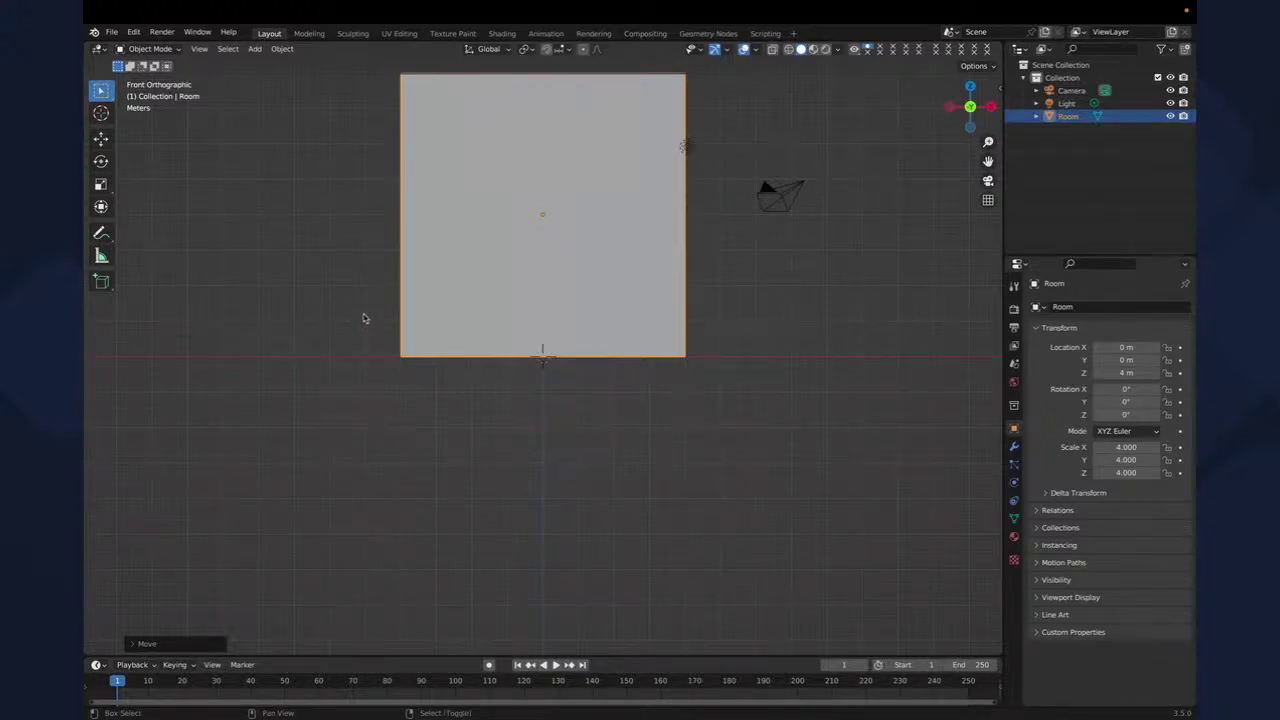
shift+middle_drag(434, 240, 400, 352)
middle_drag(515, 348, 466, 366)
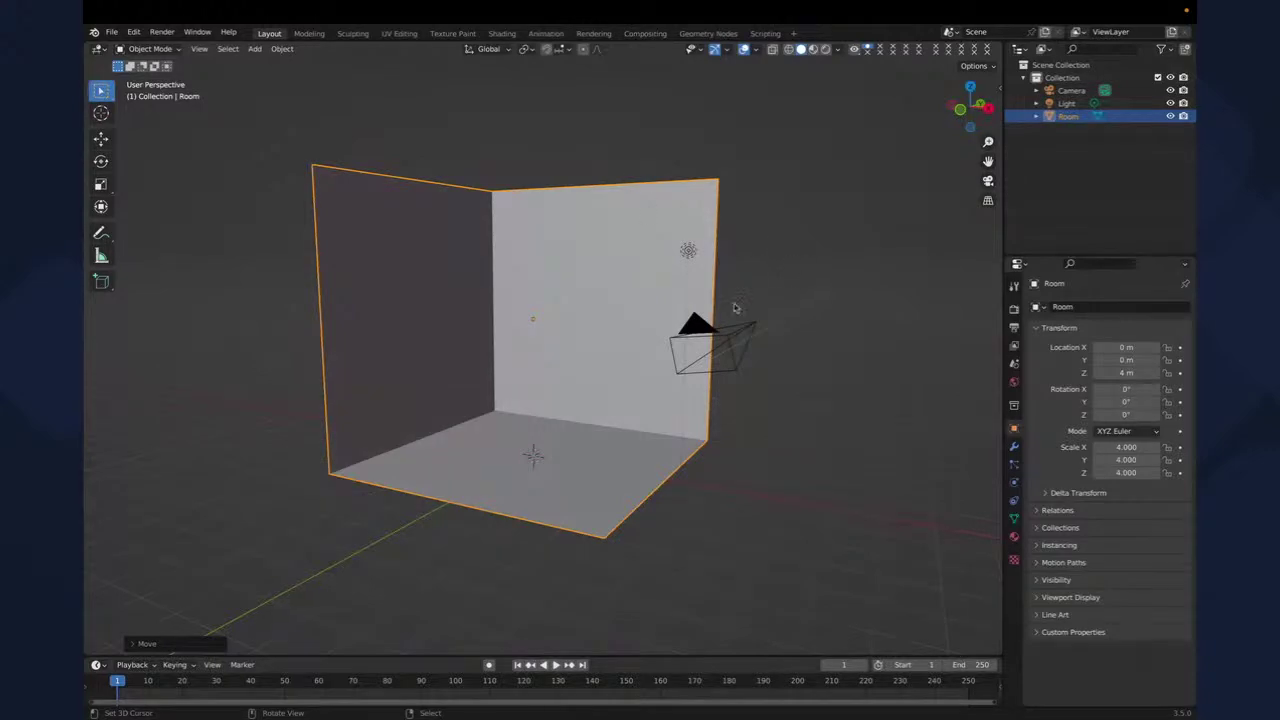
- Move the selected camera 2 m back along its own local Z axis
click(727, 354)
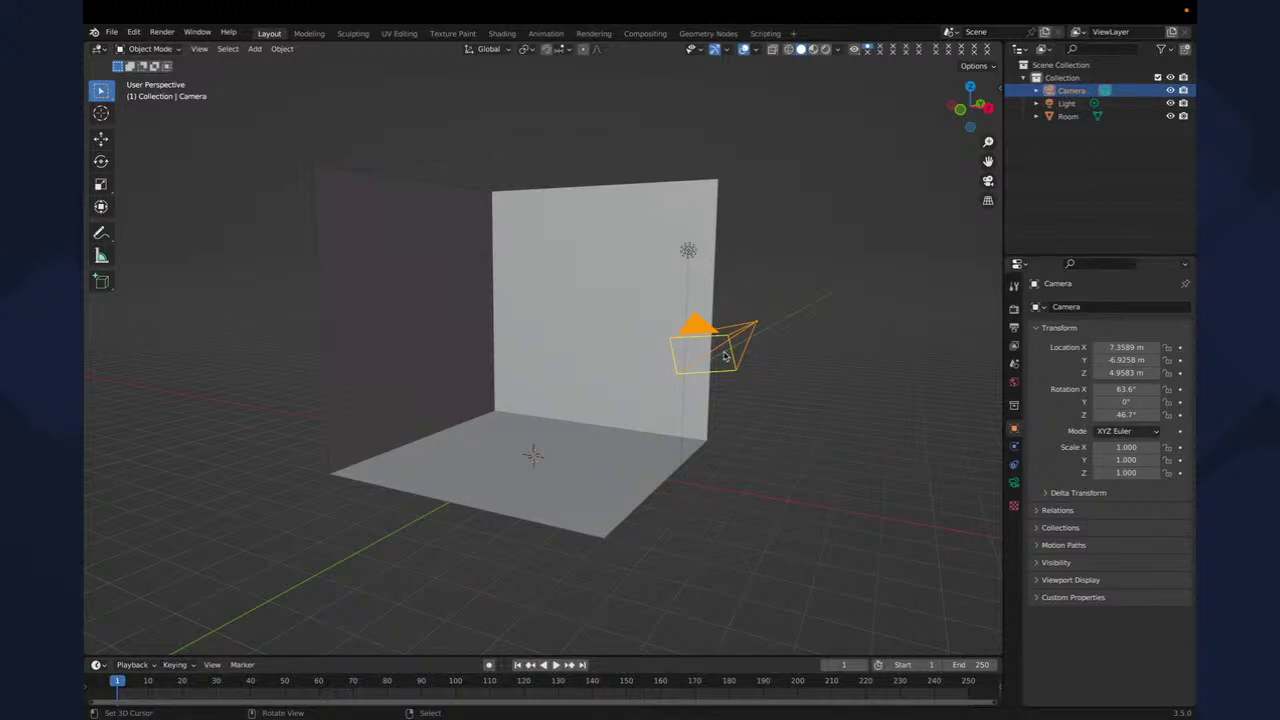
key(g)
key(z)
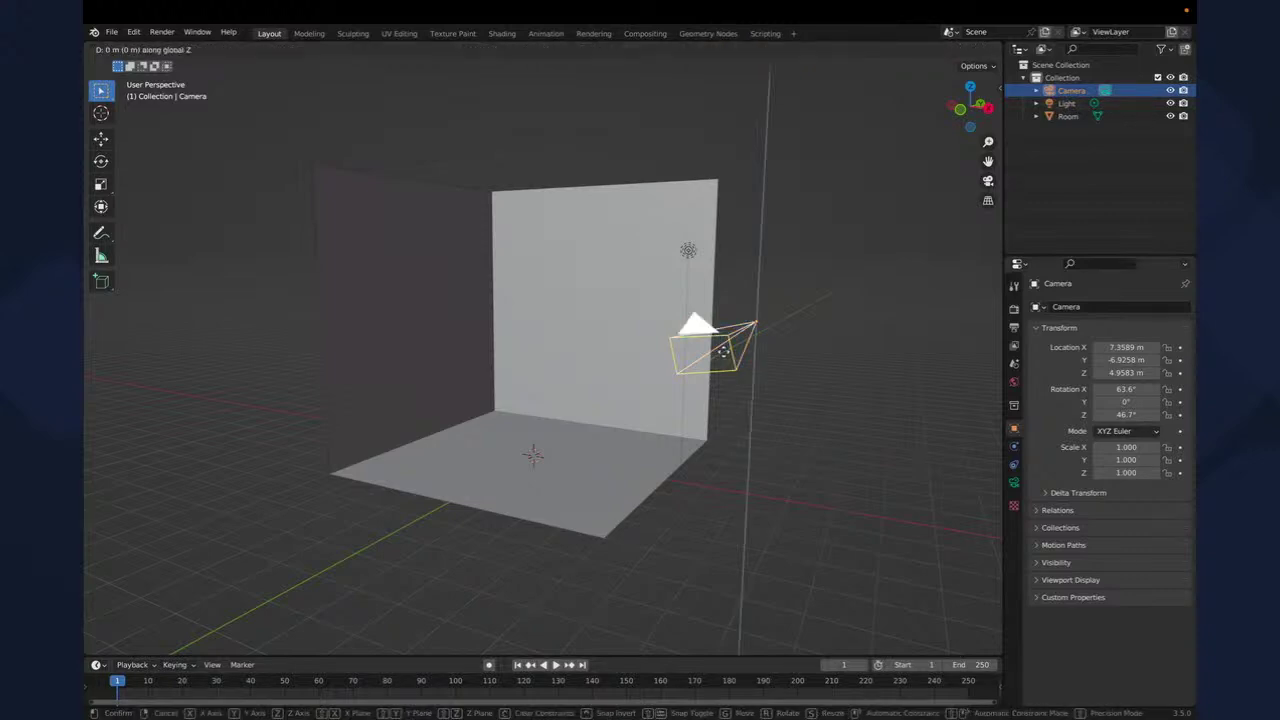
key(z)
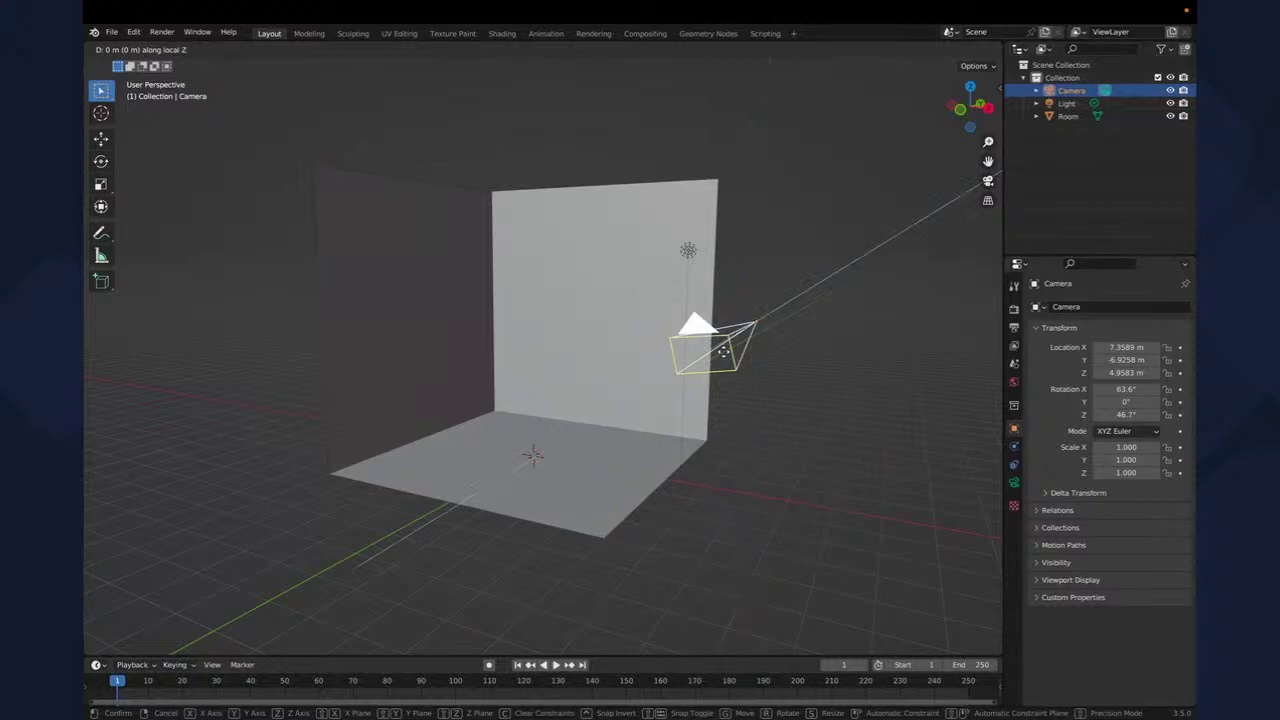
text(2)
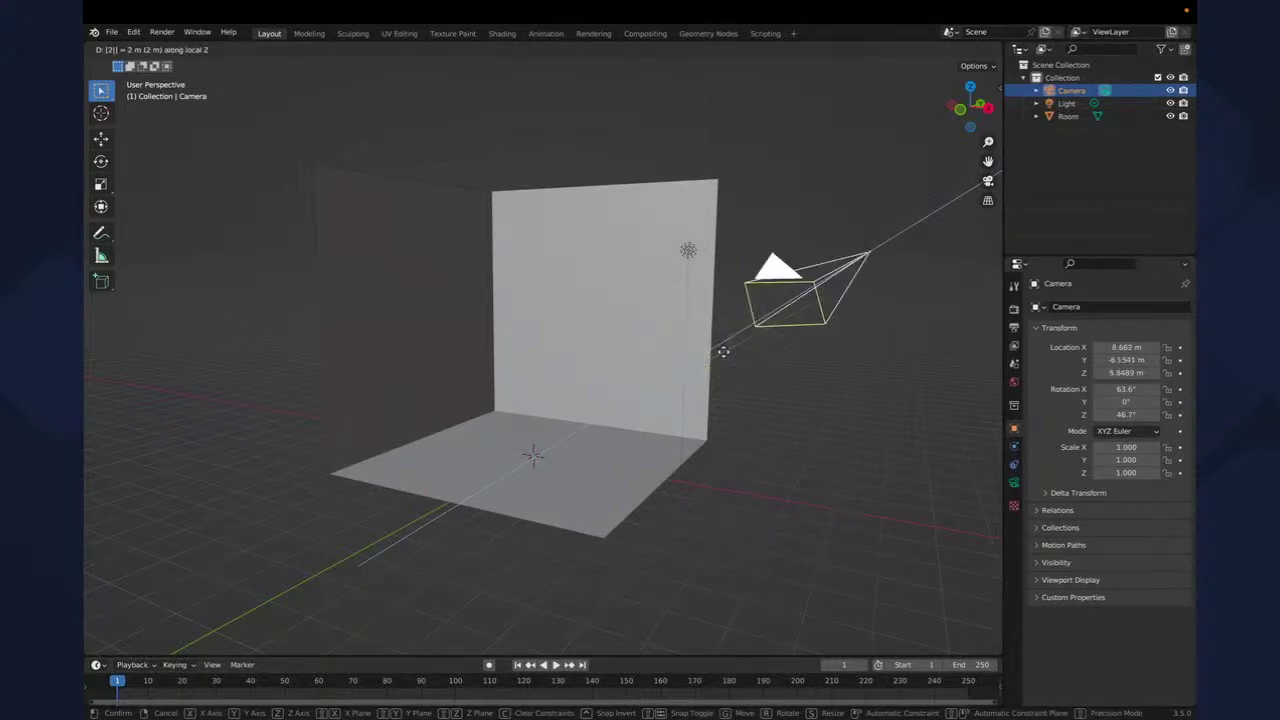
key(Return)
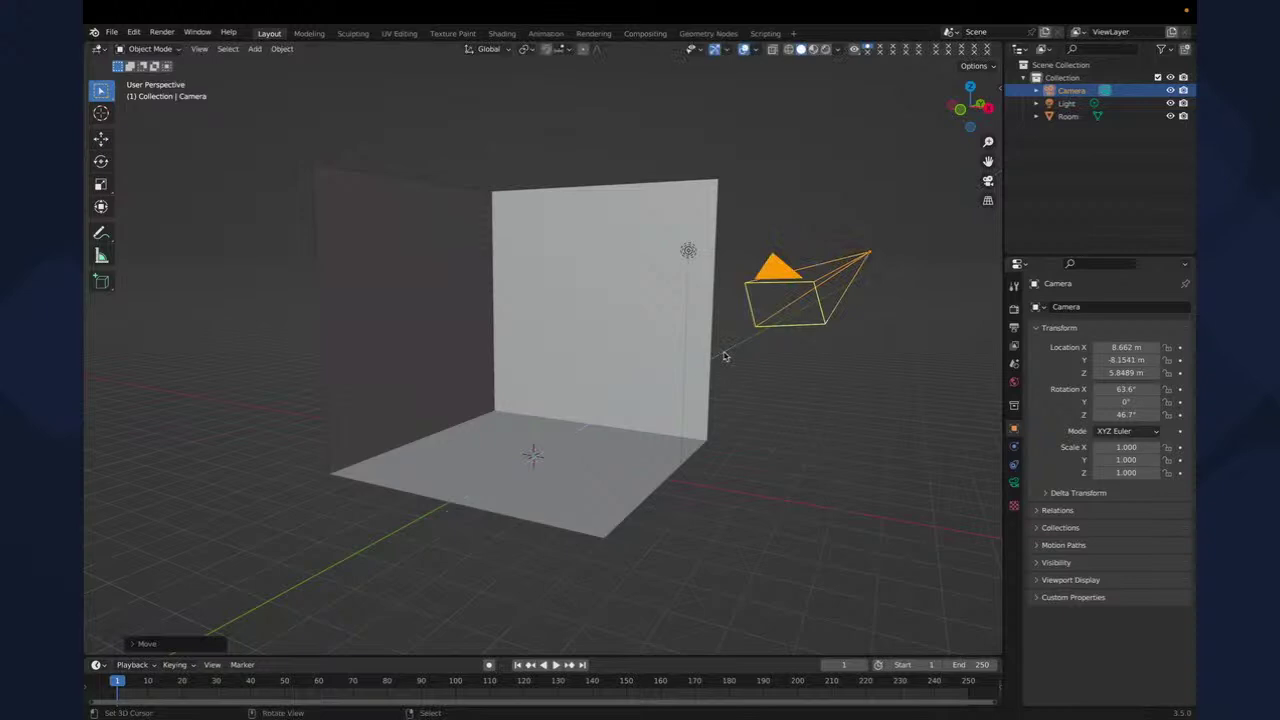
- Check the new framing through the camera view, then orbit back to the room
middle_drag(586, 368, 585, 497)
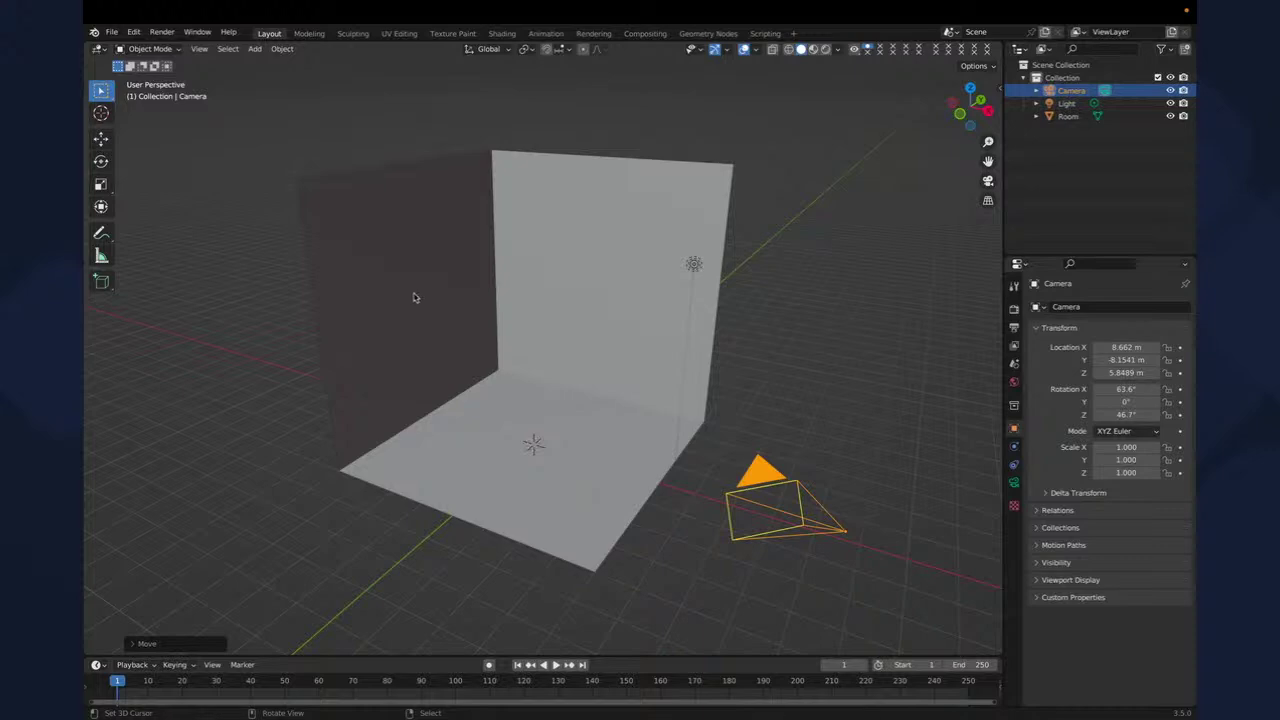
mouse_move(414, 294)
middle_down()
mouse_move(449, 293)
mouse_move(434, 289)
middle_up()
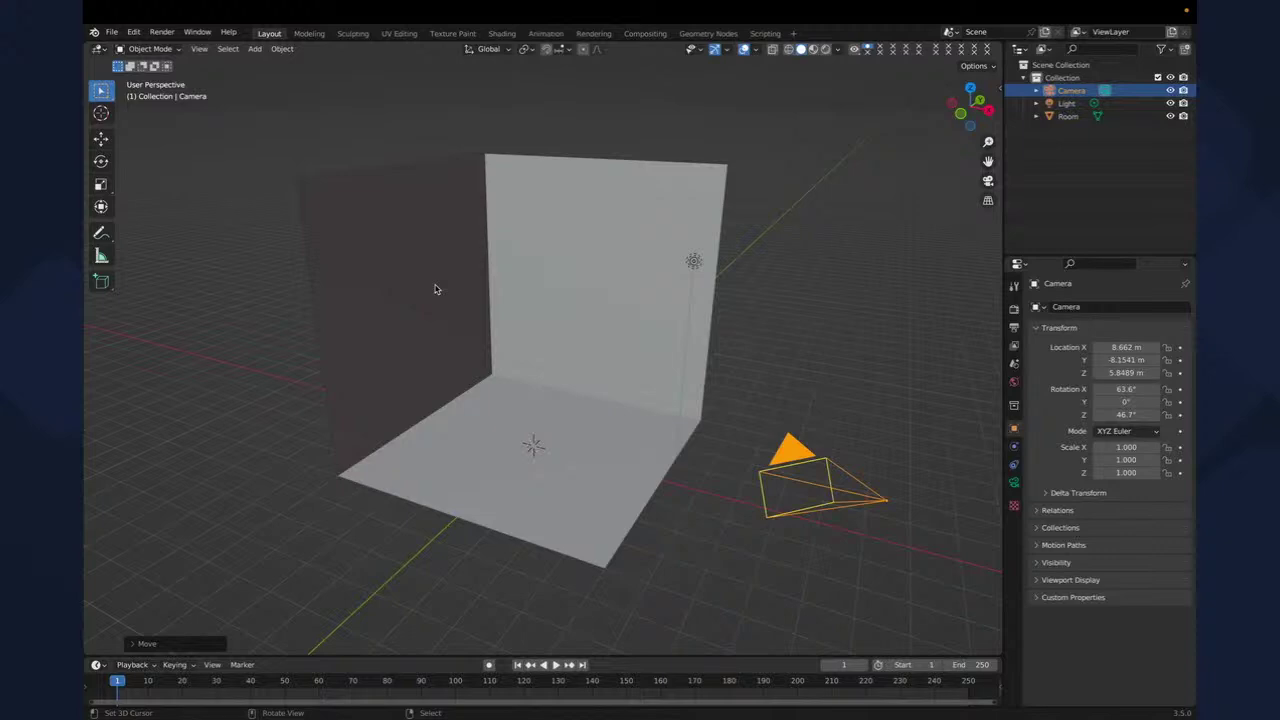
key(KP_0)
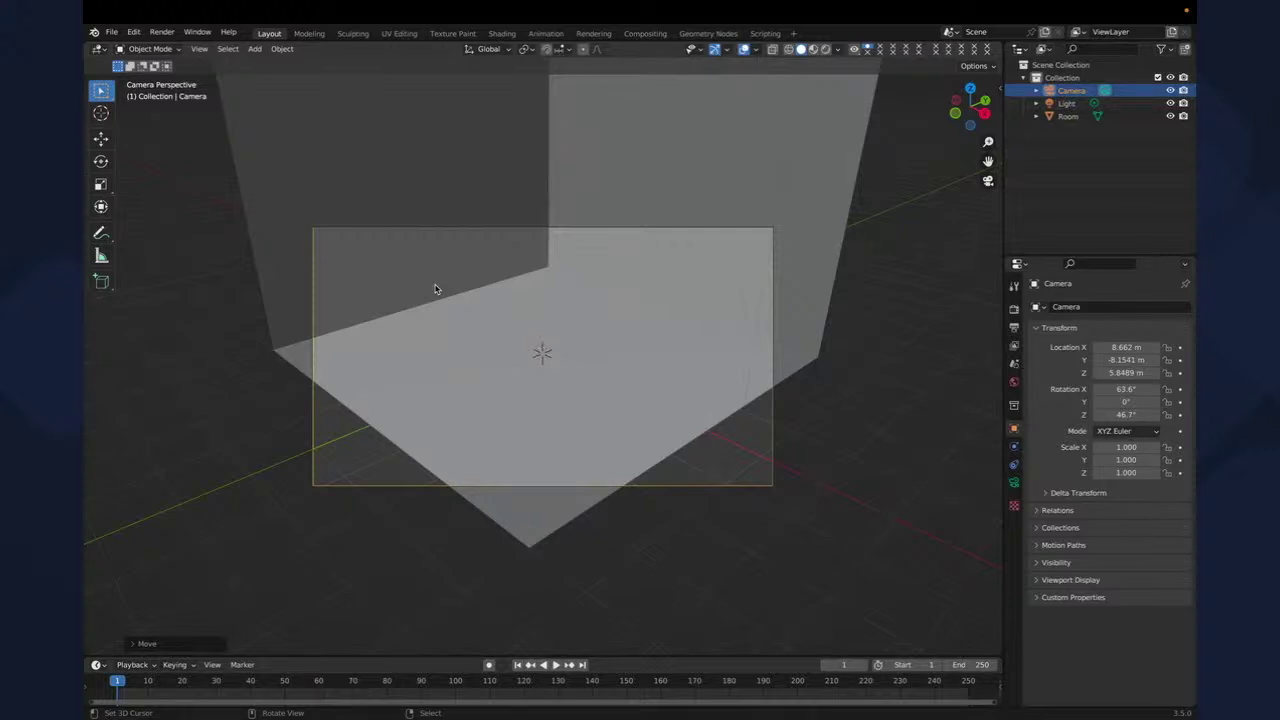
key(KP_1)
middle_drag(626, 360, 600, 399)
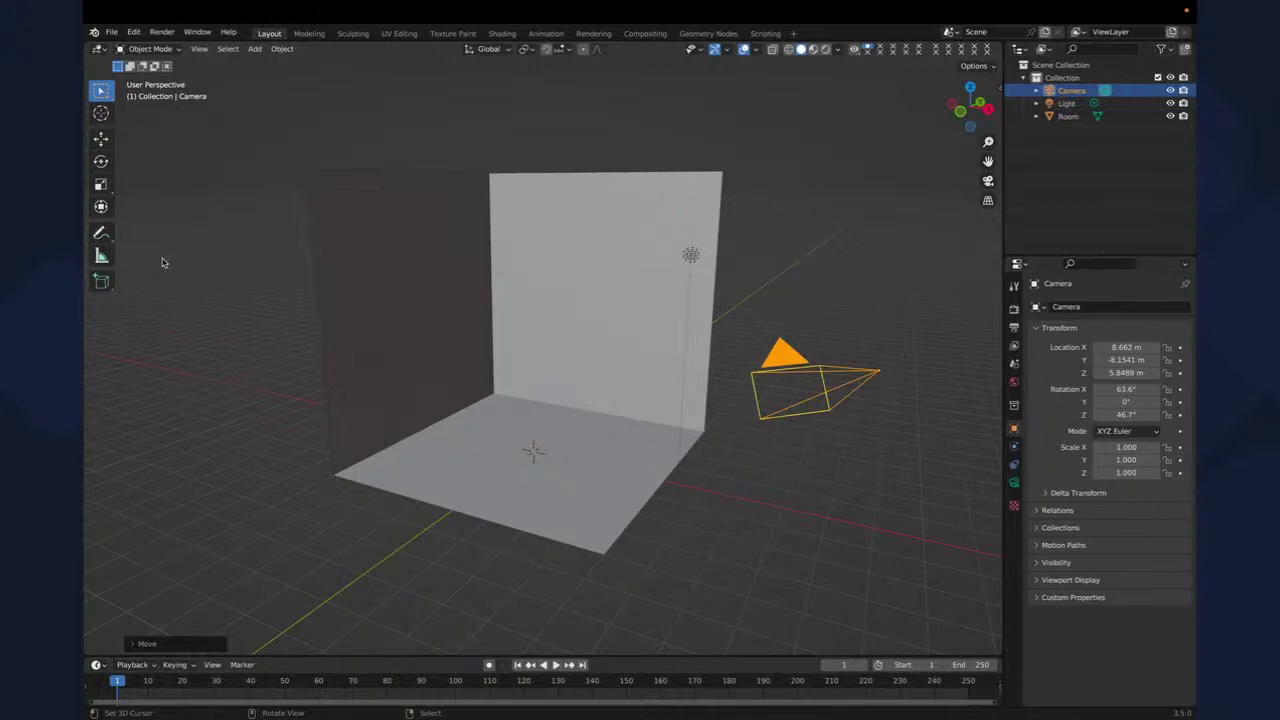
- Add a default mesh cube at the world origin on the room's floor
key(shift+a)
mouse_move(163, 260)
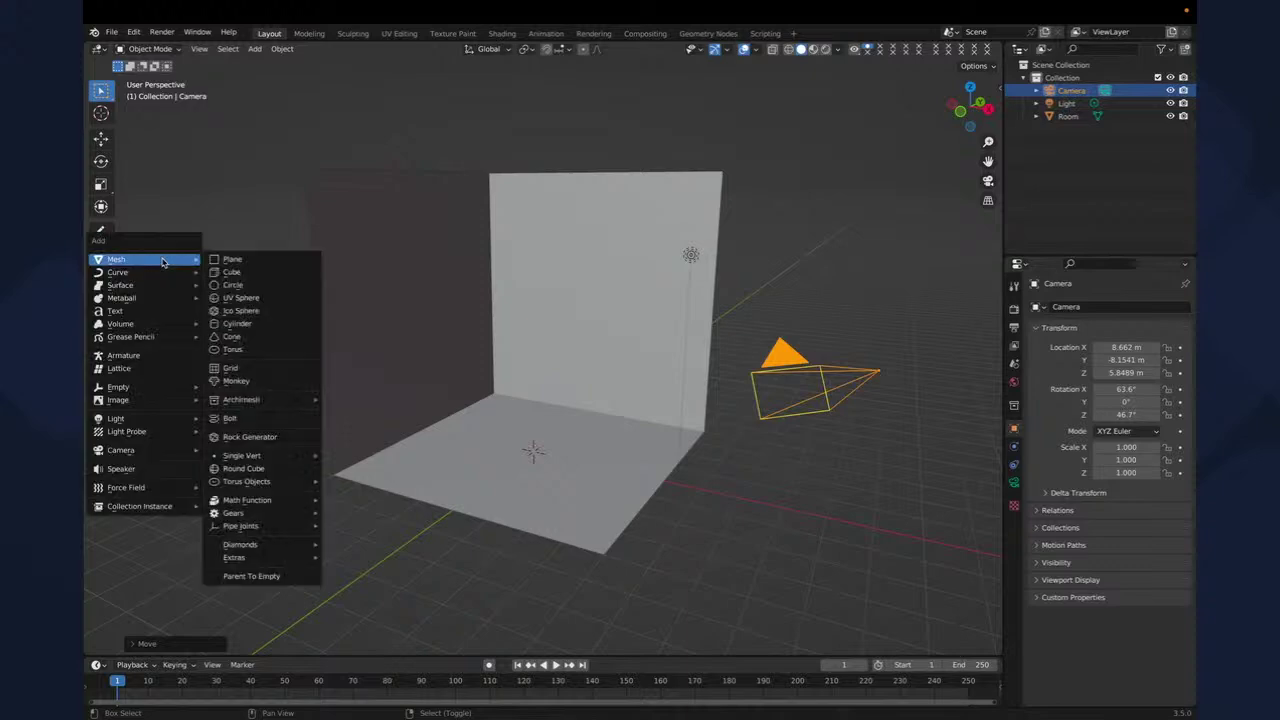
key(shift+a)
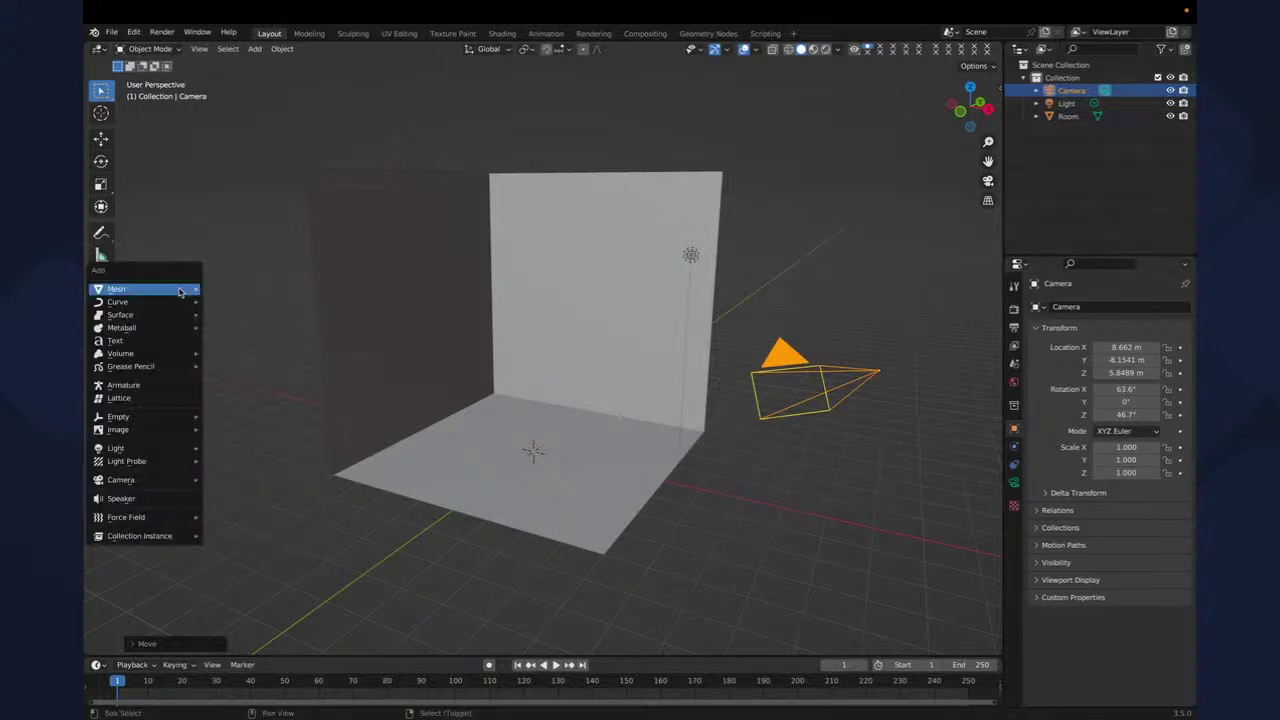
mouse_move(172, 292)
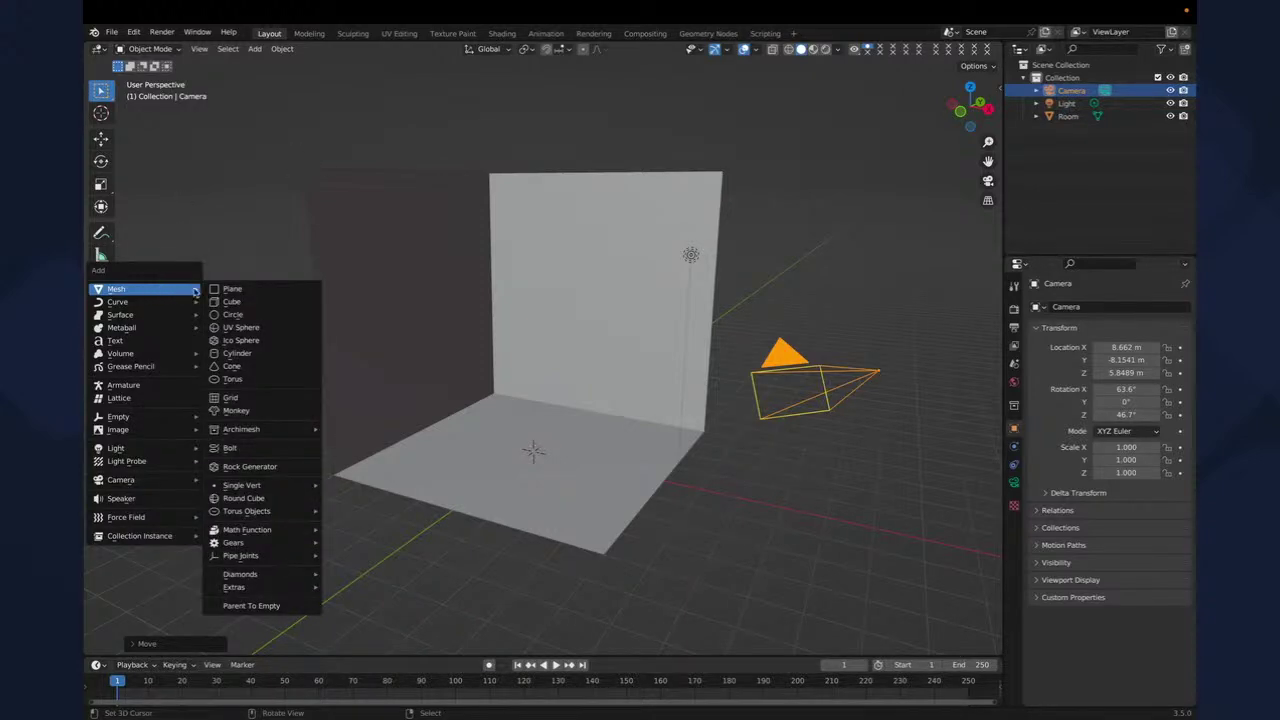
click(254, 307)
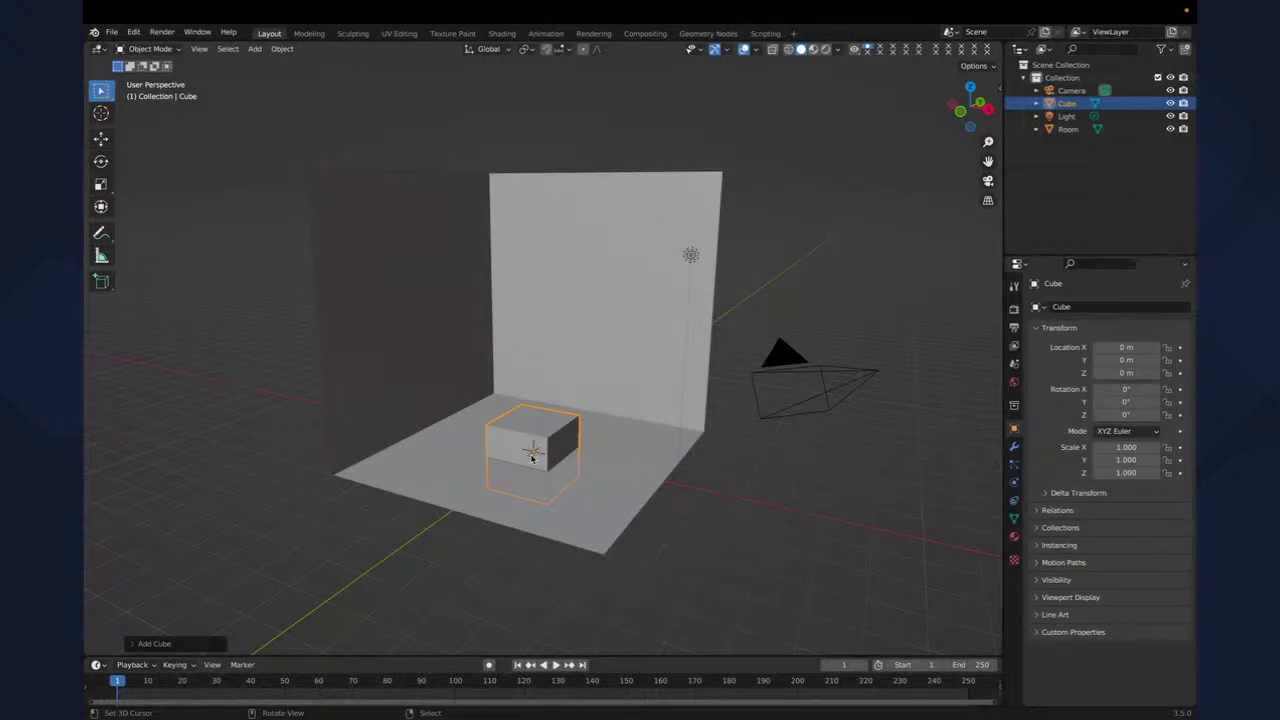
- Scale the cube uniformly by 1.5 on X, Y and Z
text(s1)
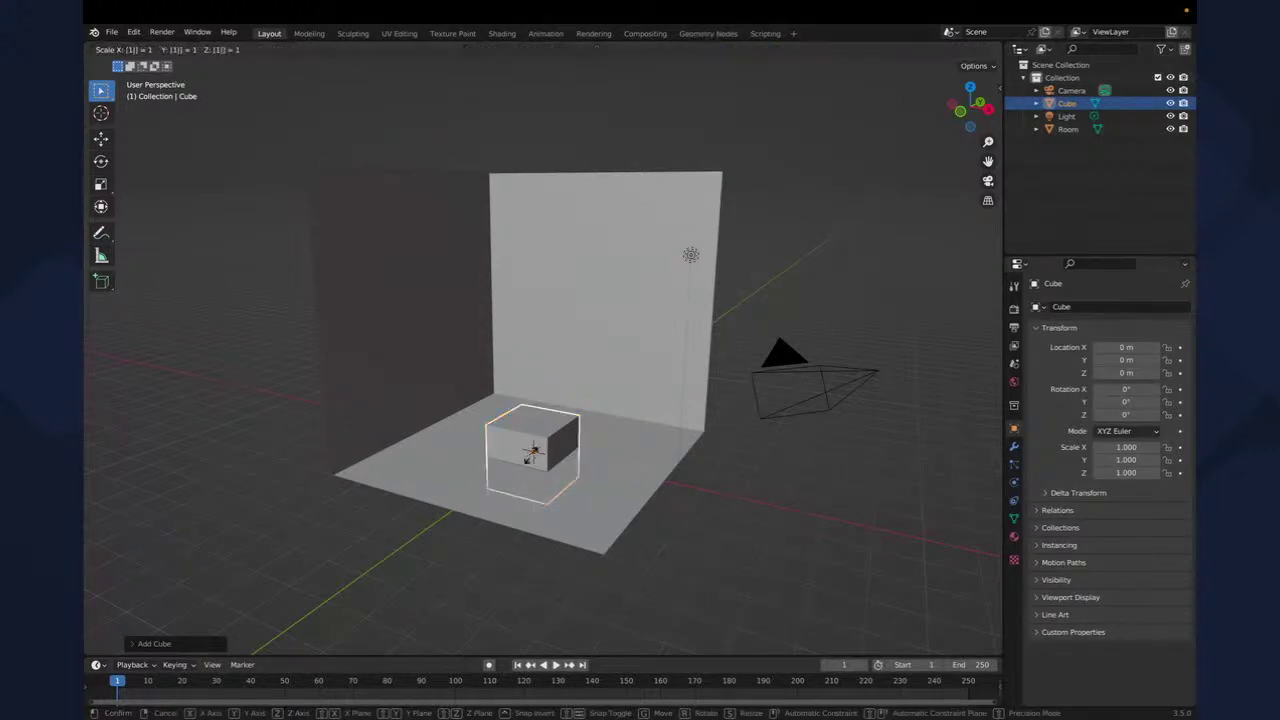
text(.5)
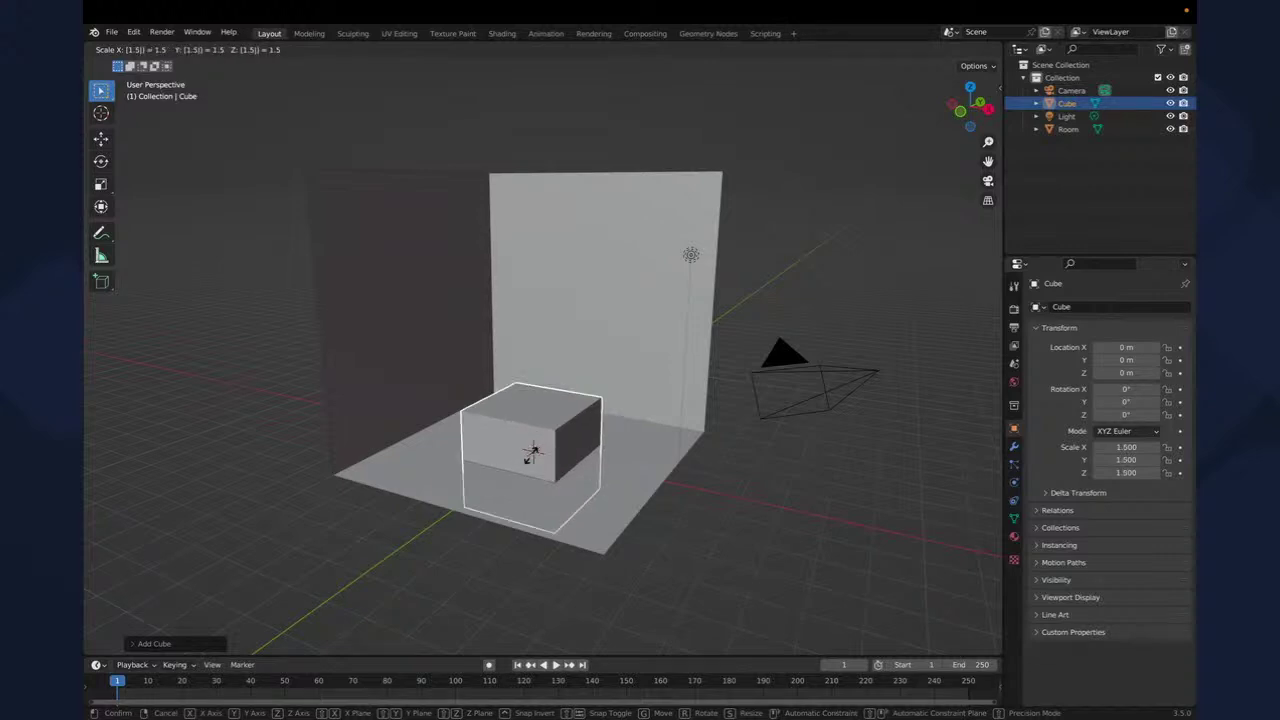
key(Return)
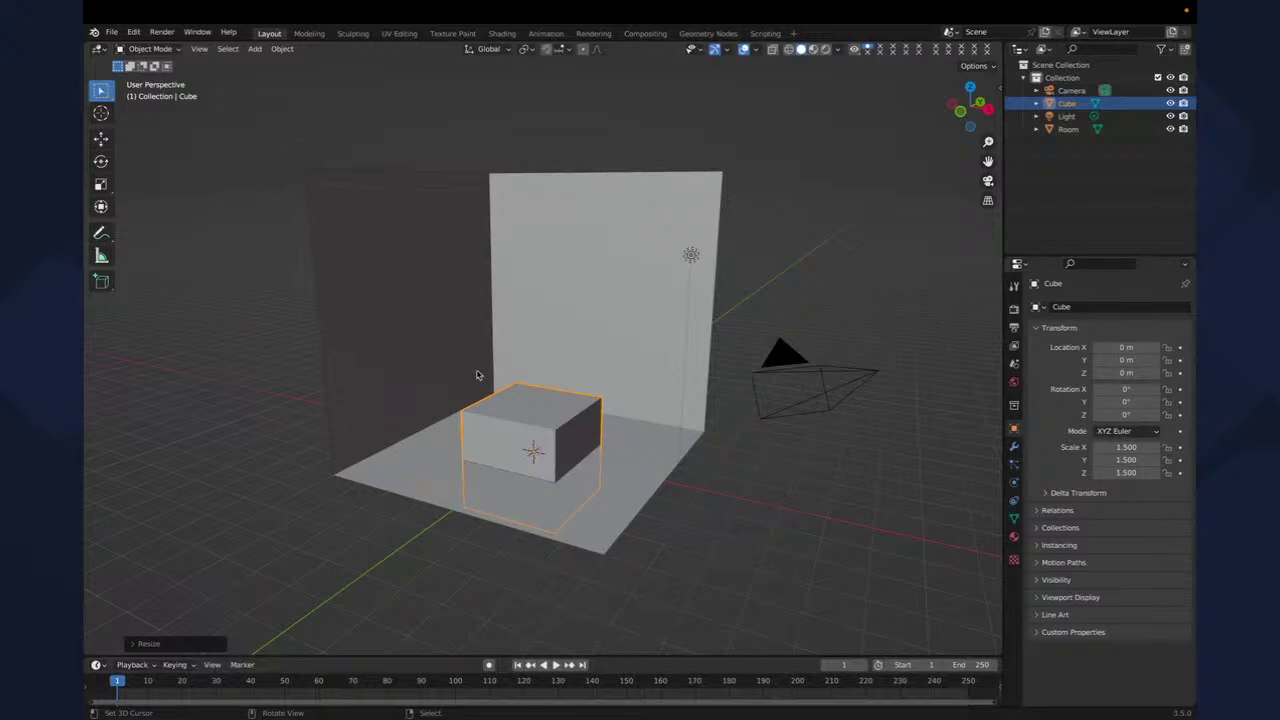
- Scale the cube by 0.05 along Z only, giving a thin slab 0.075 thick
middle_drag(508, 450, 522, 451)
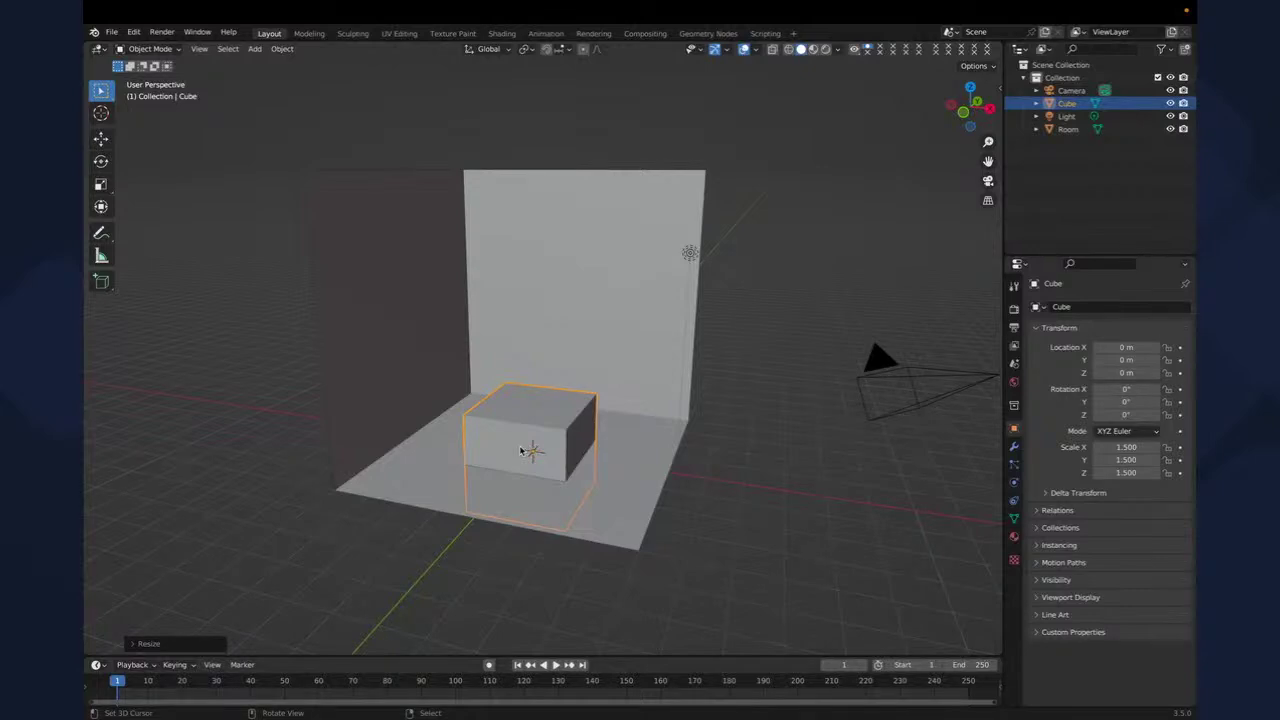
key(s)
key(z)
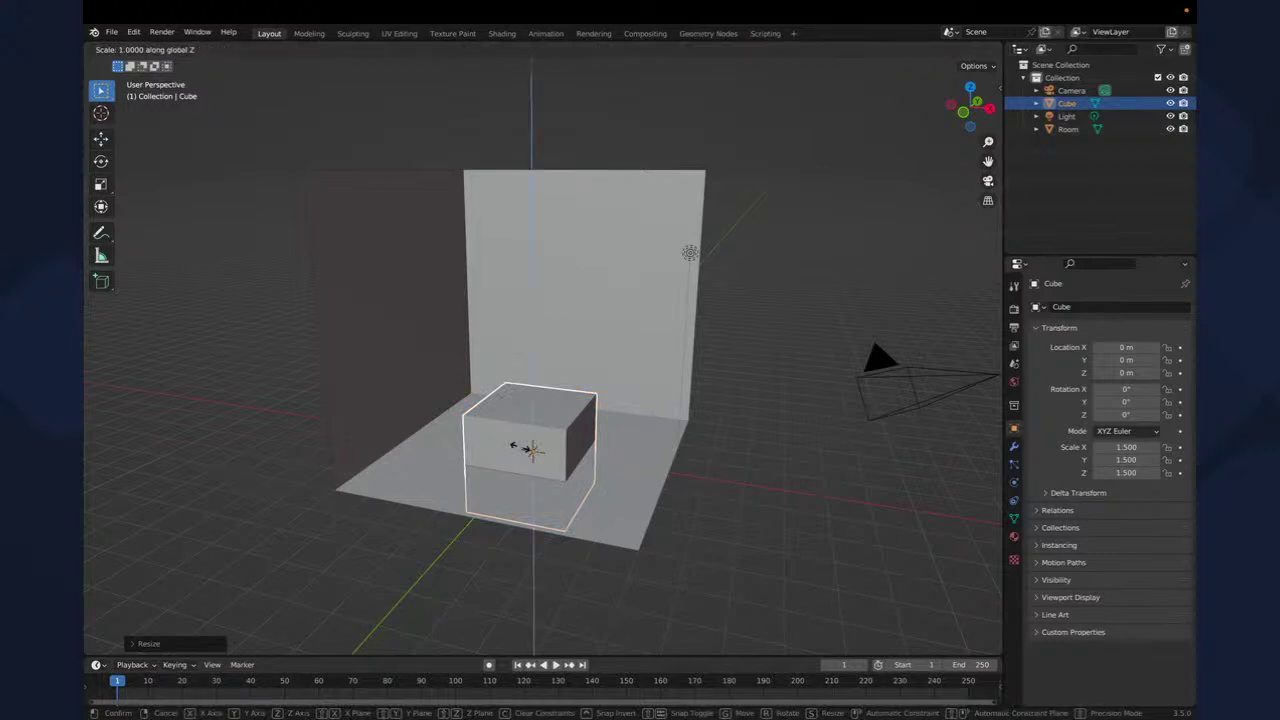
text(0.05)
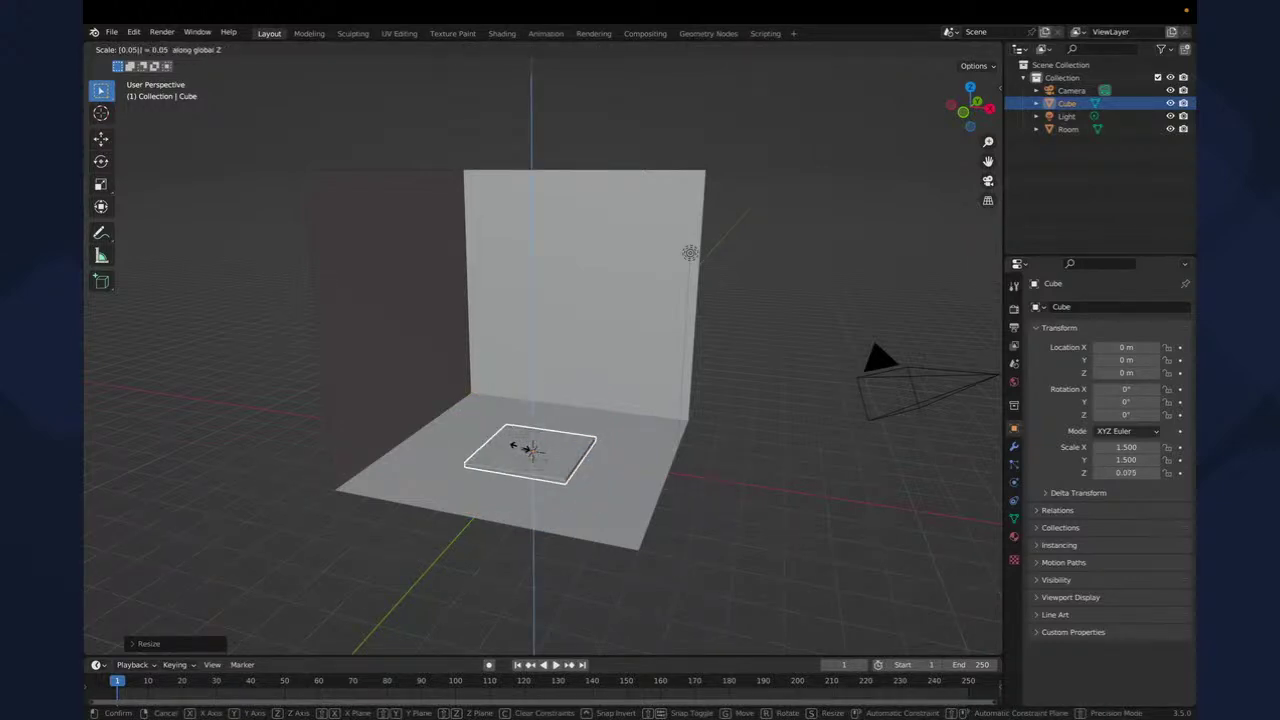
key(Return)
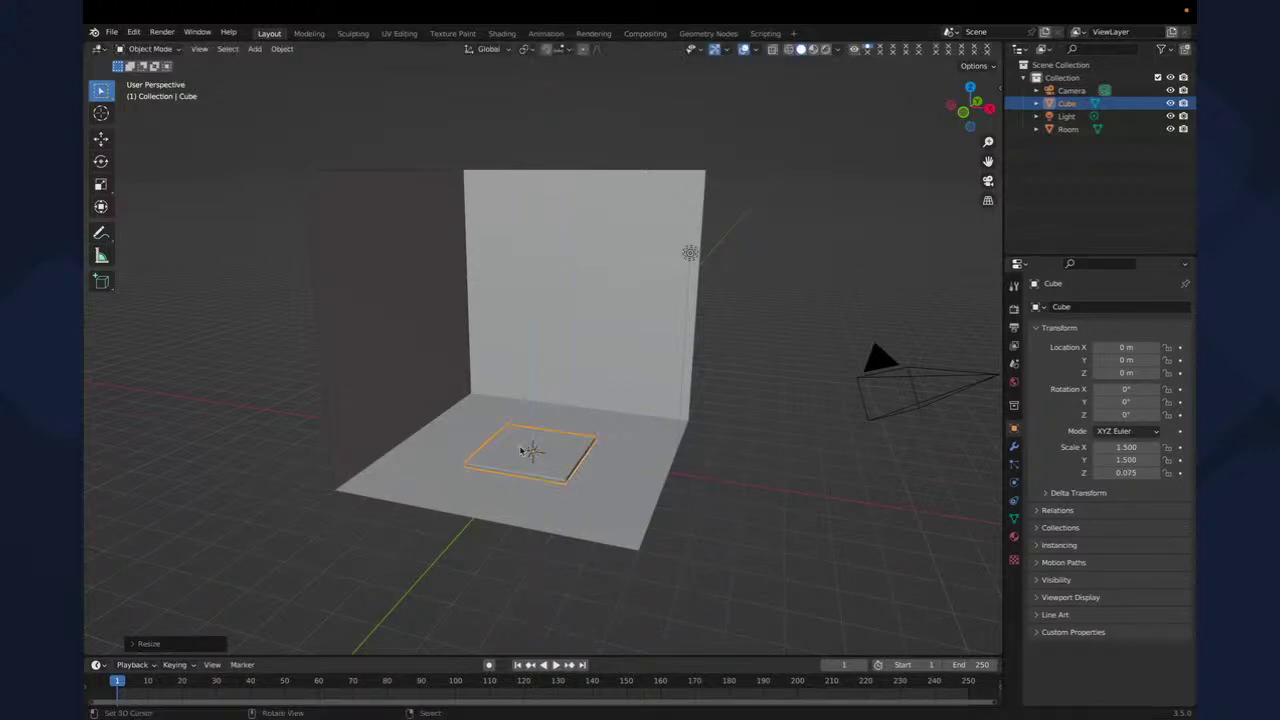
mouse_move(466, 437)
middle_down()
mouse_move(497, 390)
mouse_move(457, 421)
mouse_move(467, 418)
middle_up()
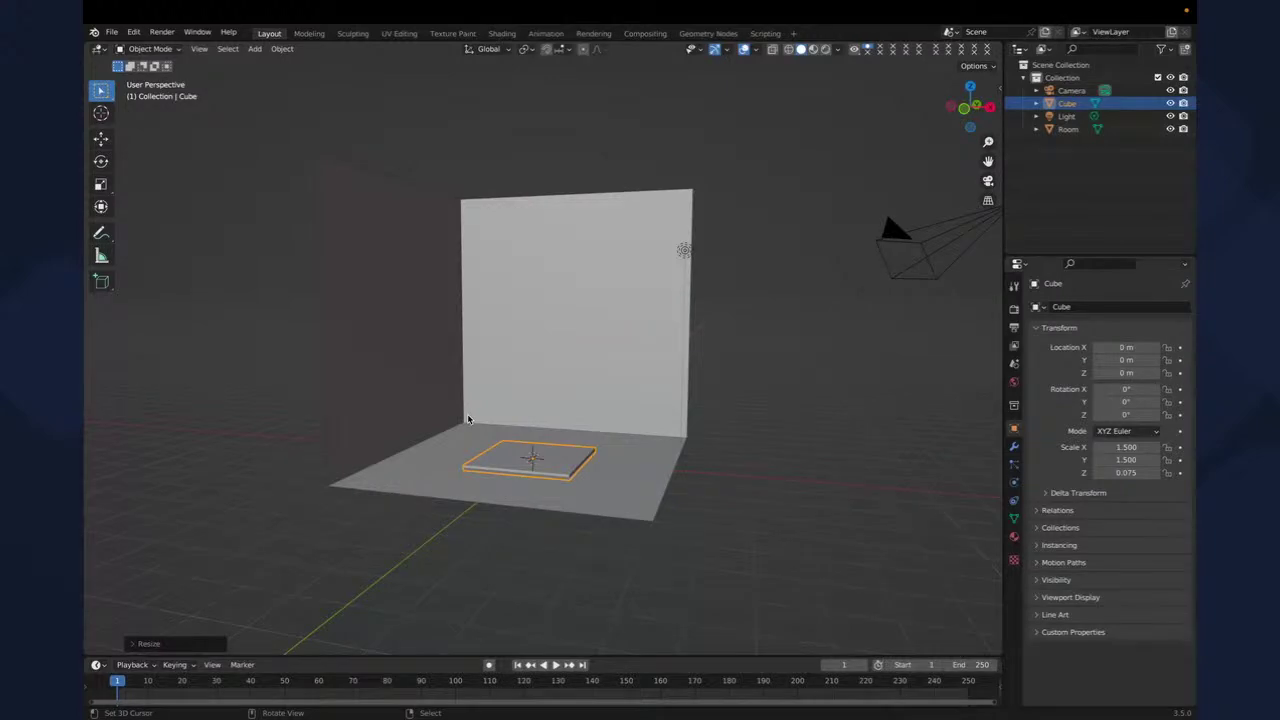
- Move the slab up along Z to a height of 1.5 m
text(gz)
text(1.5)
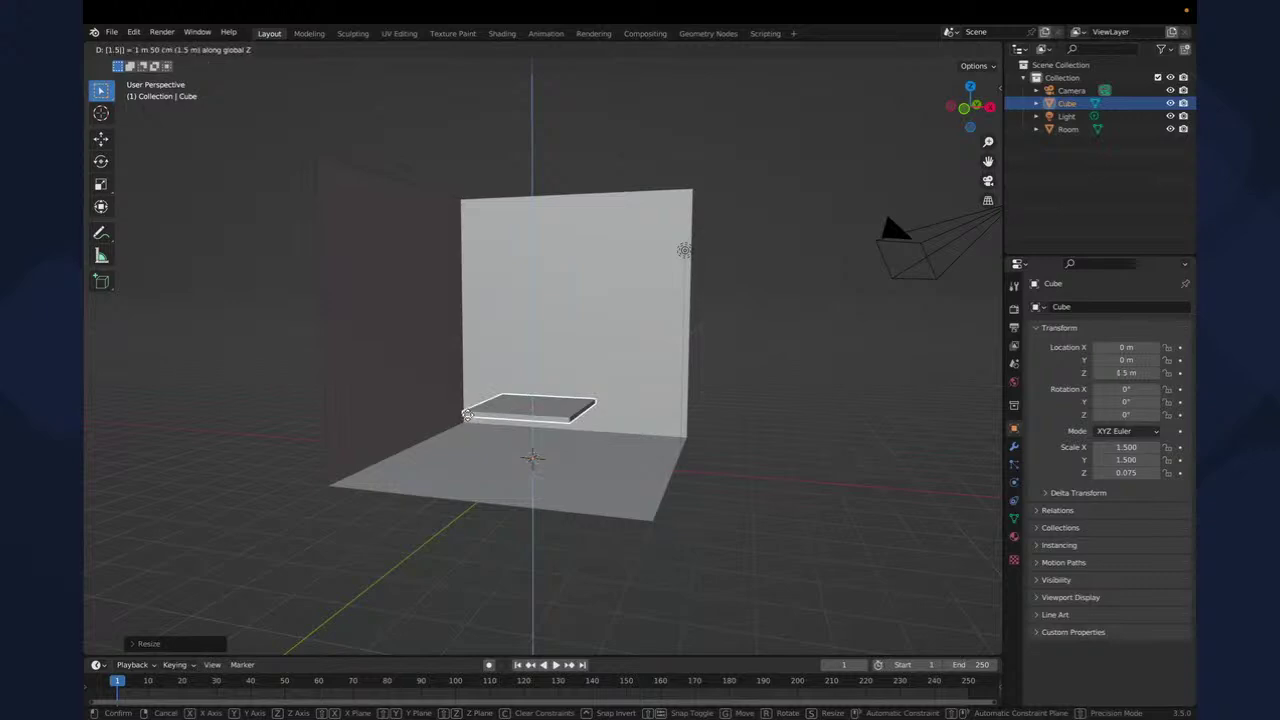
key(Return)
middle_drag(467, 419, 459, 276)
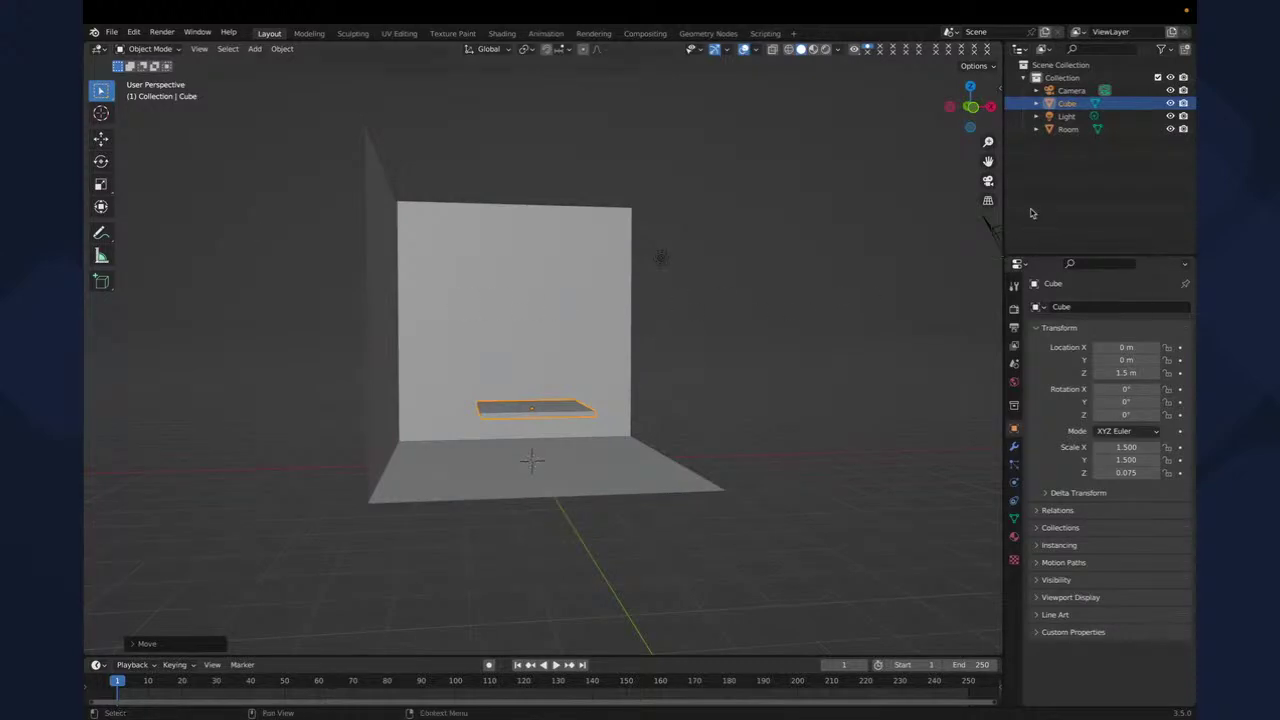
- Rename the cube object to 'Table' in the Outliner
double_click(1077, 104)
text(Table)
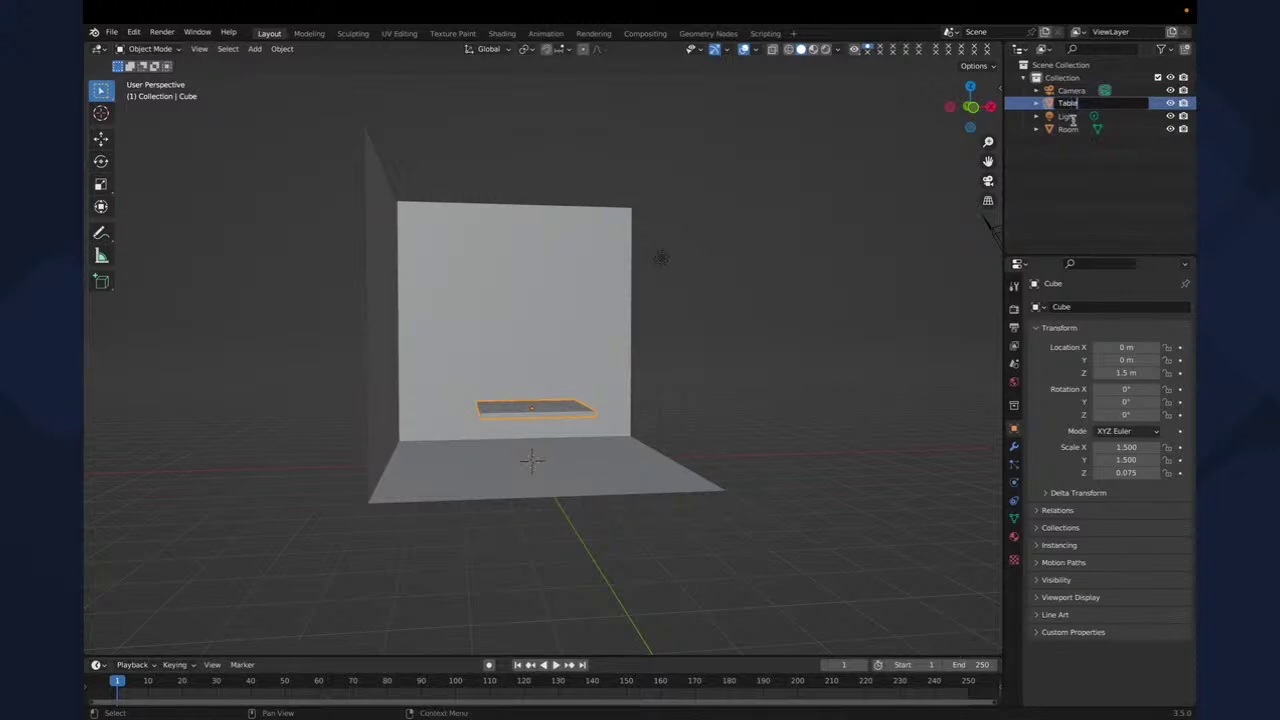
key(Return)
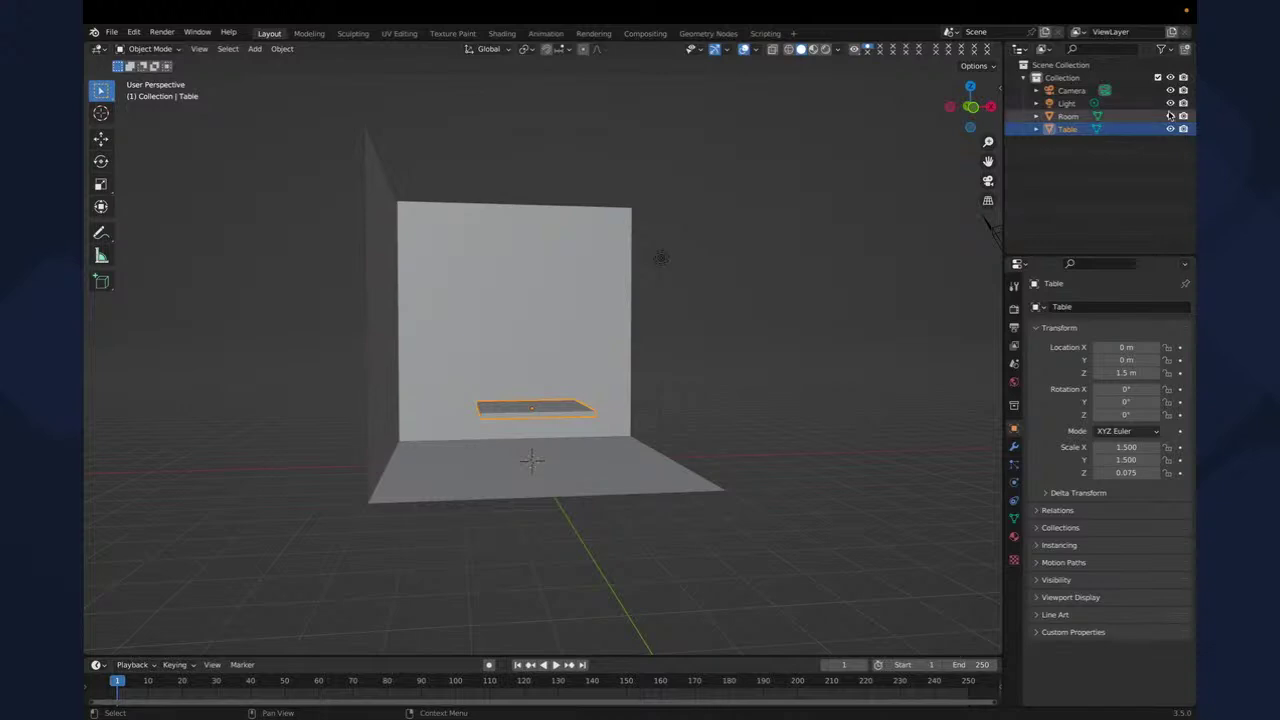
- Hide the Room object from the viewport using its eye icon
click(1066, 117)
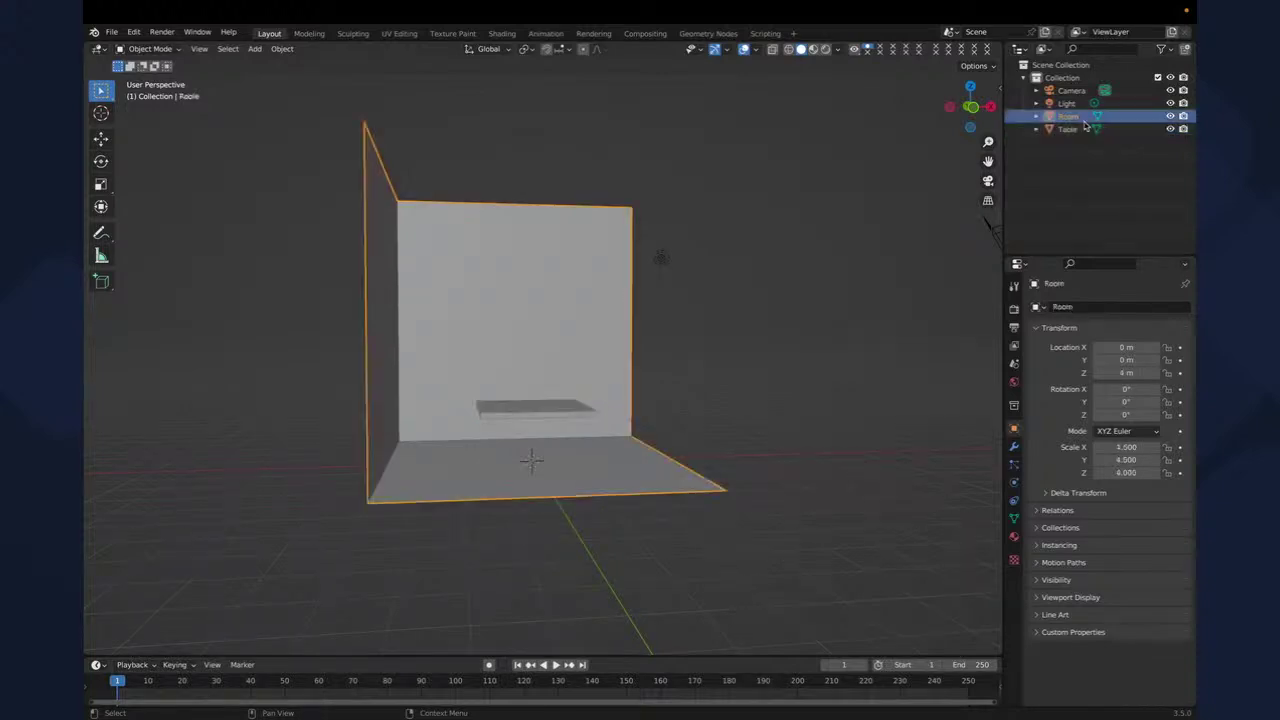
click(1171, 117)
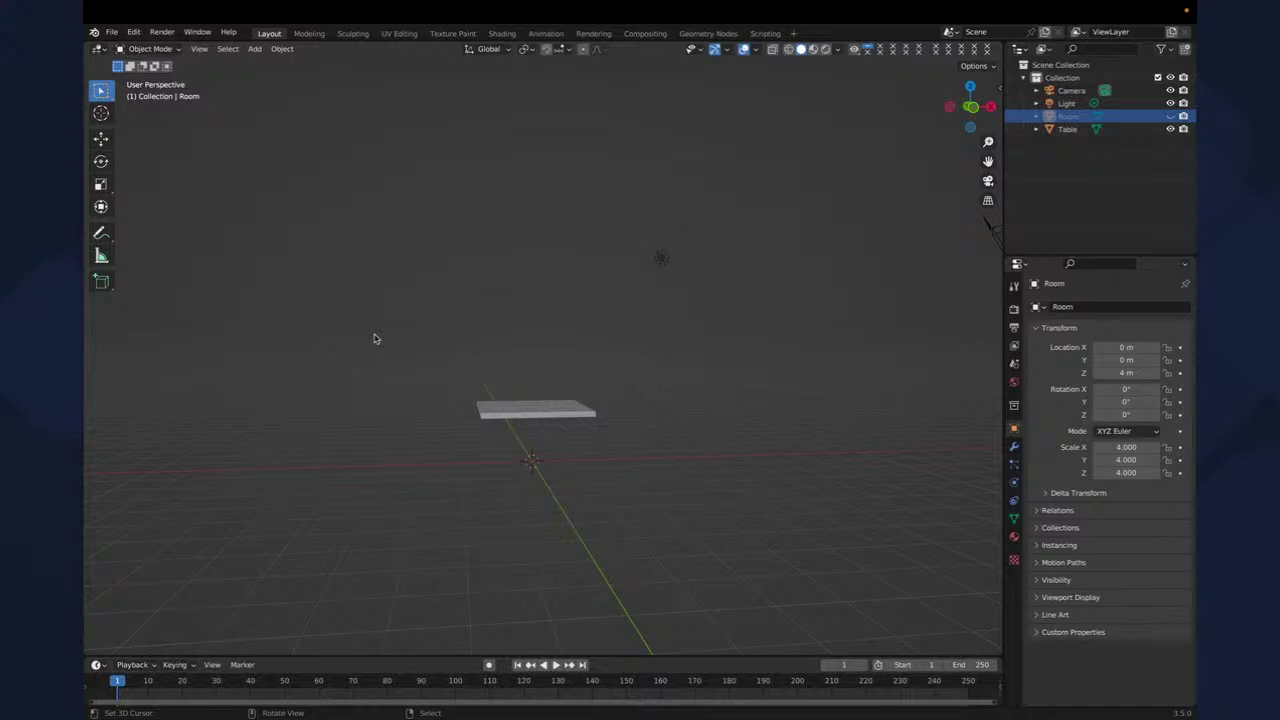
middle_drag(531, 449, 508, 405)
- In Edit Mode, cut eight parallel edge loops across the Table slab
click(545, 416)
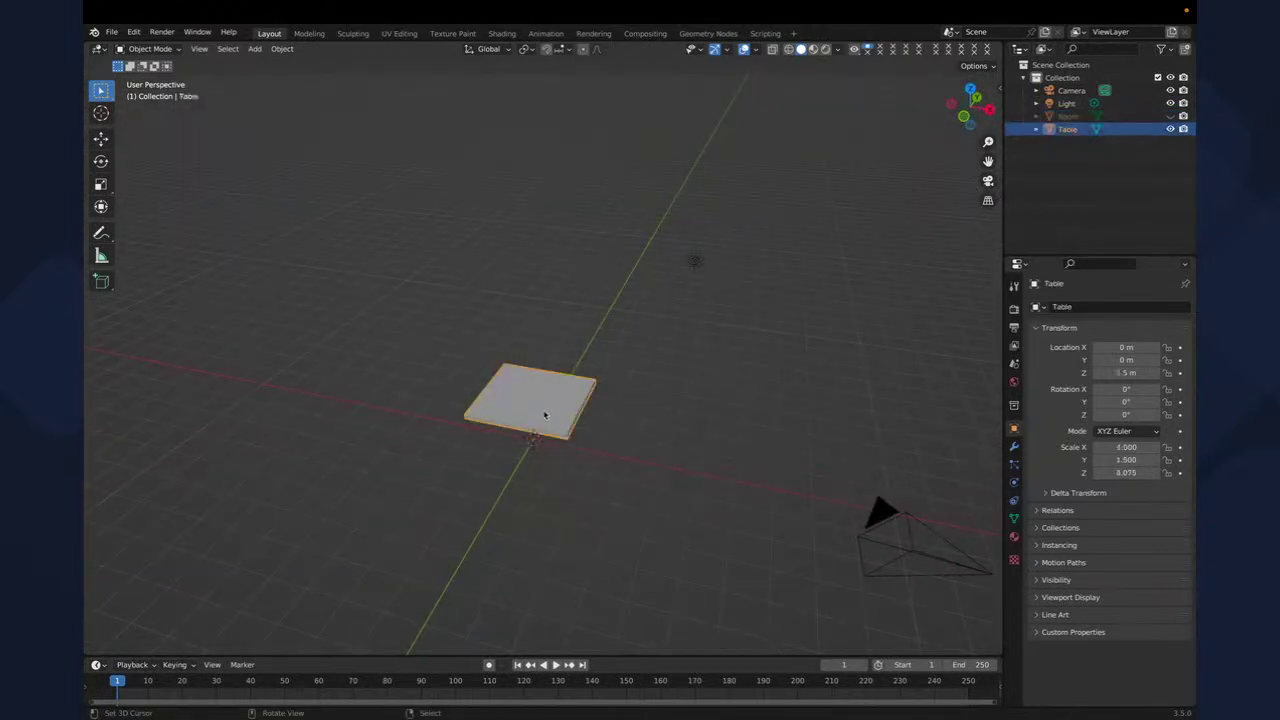
middle_drag(587, 410, 585, 301)
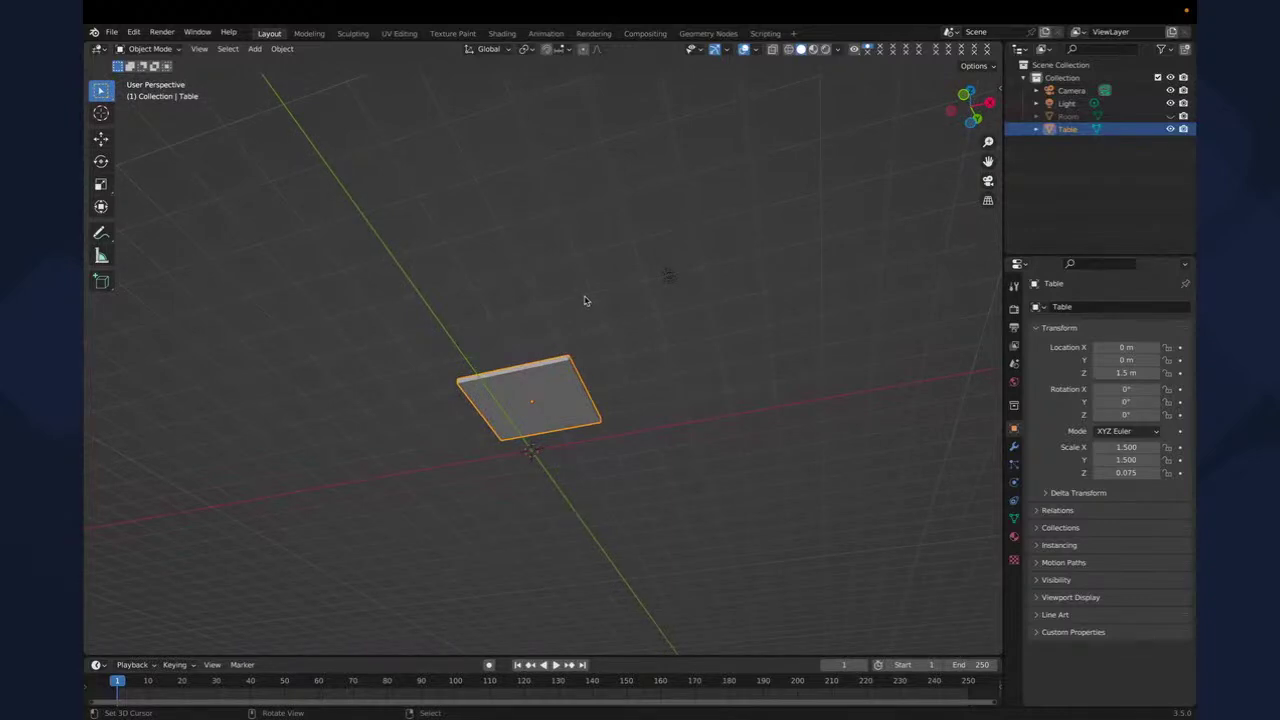
key(Tab)
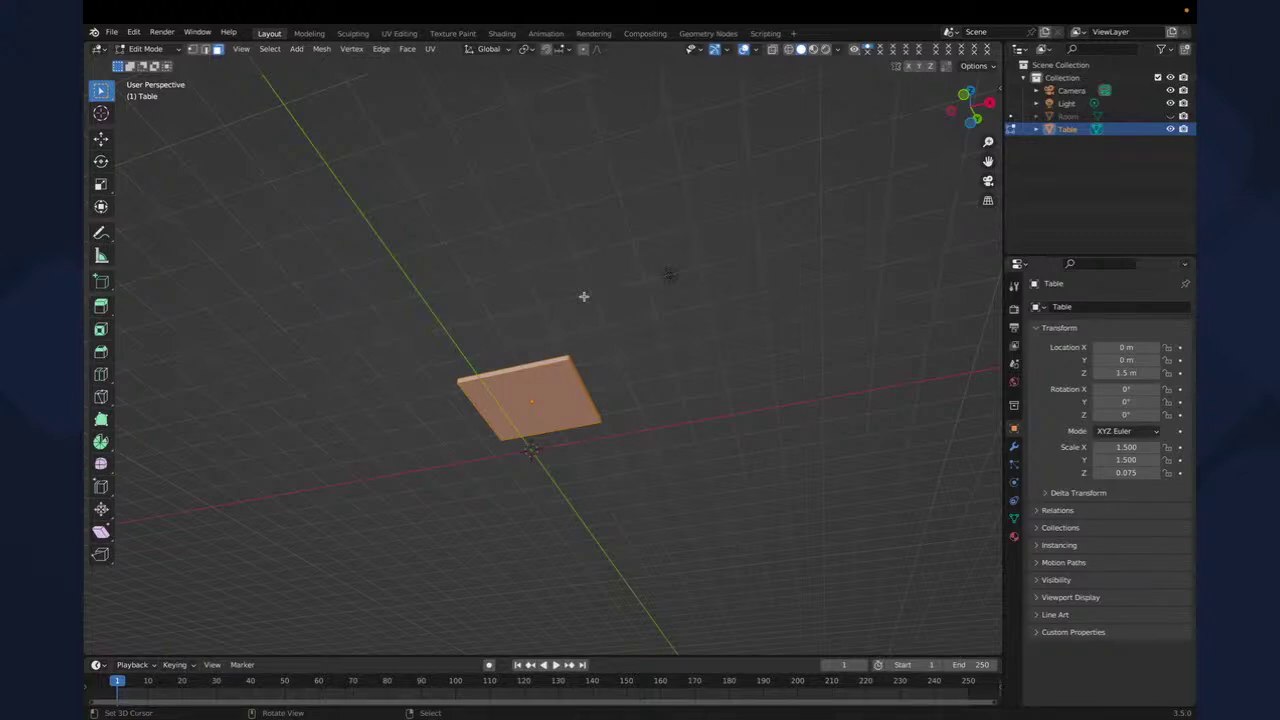
key(ctrl+r)
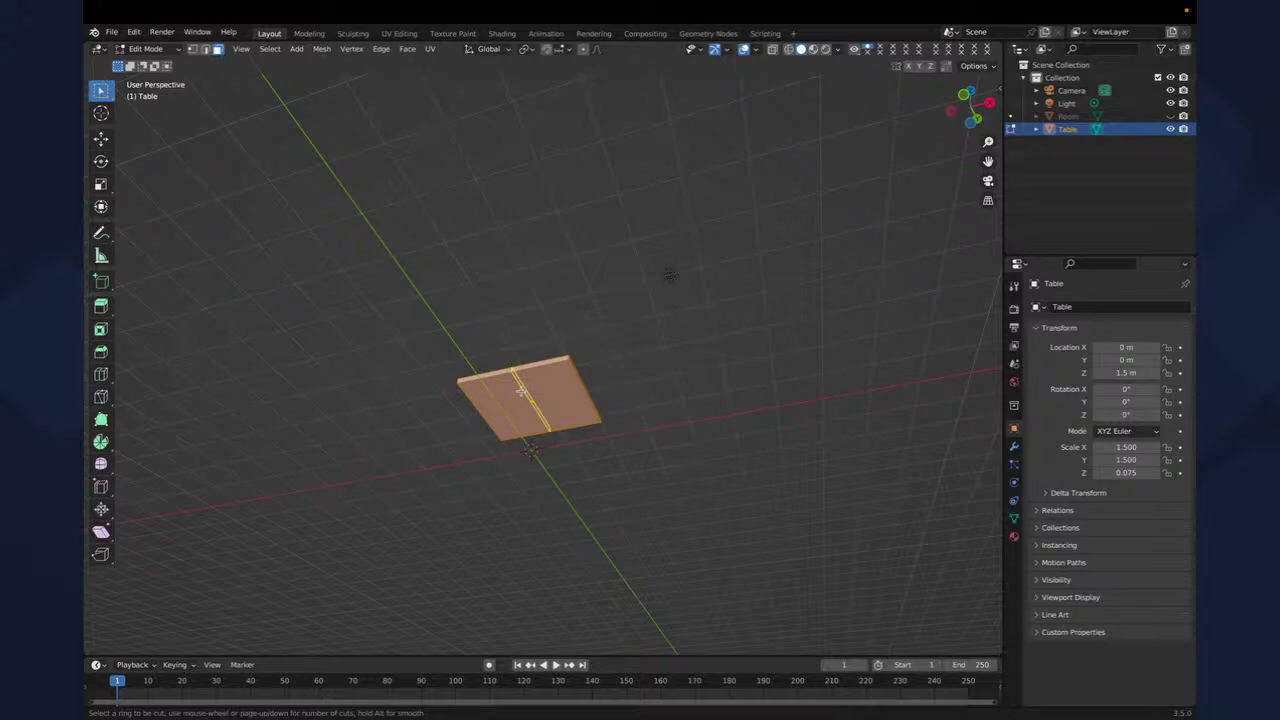
scroll(519, 393, up, 7)
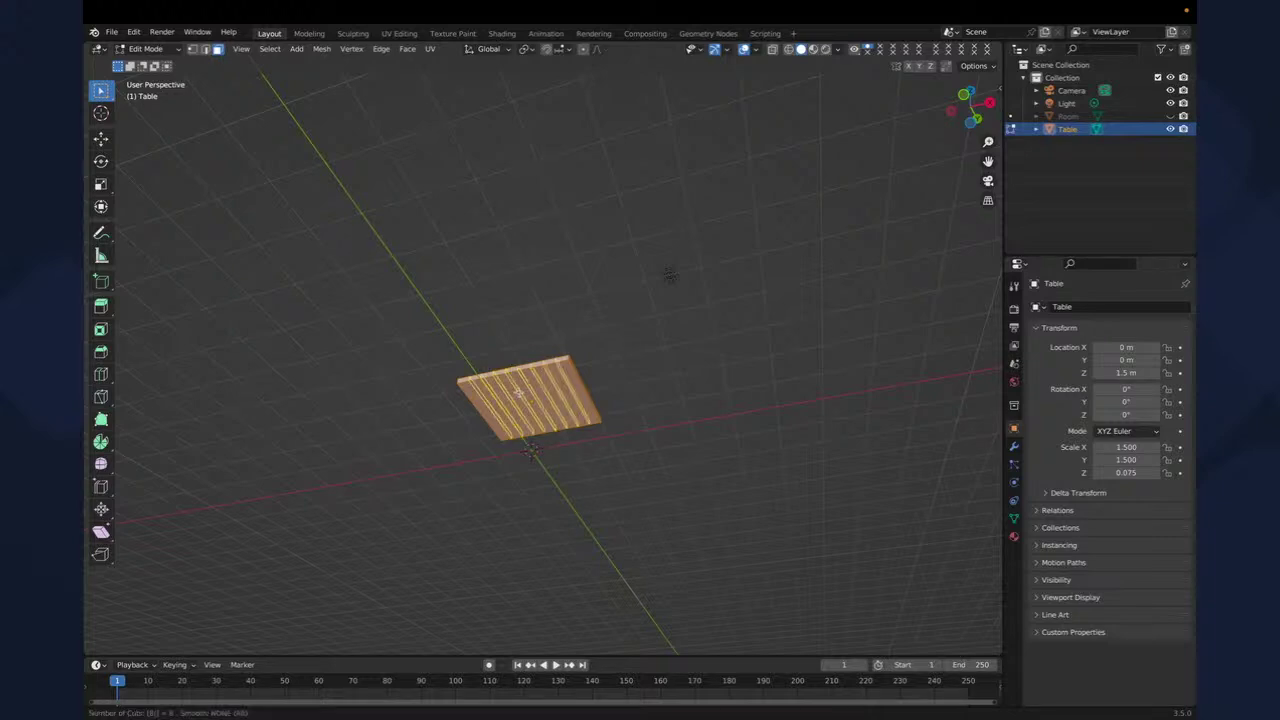
click(519, 393)
click(519, 393)
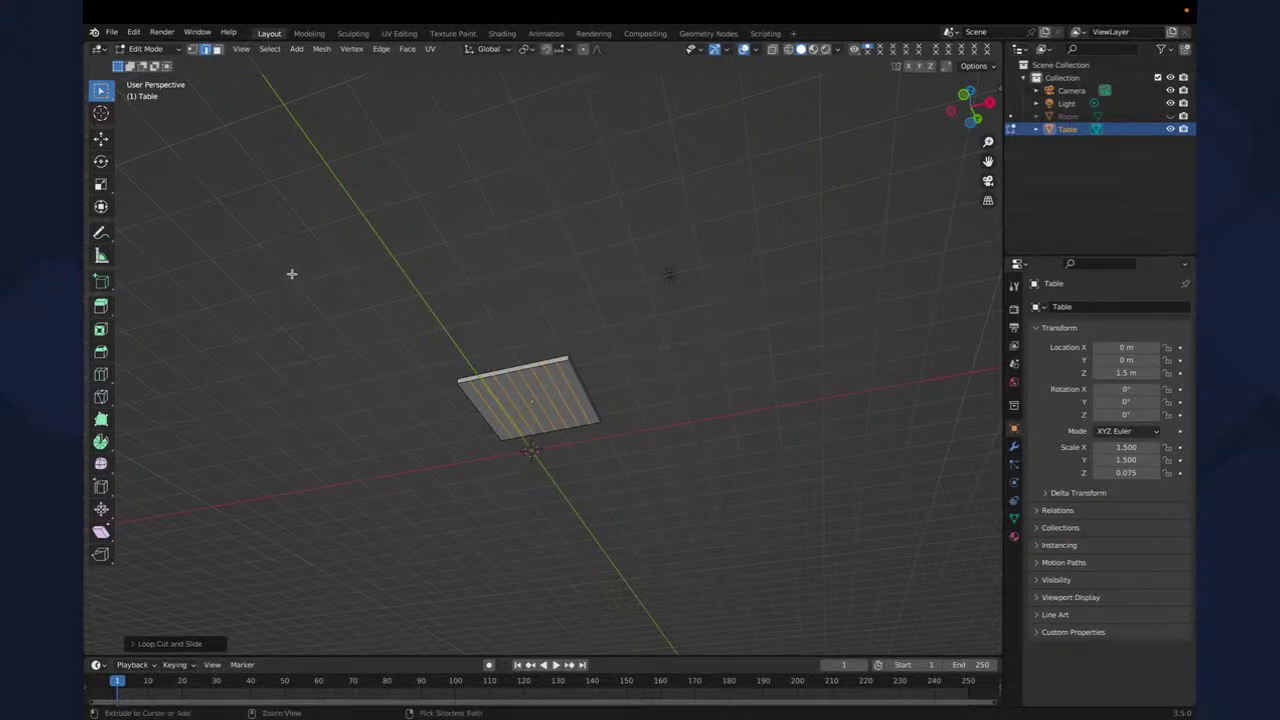
- Add nine edge loops running the other way, then deselect all faces
key(ctrl+r)
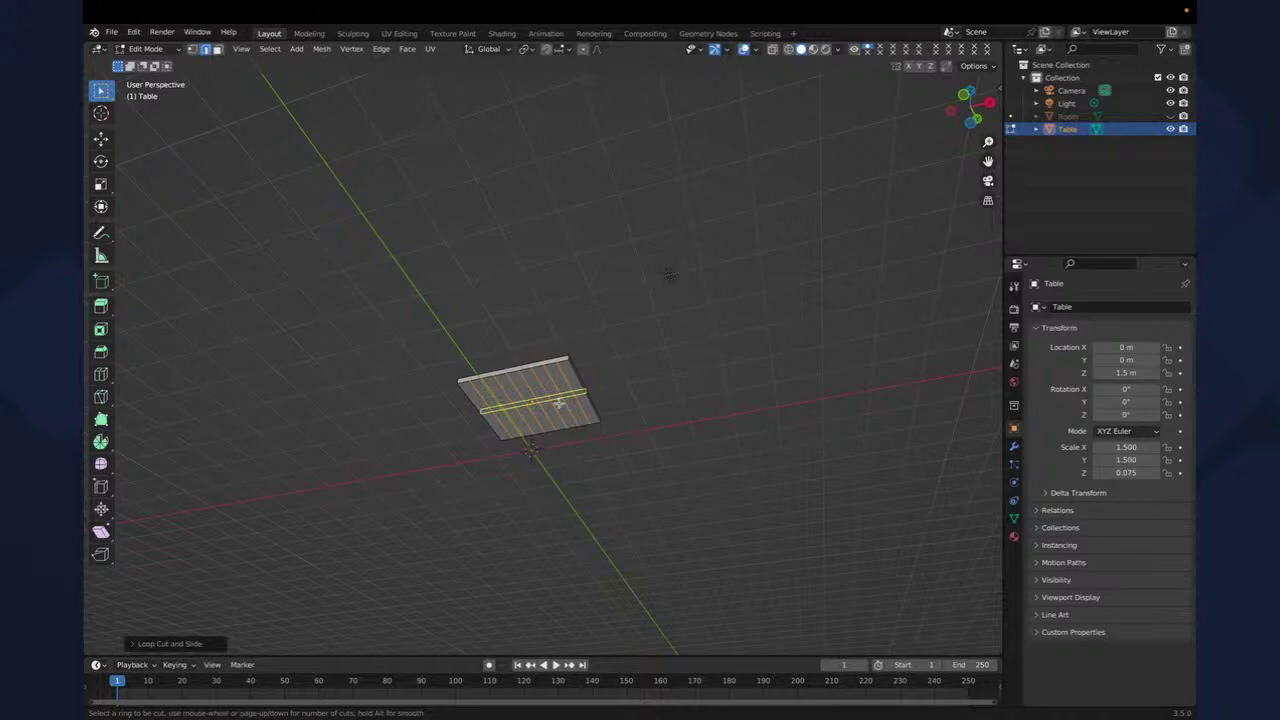
scroll(558, 402, up, 8)
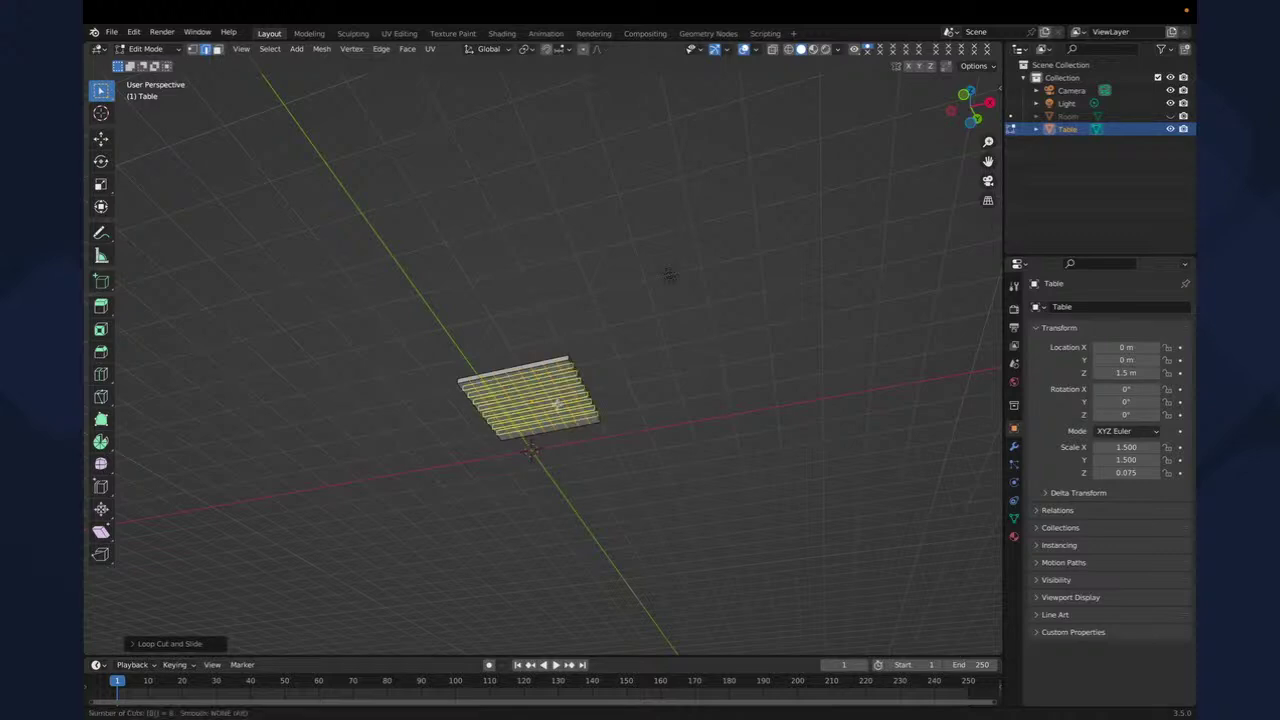
click(556, 404)
right_click(554, 405)
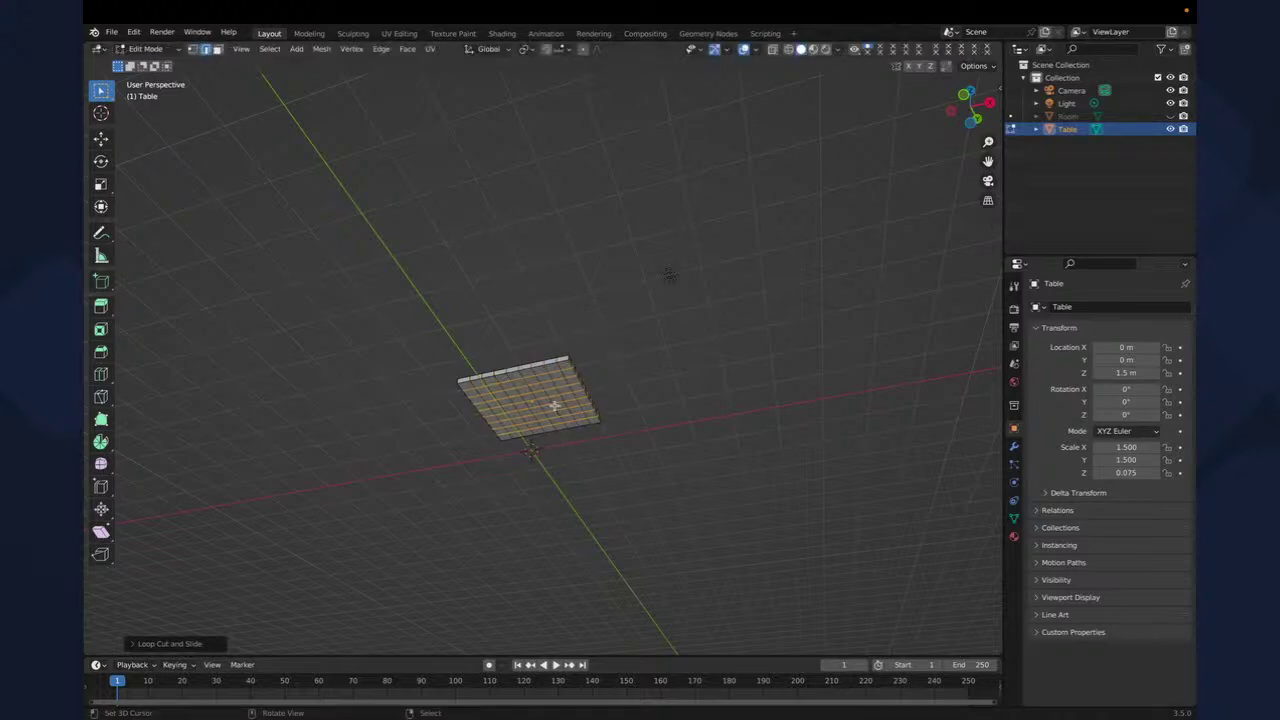
click(240, 406)
middle_drag(523, 400, 466, 346)
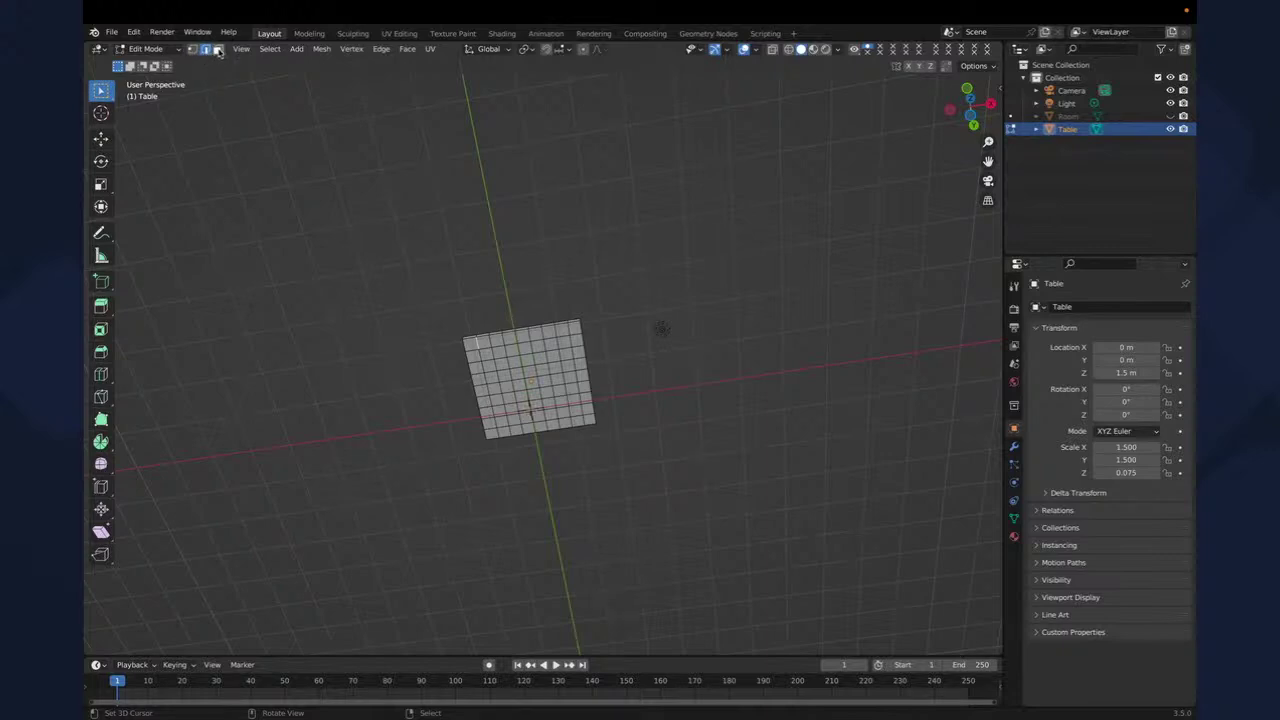
- In face select mode, select the slab's corner faces and view from the front
click(218, 50)
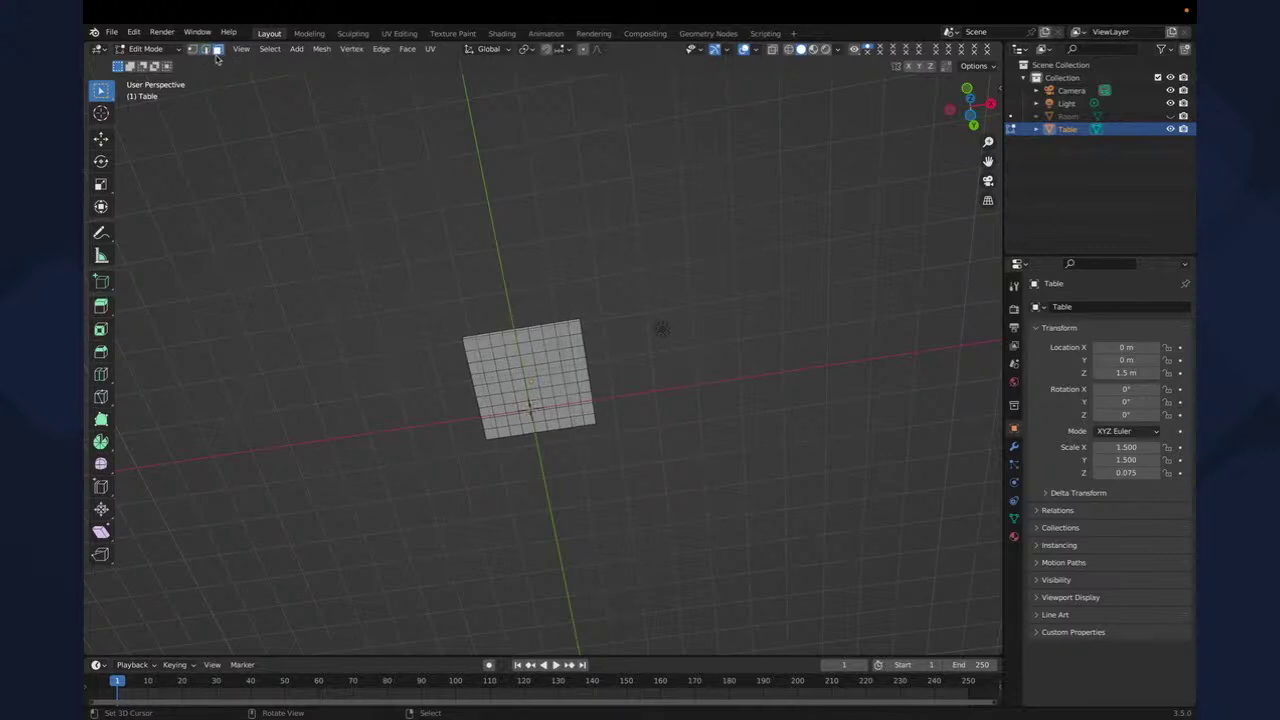
click(469, 342)
shift+click(491, 432)
key(KP_1)
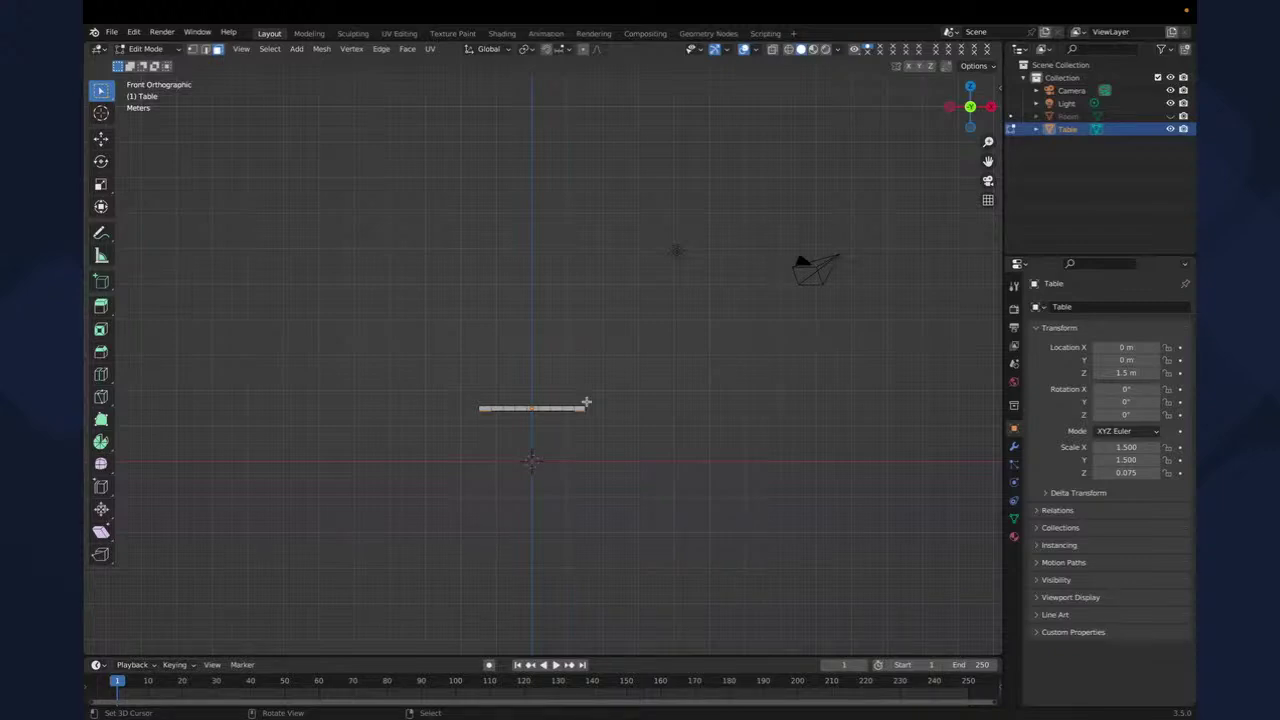
- Extrude the corner faces straight down into table legs reaching the floor
key(e)
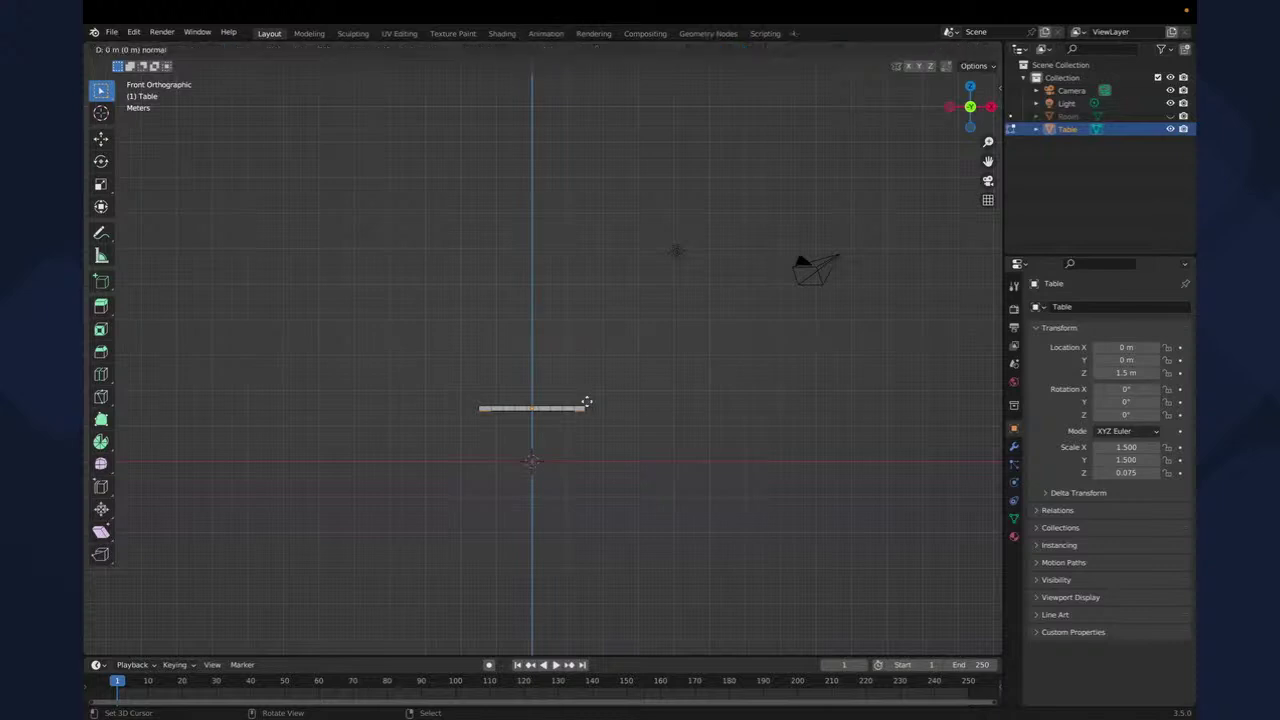
text(z)
text(1)
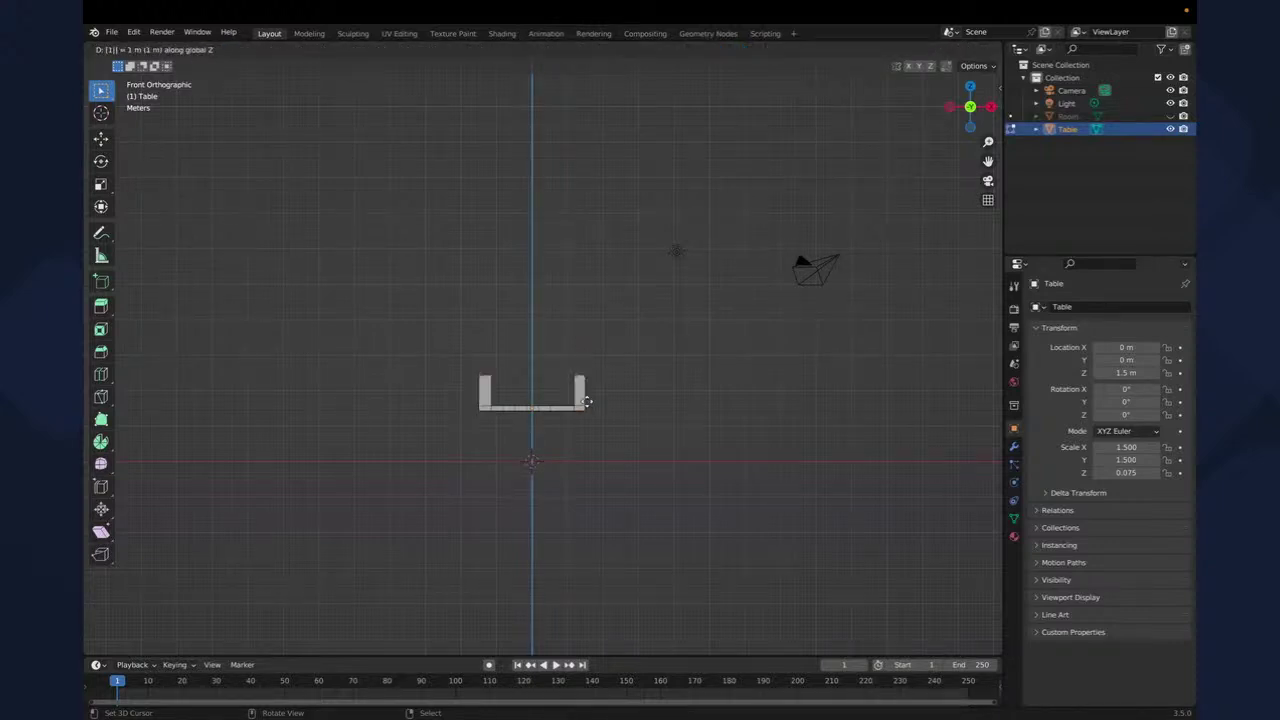
text(.4)
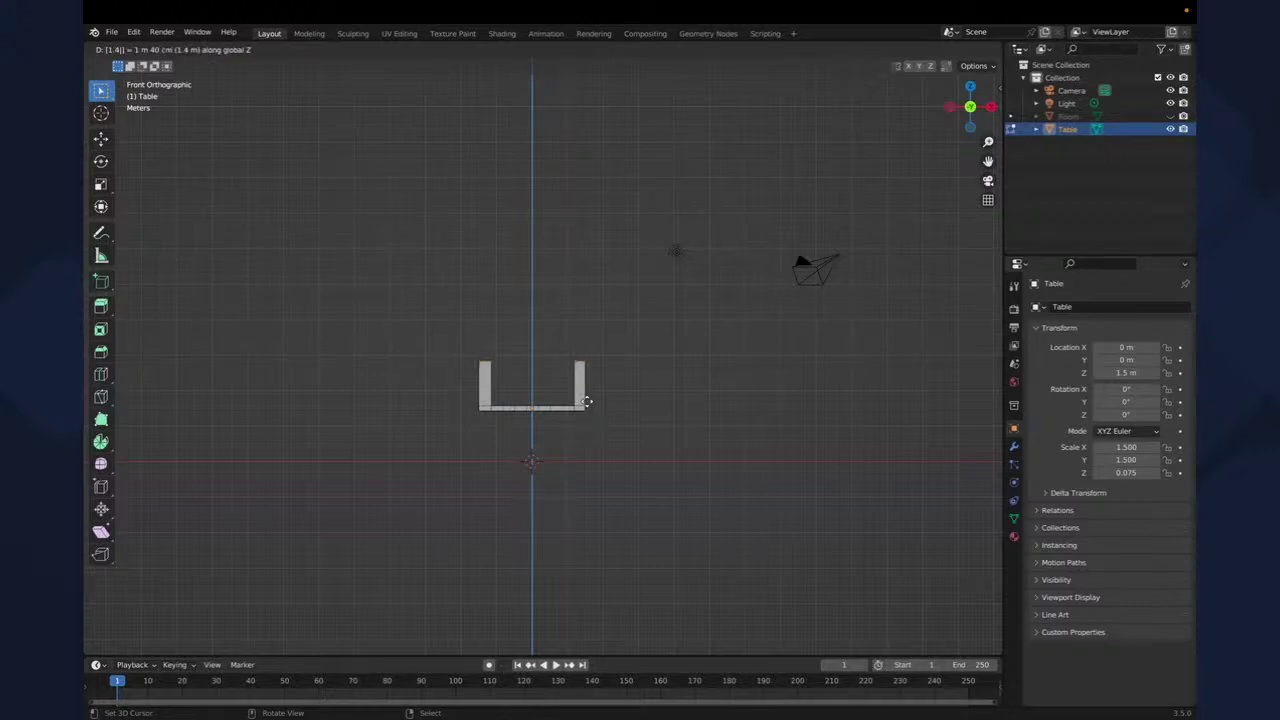
key(Escape)
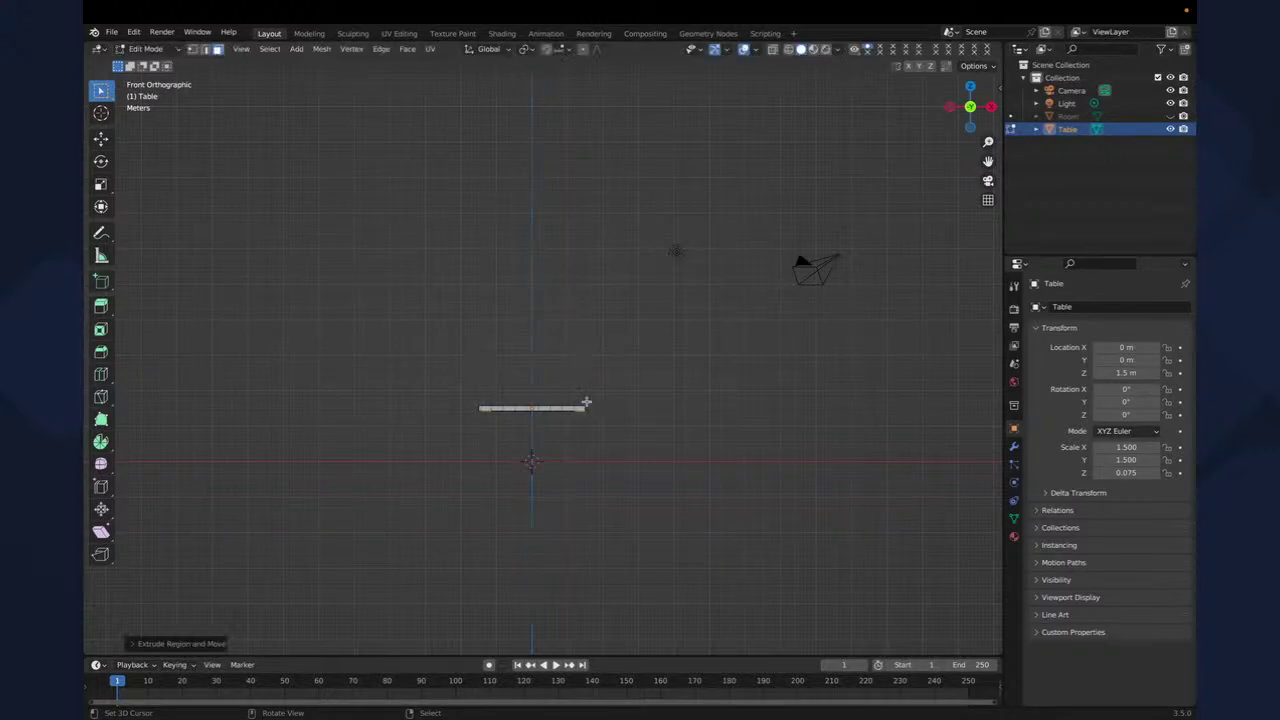
key(e)
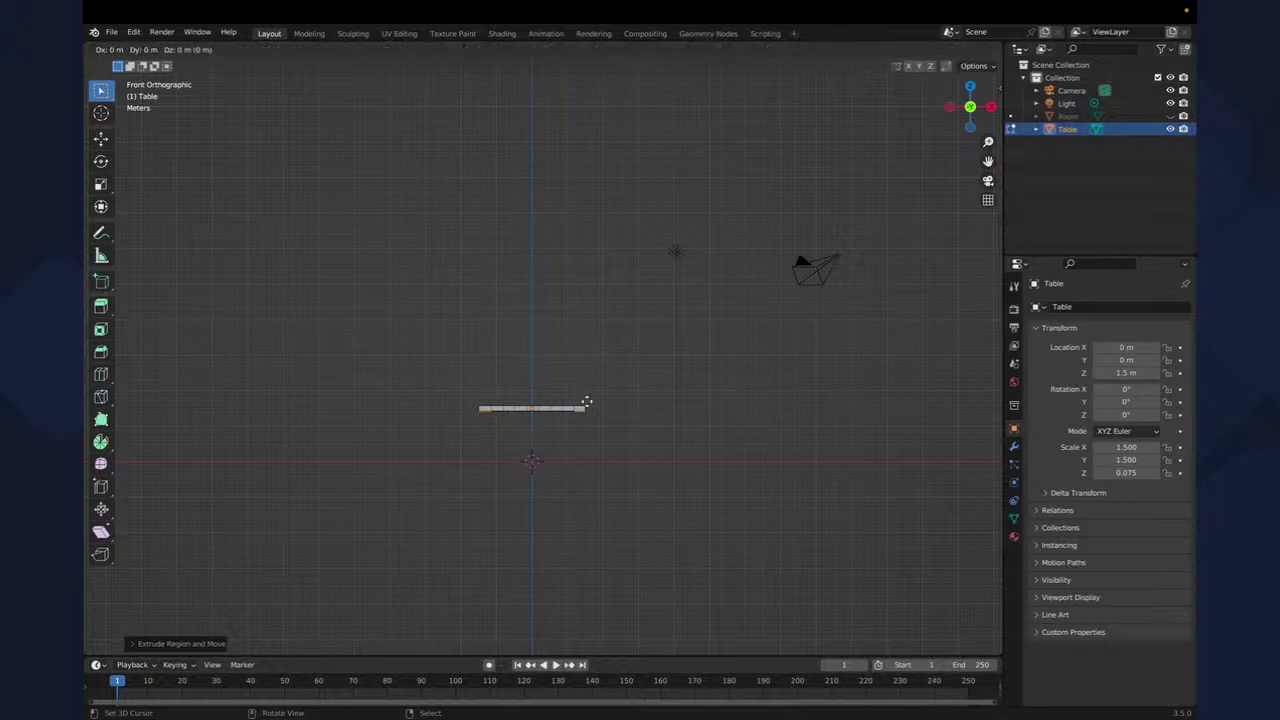
text(-1)
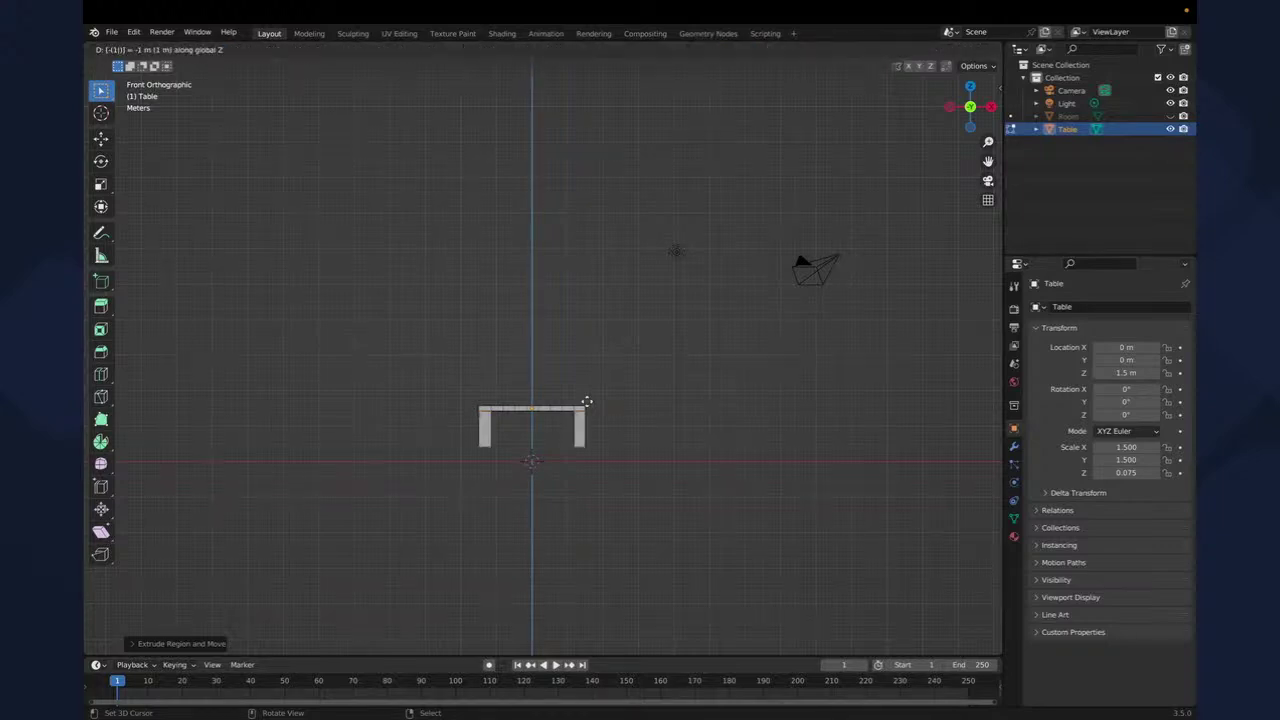
text(.4)
key(Return)
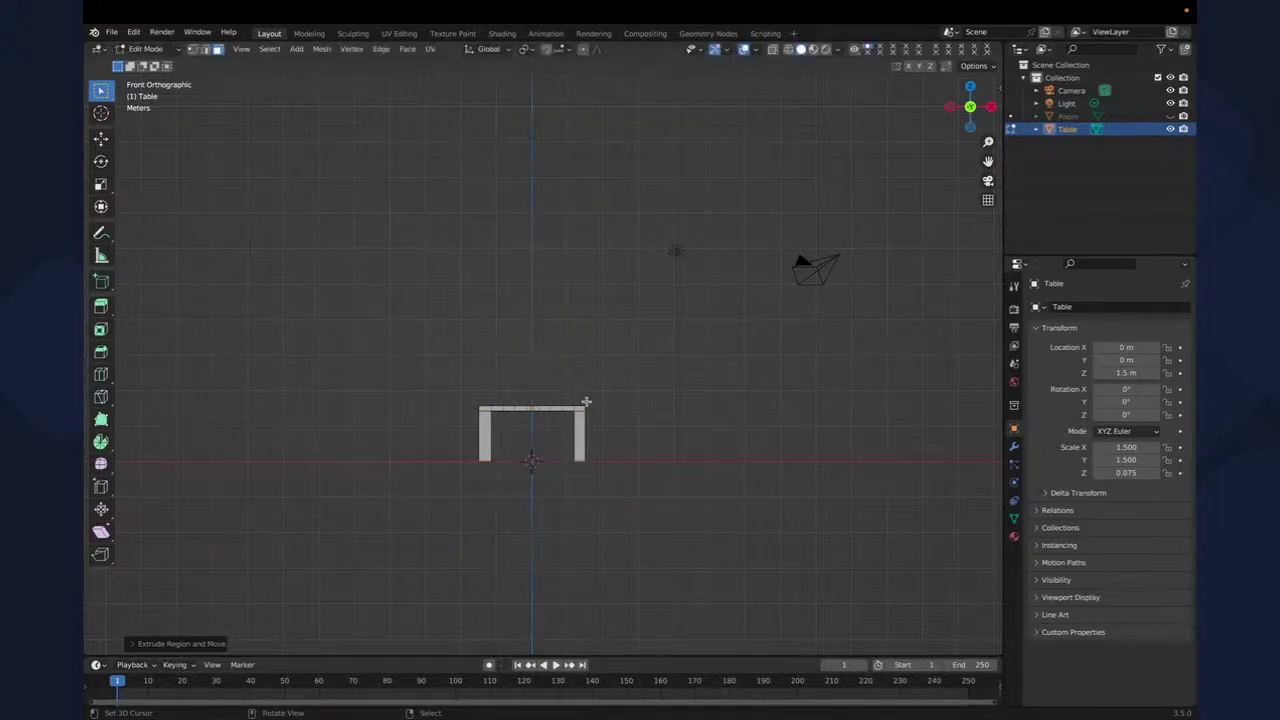
middle_drag(385, 436, 400, 508)
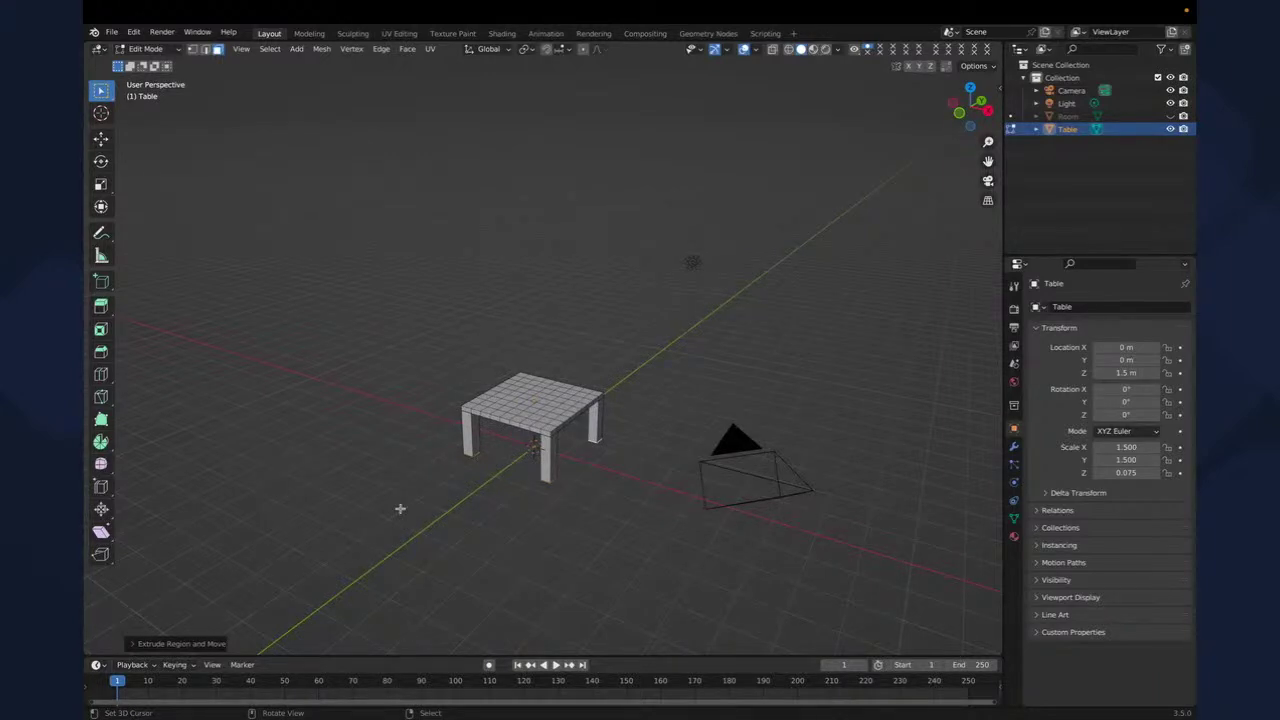
- Back in Object Mode, duplicate the table and move the copy to X -4 m
key(Tab)
middle_drag(573, 421, 604, 414)
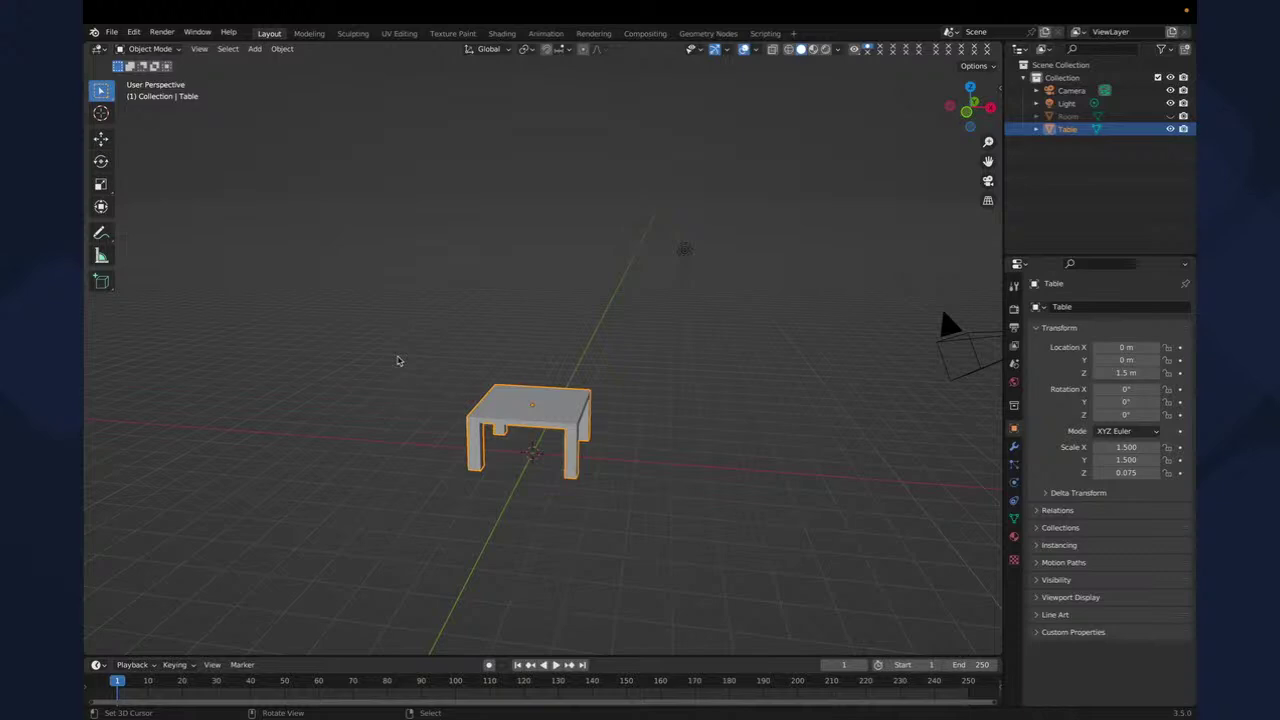
key(shift+d)
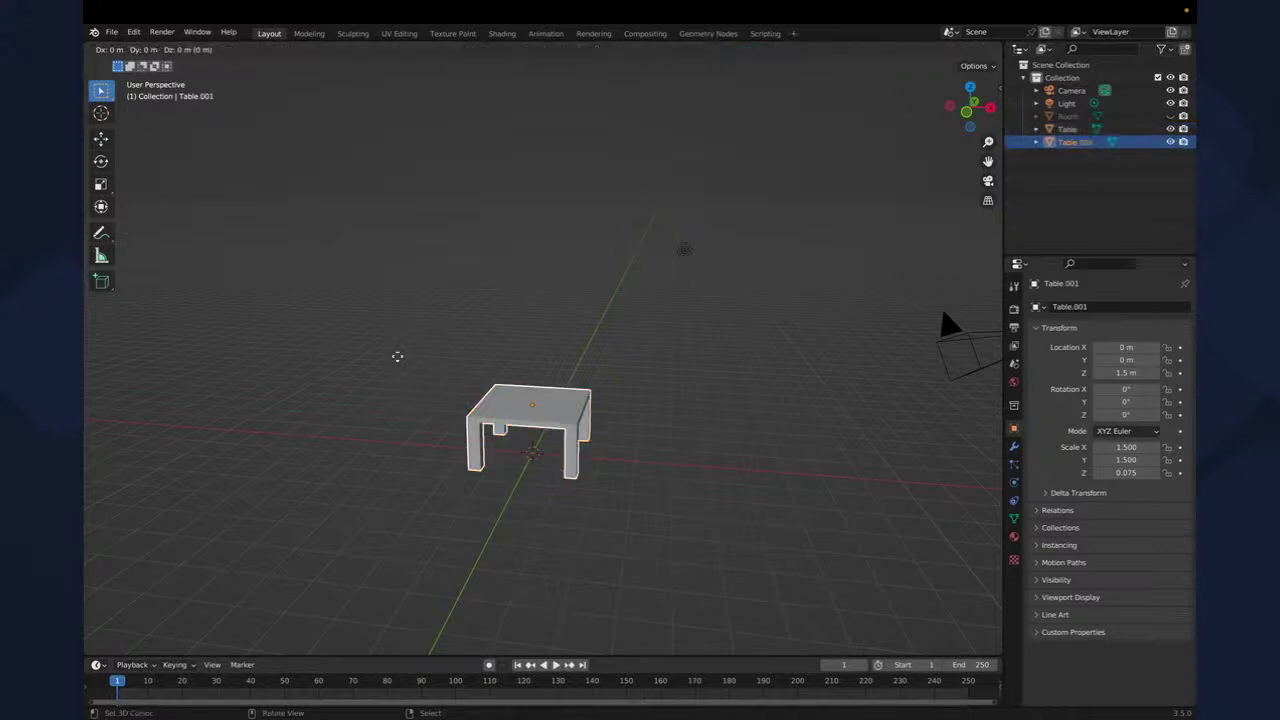
key(x)
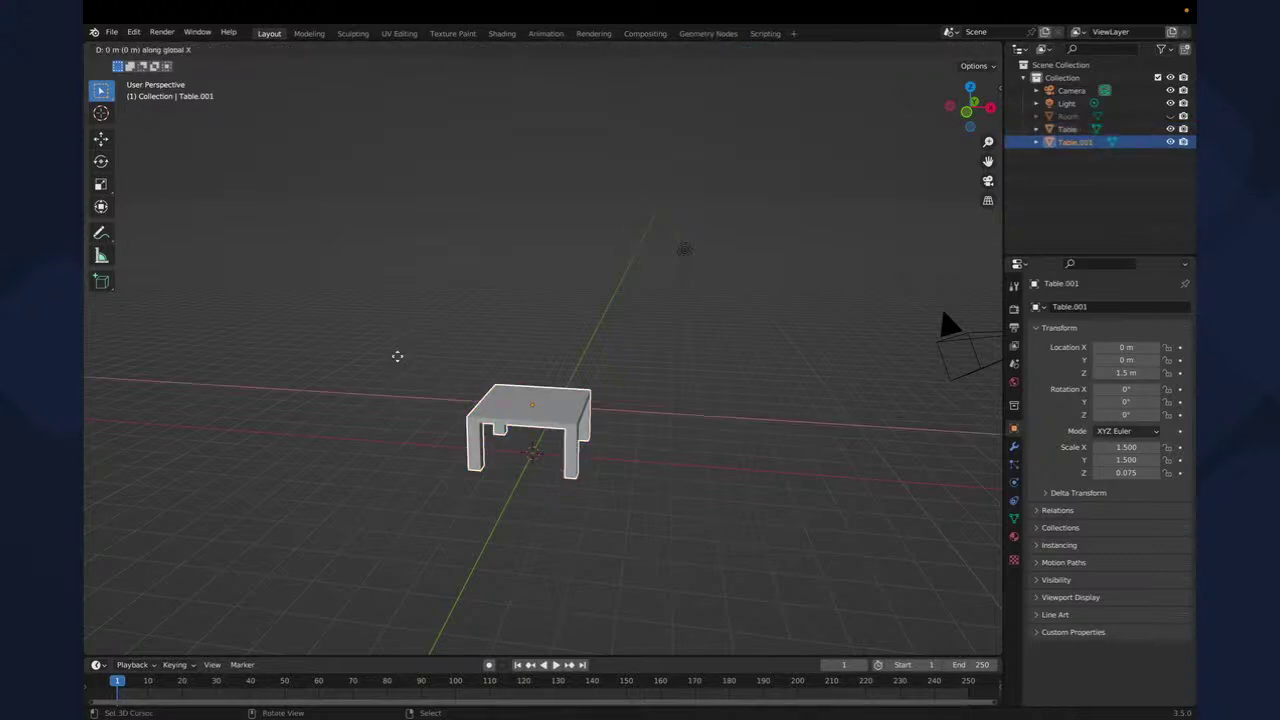
text(-4)
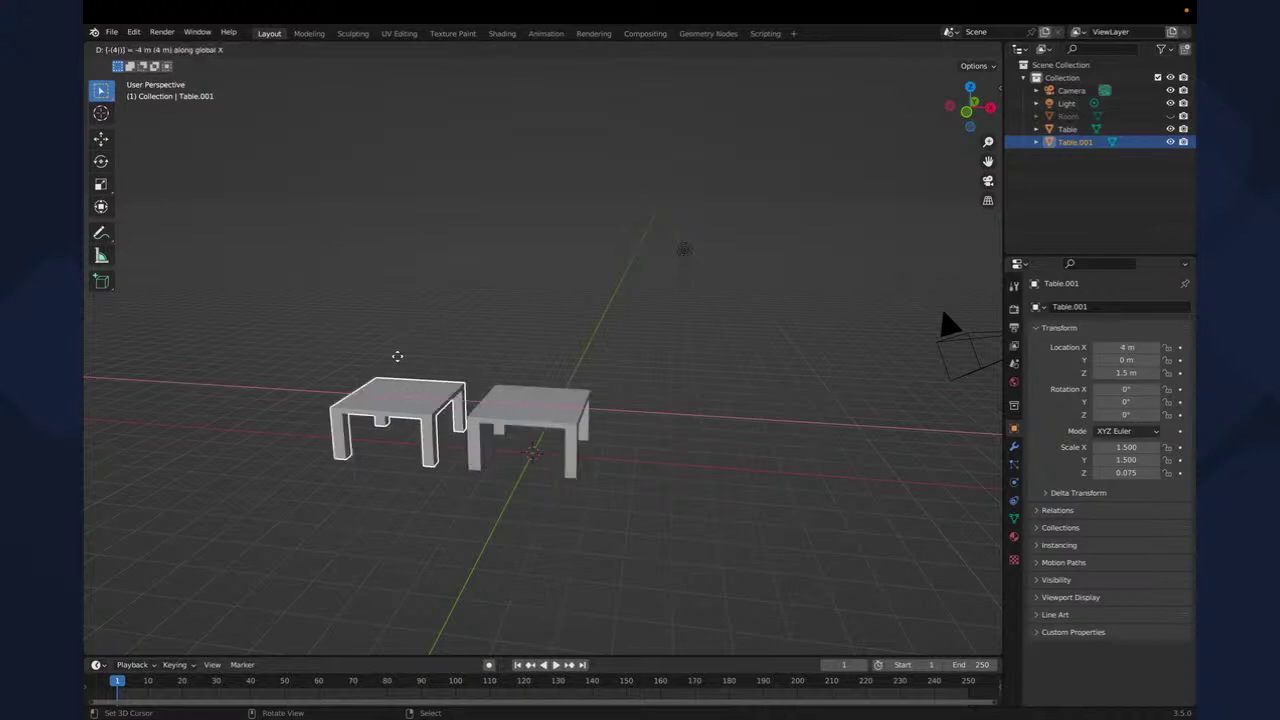
key(Return)
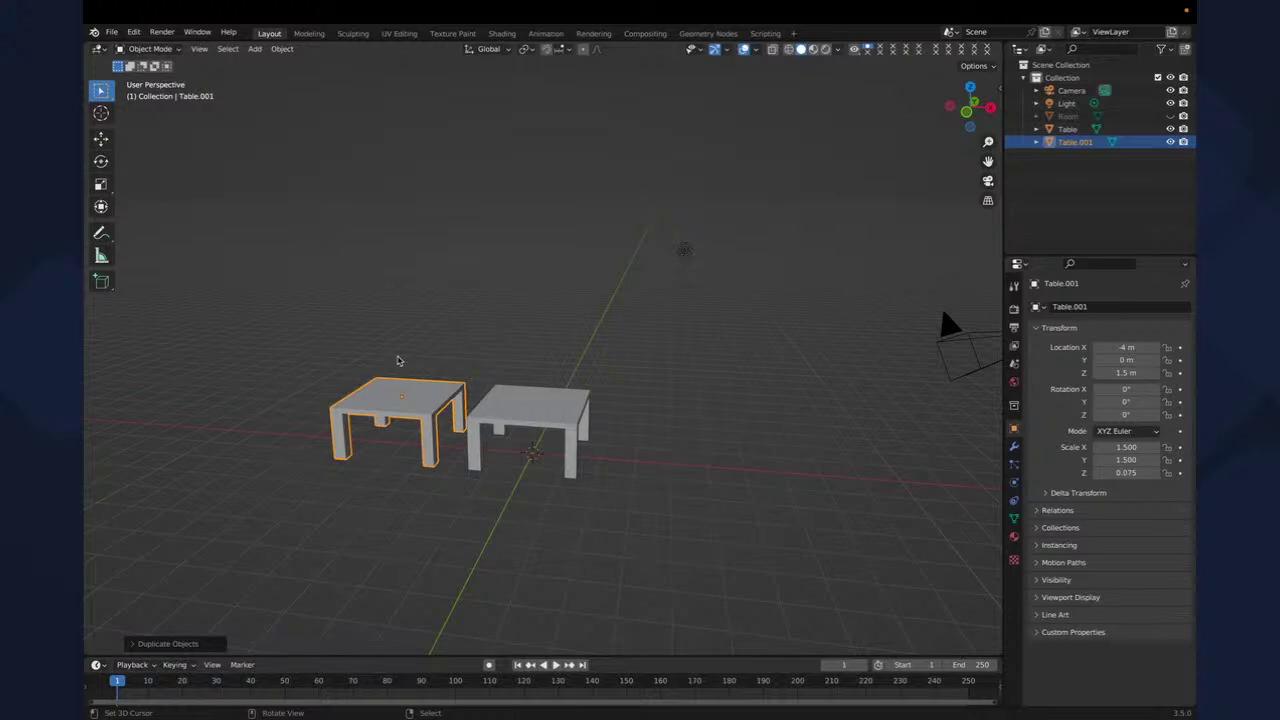
key(KP_1)
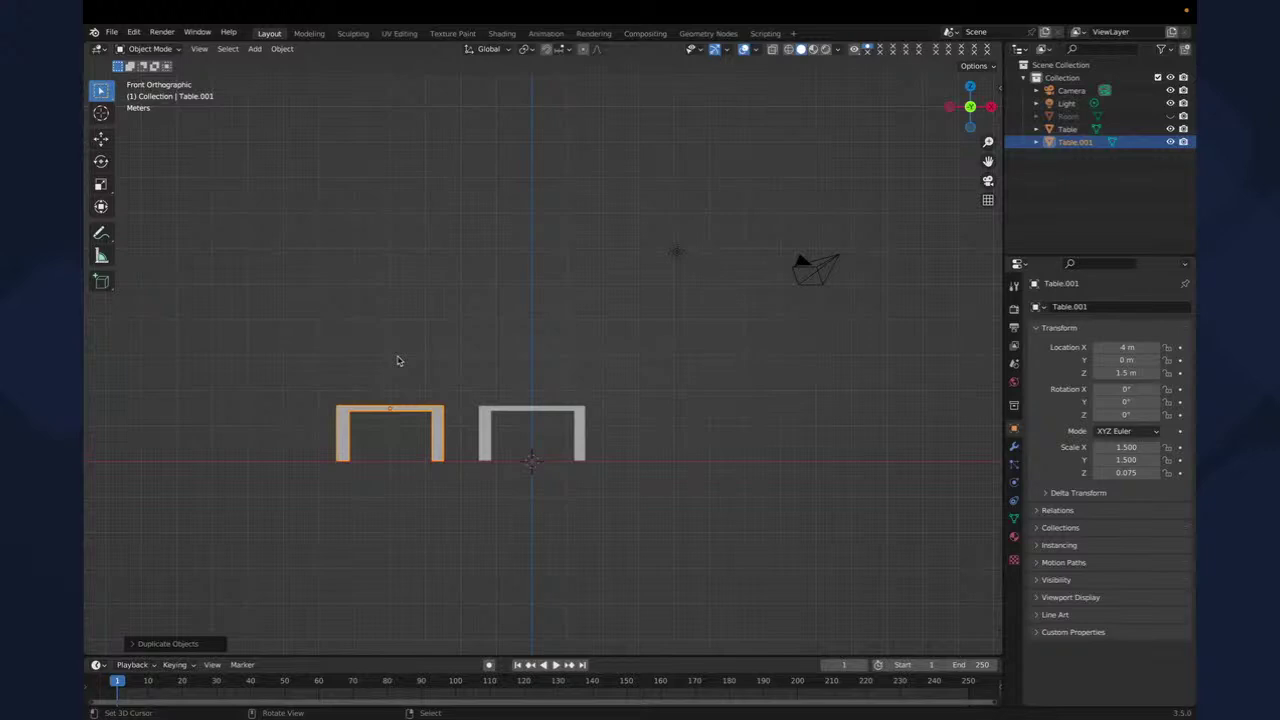
middle_drag(241, 360, 340, 455)
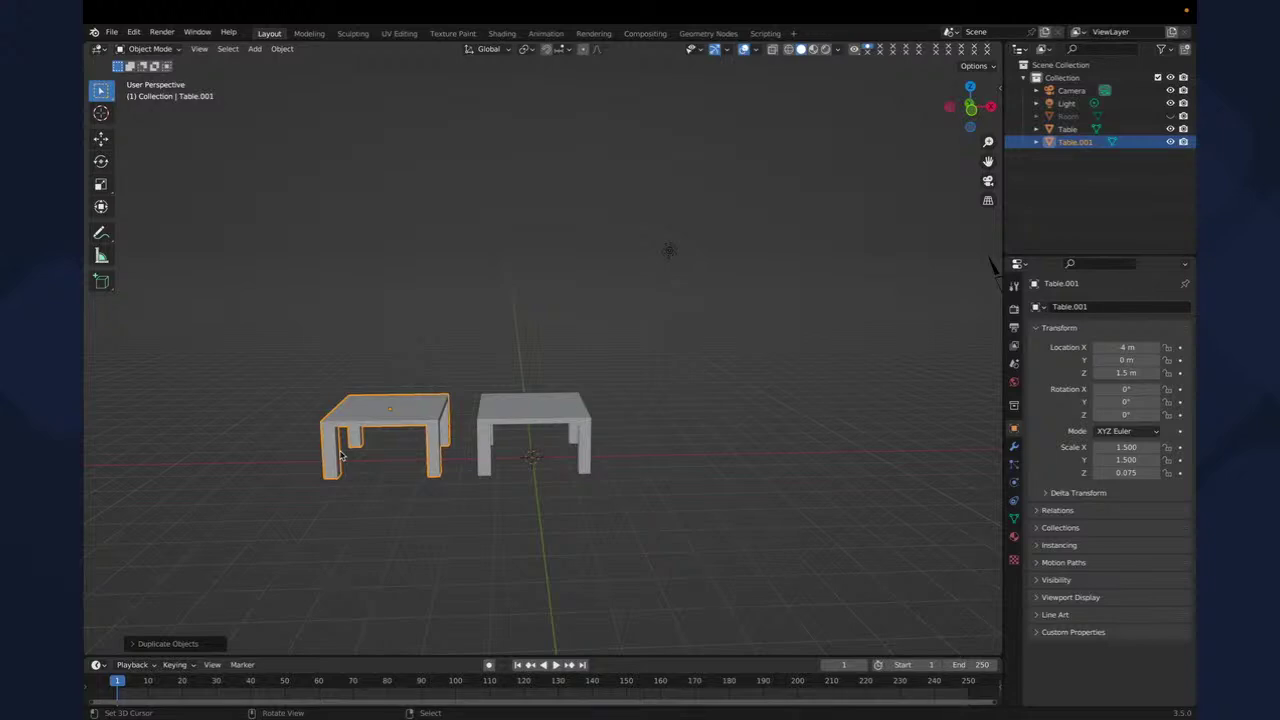
- Rename Table.001 to 'Chair' in the Outliner
double_click(1082, 143)
text(Cha)
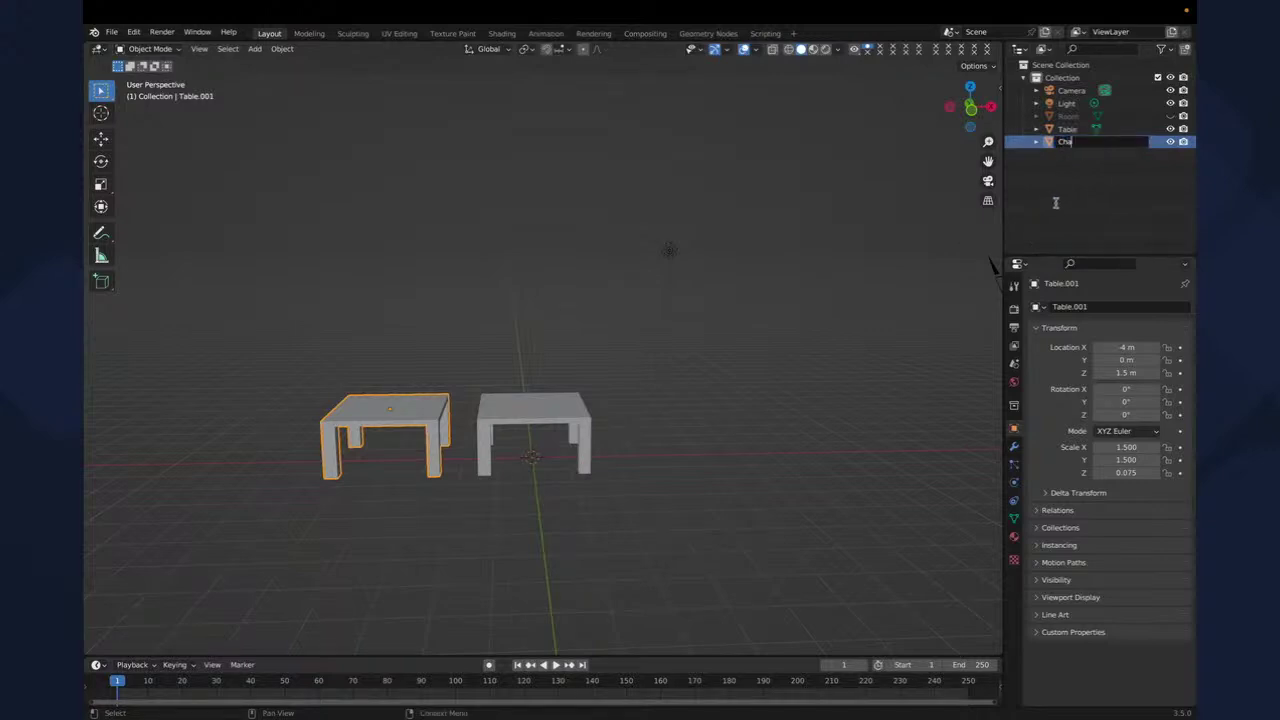
text(ir)
key(Return)
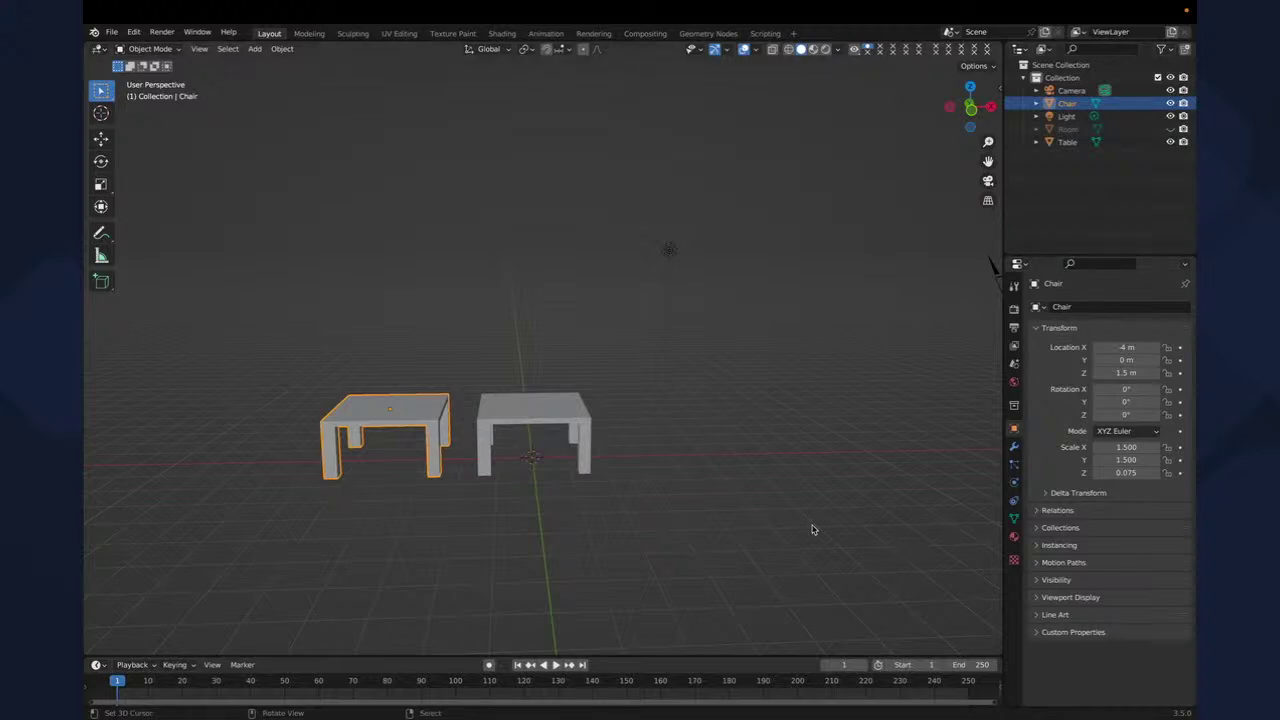
- Scale the Chair by 0.5 along X and Y, leaving its height unchanged
key(s)
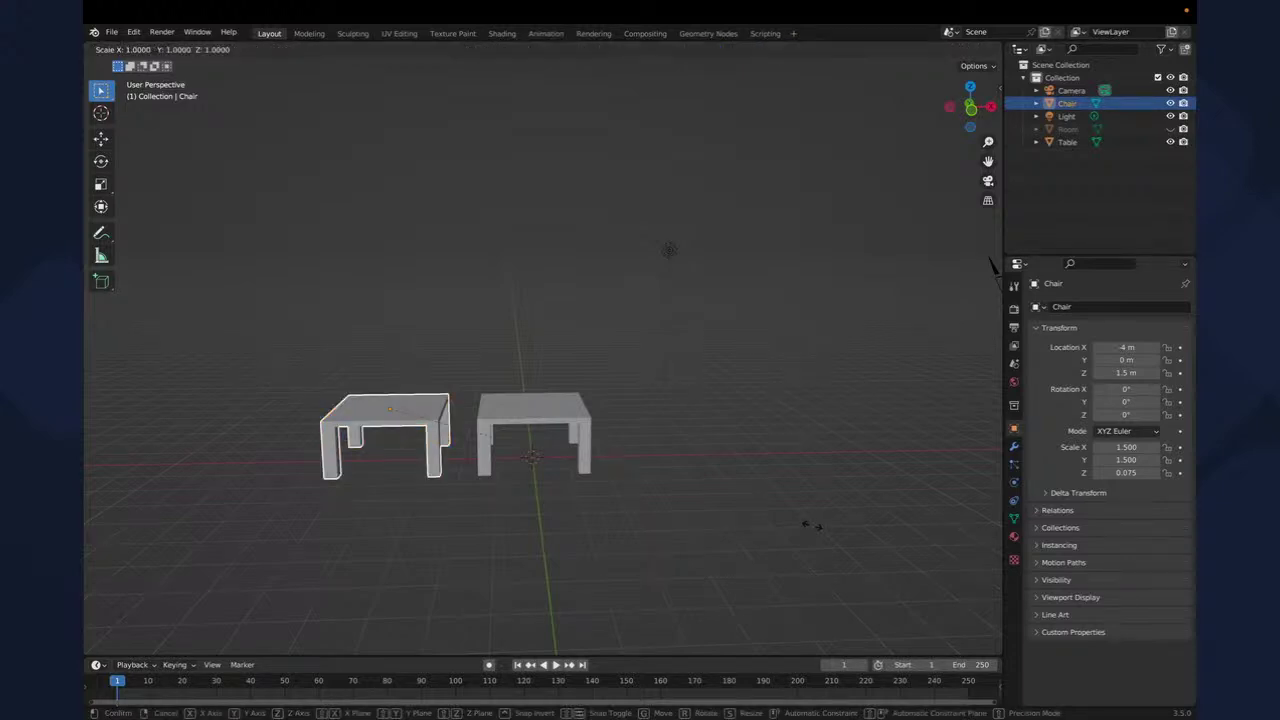
text(x0.5)
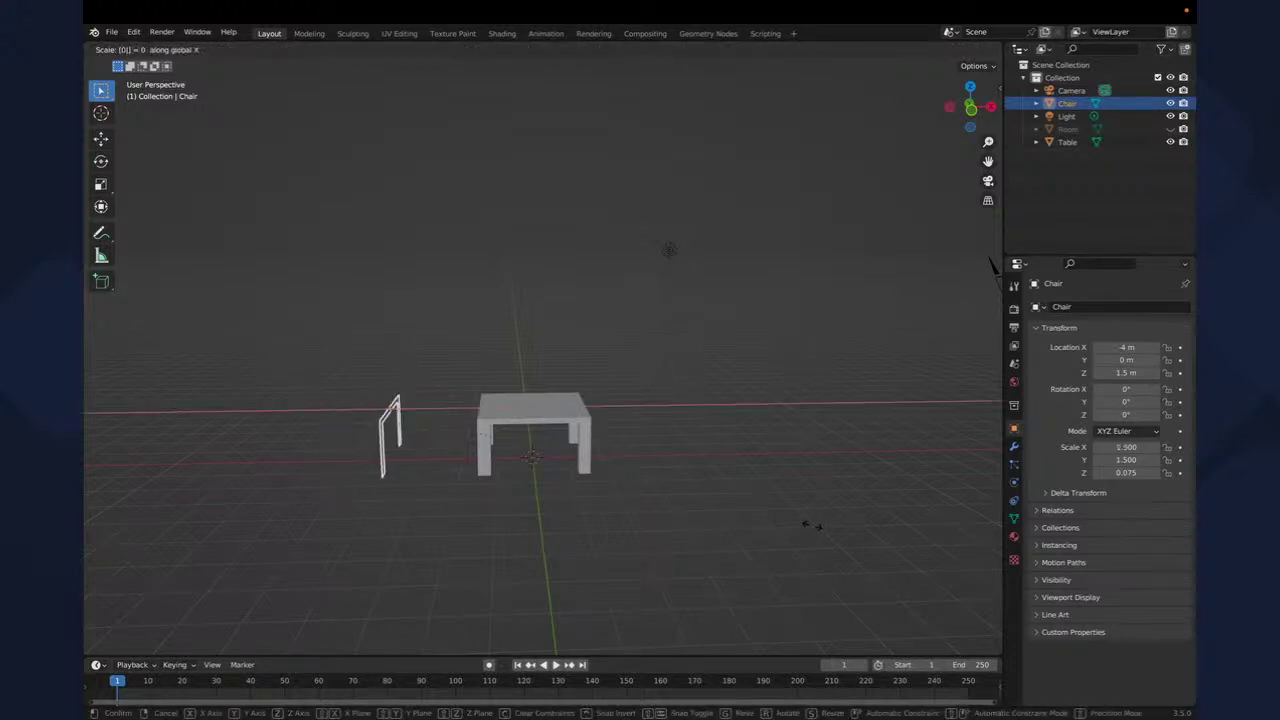
key(Return)
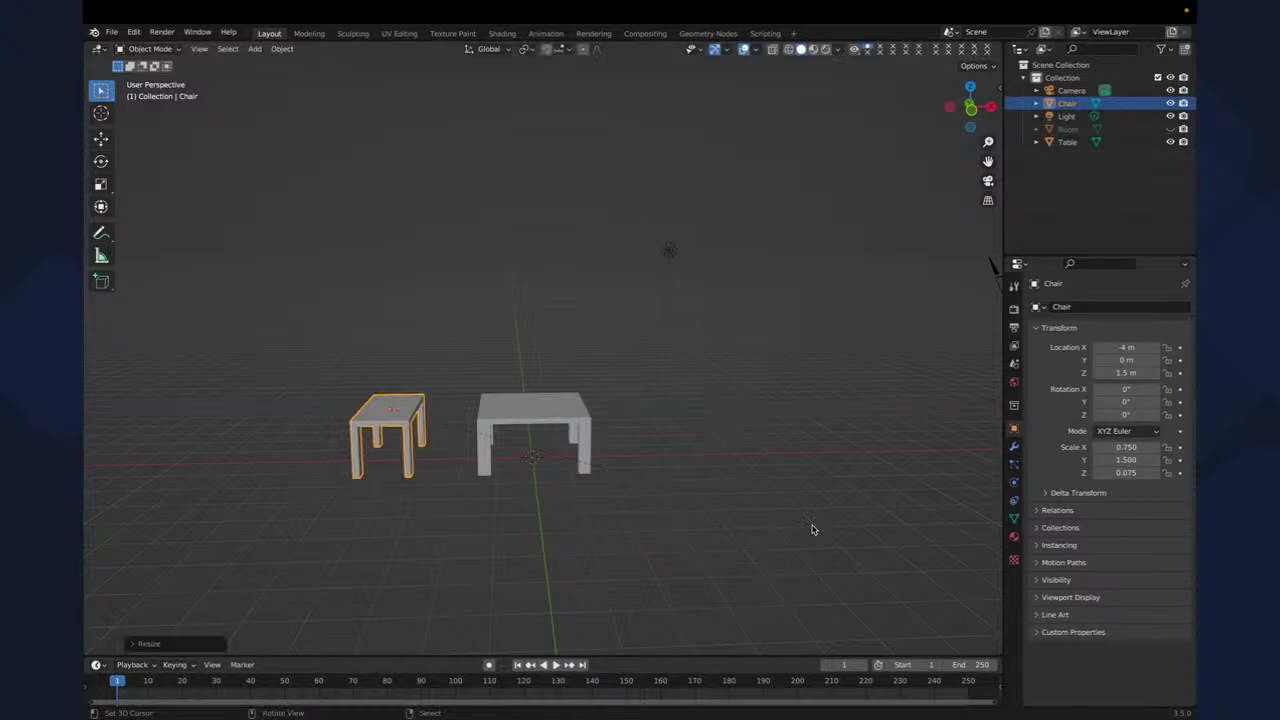
text(sy)
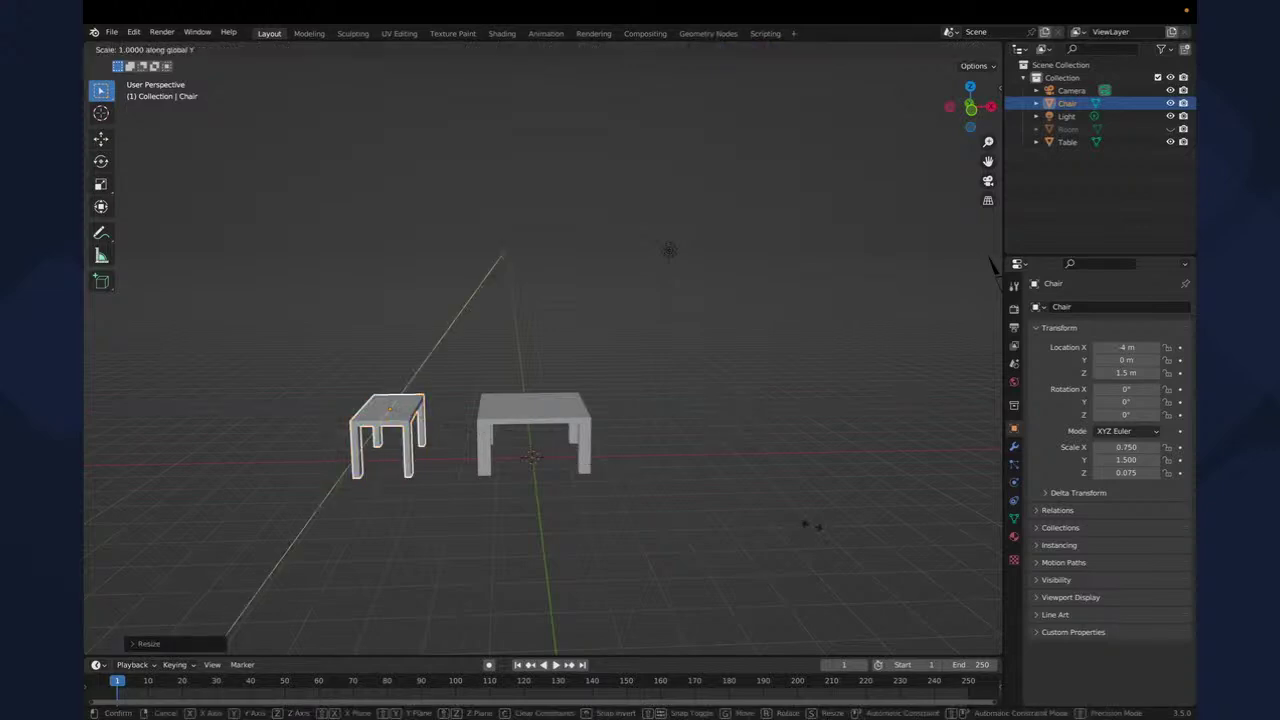
text(0.5)
key(Return)
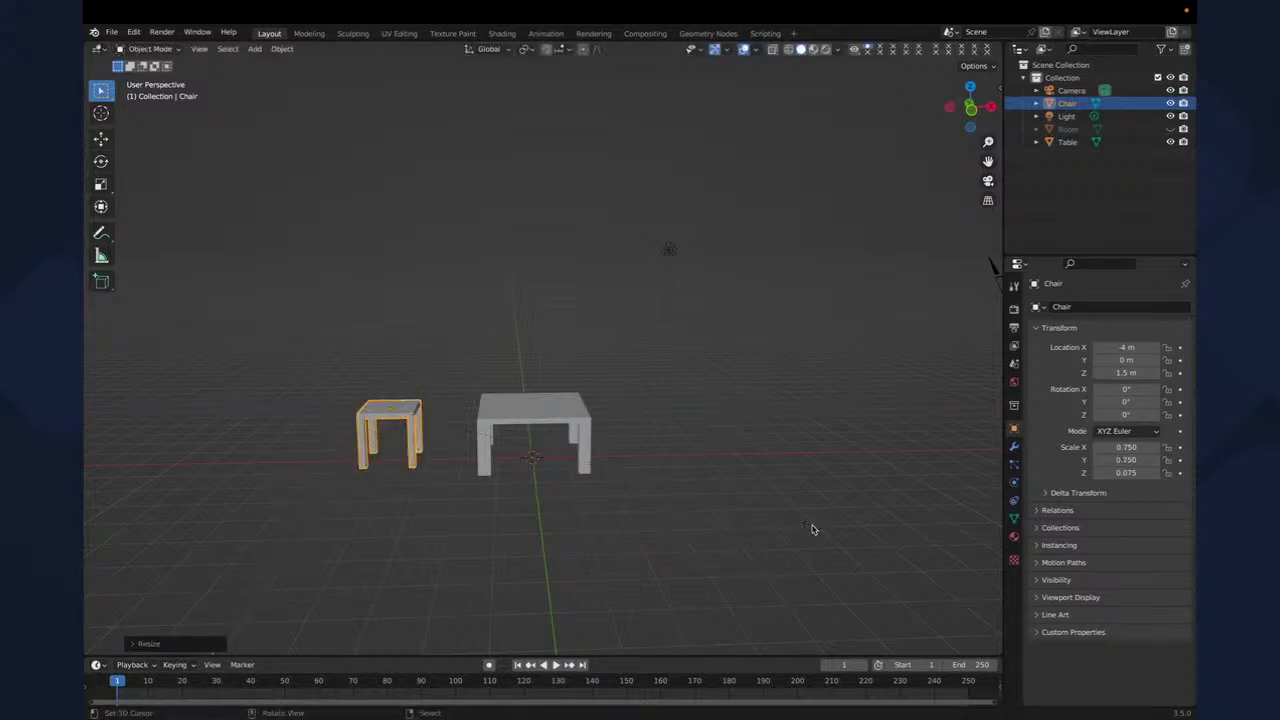
text(sz0)
key(BackSpace)
key(Escape)
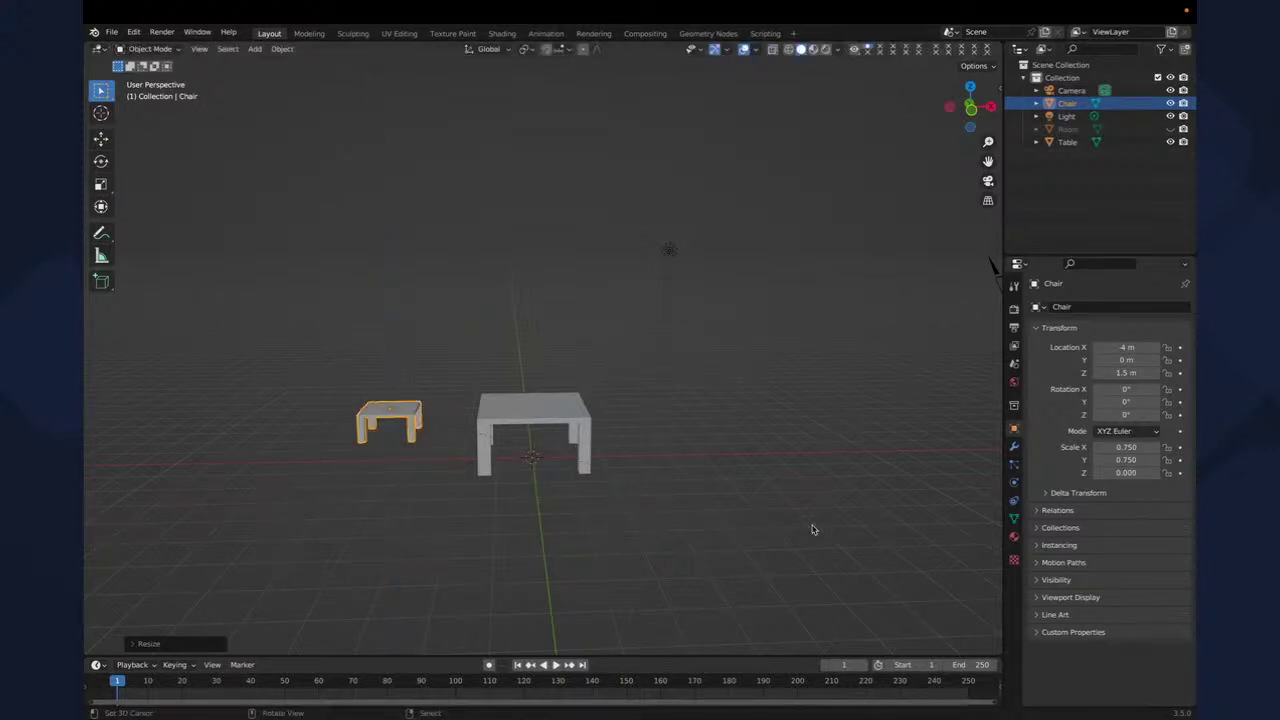
- From the front view, move the Chair down 0.75 m along Z onto the floor
key(KP_1)
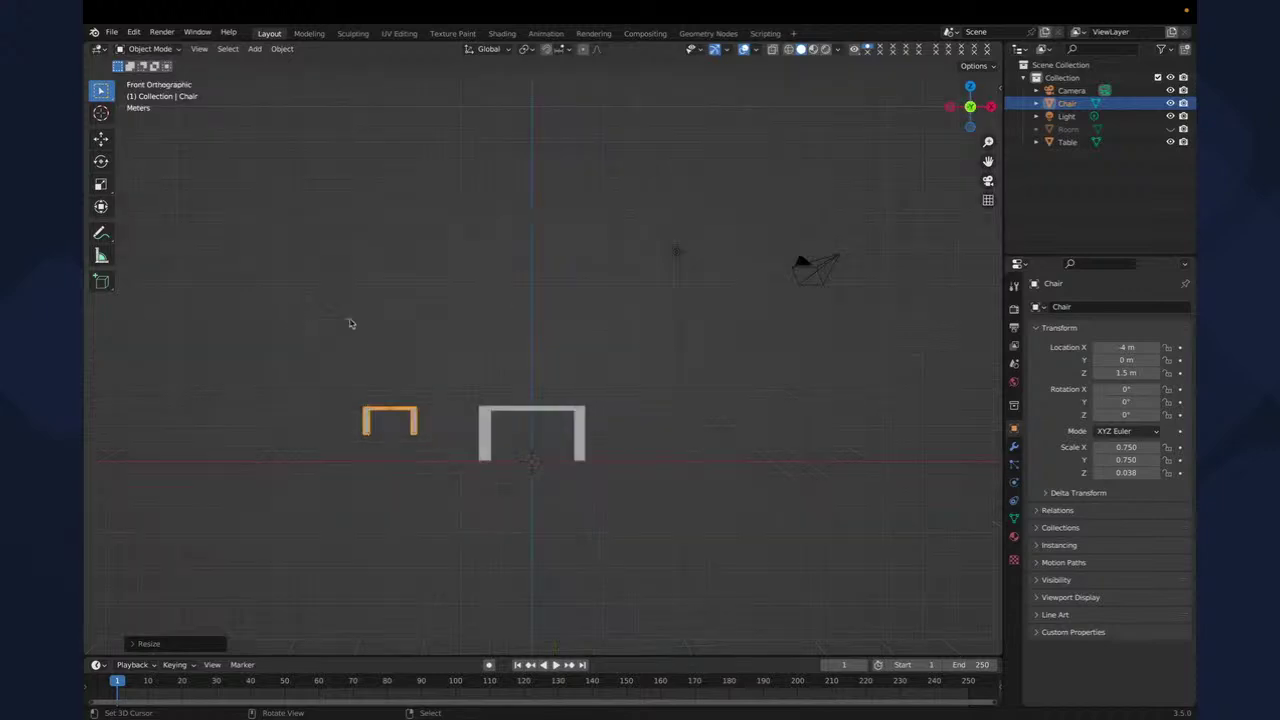
middle_drag(396, 400, 424, 444)
key(KP_1)
key(g)
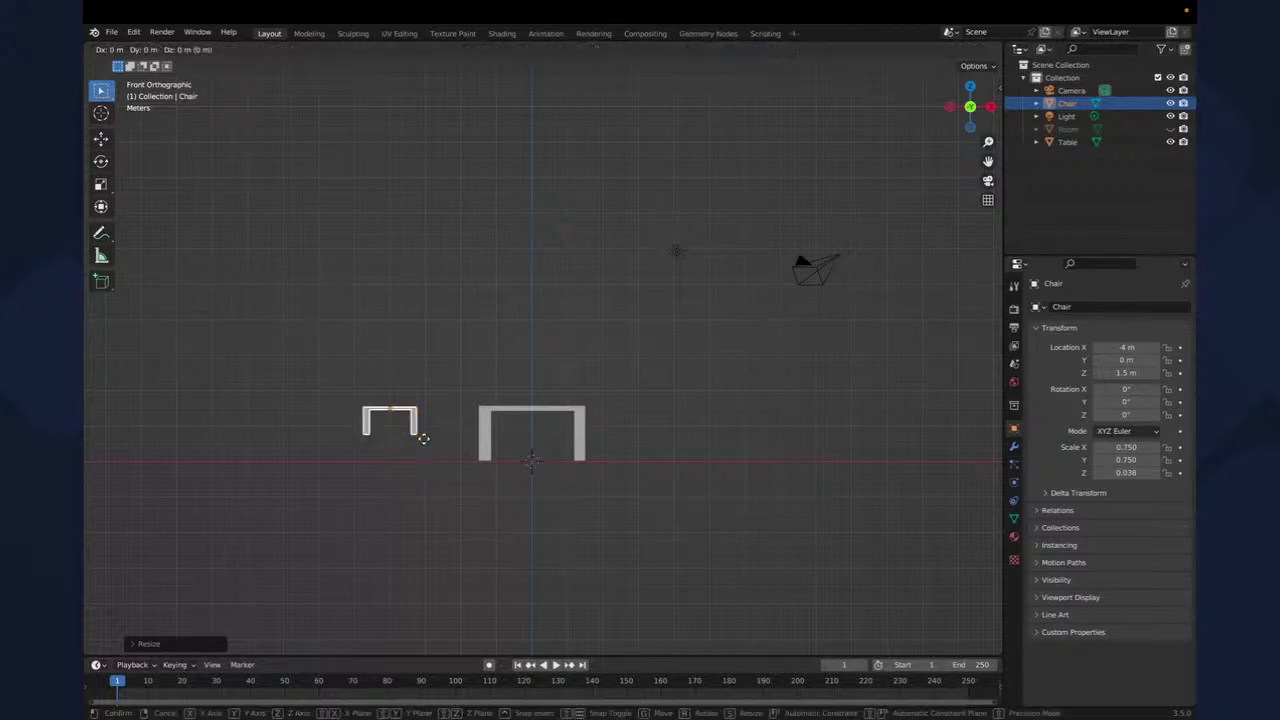
text(z)
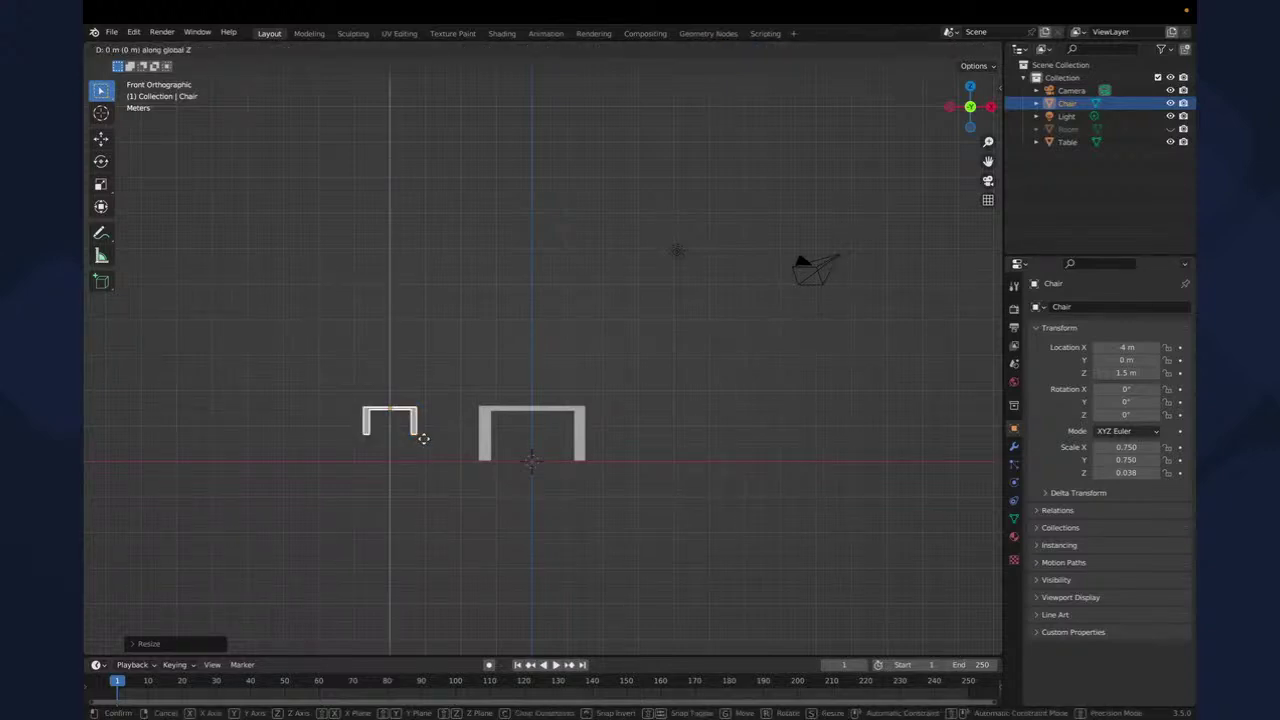
text(-0.75)
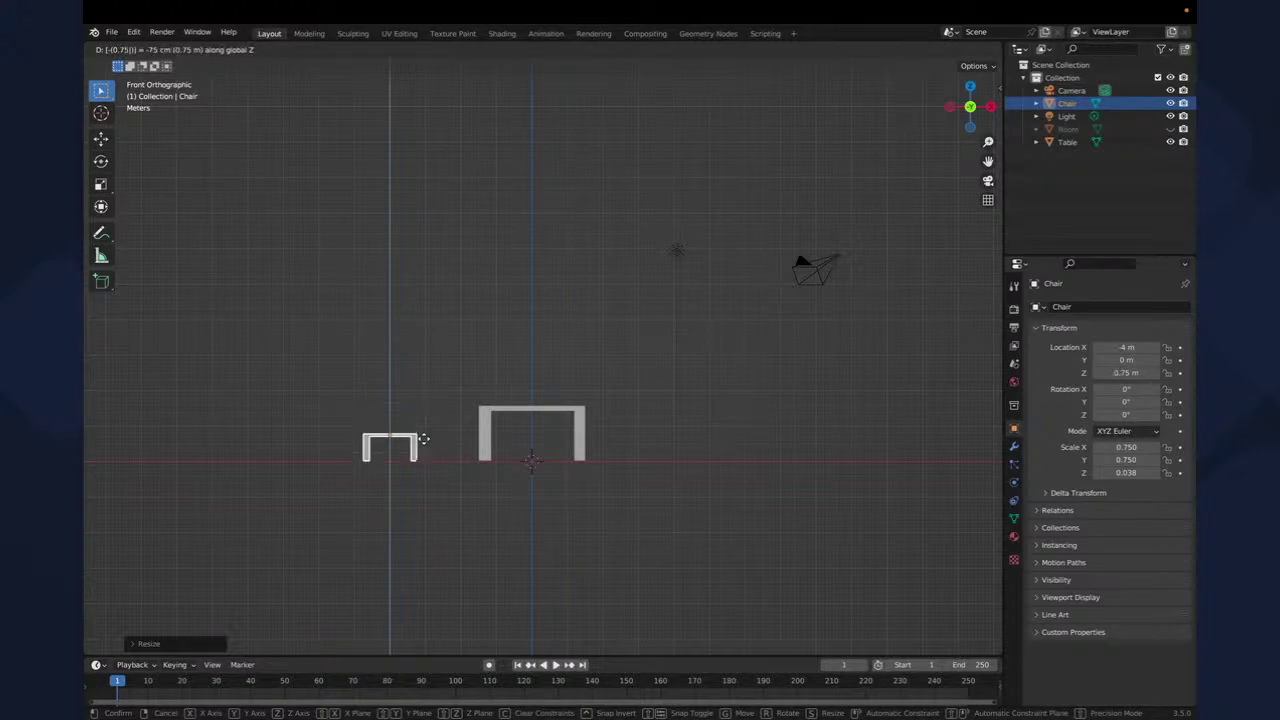
key(Return)
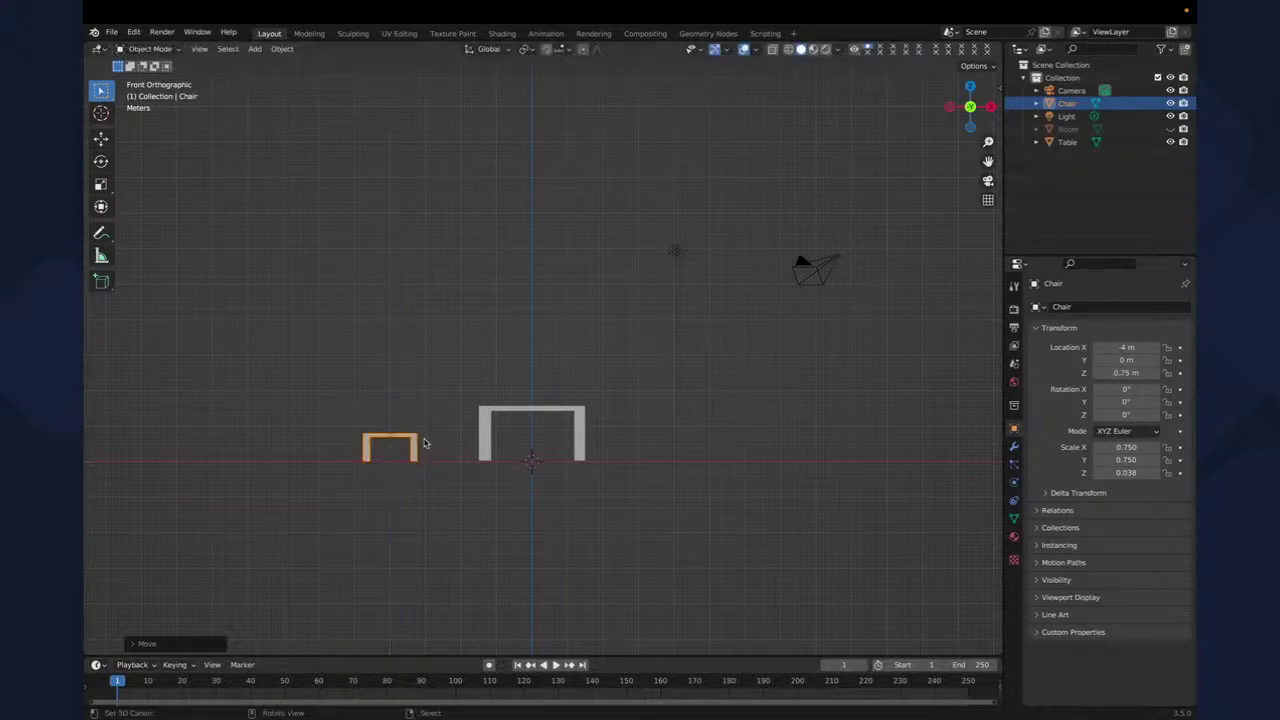
middle_drag(424, 443, 467, 344)
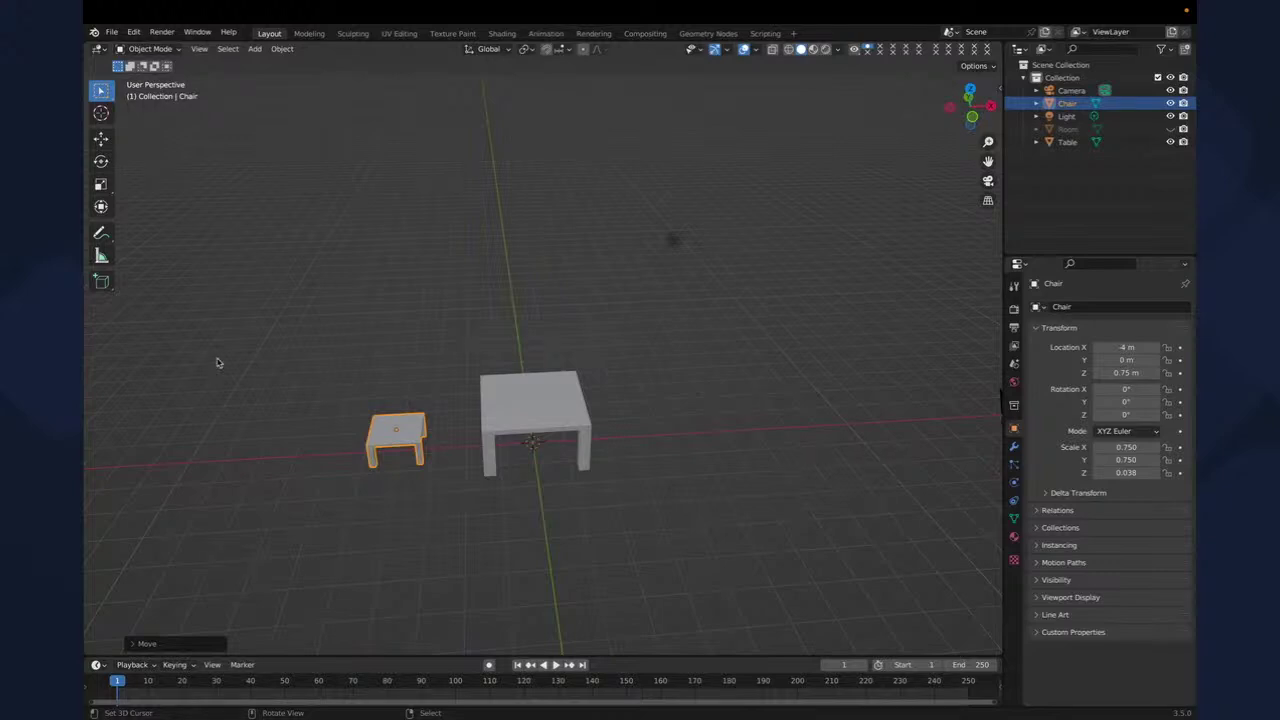
- Extrude the strip of faces along the chair seat's back edge upward into a backrest
key(Tab)
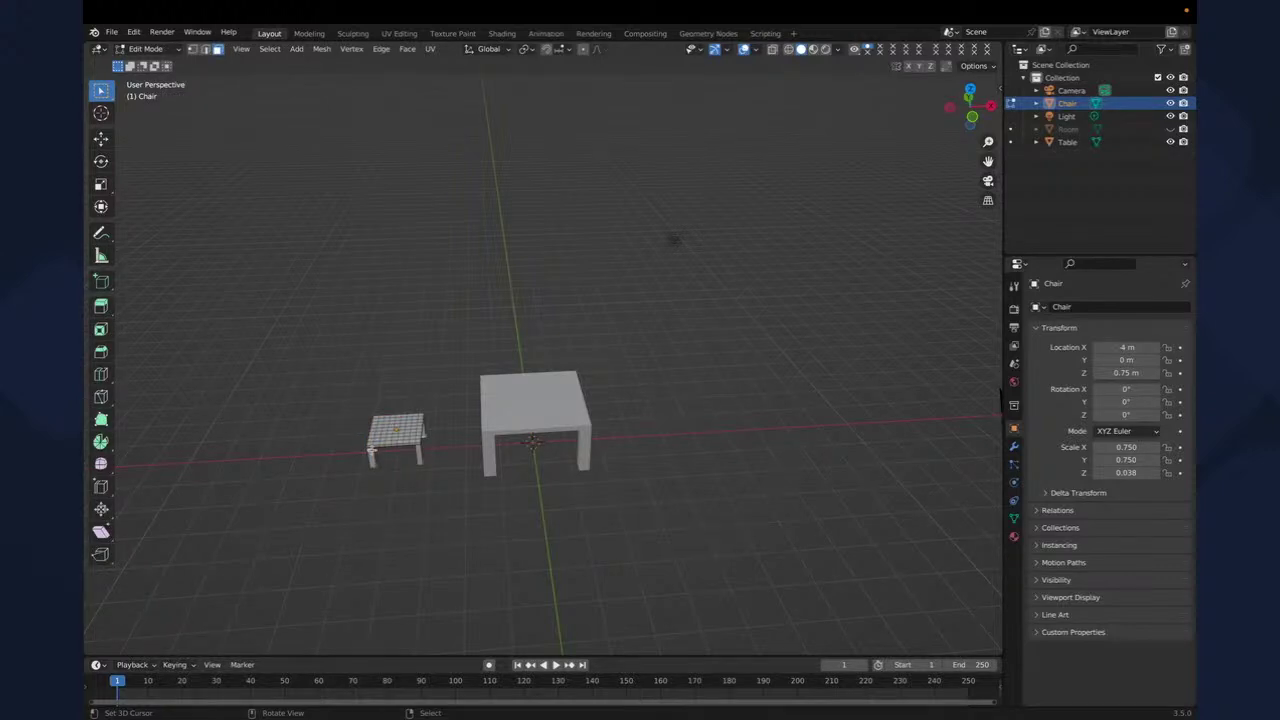
middle_drag(471, 360, 514, 323)
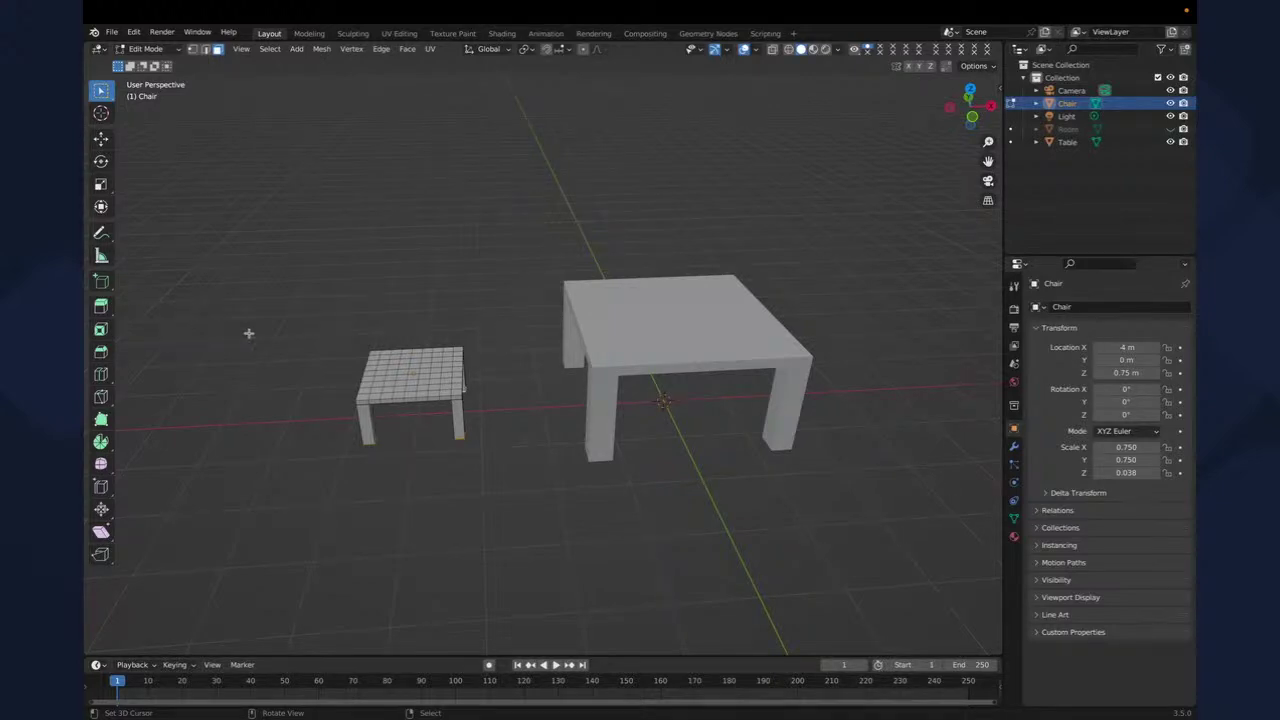
mouse_move(358, 405)
middle_down()
mouse_move(354, 422)
mouse_move(368, 390)
middle_up()
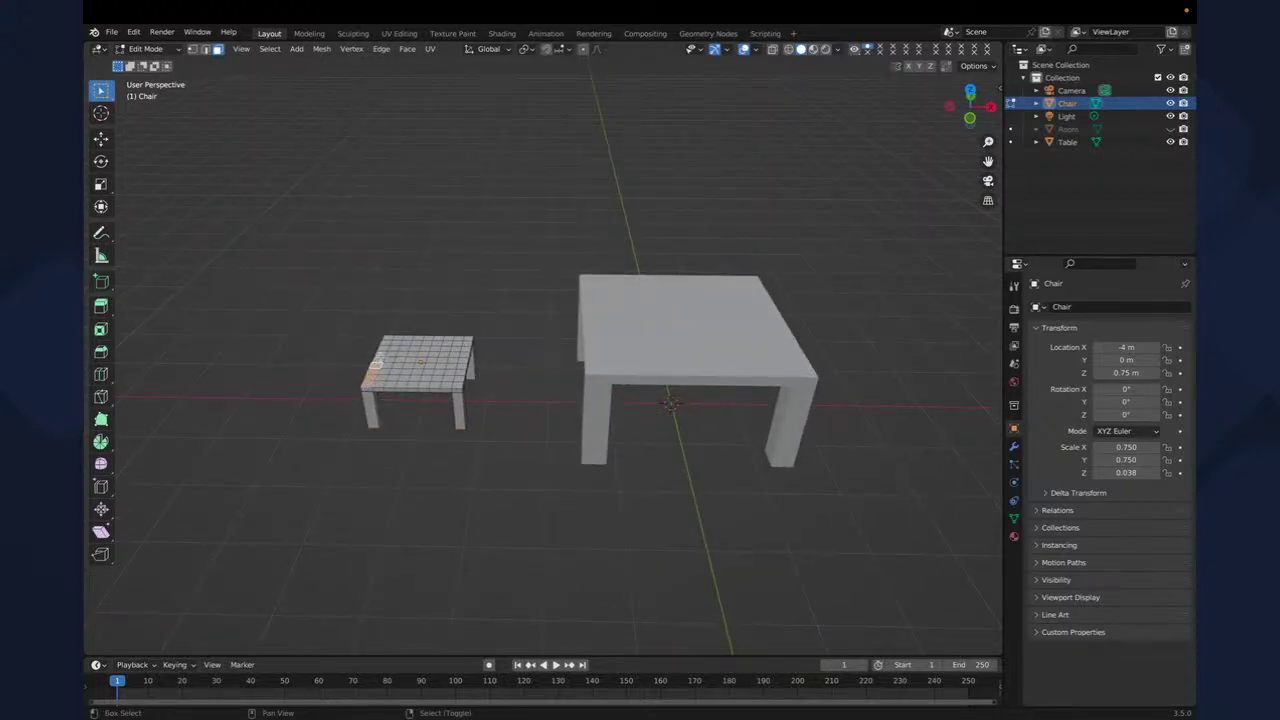
shift+click(383, 349)
shift+click(387, 339)
text(gz)
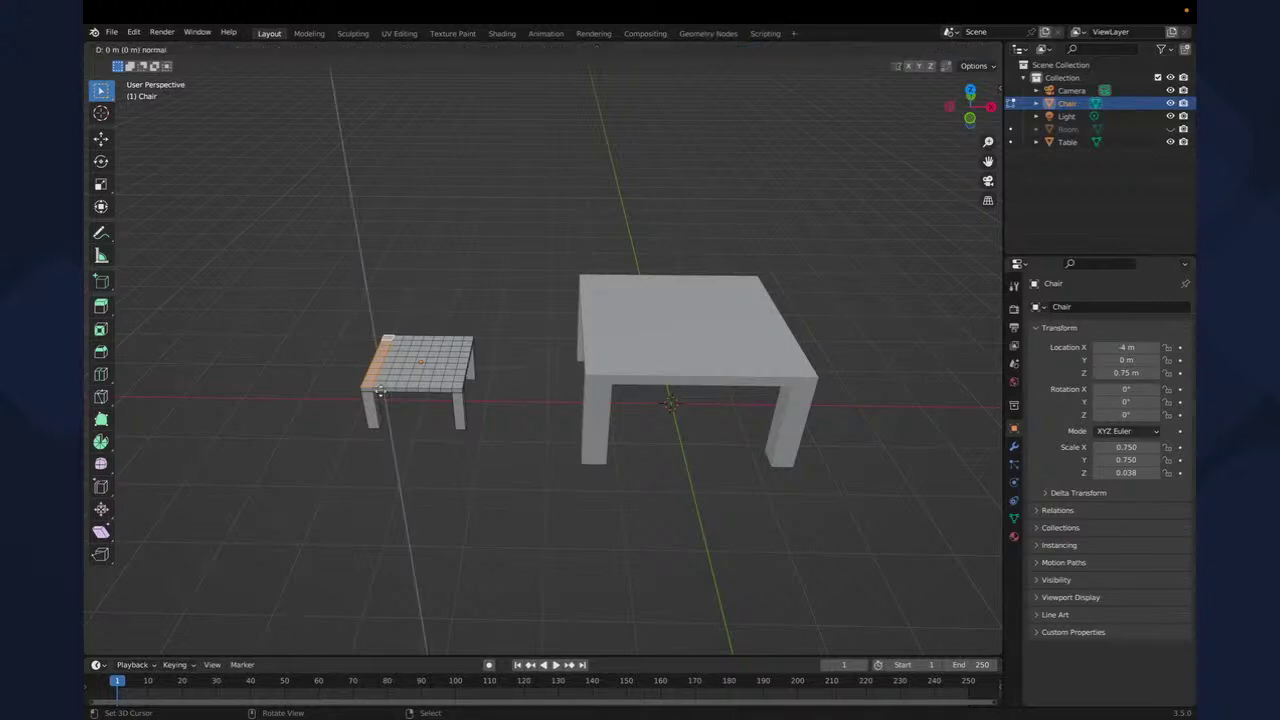
text(0.6)
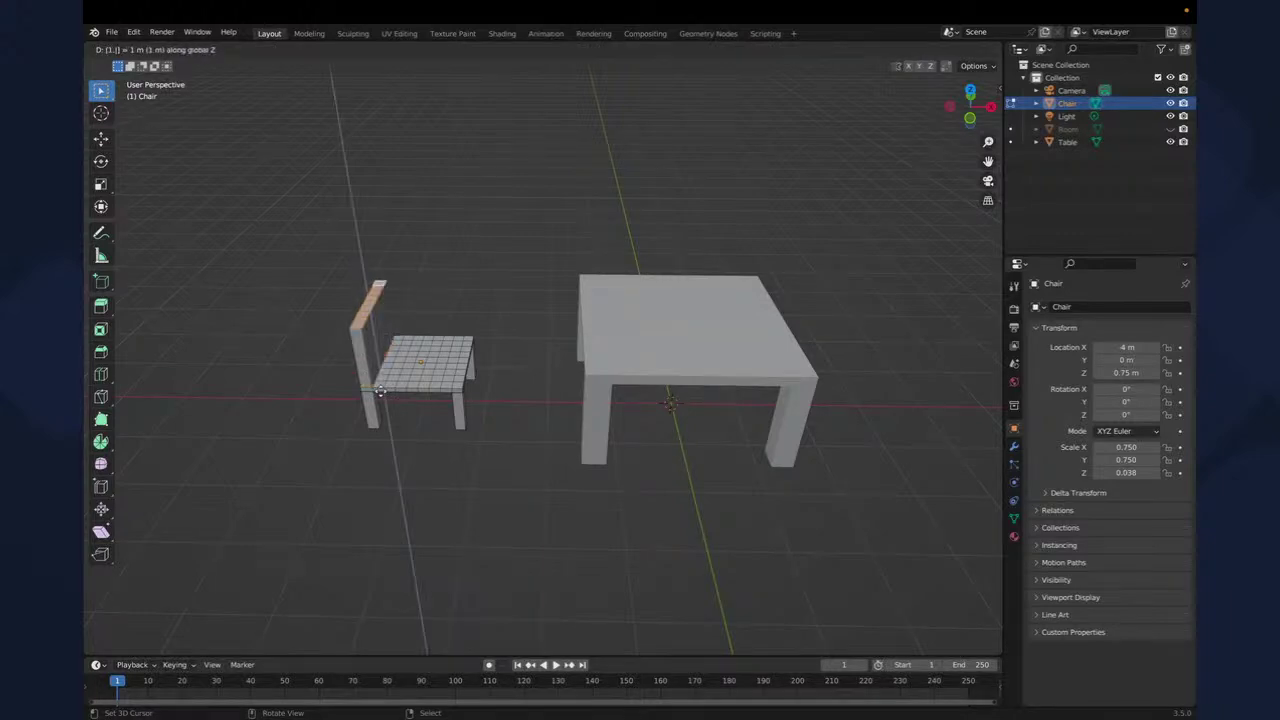
key(Return)
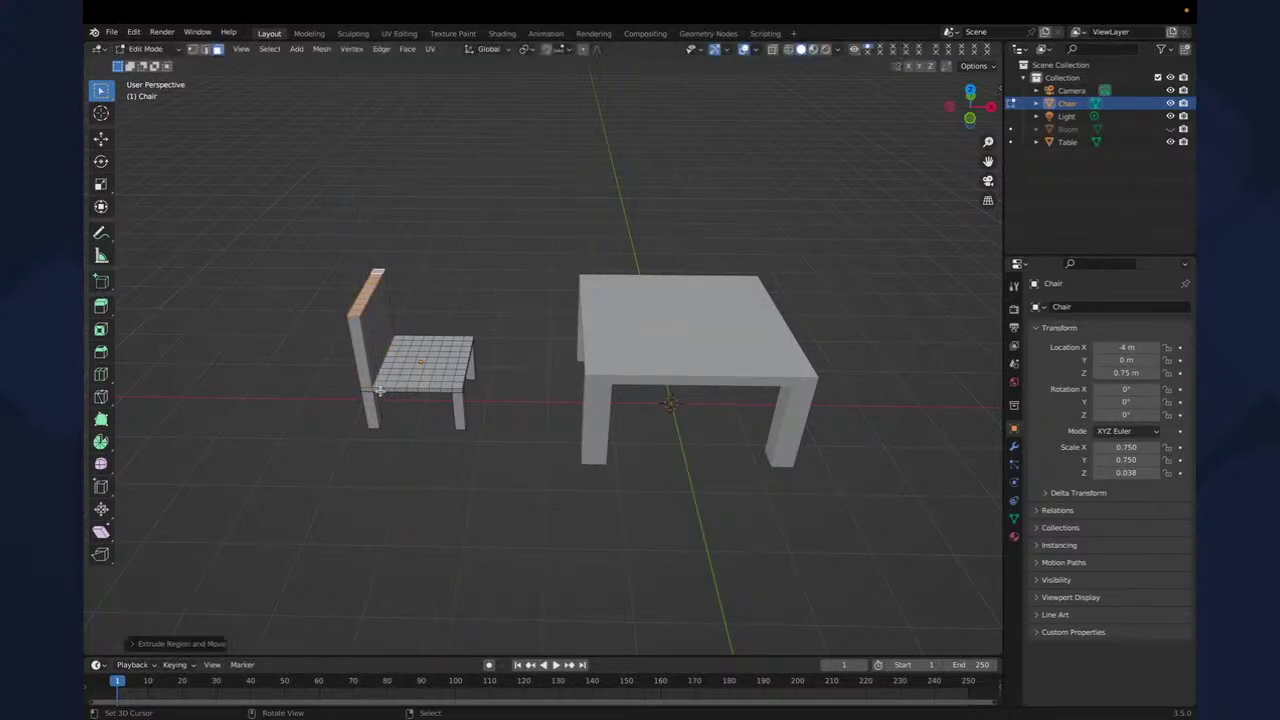
middle_drag(358, 310, 397, 294)
key(Tab)
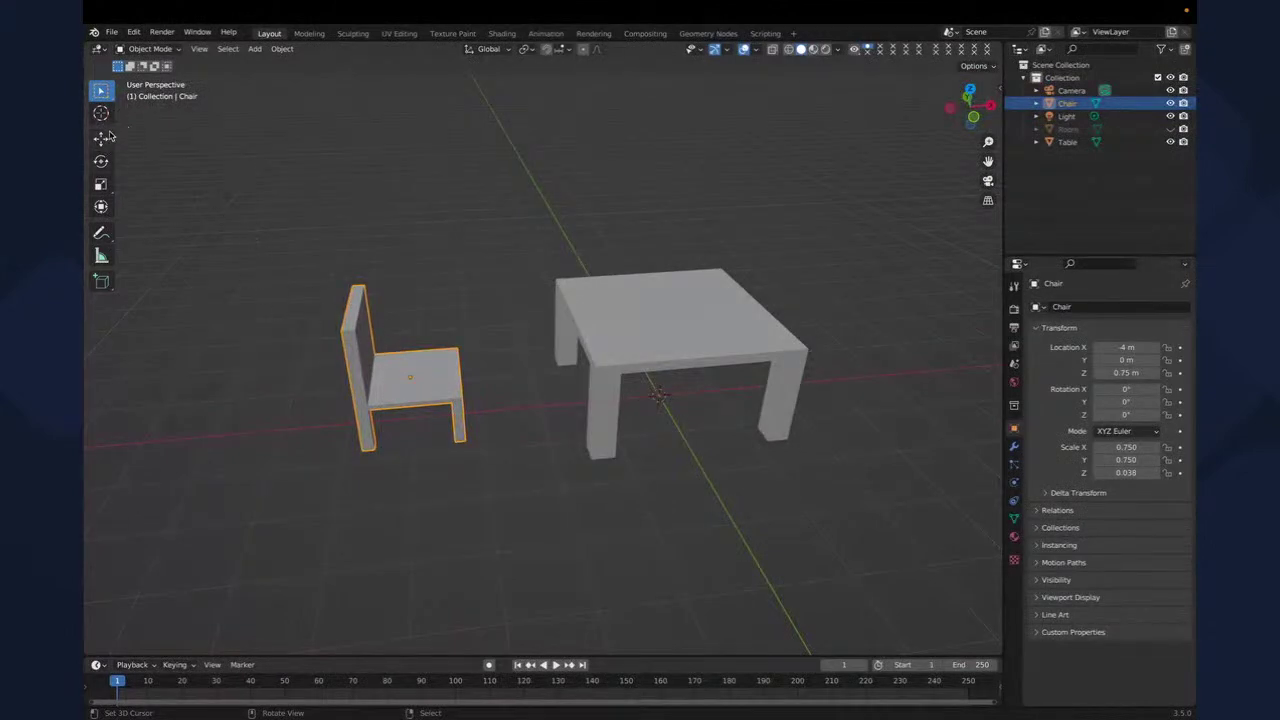
- Slide the chair along X to about -1.84 m, against the table's left side
click(101, 141)
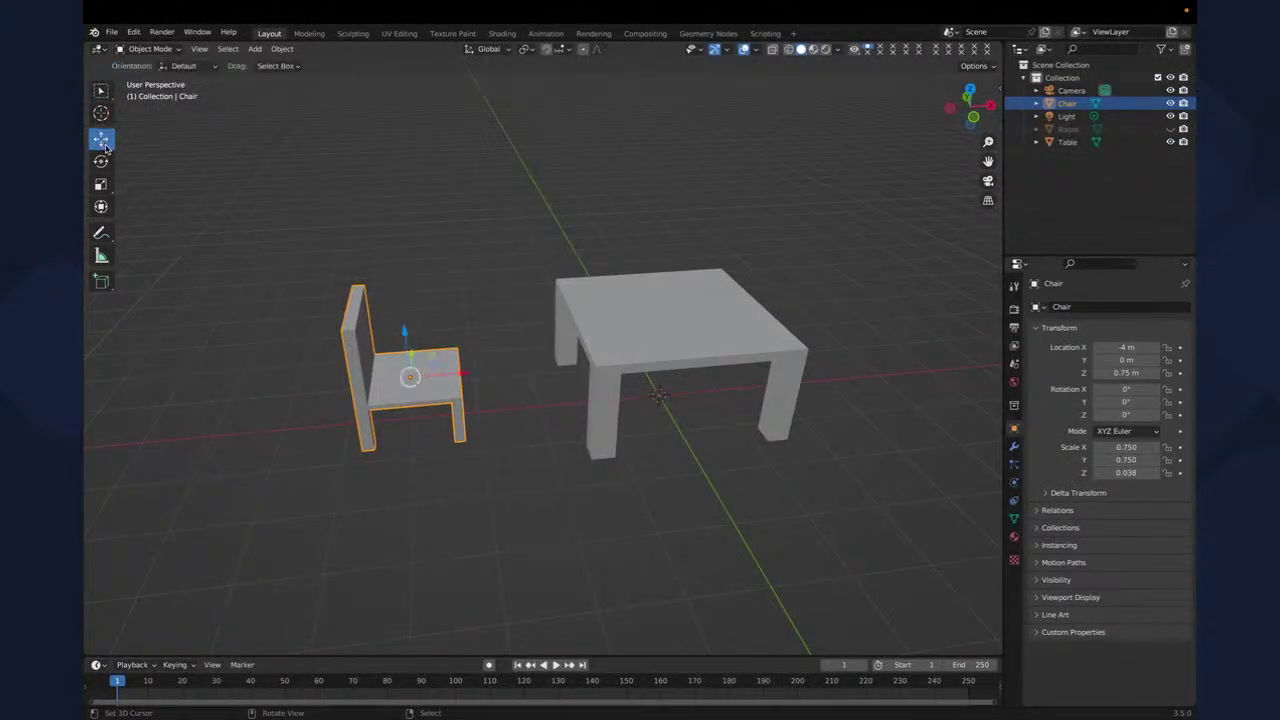
drag(465, 376, 640, 390)
middle_drag(640, 390, 607, 383)
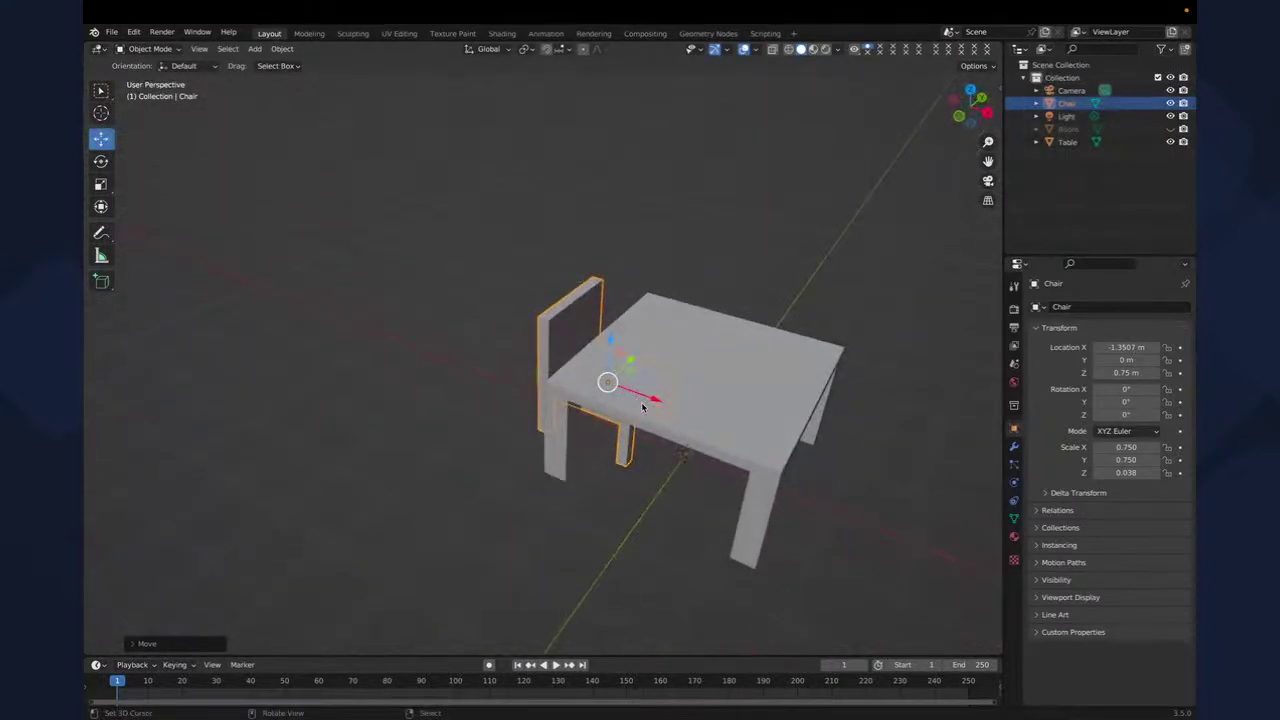
drag(652, 397, 630, 390)
middle_drag(630, 390, 468, 251)
- Duplicate the chair as Chair.001, constraining the copy's movement to the X axis
key(alt+a)
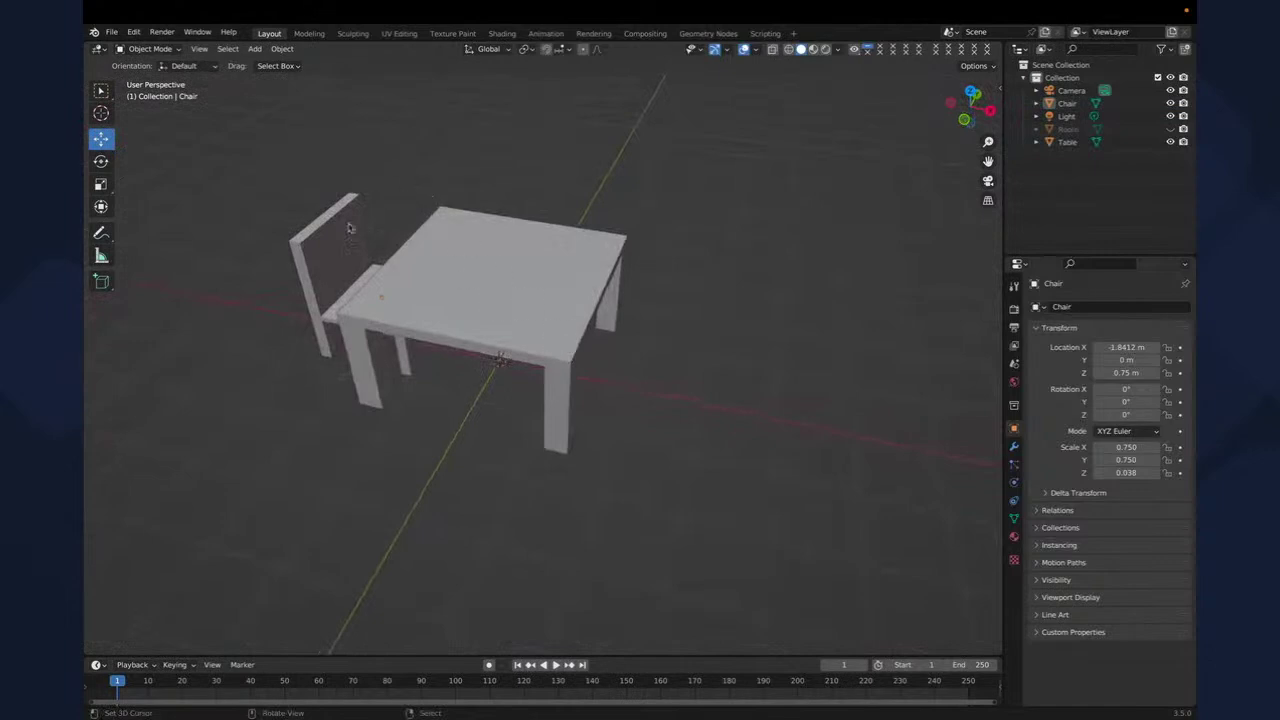
click(343, 262)
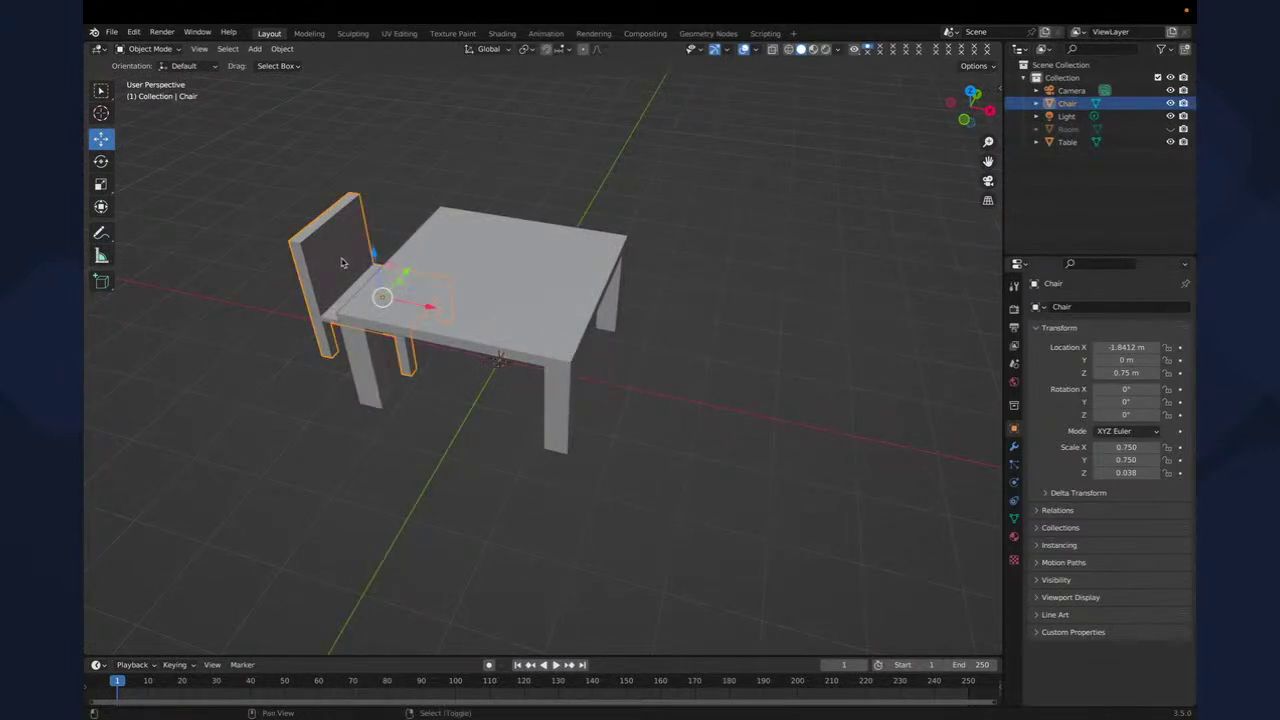
key(shift+d)
key(x)
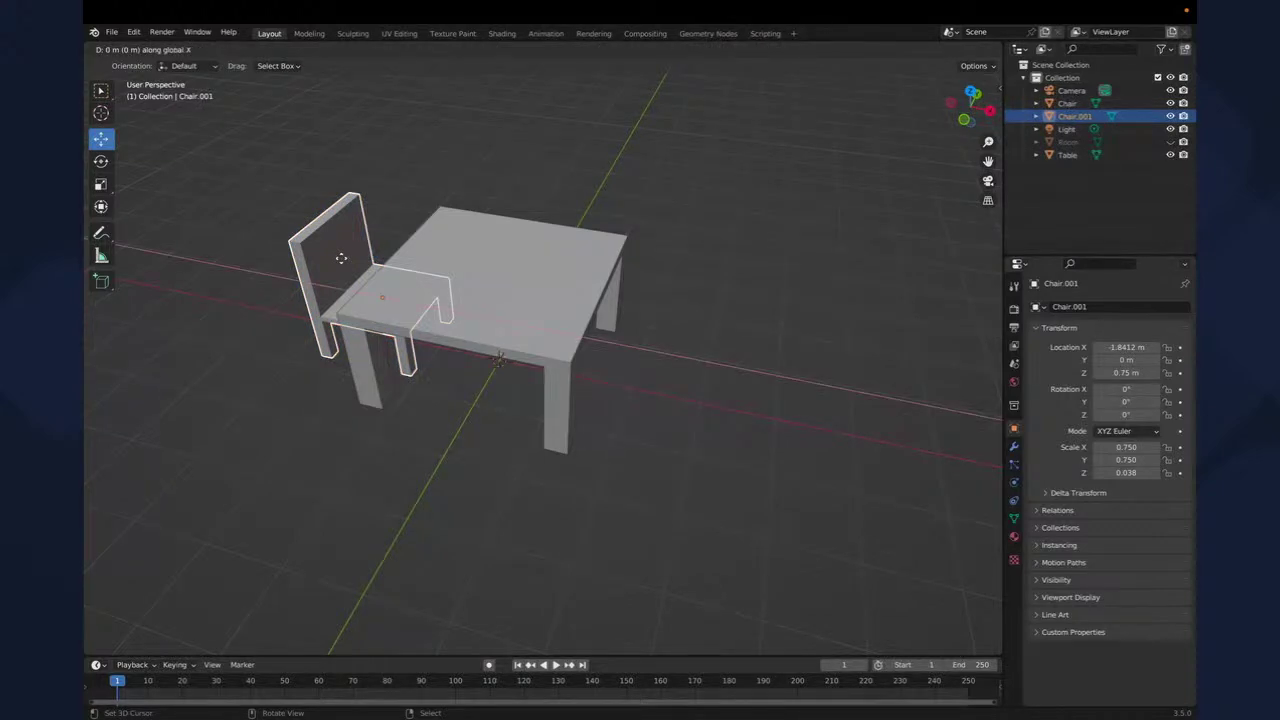
- Move Chair.001 4 m along X to the table's right side and turn it 180° around Z
text(4)
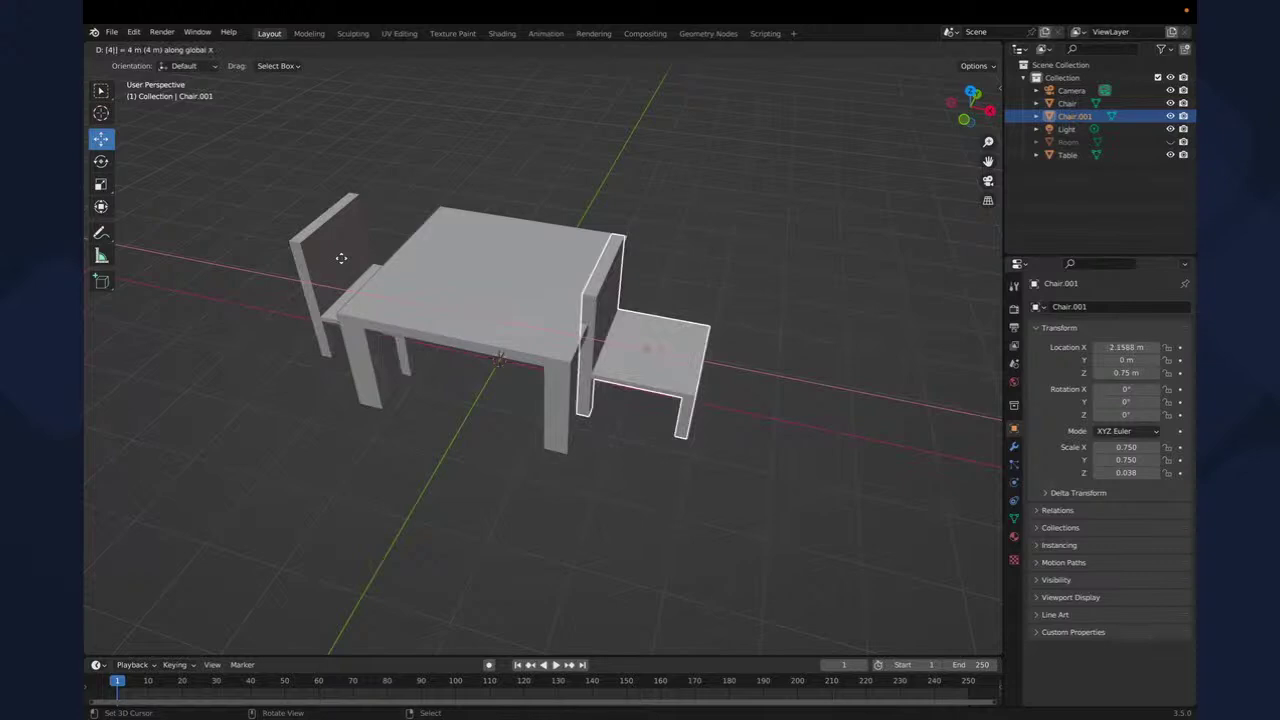
key(Return)
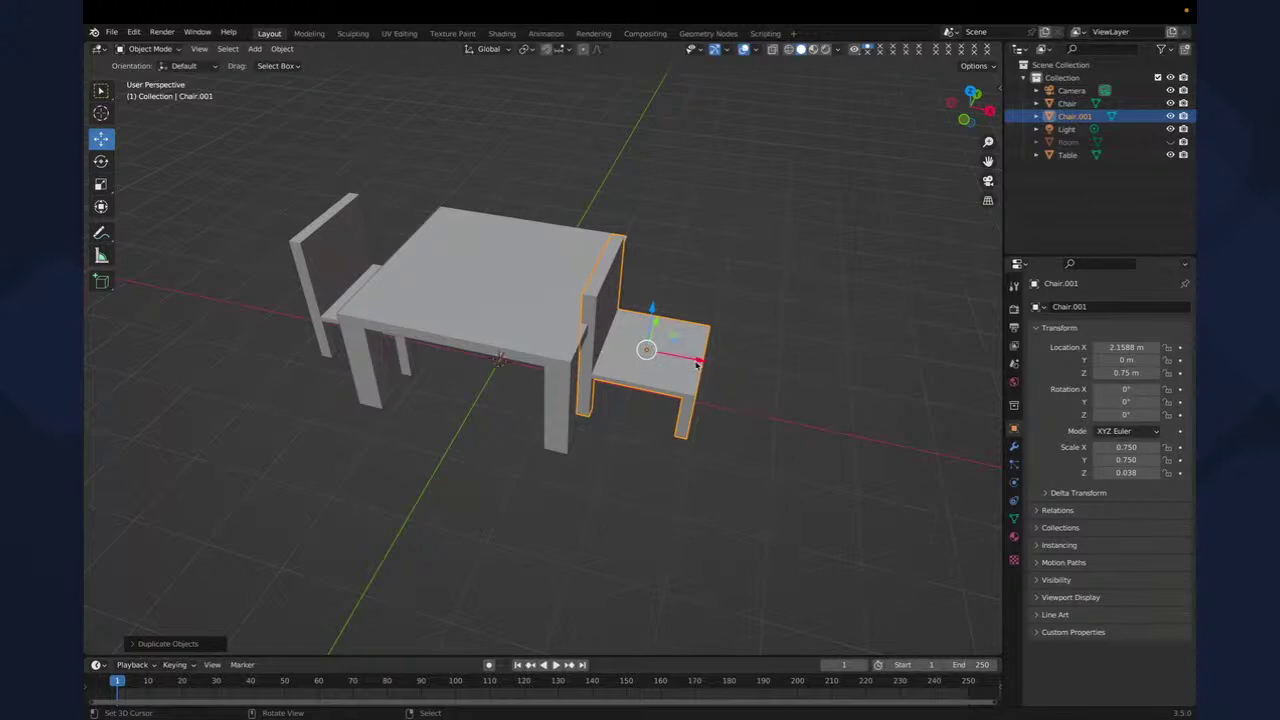
drag(697, 364, 755, 386)
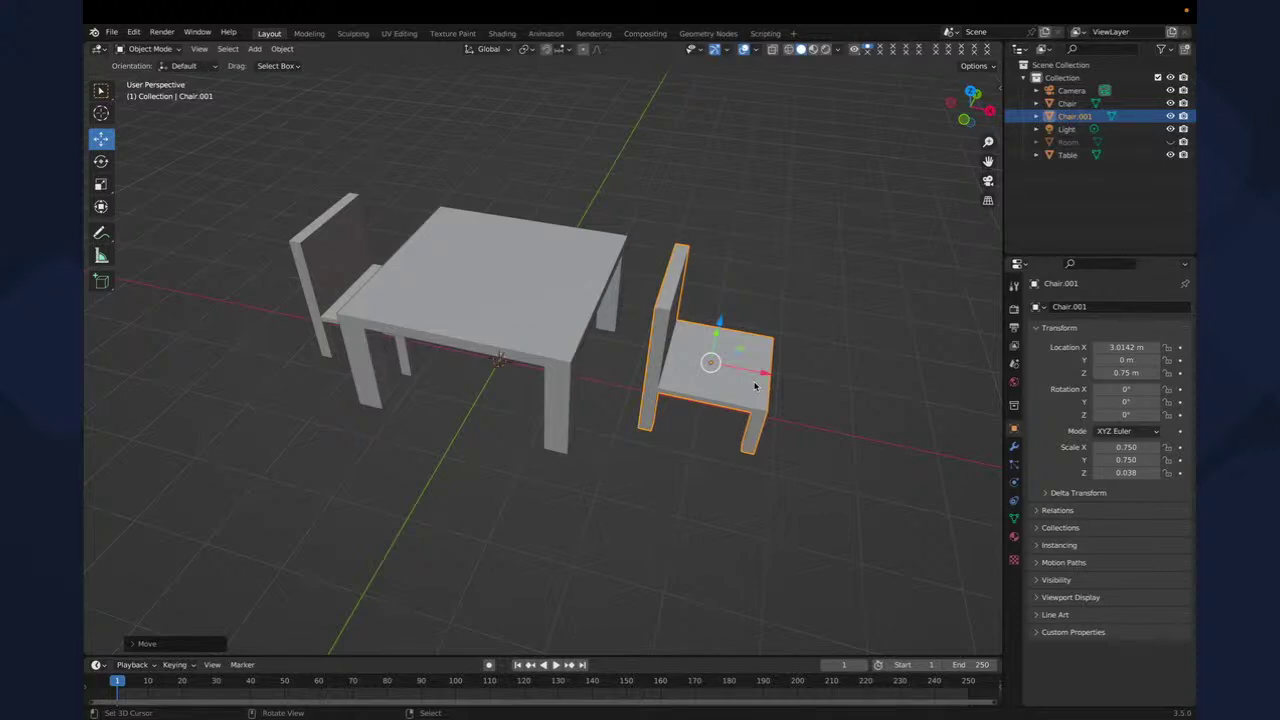
key(r)
key(z)
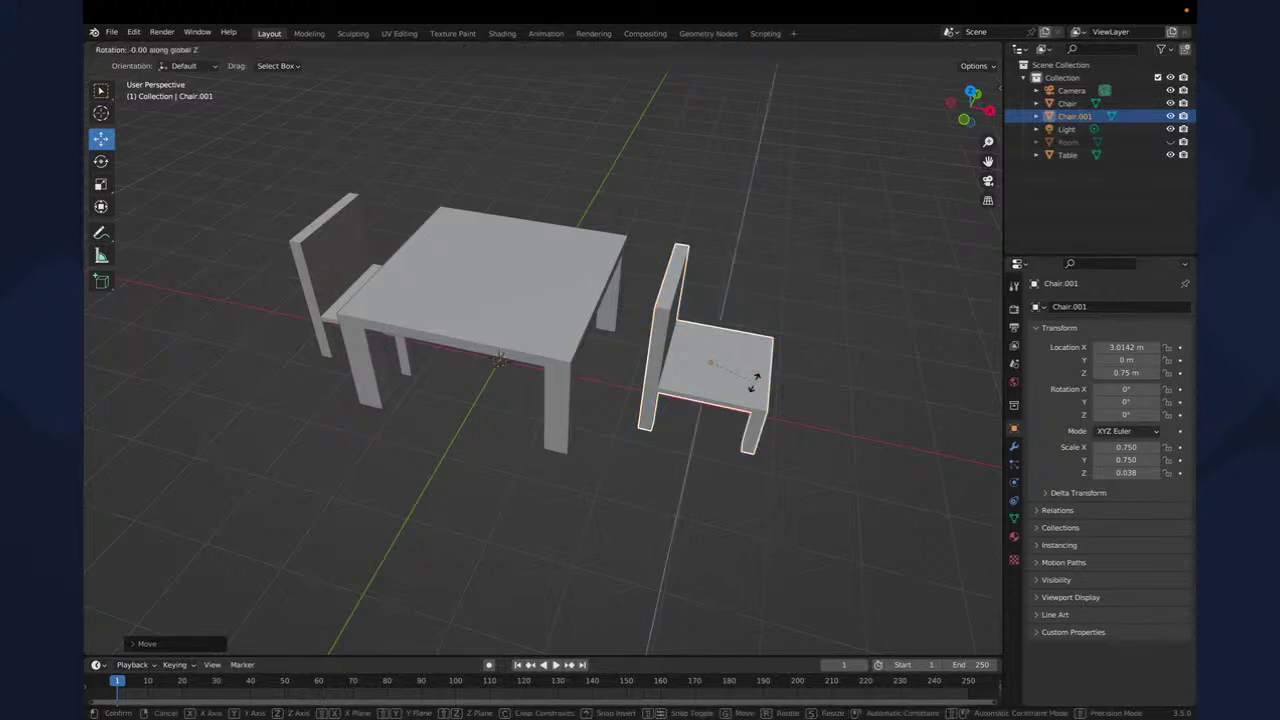
text(180)
key(Return)
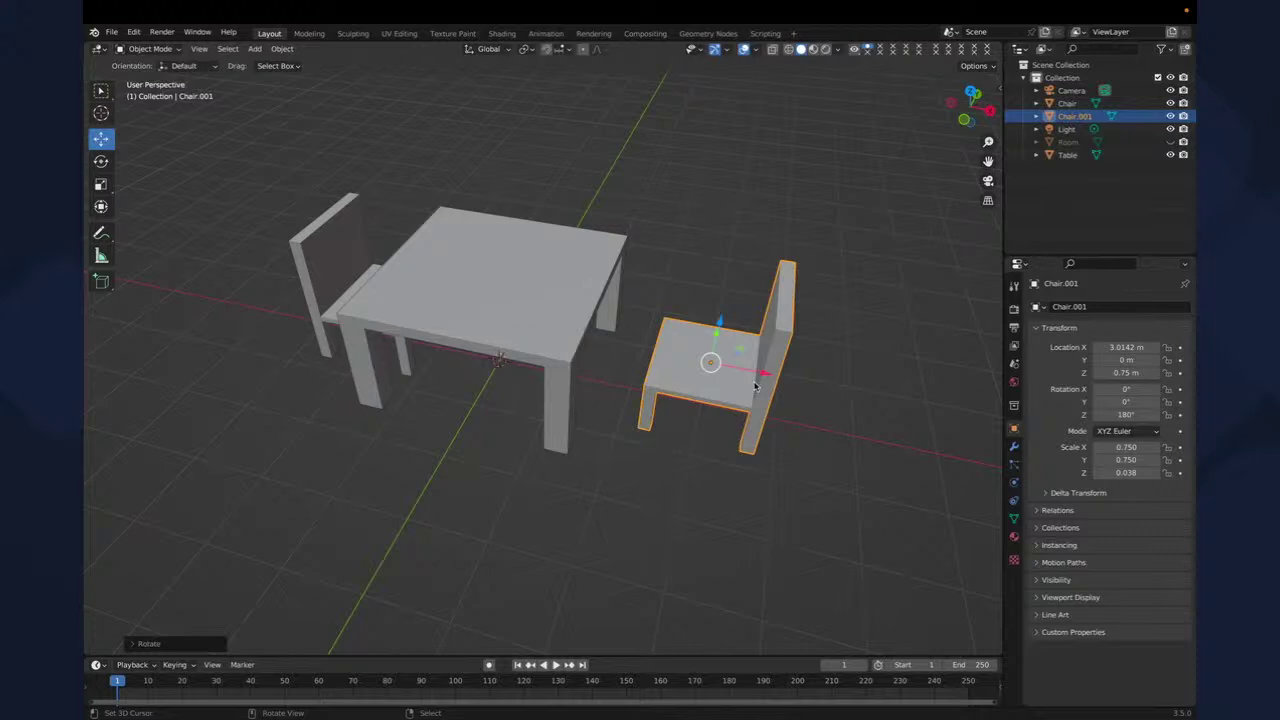
drag(767, 375, 705, 360)
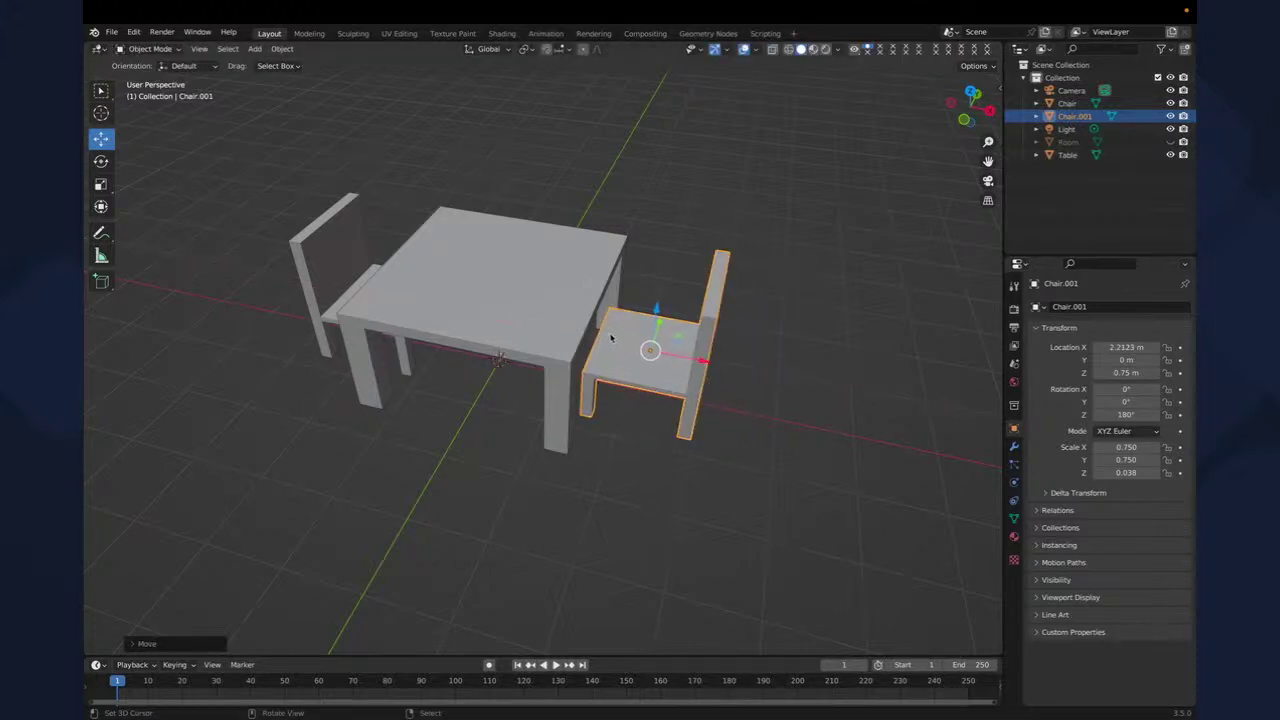
- Turn Chair.001 further to about 222° so it faces the table, then select the left chair
key(r)
key(z)
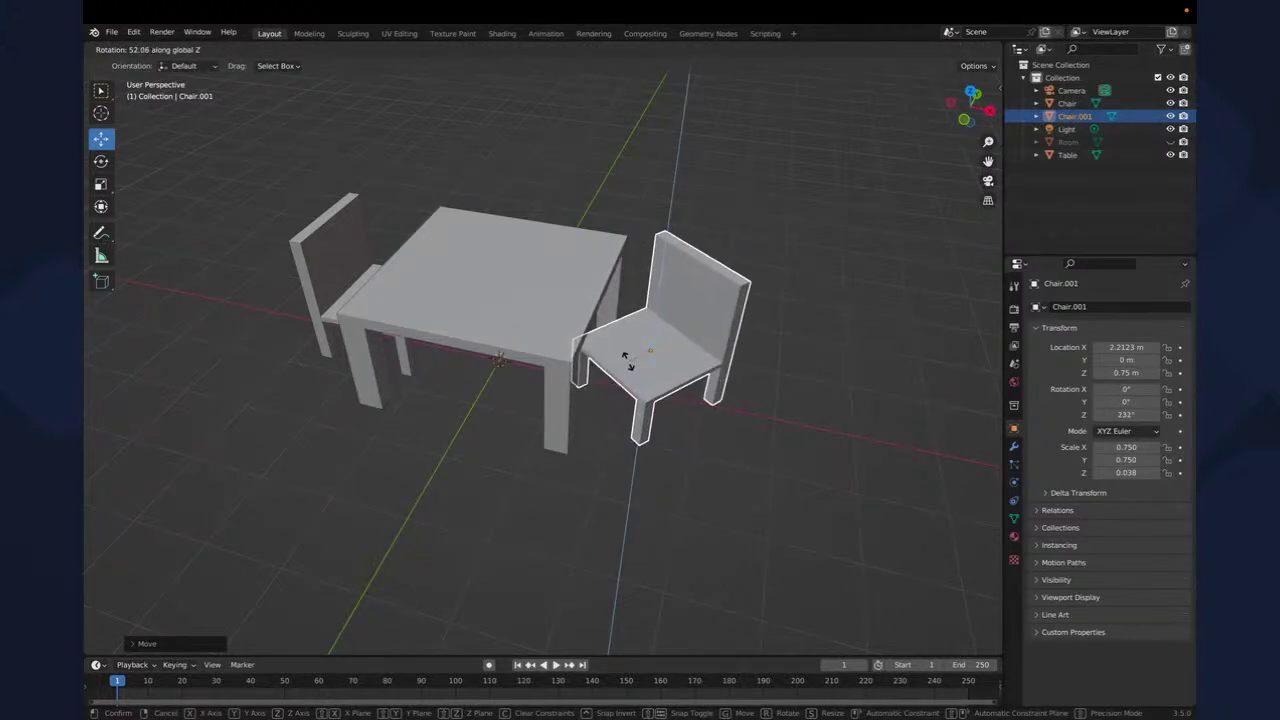
click(619, 363)
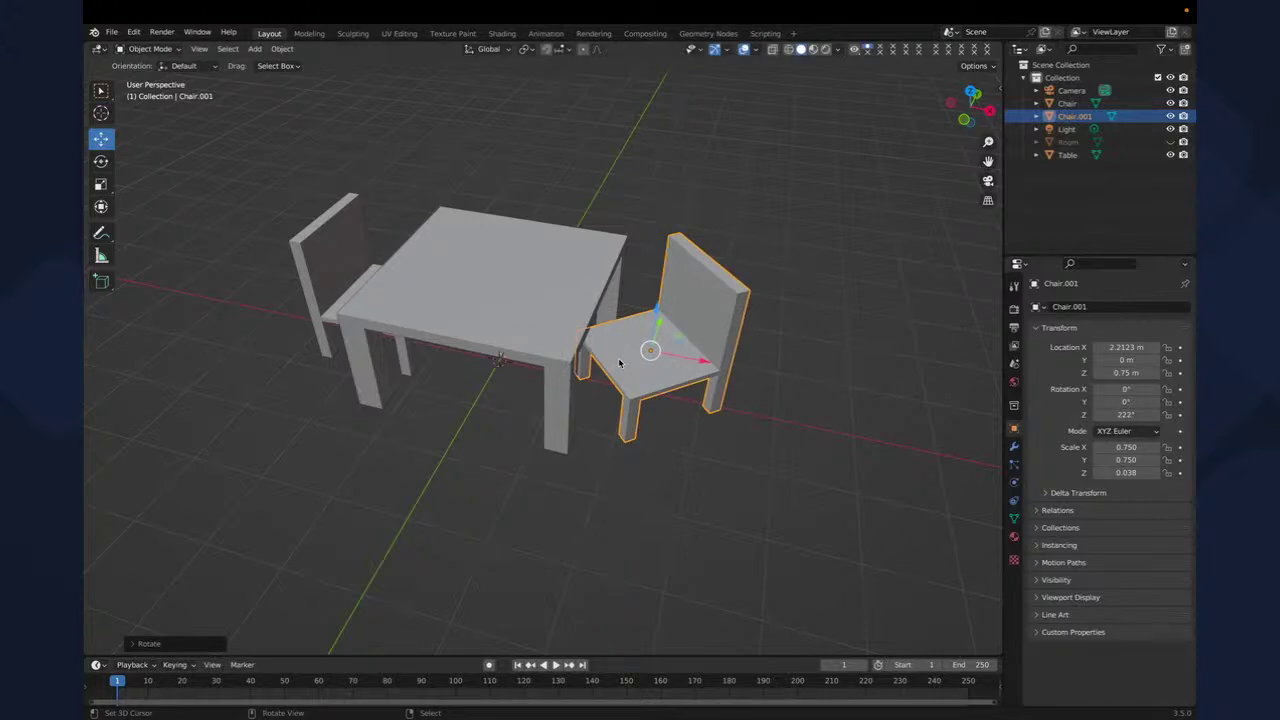
shift+middle_drag(397, 281, 362, 322)
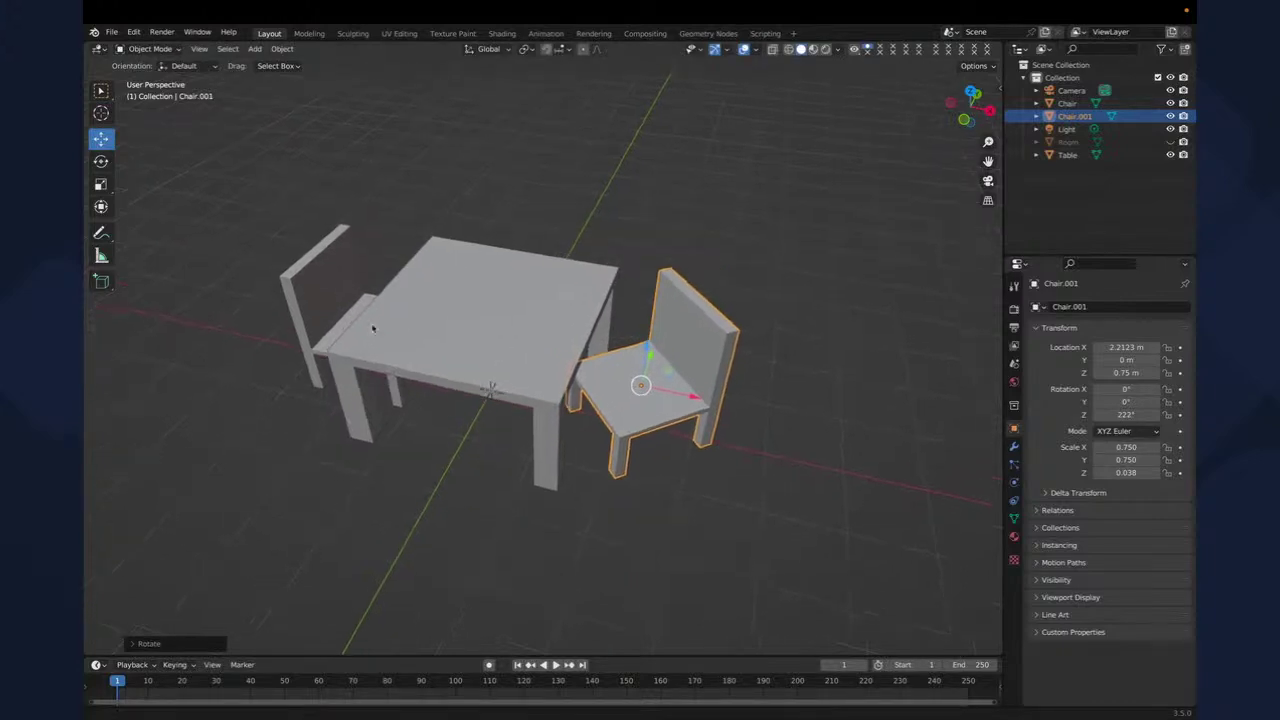
click(343, 310)
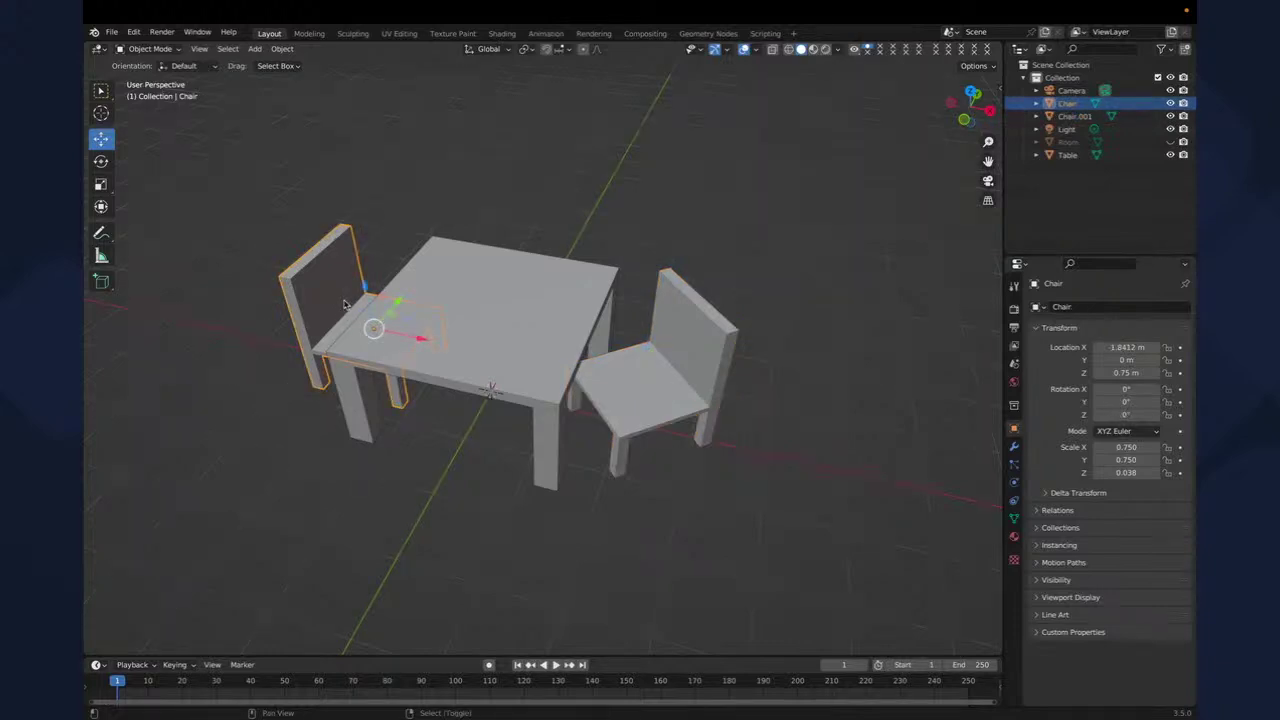
- Duplicate the left chair, move the copy 4 m along Y and rotate it -90° around Z
key(shift+d)
key(y)
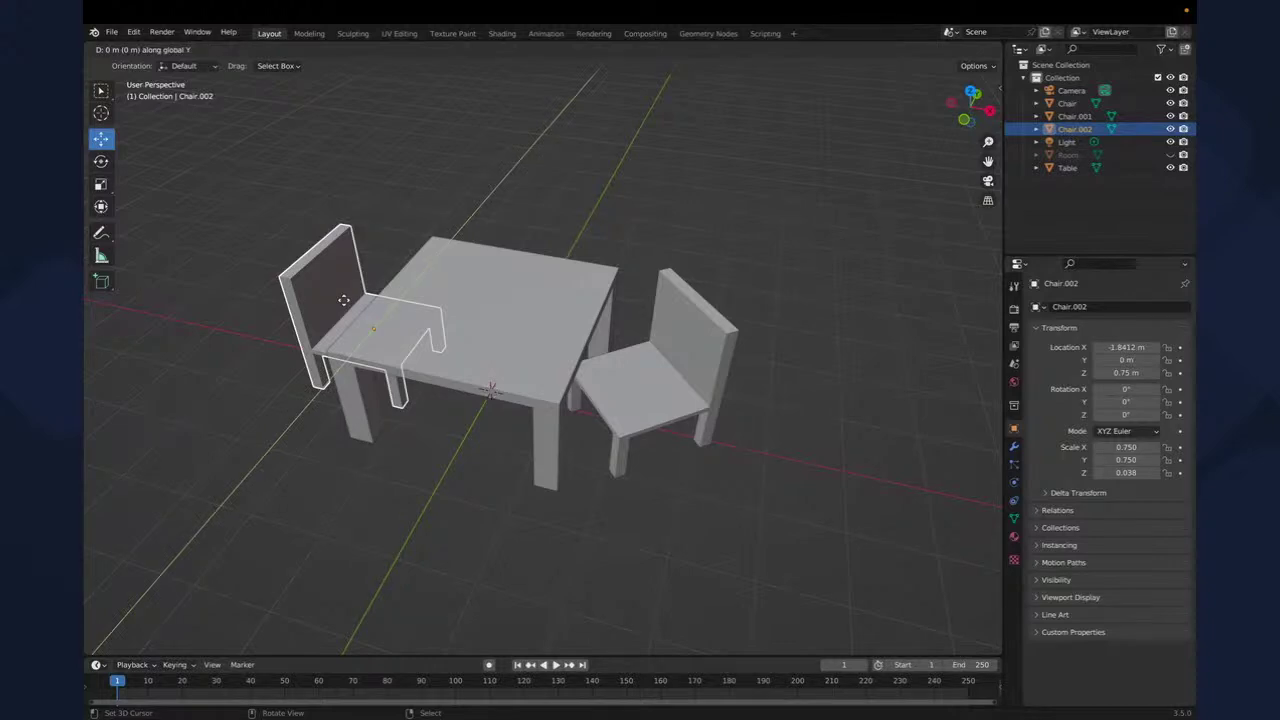
key(4)
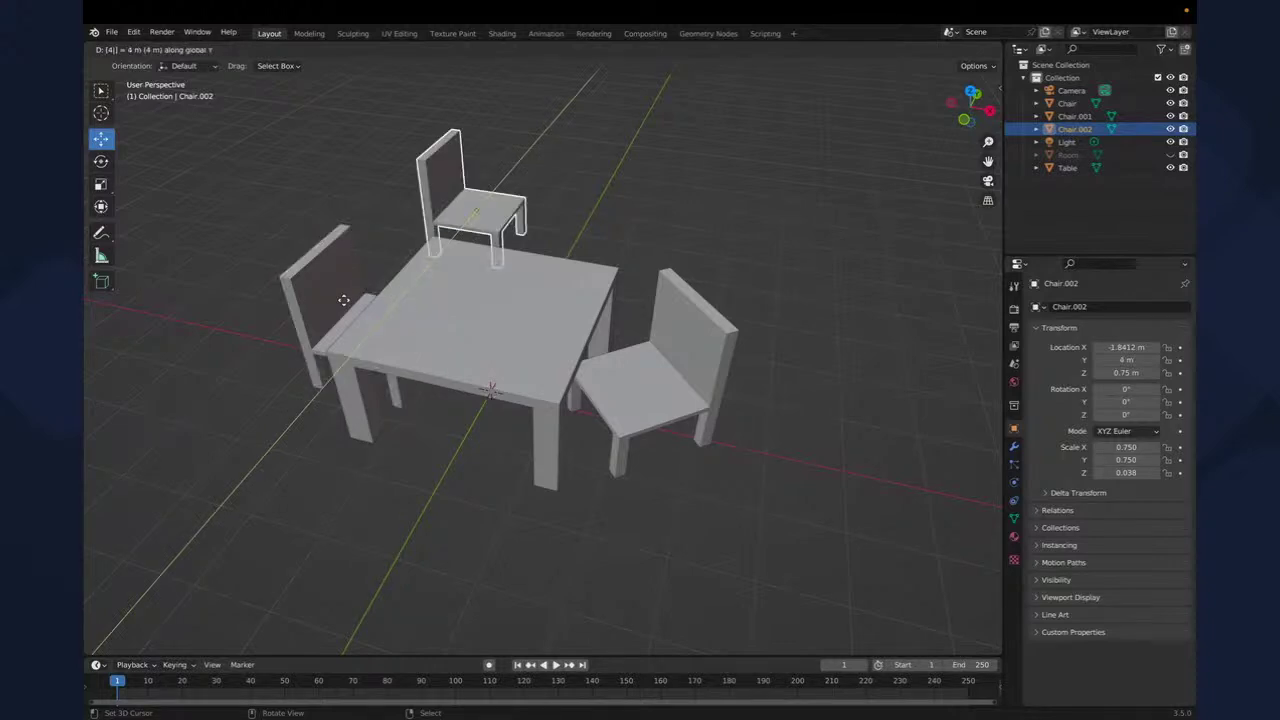
key(Return)
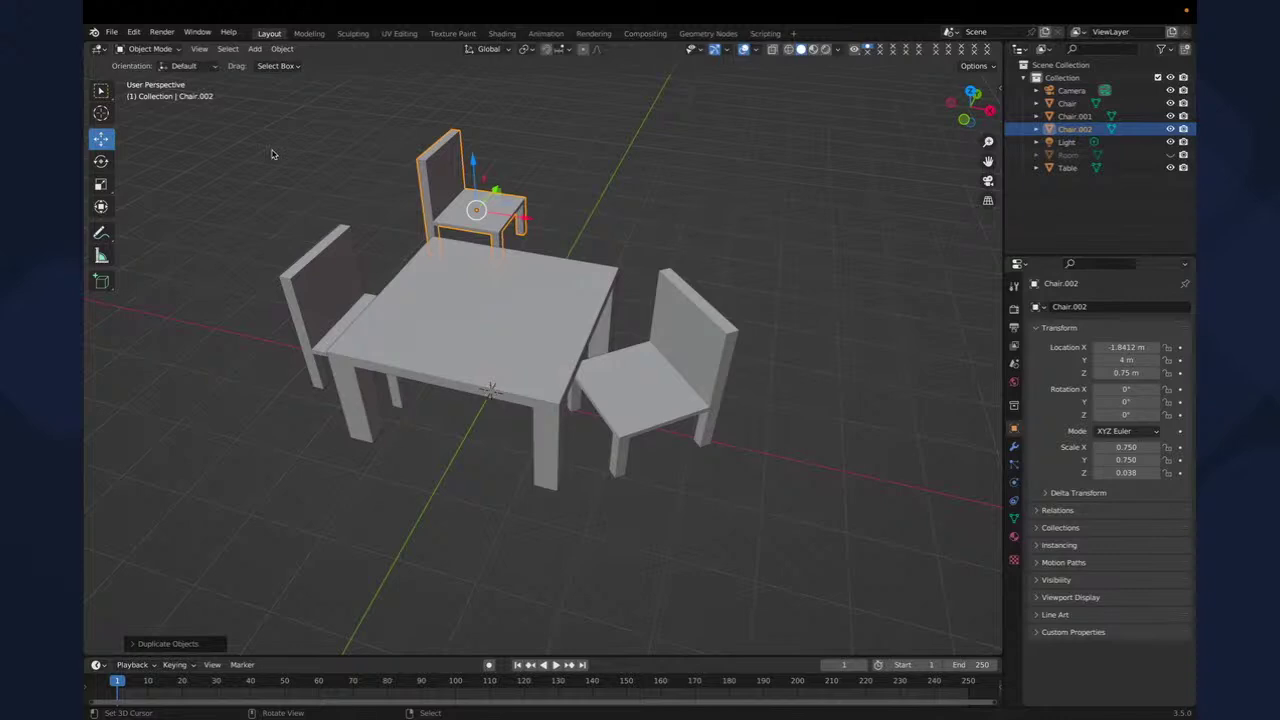
text(rz-90)
key(Return)
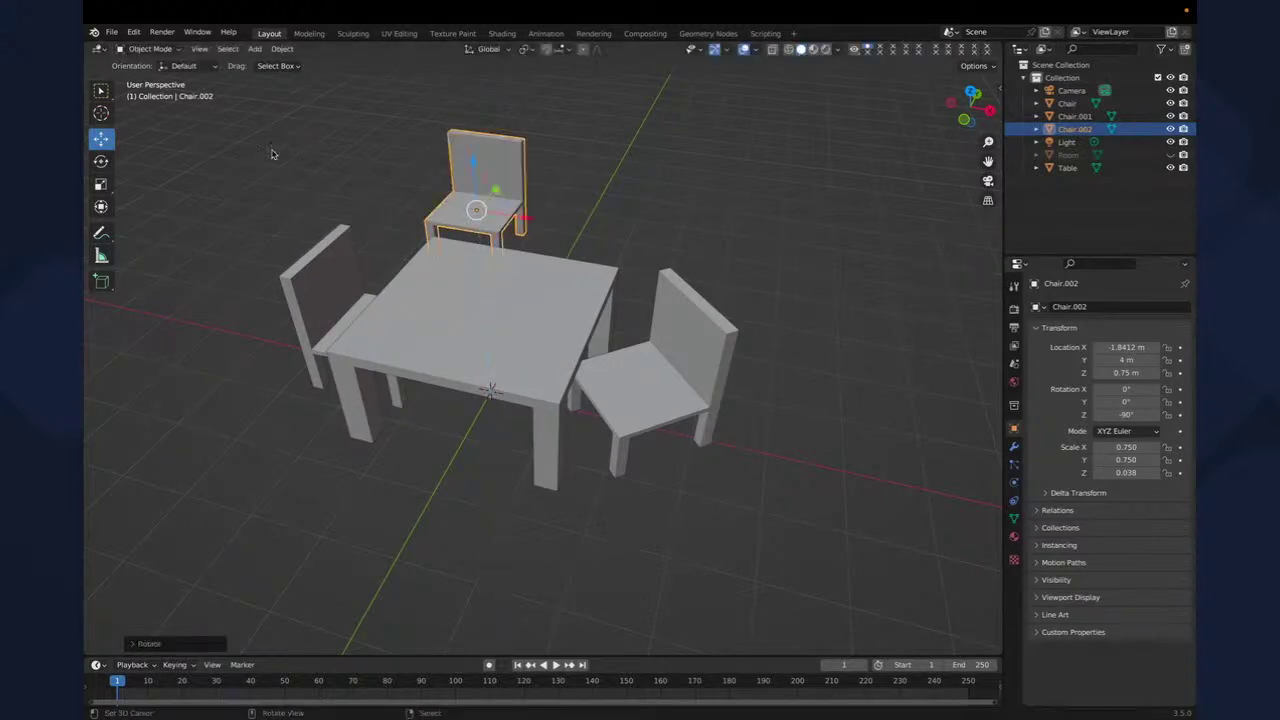
- Position Chair.002 behind the table's far side at about Y 2.88 m
key(g)
key(x)
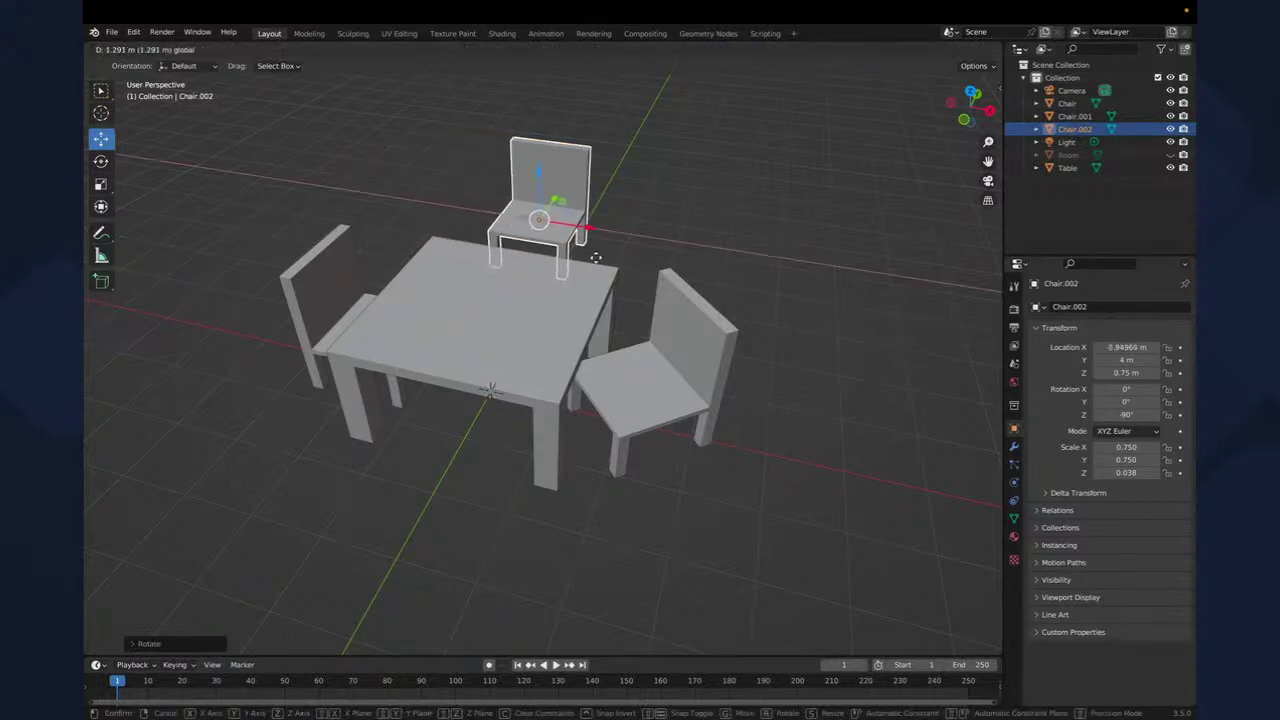
click(562, 257)
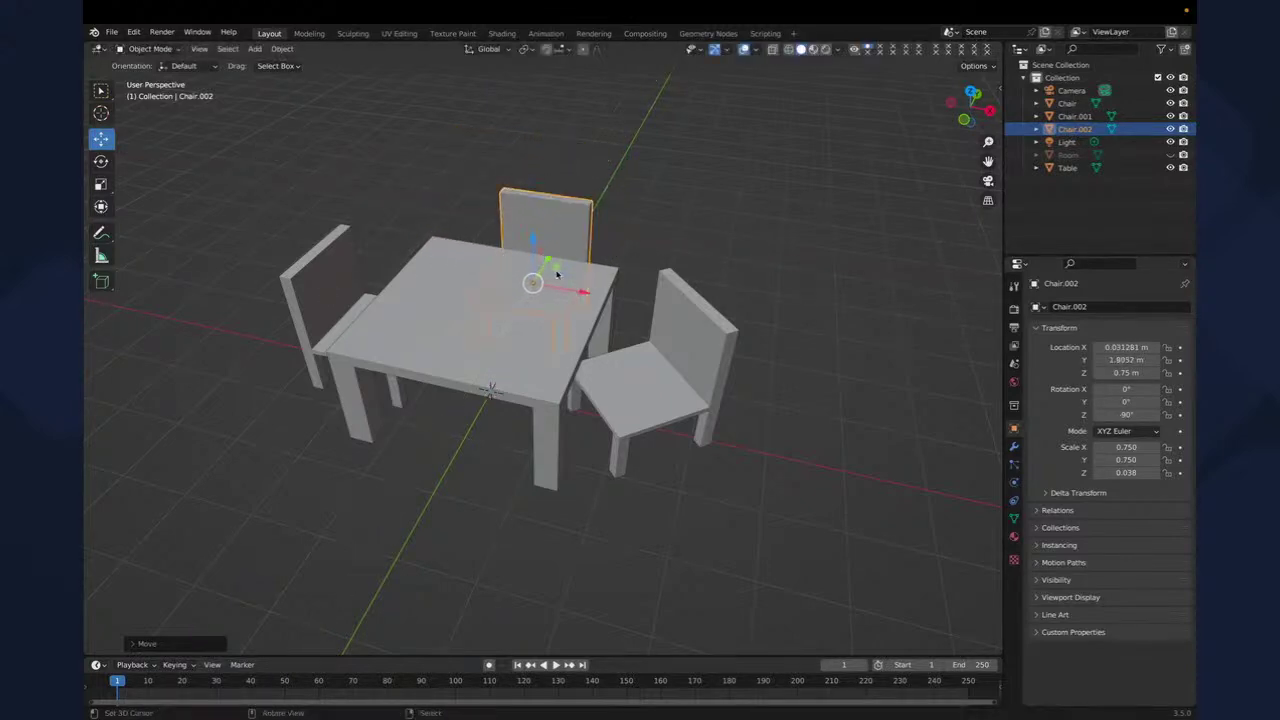
mouse_move(562, 257)
mouse_down()
mouse_move(603, 270)
mouse_move(565, 266)
mouse_up()
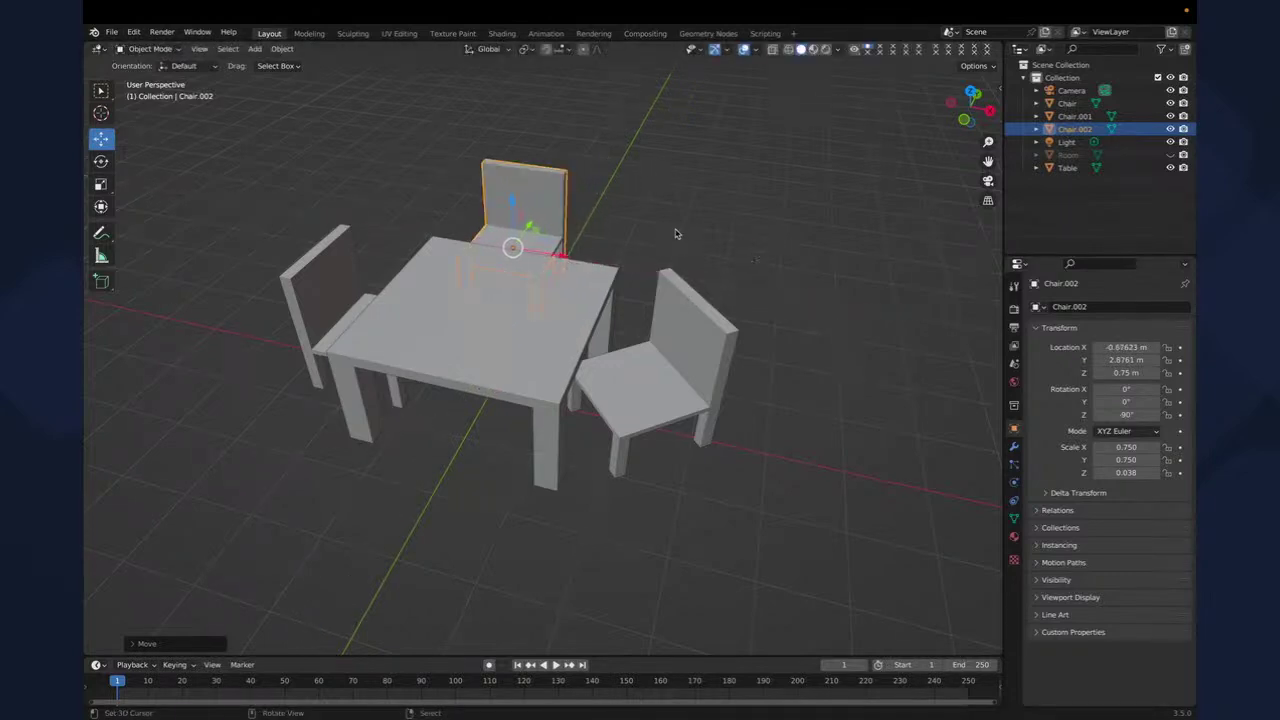
click(686, 236)
mouse_move(683, 290)
middle_down()
mouse_move(633, 323)
mouse_move(672, 280)
middle_up()
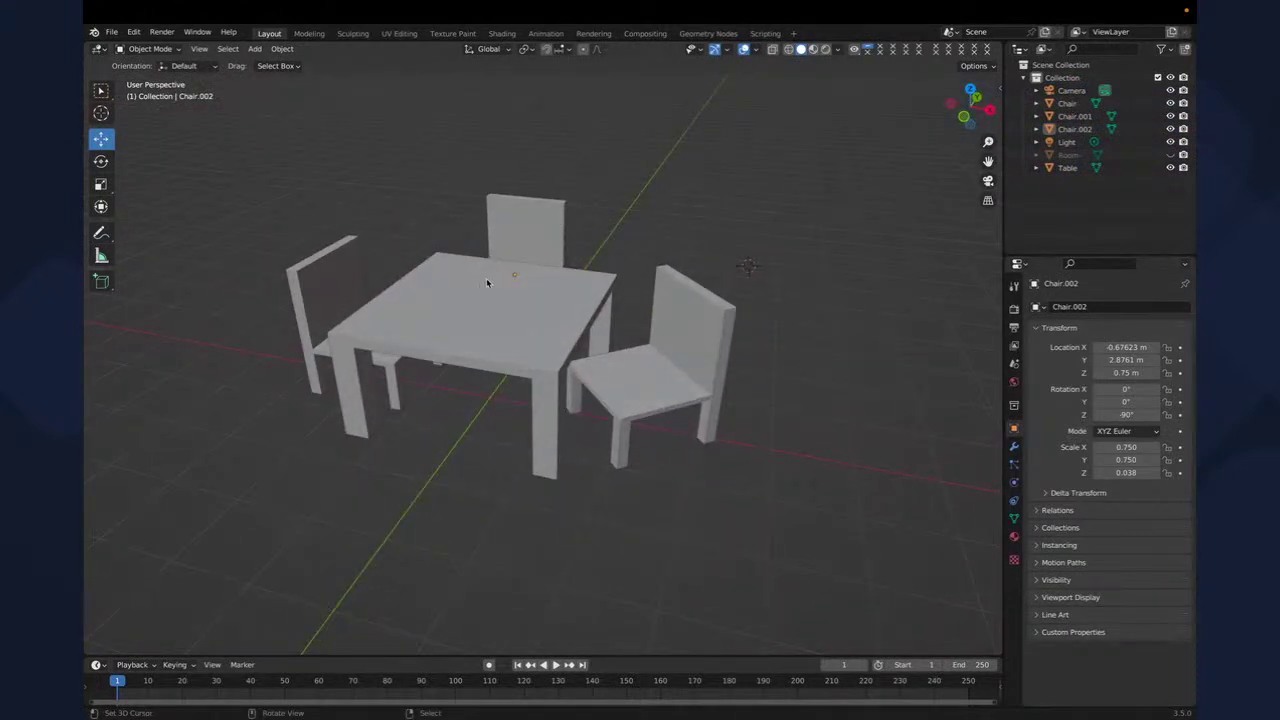
middle_drag(489, 280, 488, 284)
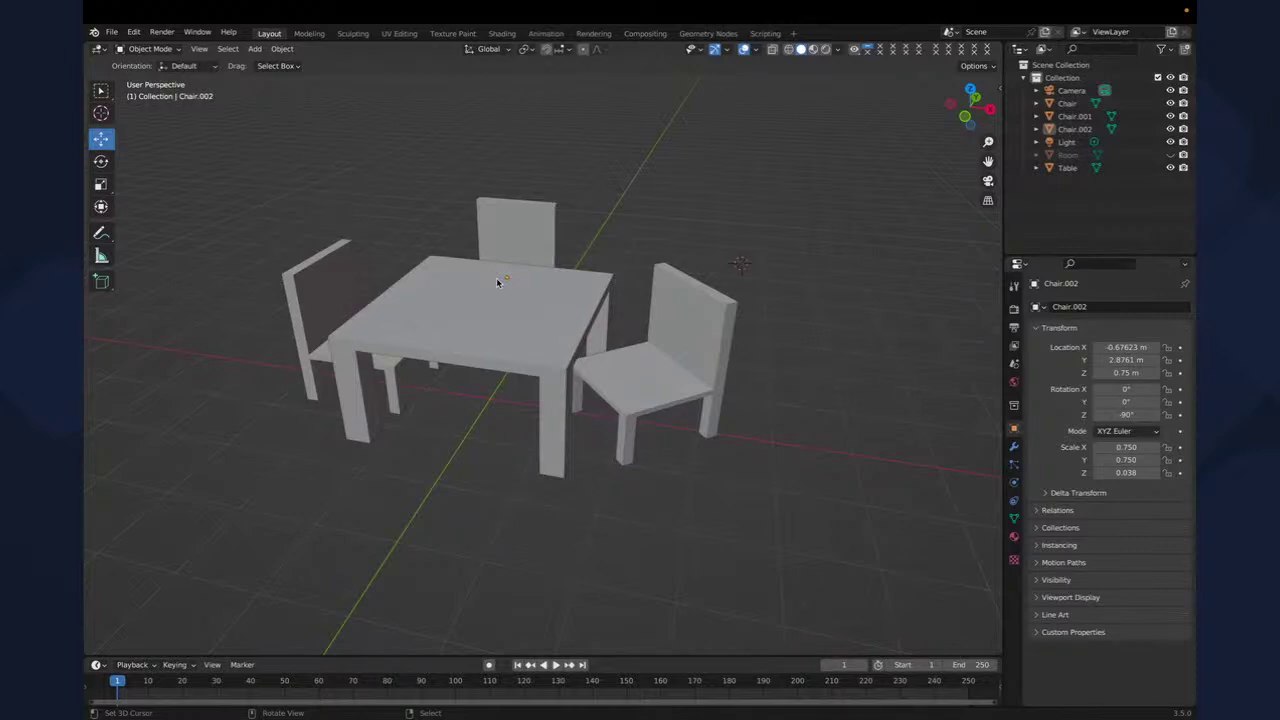
- Select all of the Table mesh and unwrap it with Smart UV Project (66° angle limit, zero margin)
click(520, 330)
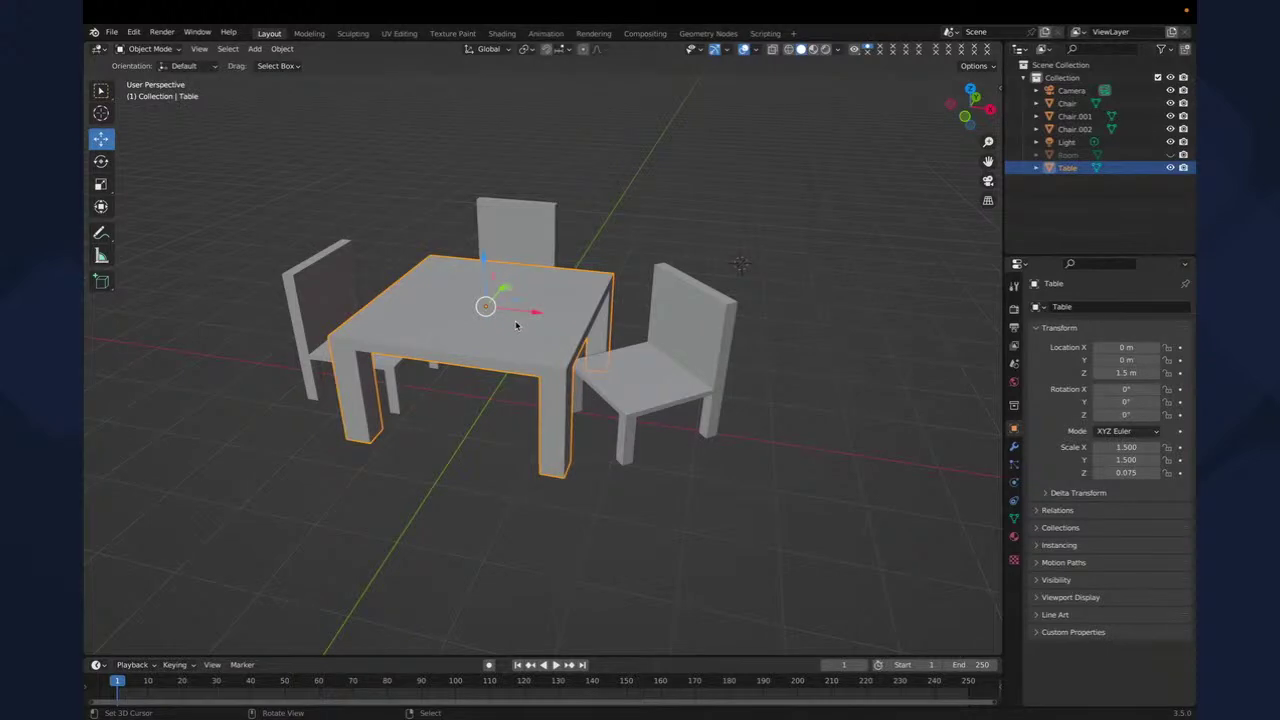
key(Tab)
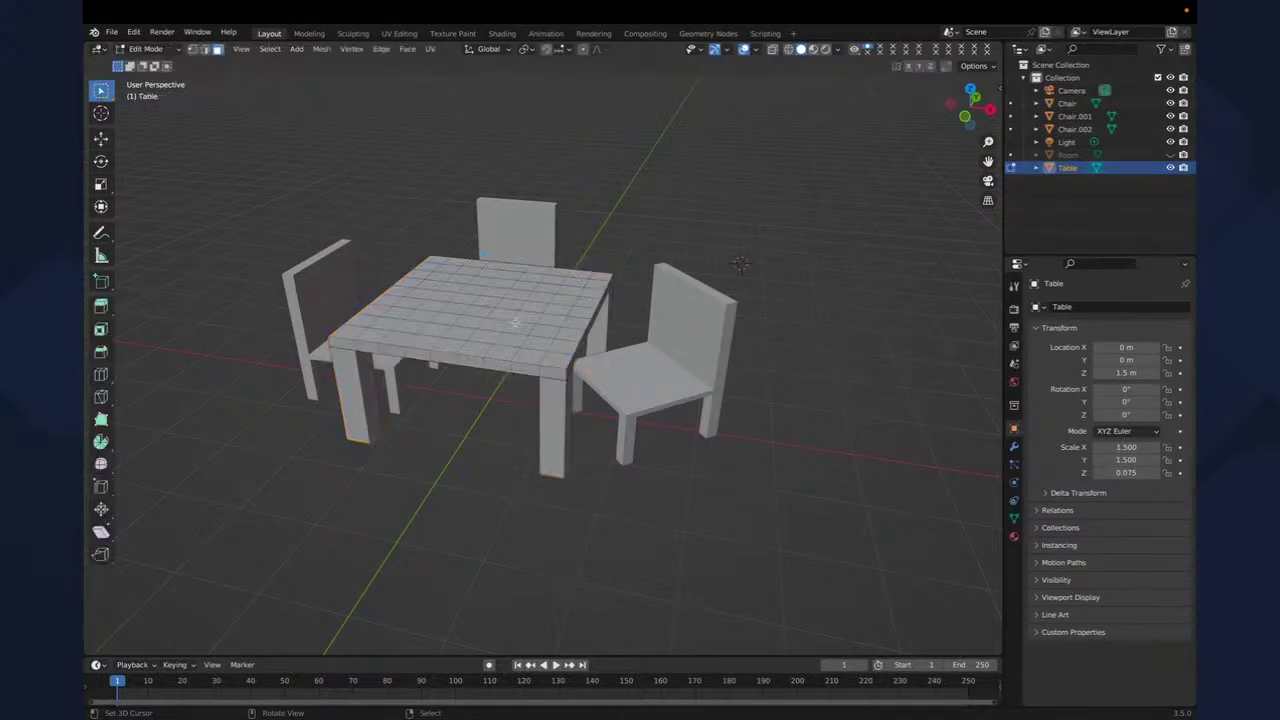
key(a)
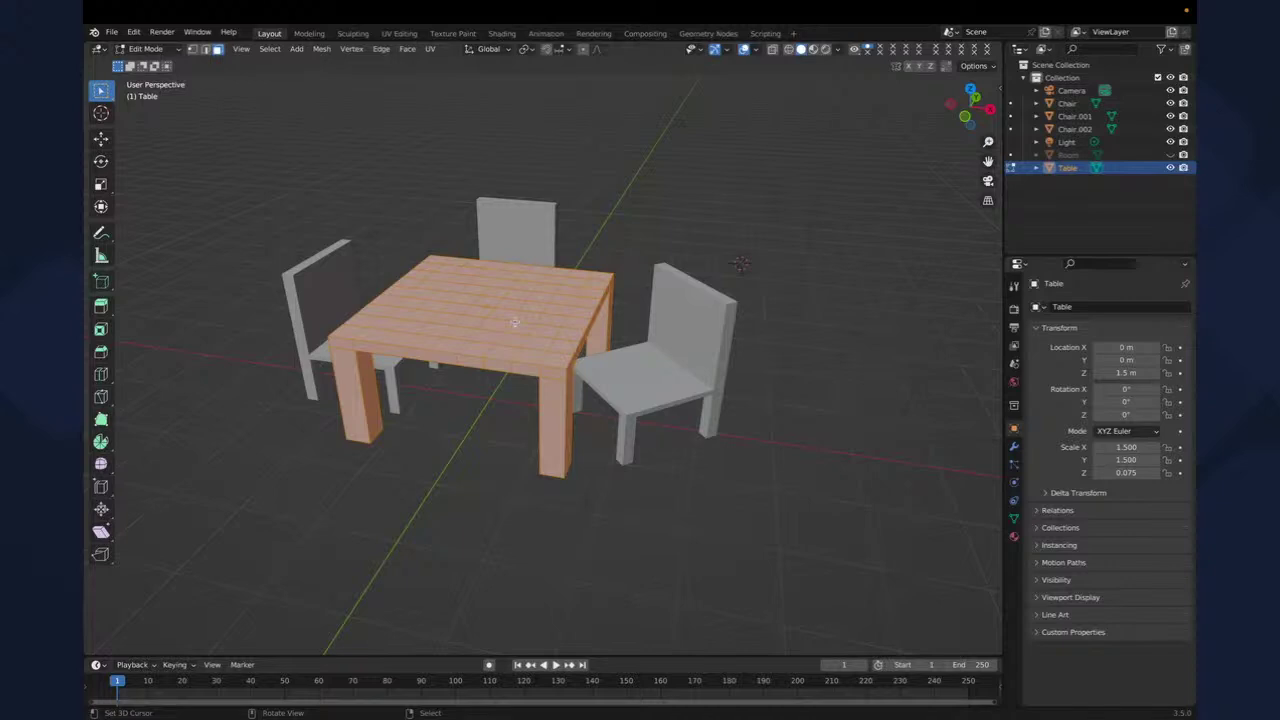
key(u)
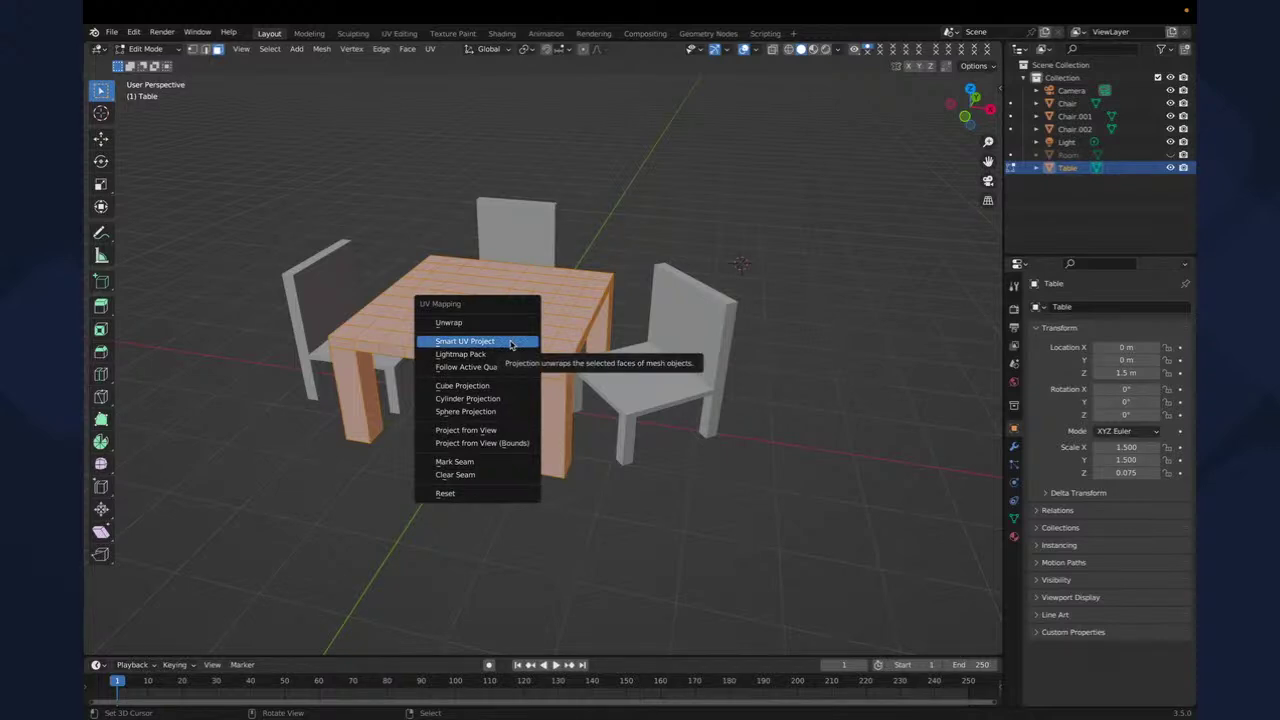
click(511, 344)
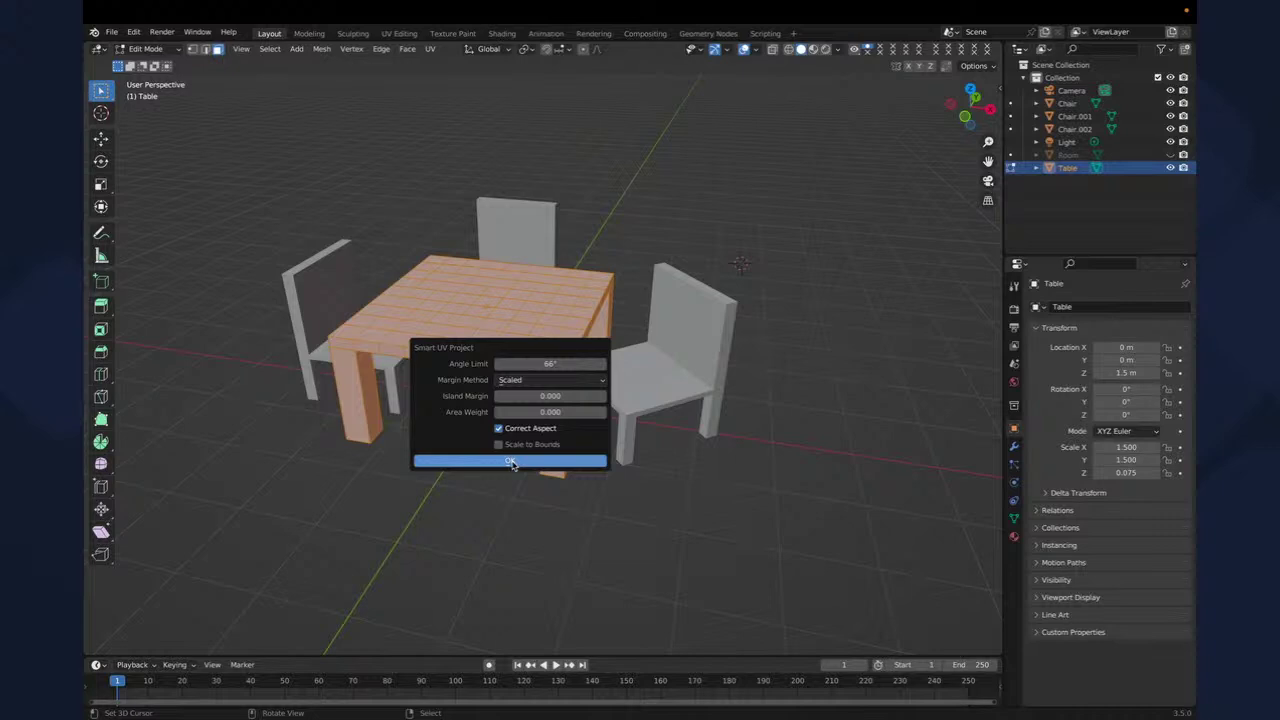
click(510, 461)
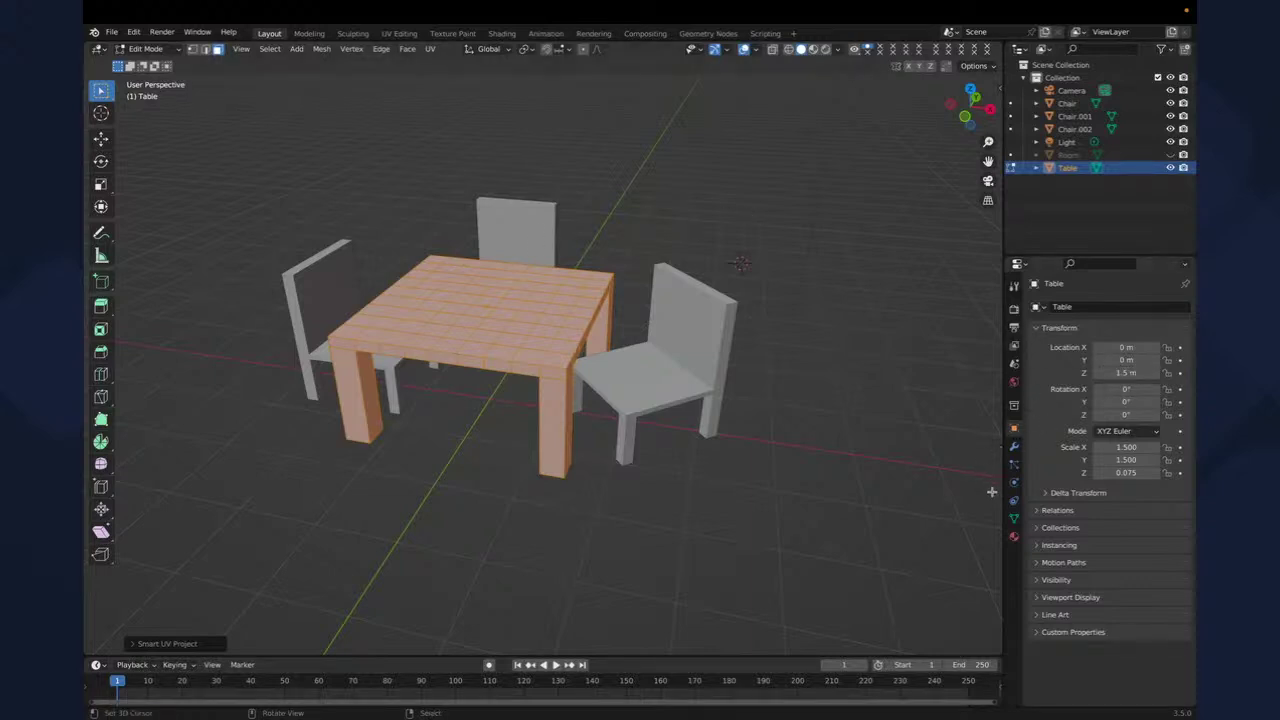
- Add a new node-based material slot to the table and name the material 'Table'
click(1014, 538)
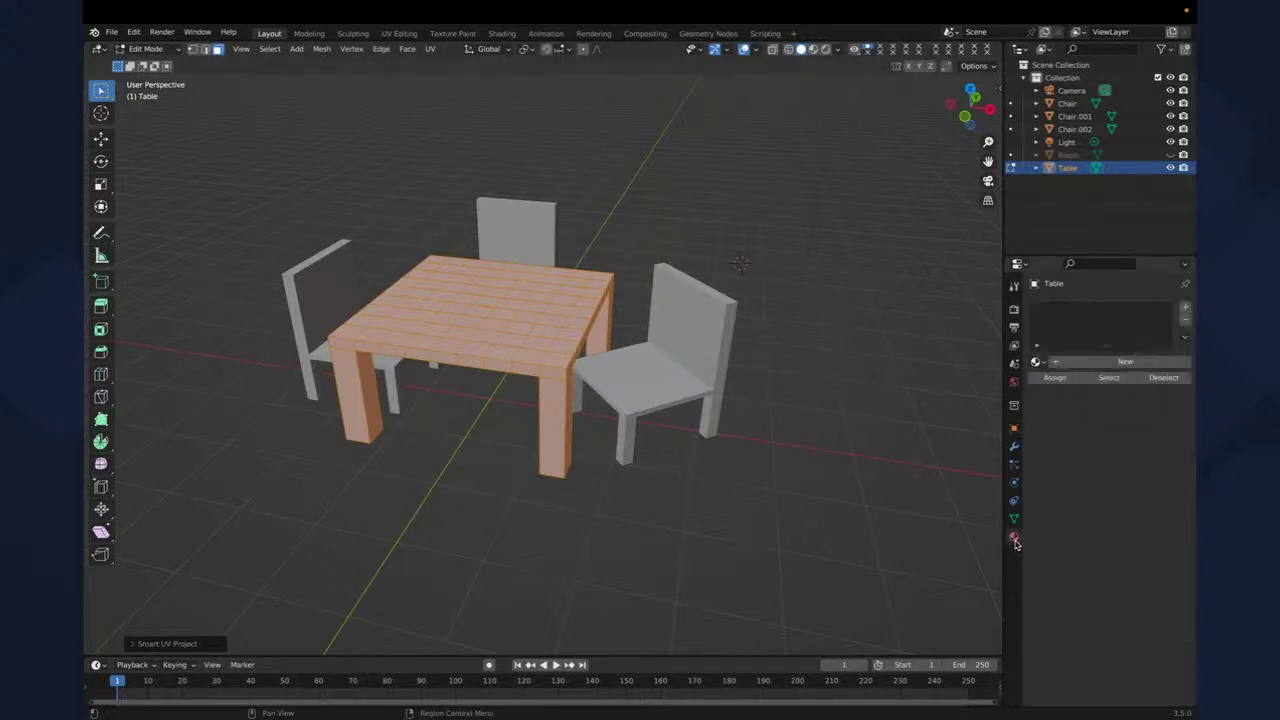
click(1186, 309)
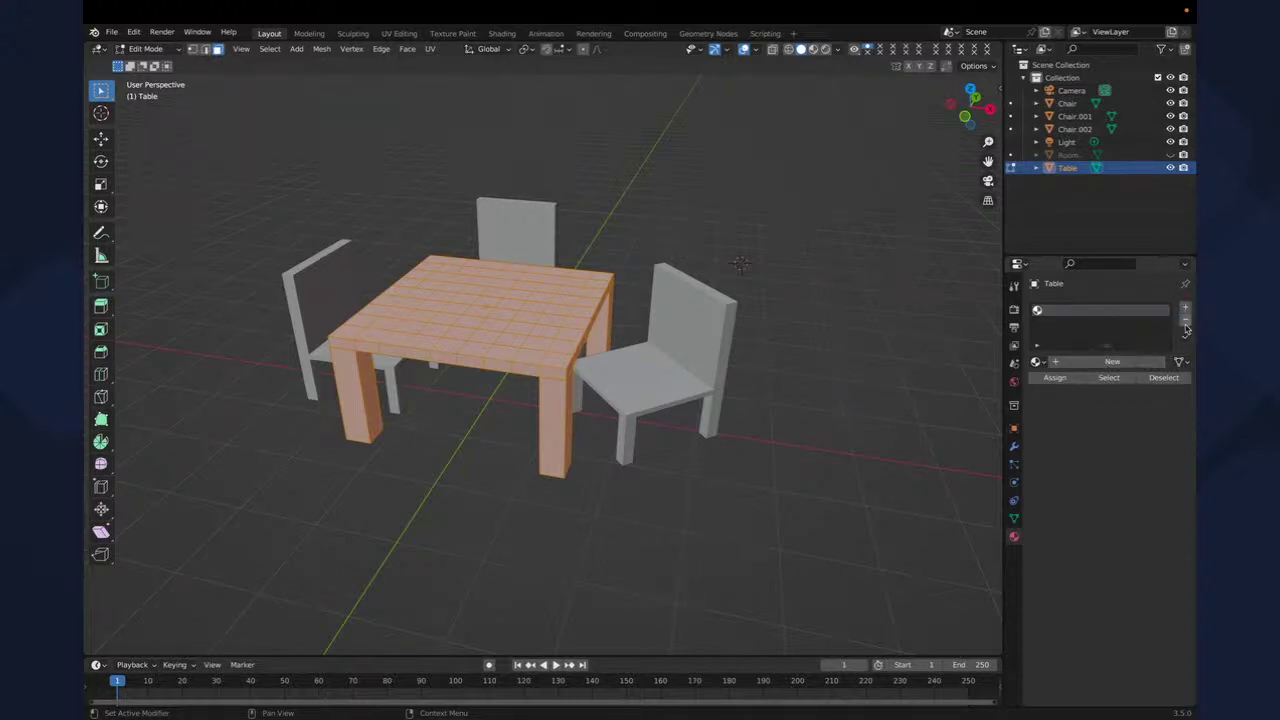
click(1114, 361)
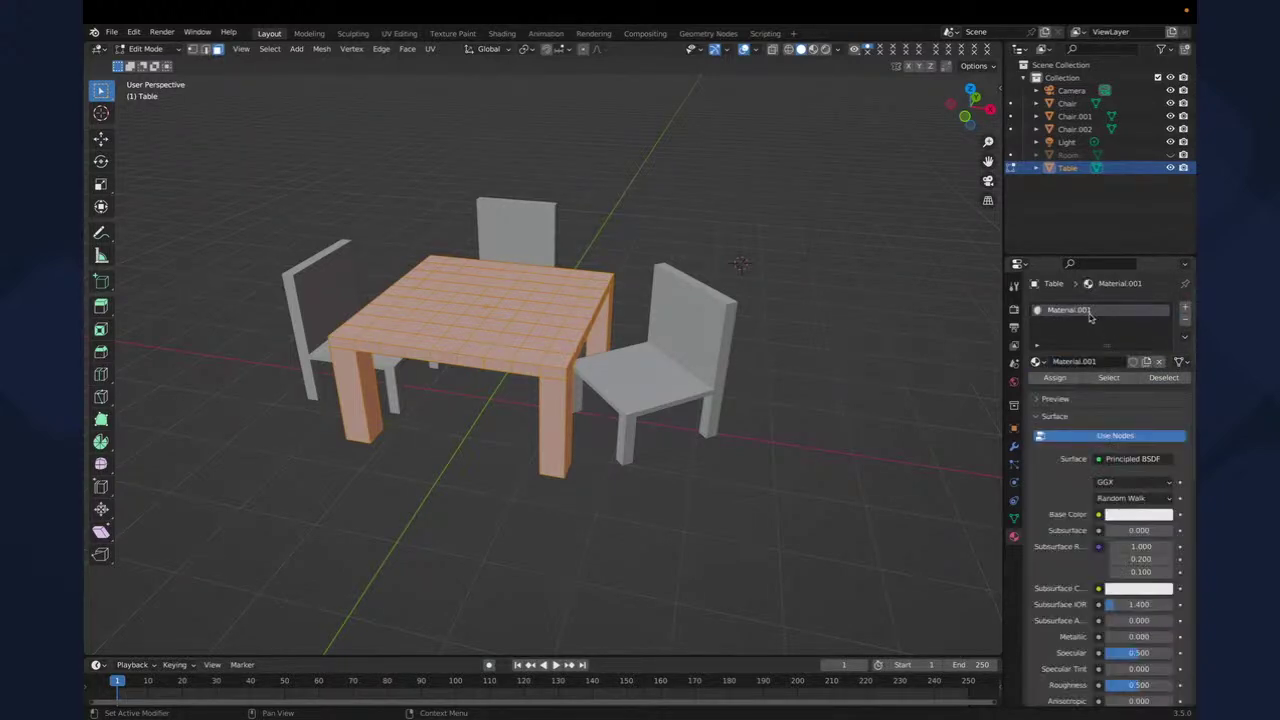
double_click(1092, 314)
text(Table)
key(Return)
click(1089, 439)
click(1089, 437)
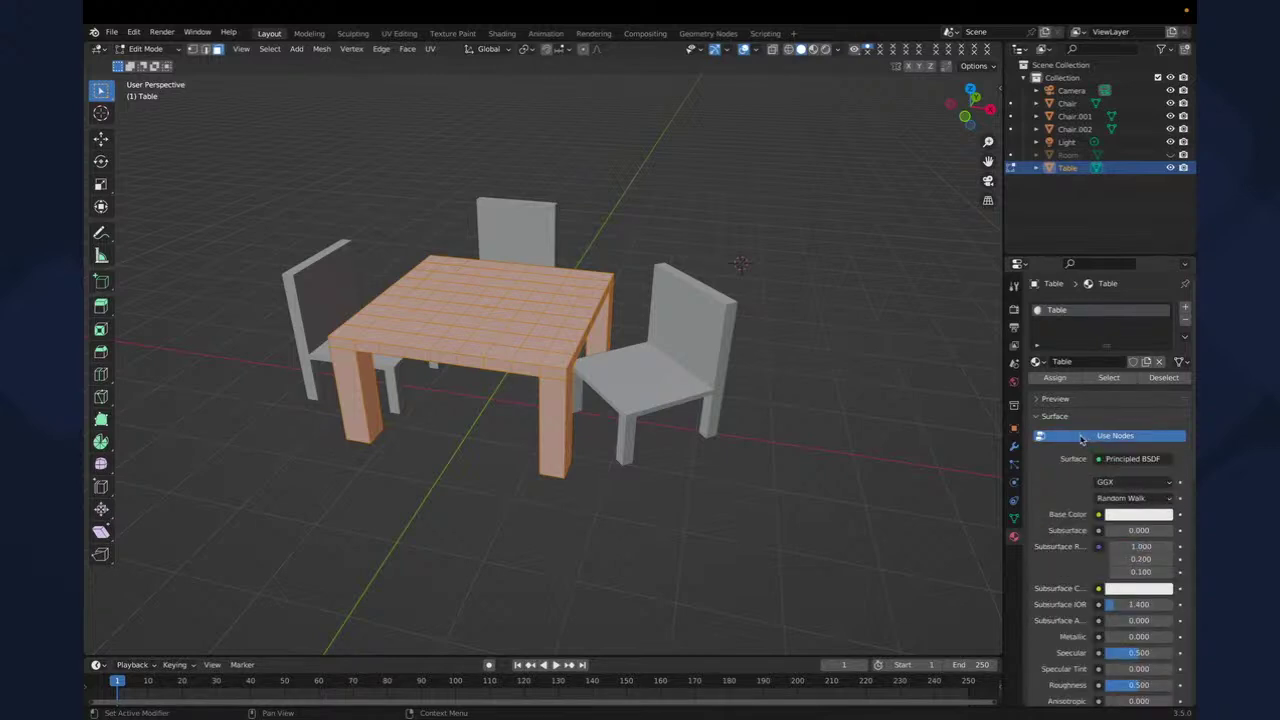
- In the Shading workspace, make the table's Principled BSDF node active
click(500, 34)
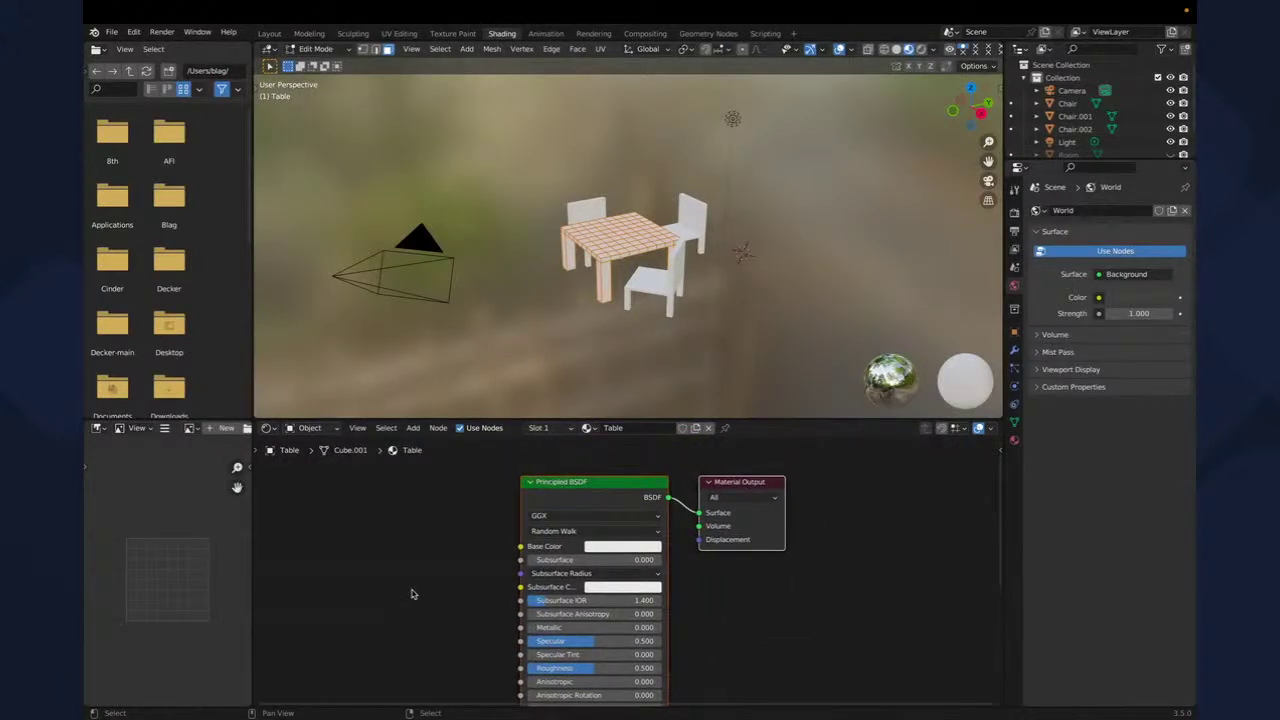
click(584, 502)
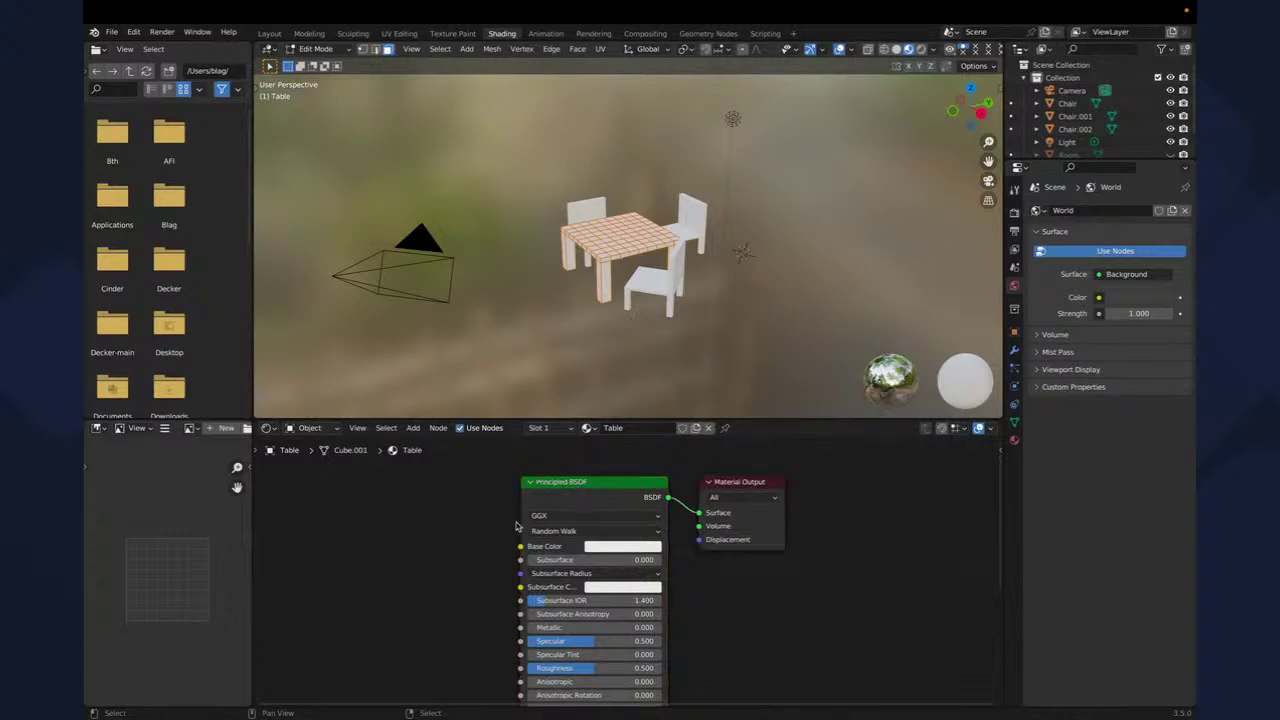
click(576, 499)
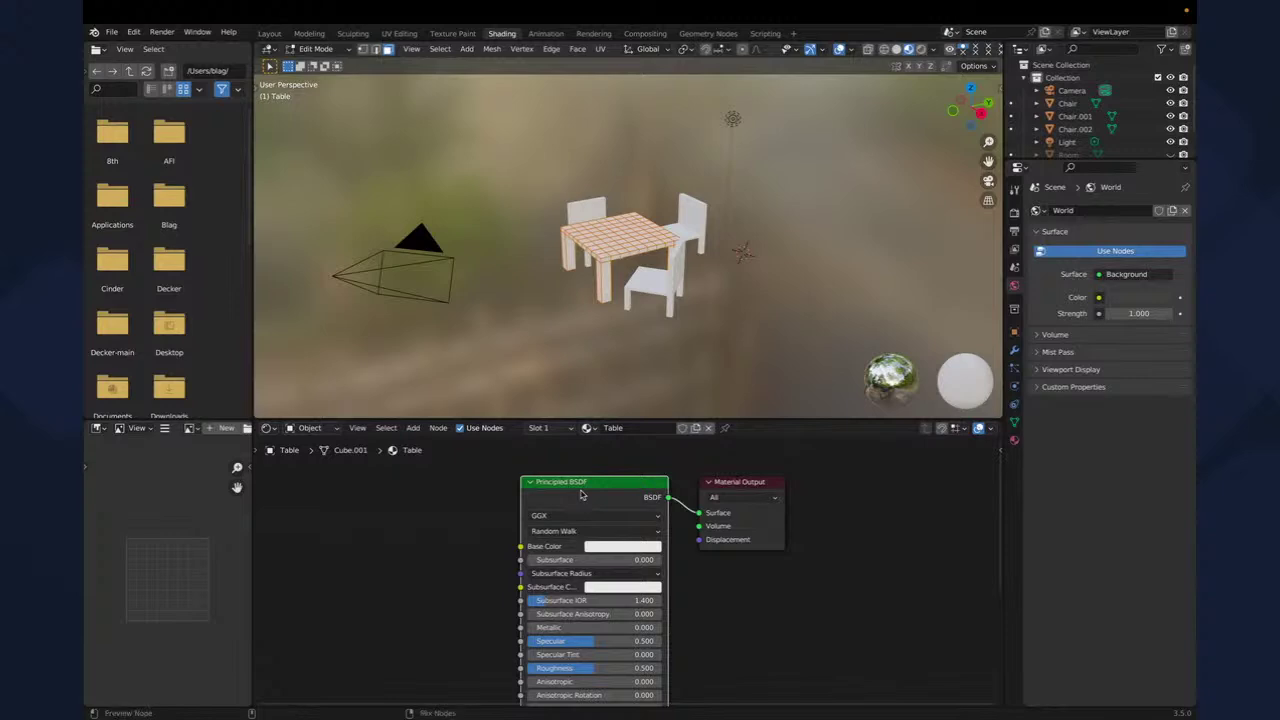
- Load the six fine_grained_wood maps from the Wood textures folder via Principled Texture Setup
key(ctrl+shift+t)
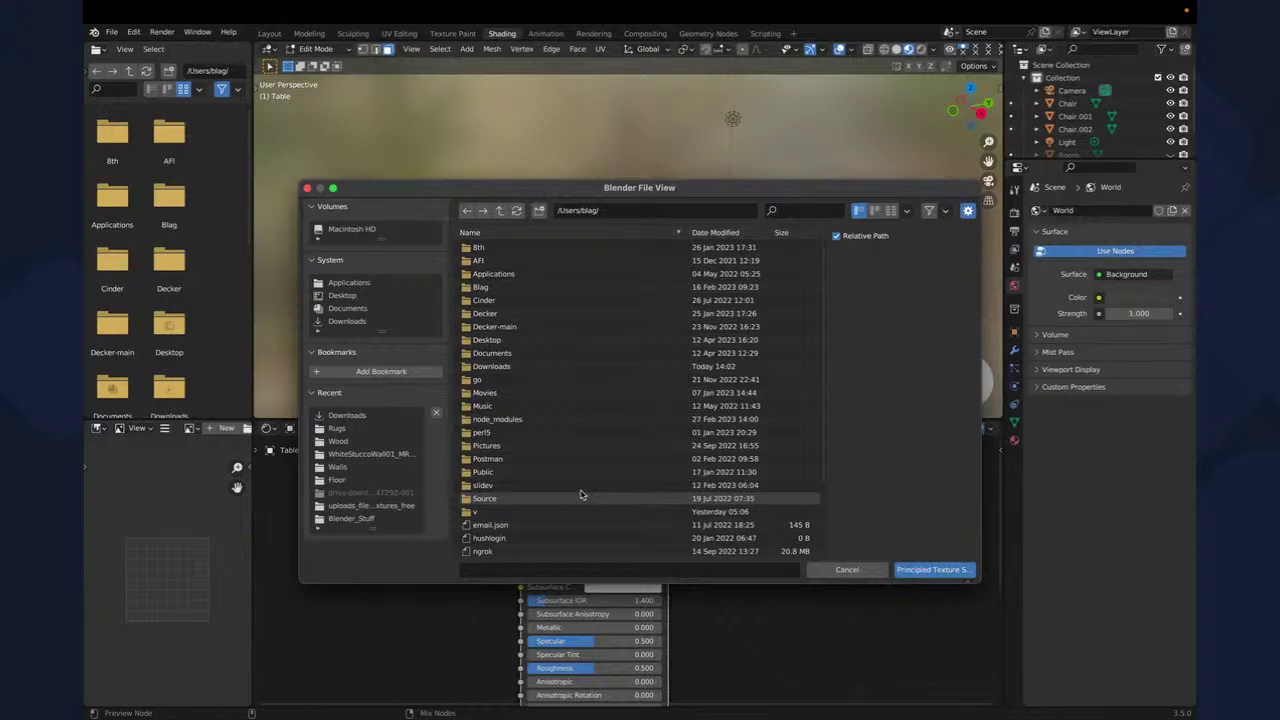
double_click(496, 288)
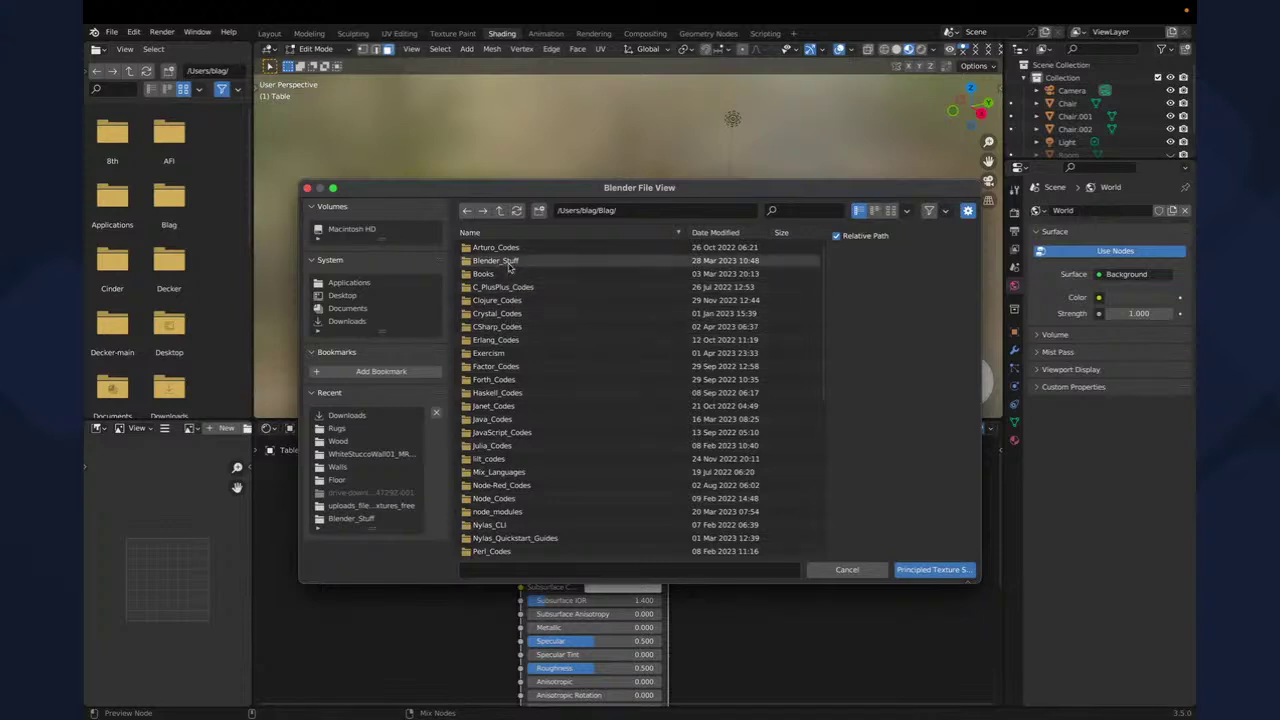
double_click(507, 261)
double_click(503, 249)
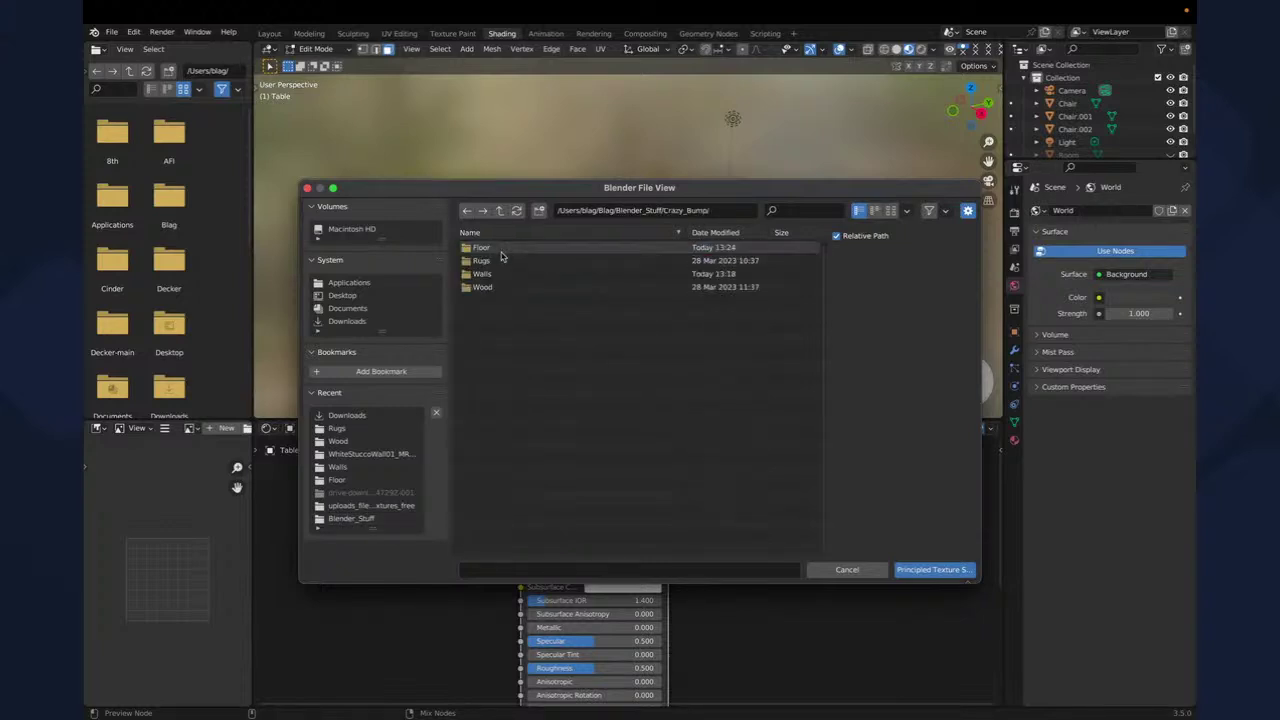
double_click(488, 287)
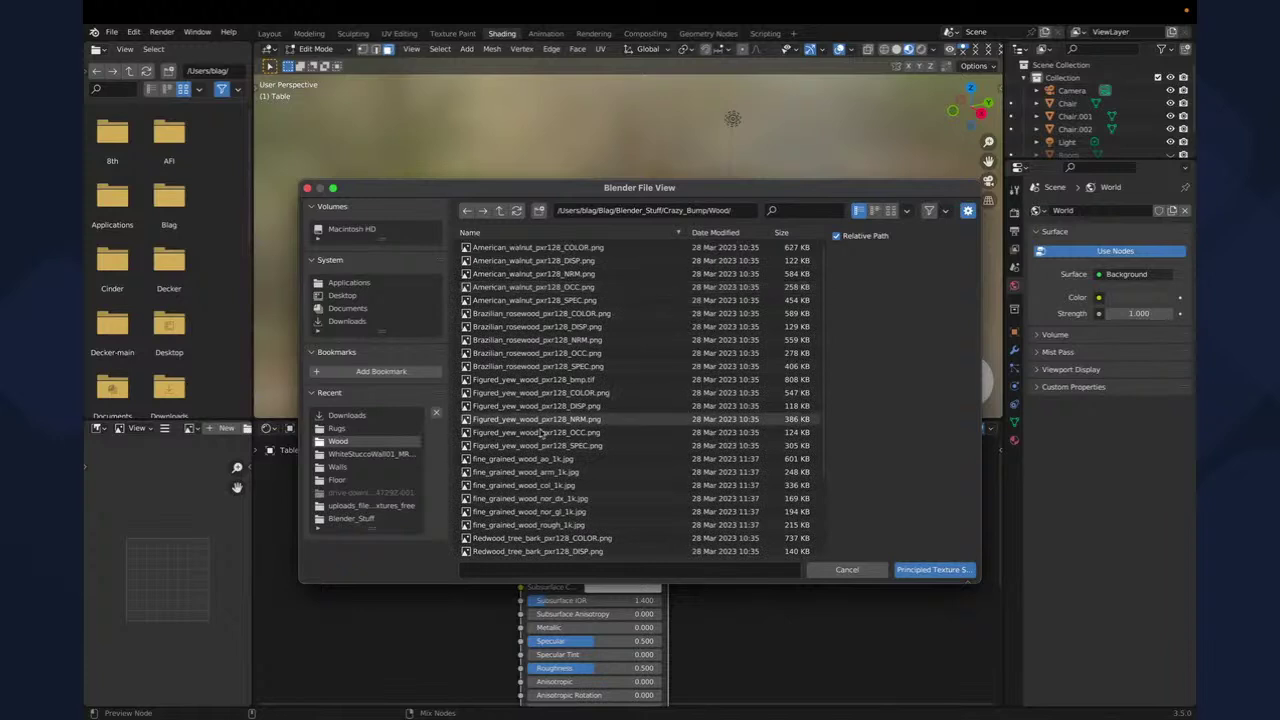
scroll(541, 432, down, 3)
scroll(541, 432, up, 3)
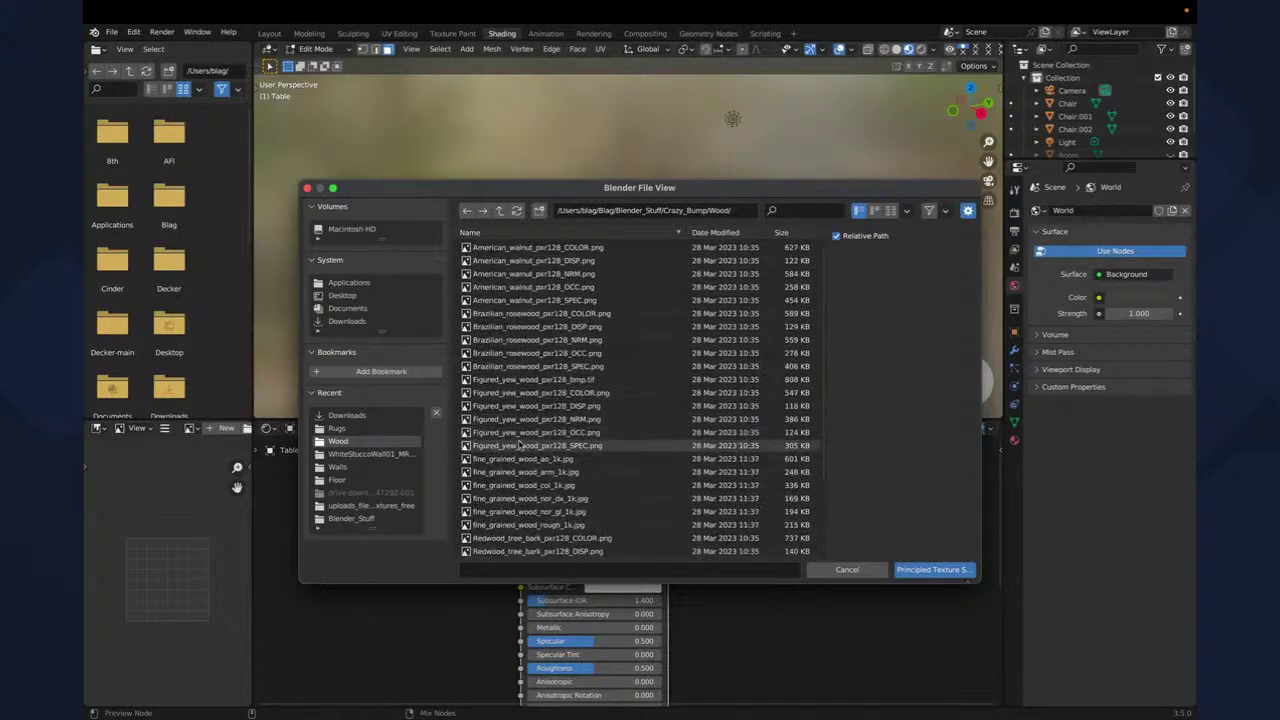
click(514, 458)
key(shift+Down)
key(shift+Down)
key(shift+Down)
key(shift+Down)
key(shift+Down)
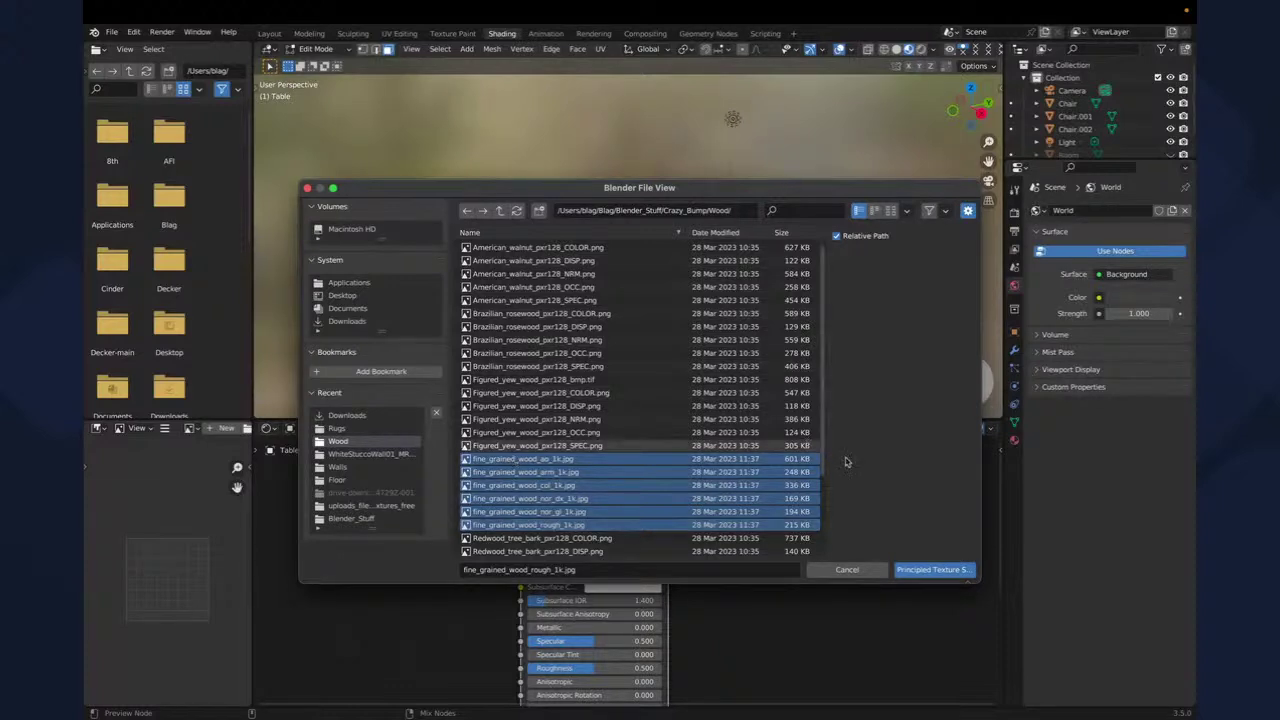
click(926, 572)
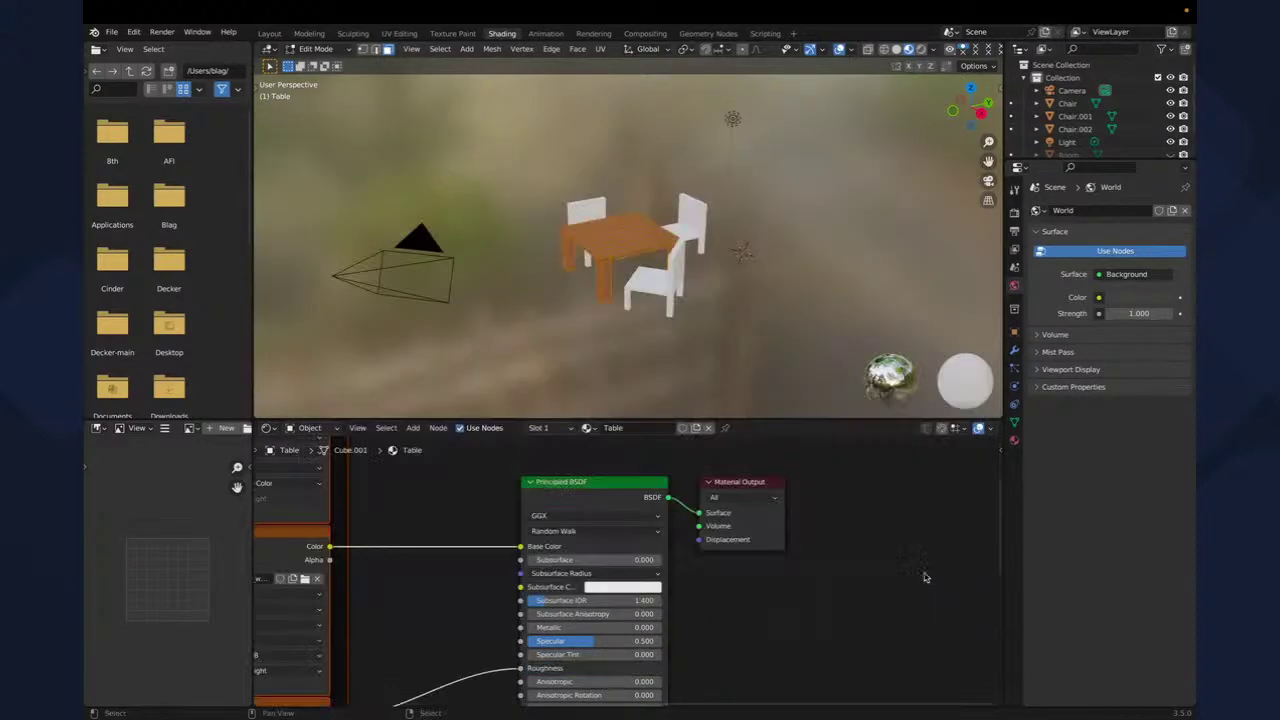
- Return to Object Mode in Layout and view the wood-grain table with Rendered viewport shading
middle_drag(386, 551, 640, 642)
middle_drag(298, 595, 543, 530)
middle_drag(391, 531, 560, 478)
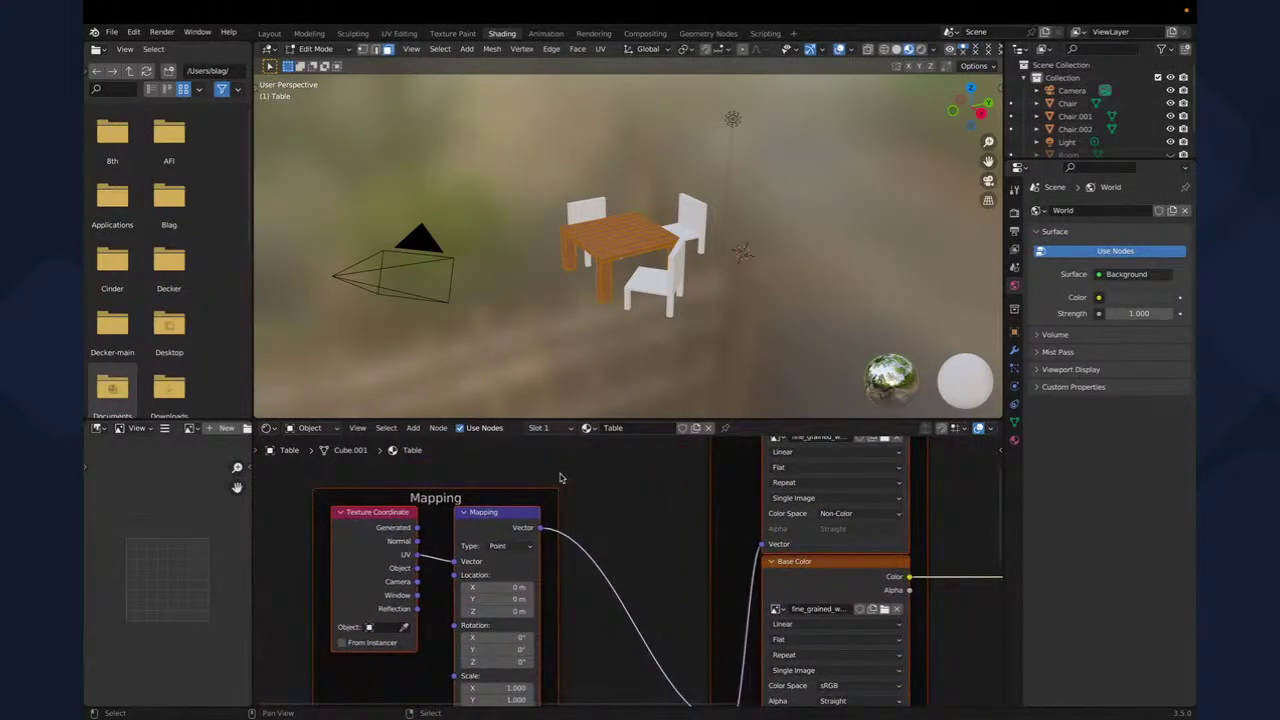
key(Tab)
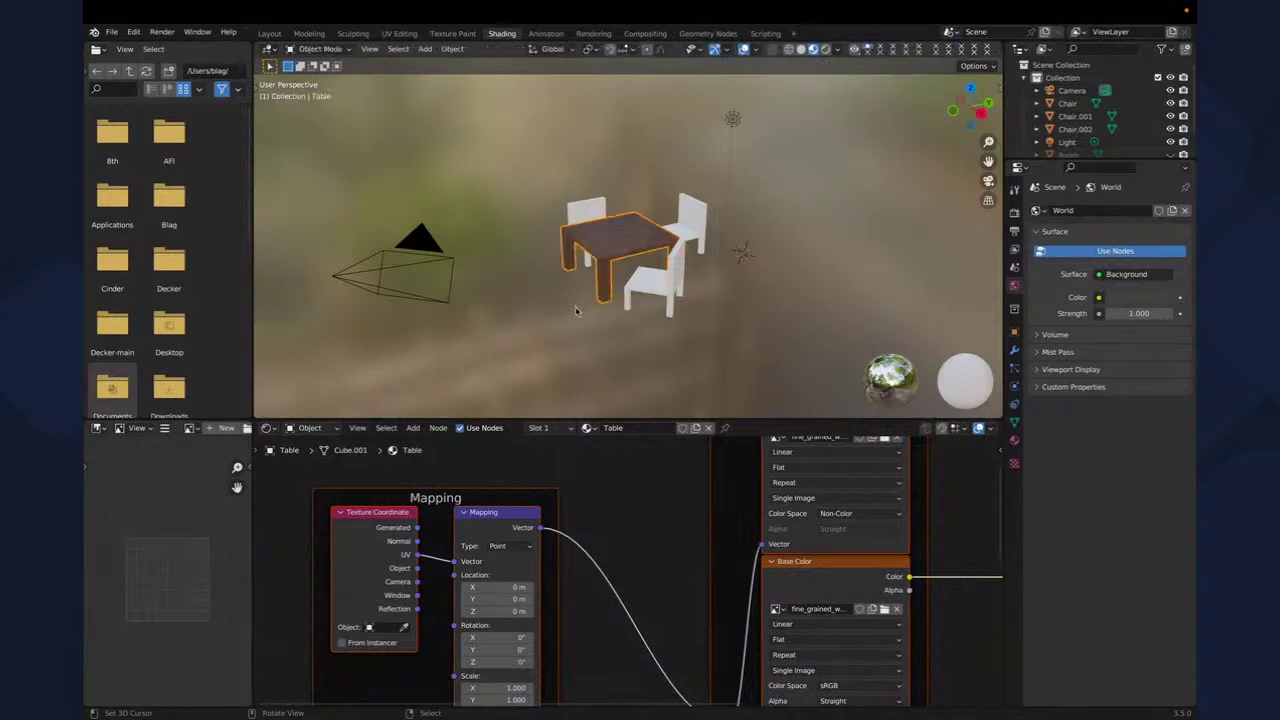
click(269, 33)
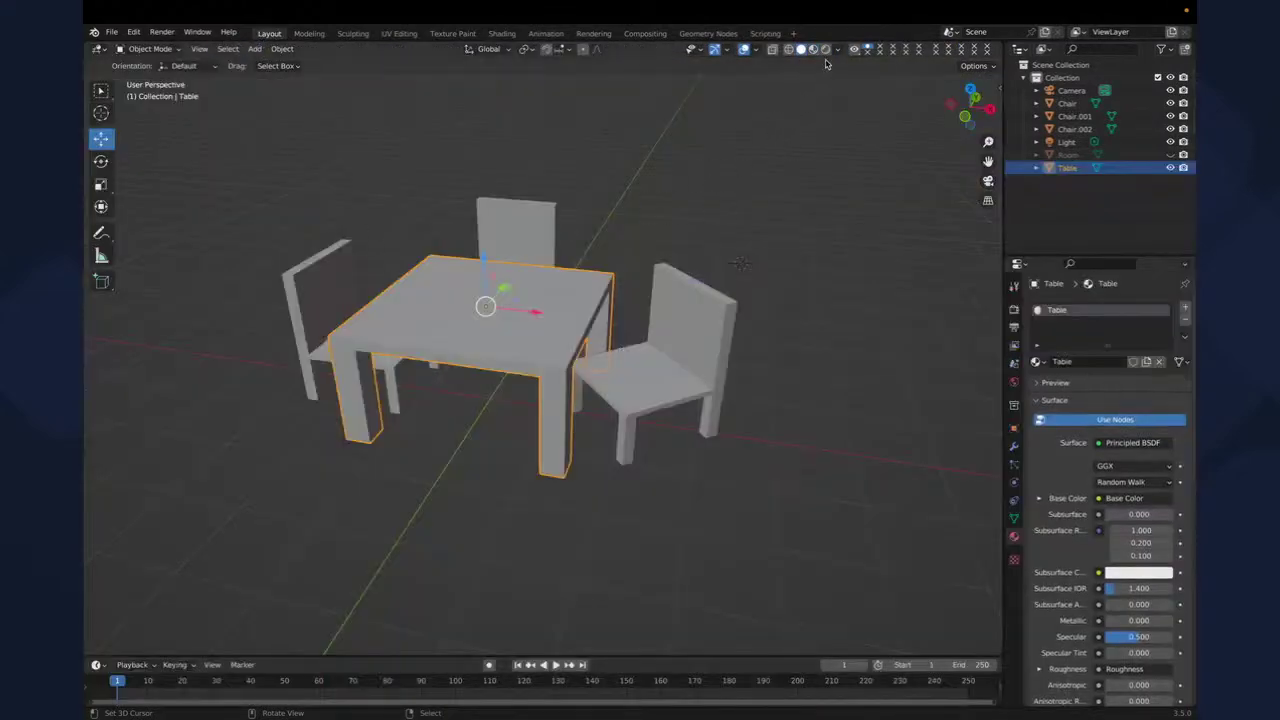
click(825, 49)
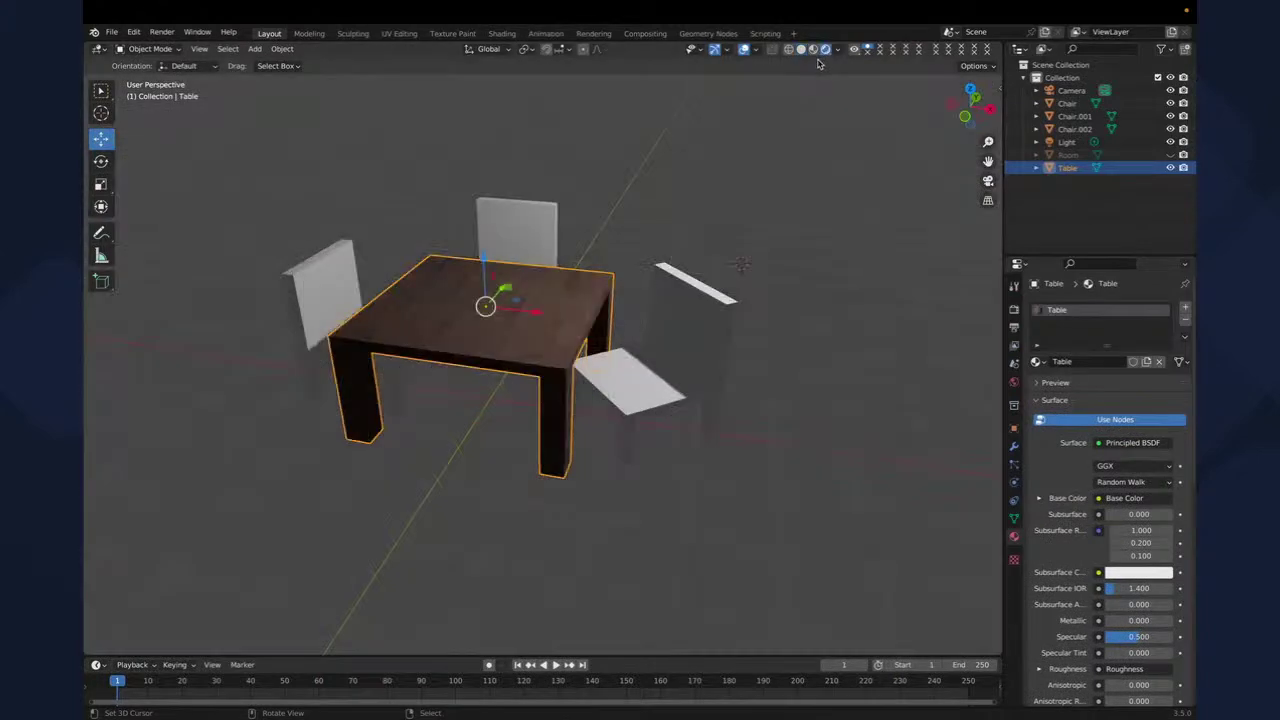
middle_drag(495, 250, 507, 290)
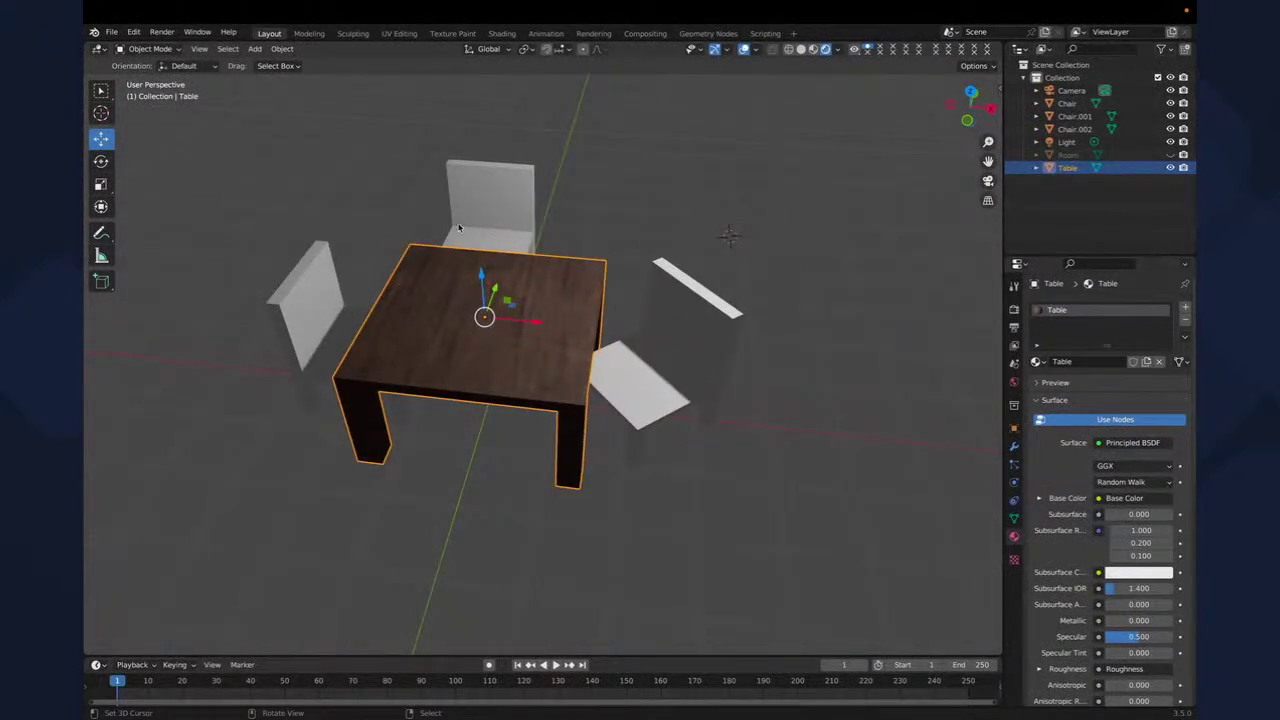
click(294, 306)
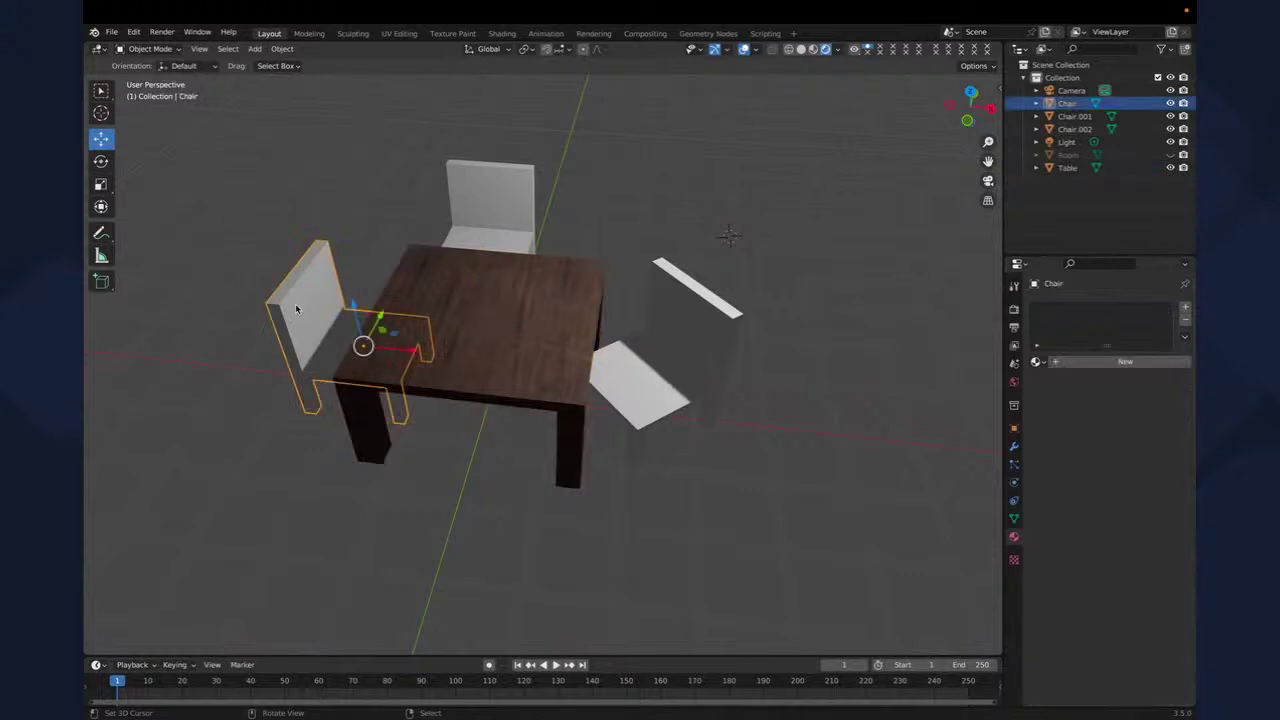
- Give the left chair a new material named 'Chair' and show it in the Shading workspace
click(1185, 309)
click(1111, 363)
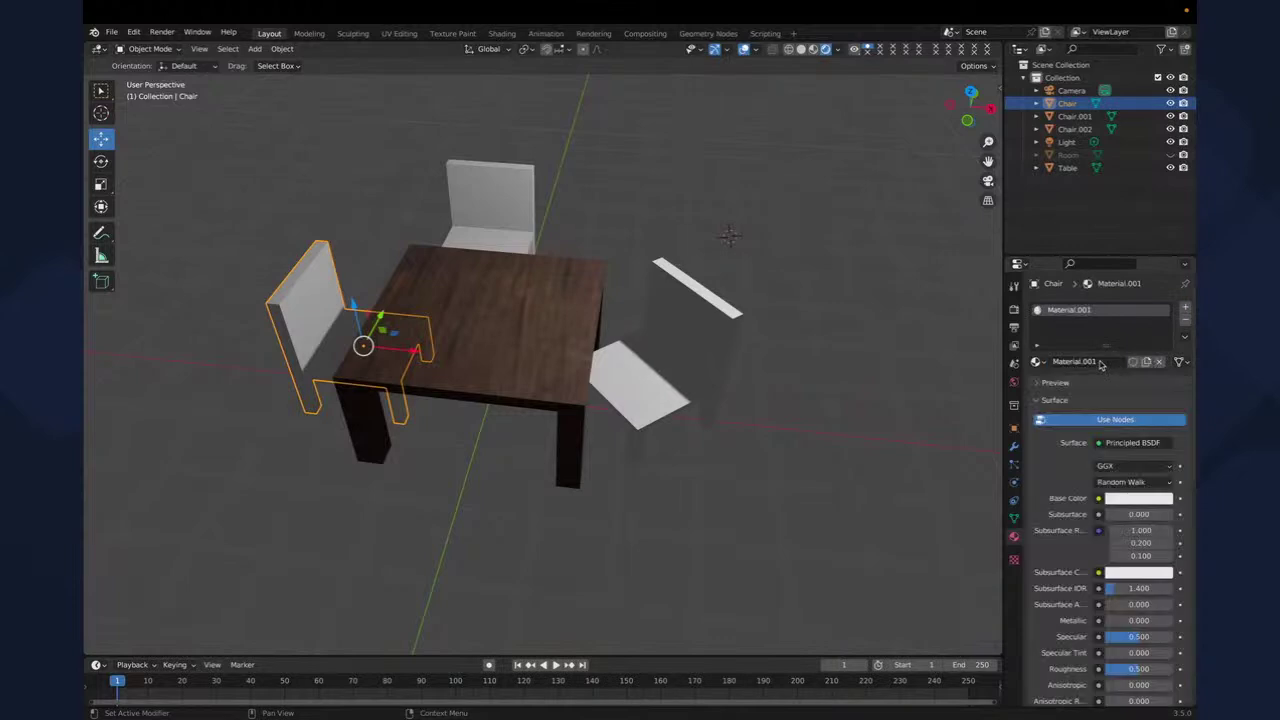
double_click(1080, 313)
text(Chair)
key(Return)
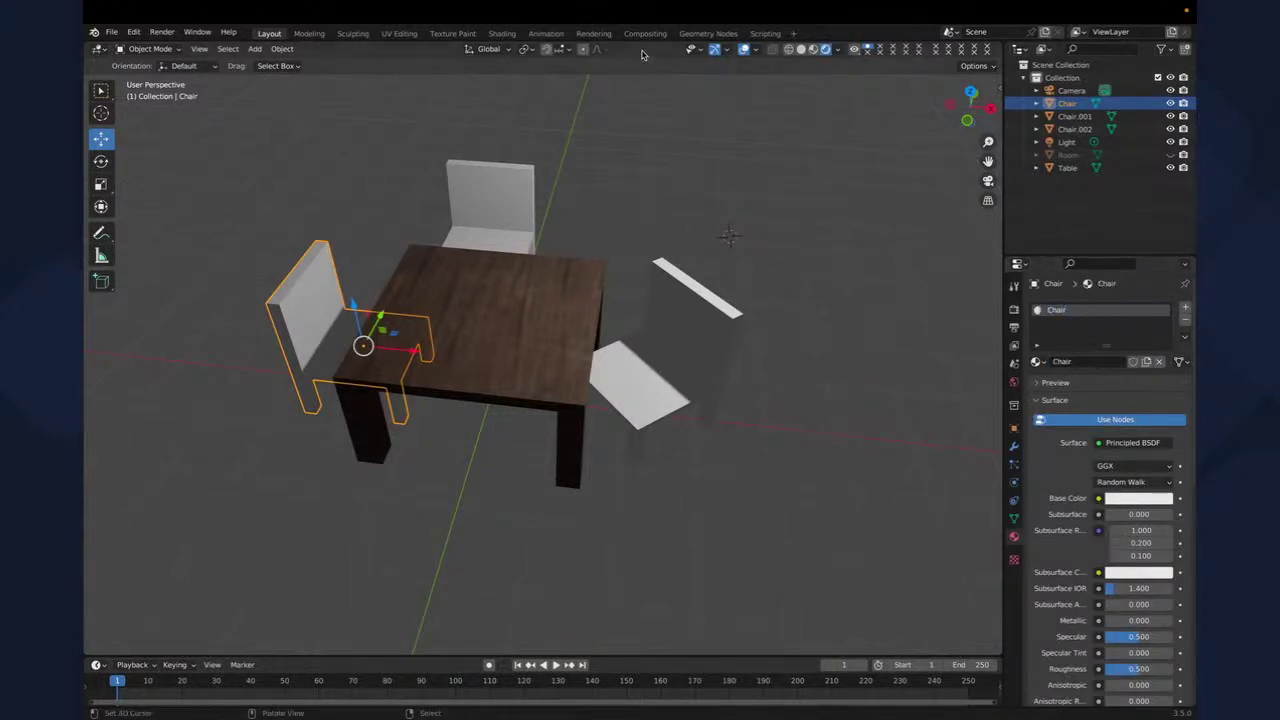
click(502, 33)
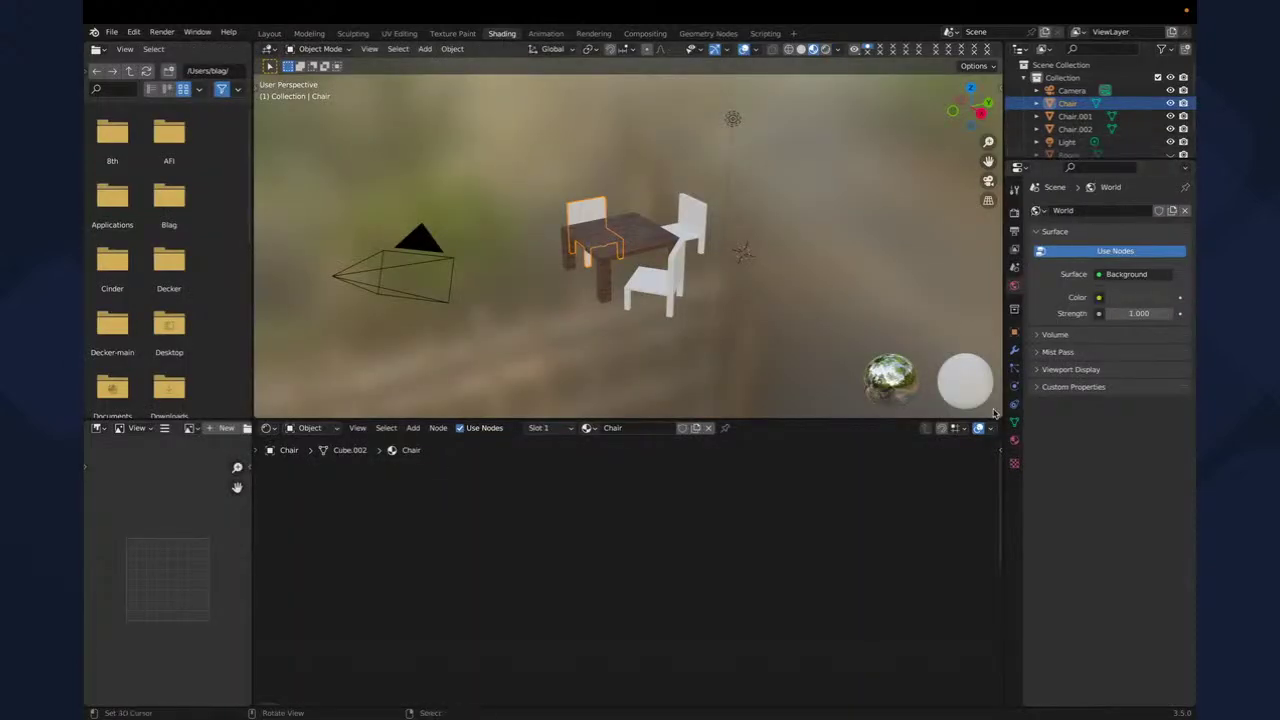
click(1014, 440)
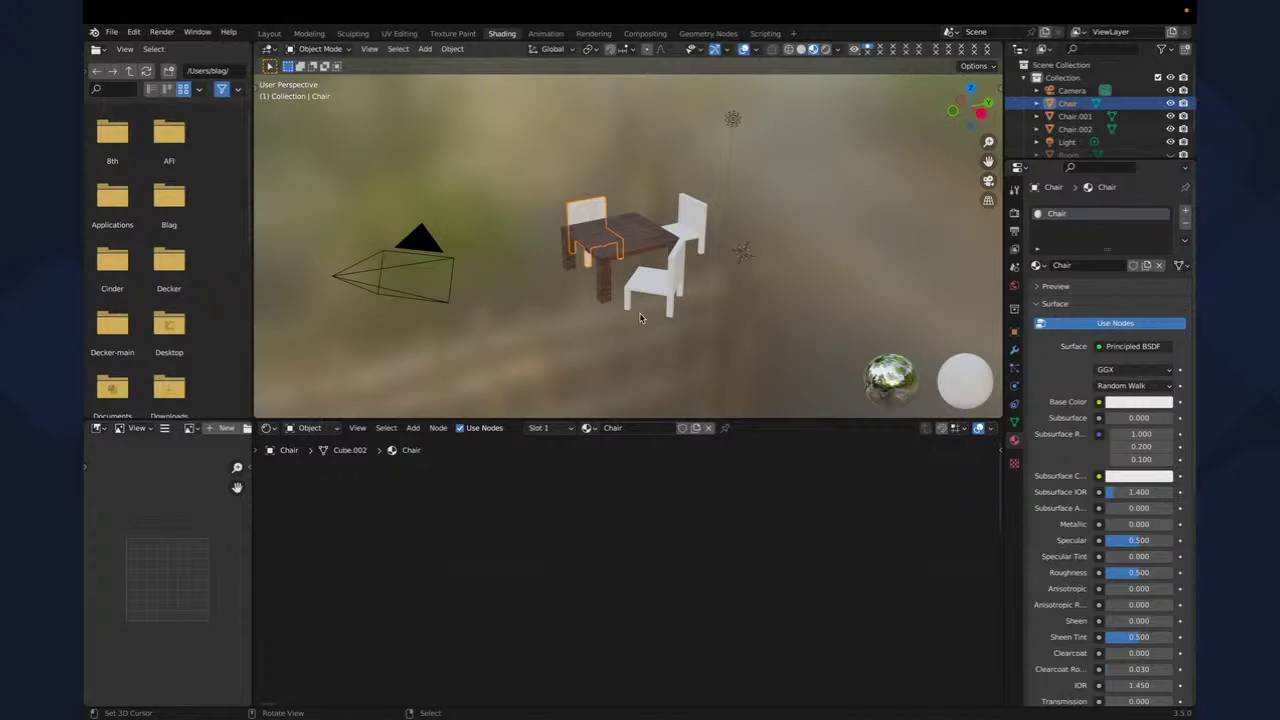
- Unwrap the chair in Edit Mode with Smart UV Project
key(Tab)
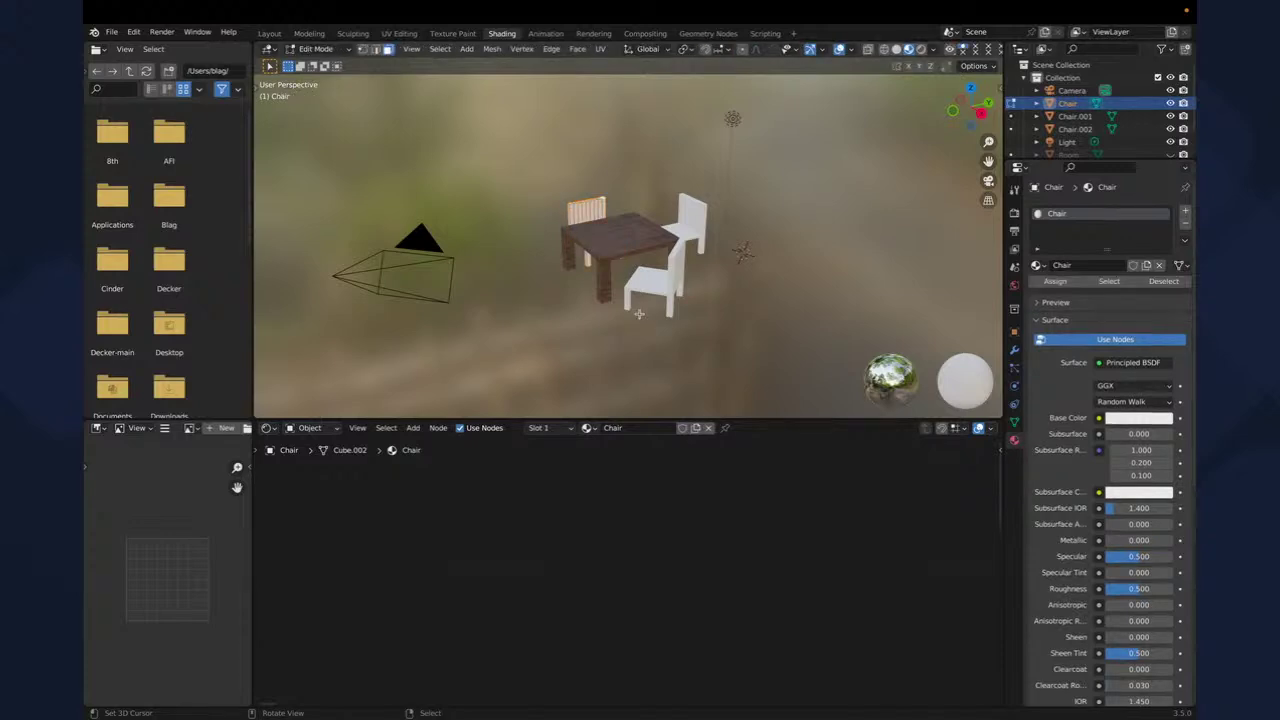
key(u)
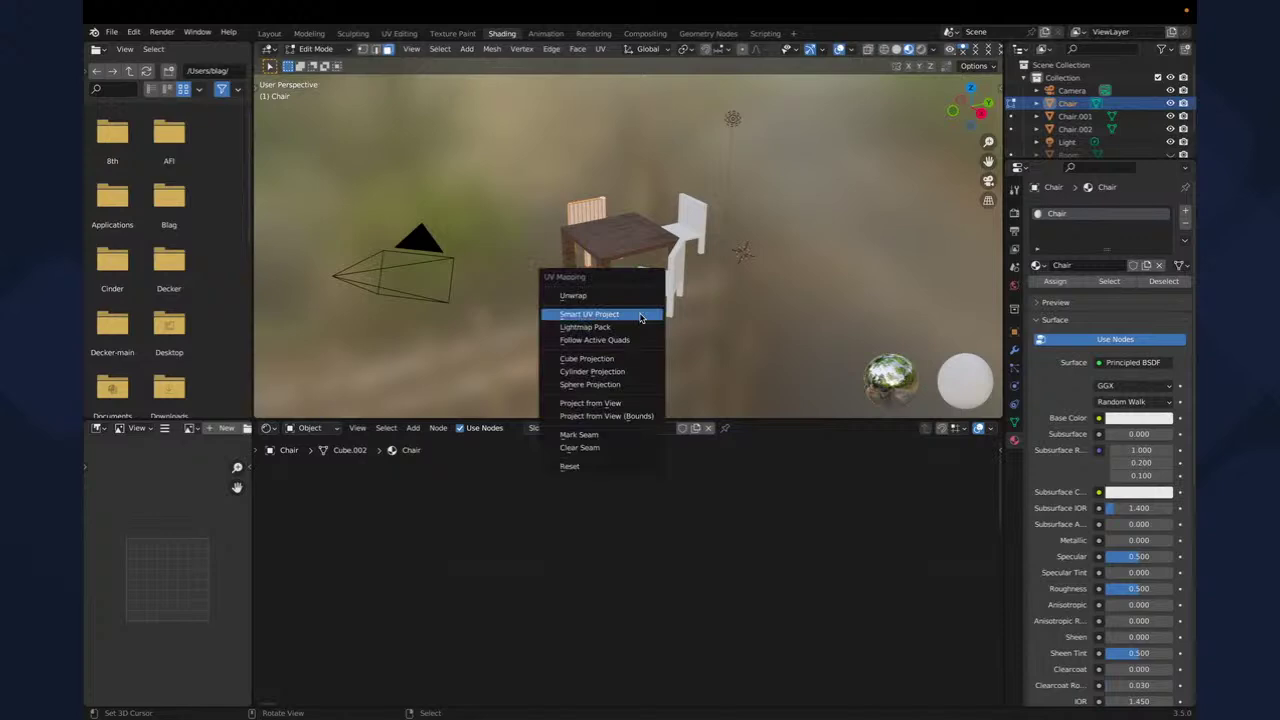
click(640, 315)
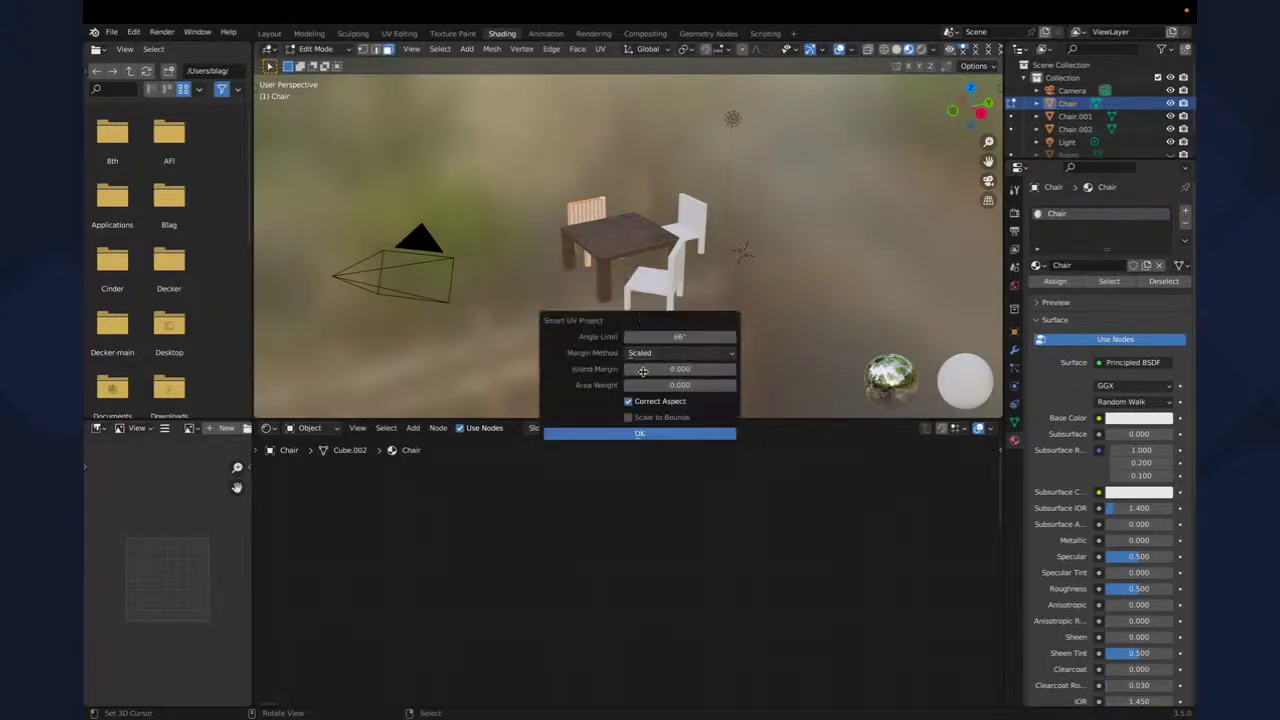
click(650, 434)
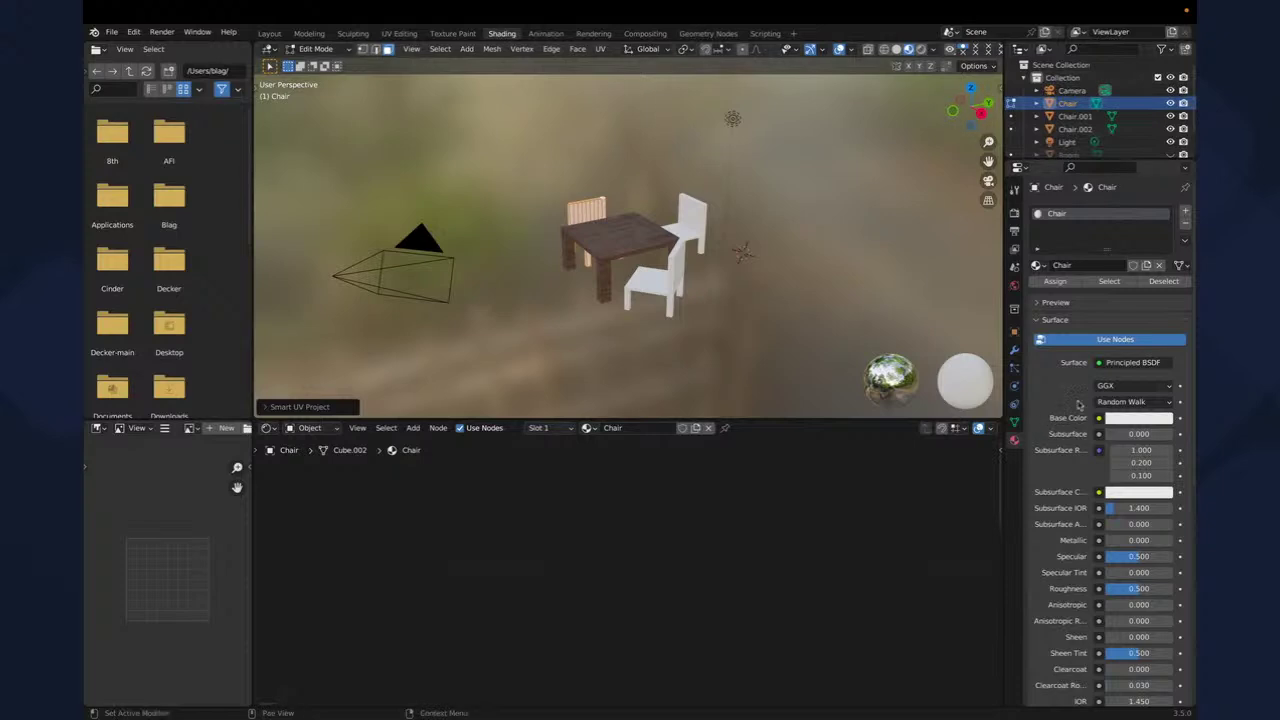
- Re-enable Use Nodes and bring the Chair material's Principled BSDF node into view, selected
click(1130, 341)
click(1130, 341)
middle_drag(557, 560, 297, 554)
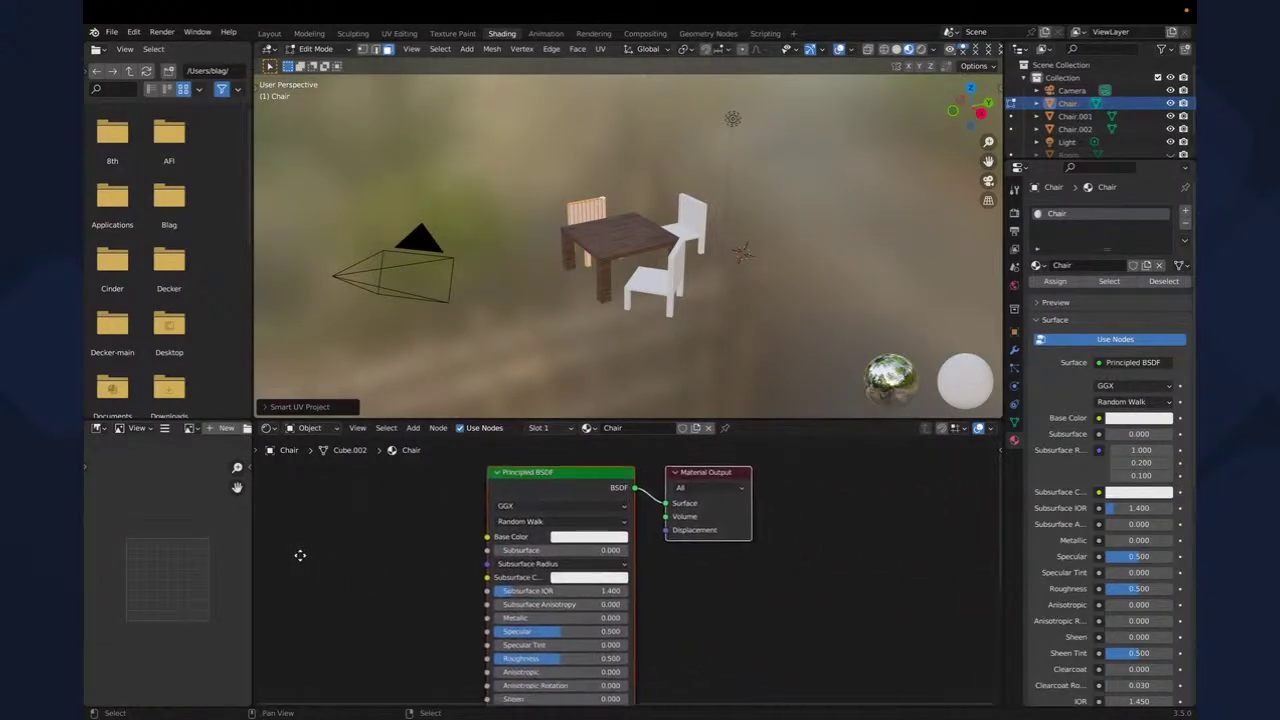
click(574, 489)
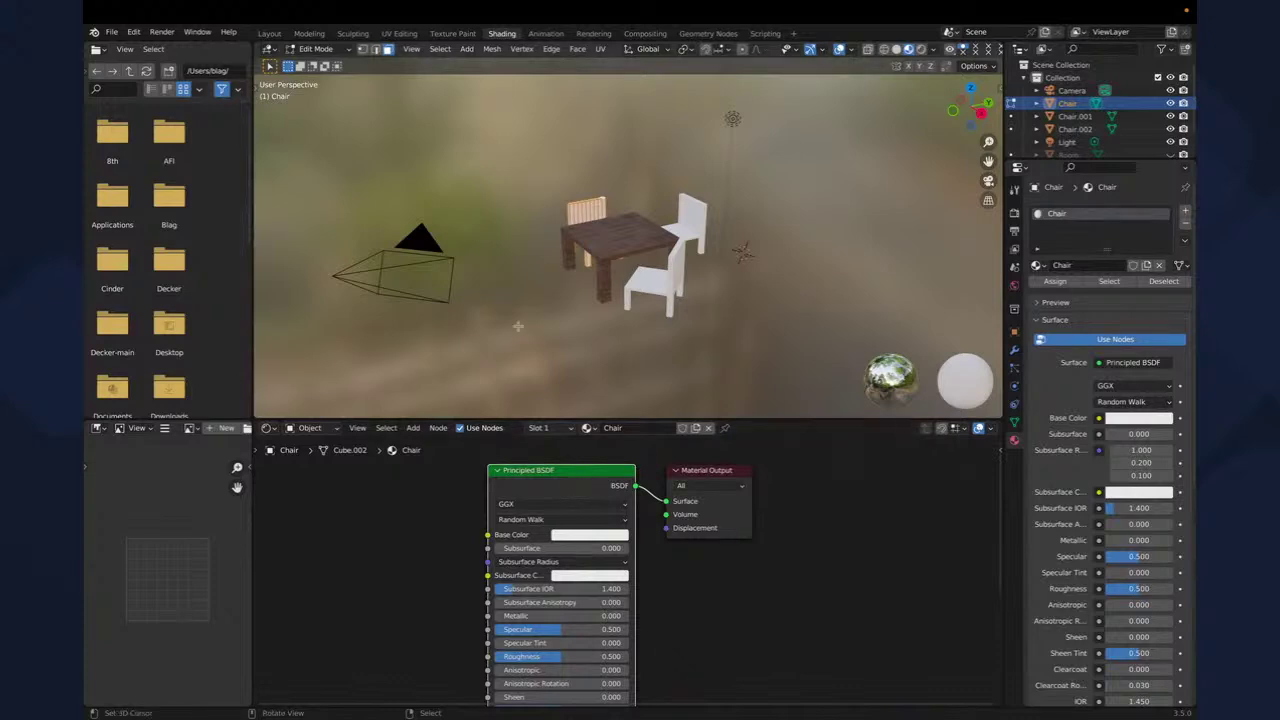
drag(561, 481, 558, 489)
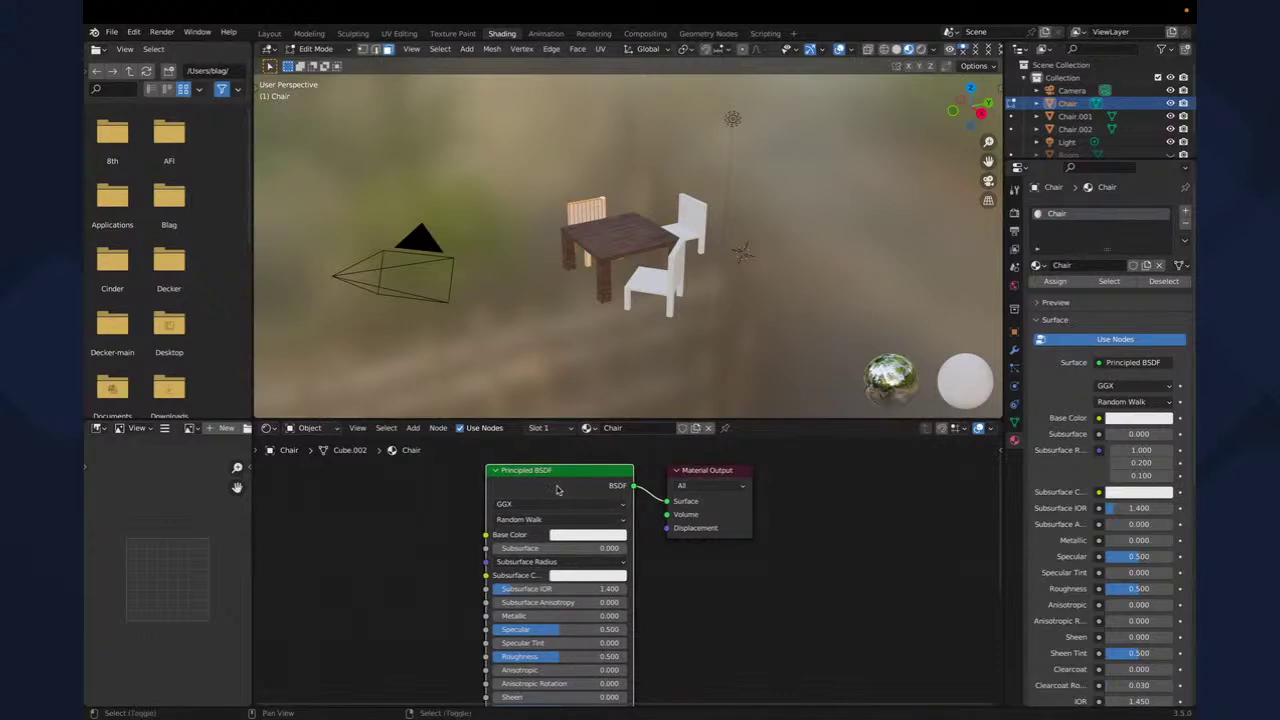
- Load the five Brazilian_rosewood texture maps into the chair's material
key(ctrl+shift+t)
scroll(557, 487, down, 4)
scroll(559, 488, up, 4)
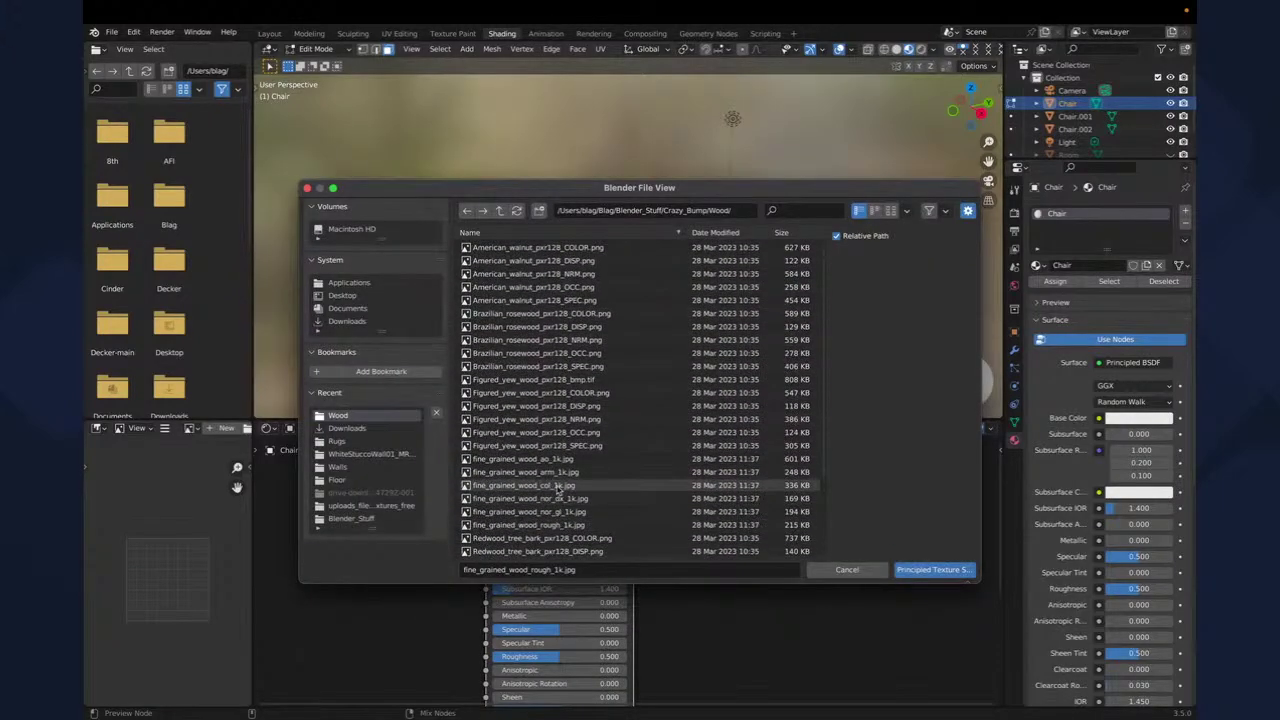
click(536, 316)
shift+click(537, 366)
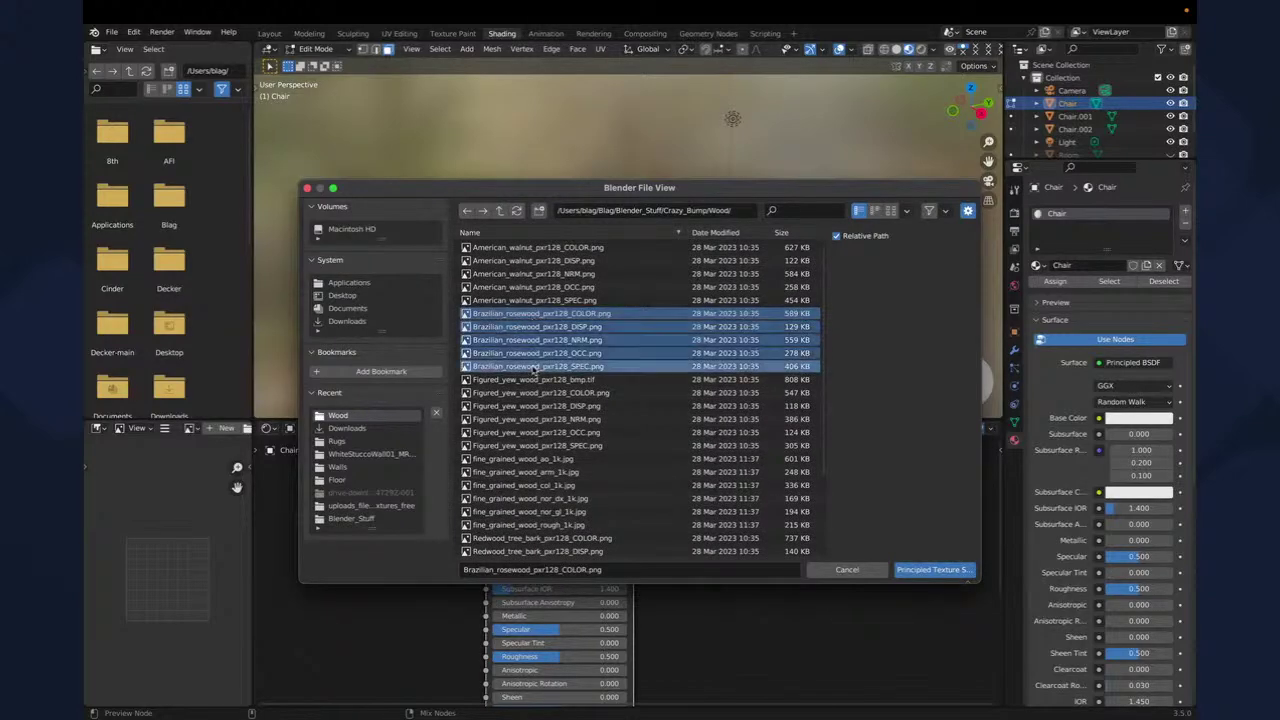
click(921, 571)
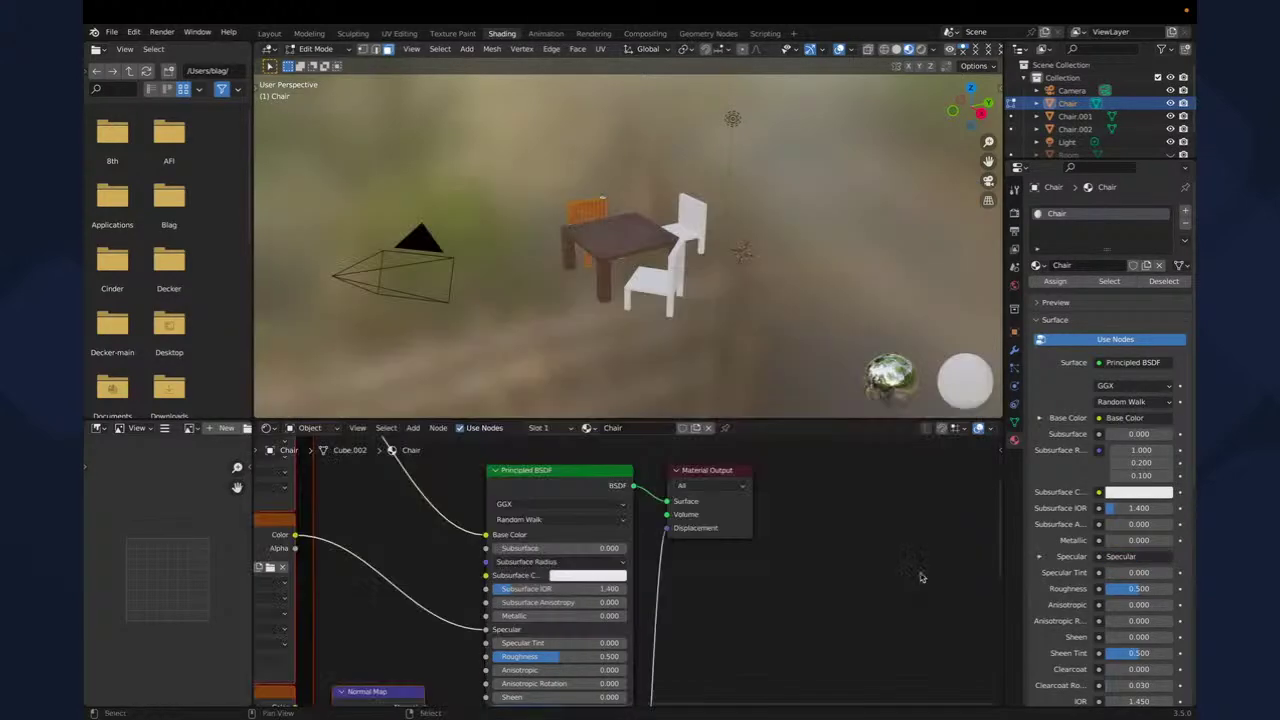
- Reselect the Principled BSDF node and reapply the chosen textures to the chair
key(Tab)
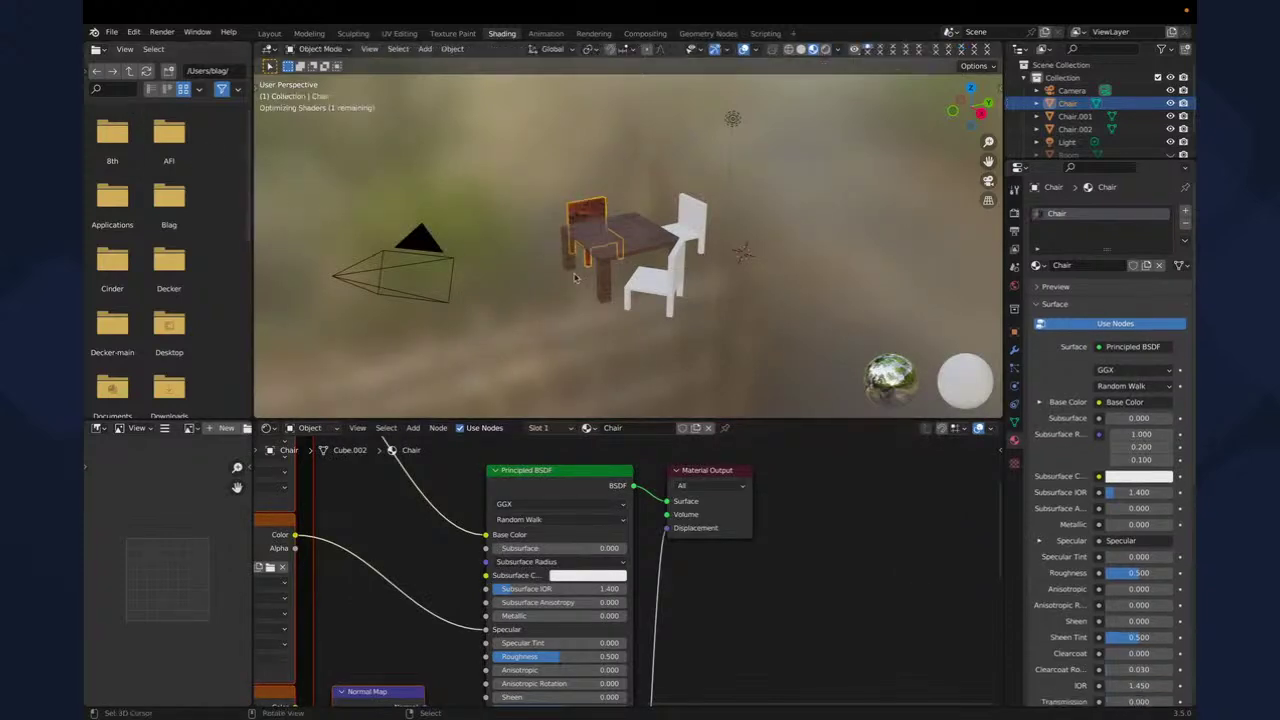
middle_drag(628, 288, 450, 310)
scroll(643, 295, up, 5)
click(548, 484)
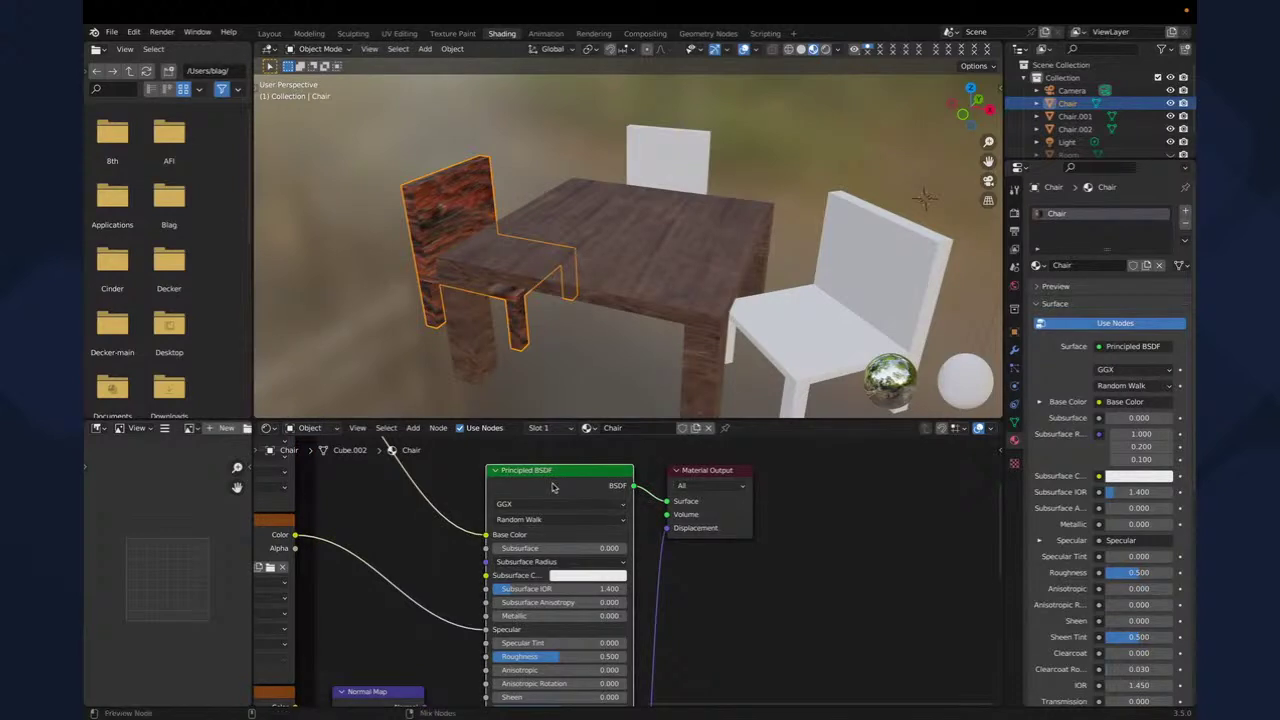
key(ctrl+shift+t)
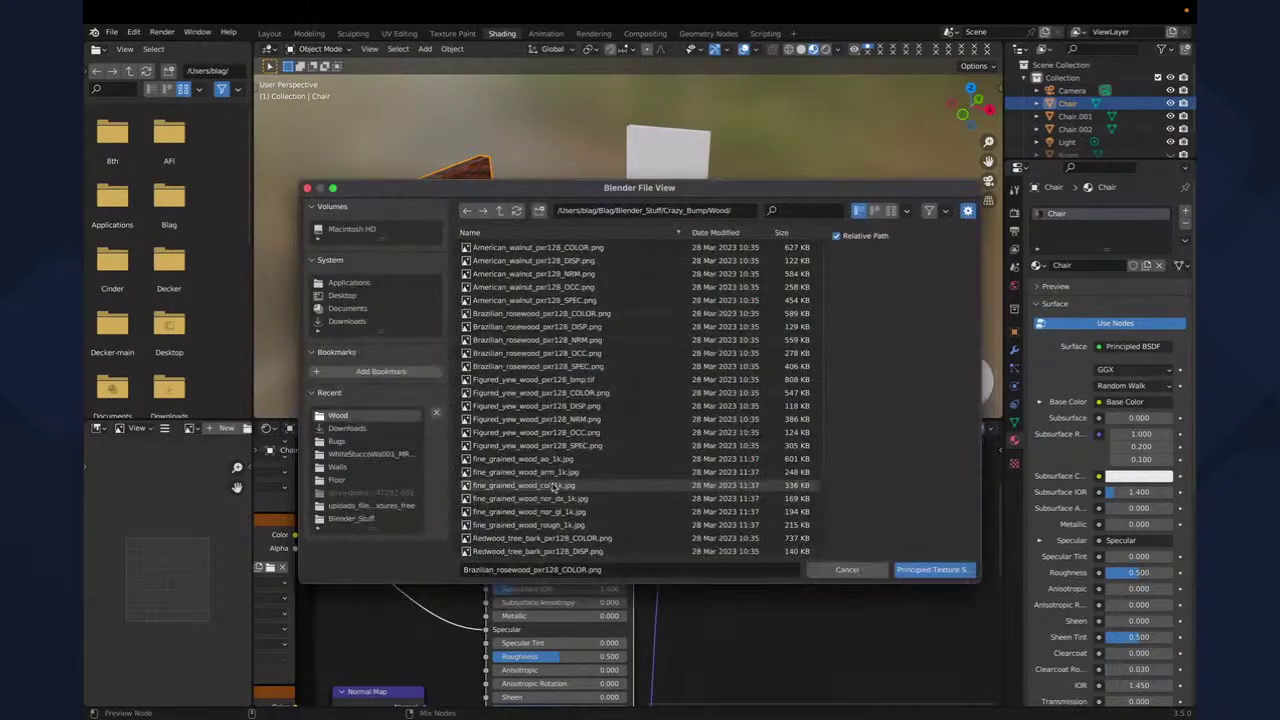
key(Return)
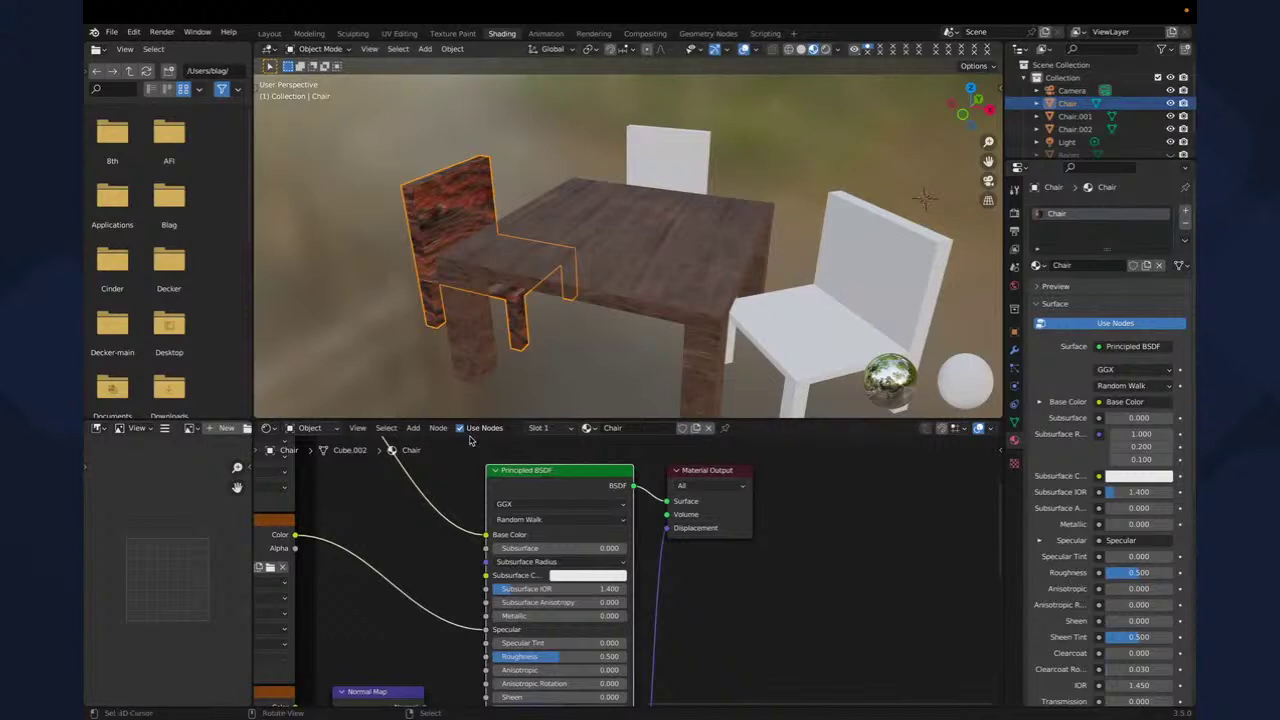
middle_drag(369, 531, 688, 571)
scroll(688, 571, right, 5)
scroll(688, 571, down, 1)
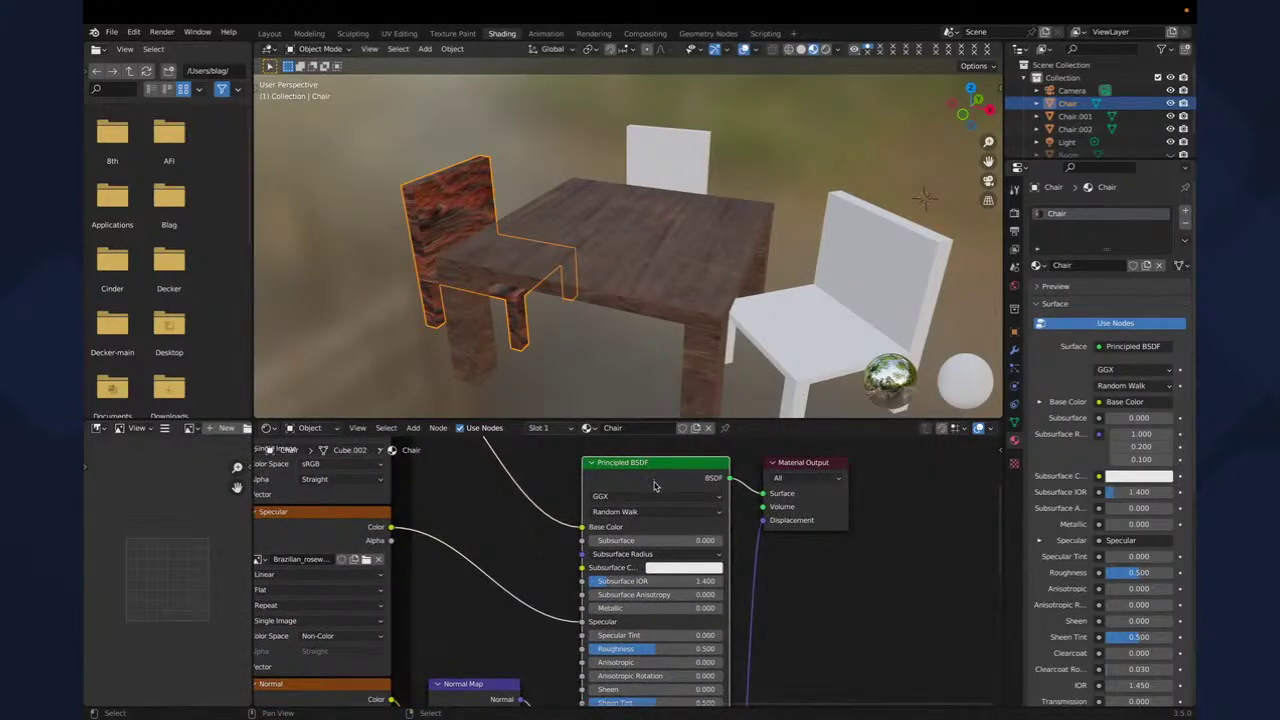
- Replace them with the five Redwood_tree_bark texture maps, then select the chair behind the table
key(ctrl+shift+t)
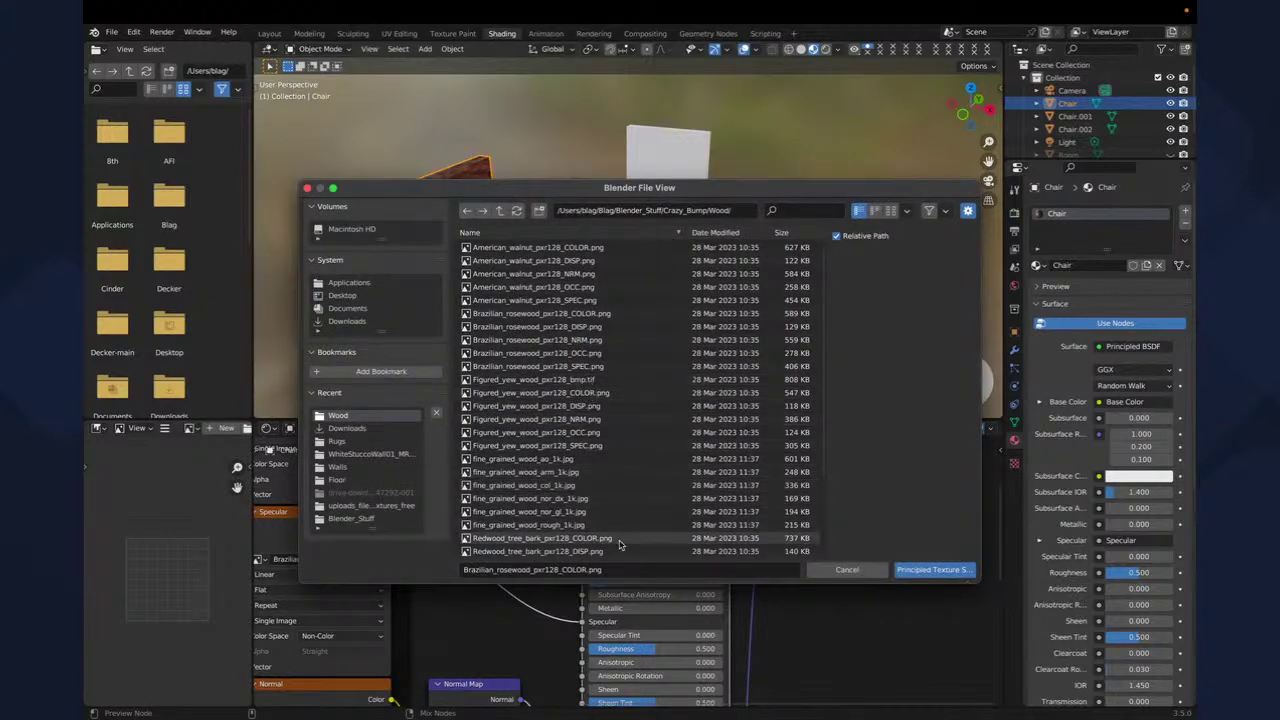
scroll(619, 543, down, 4)
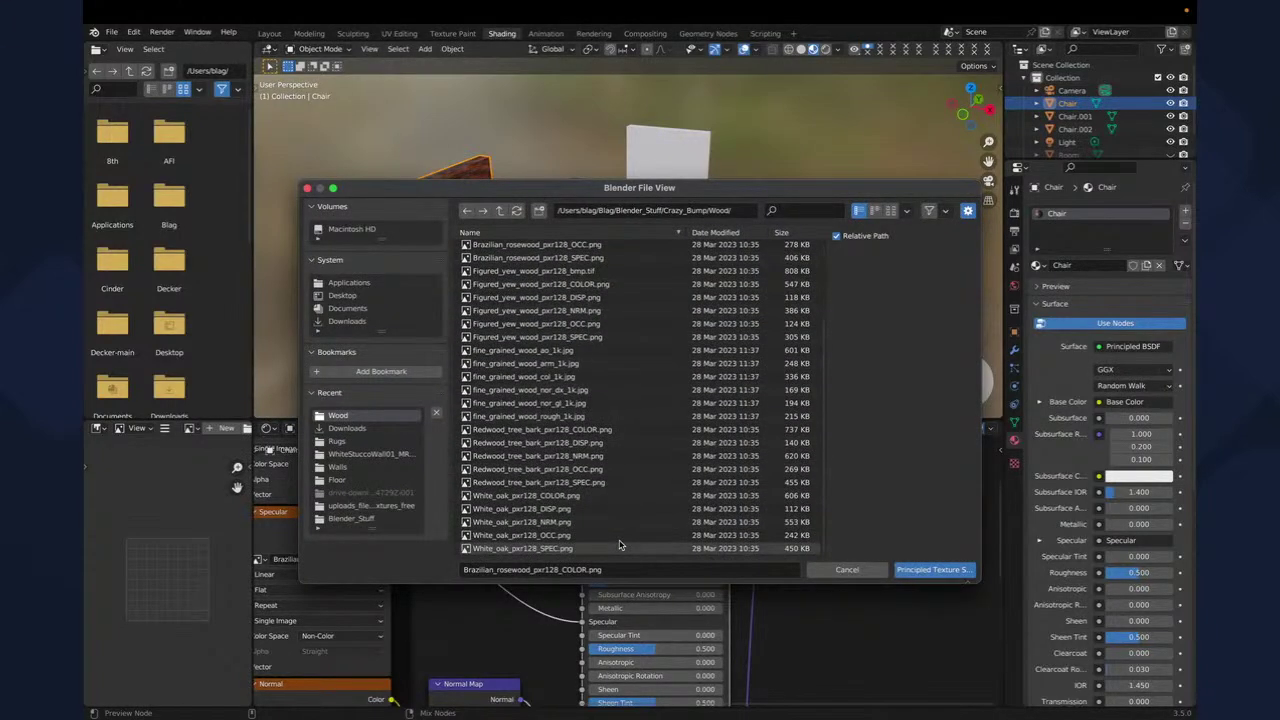
click(596, 496)
click(594, 430)
key(shift+Down)
key(shift+Down)
key(shift+Down)
key(shift+Down)
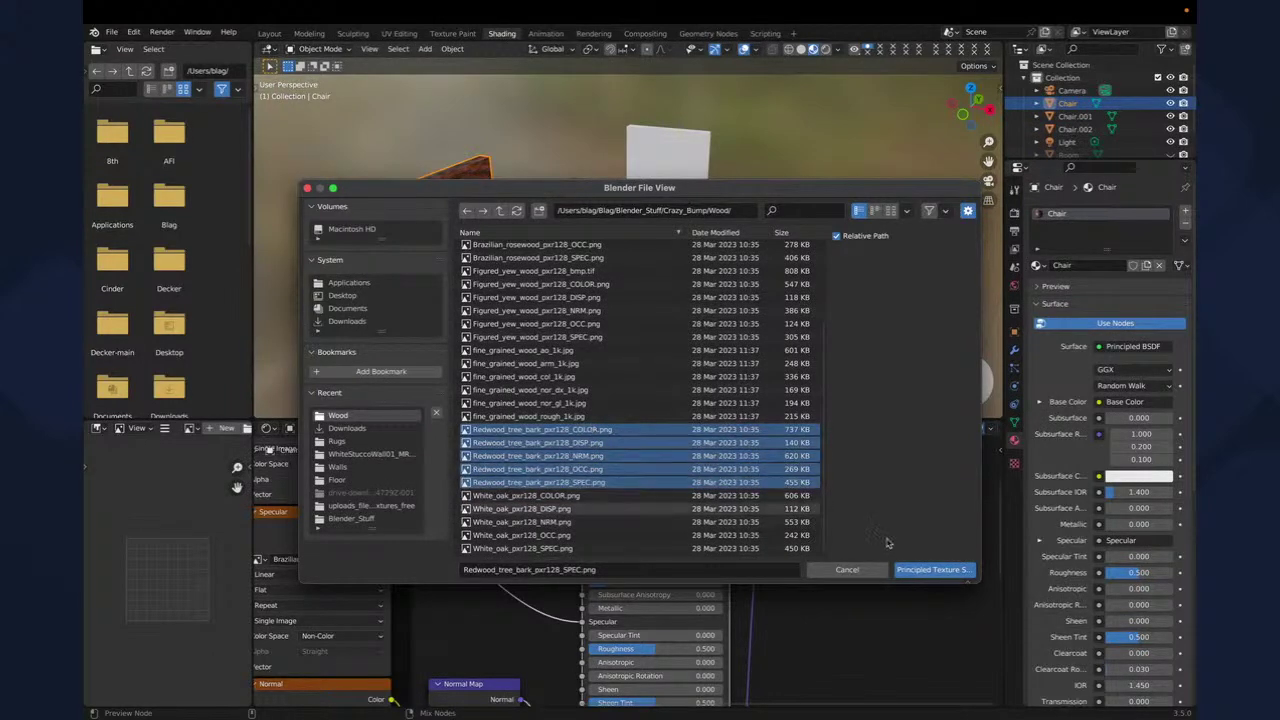
click(932, 570)
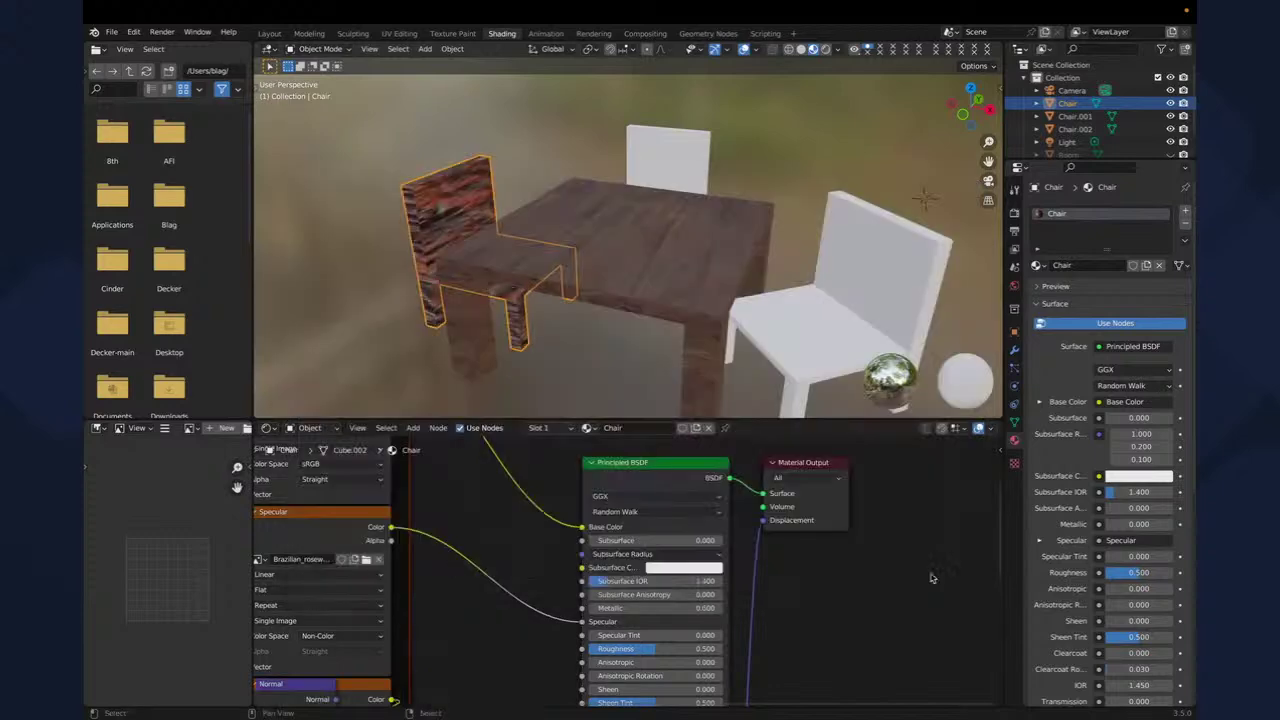
middle_drag(392, 307, 479, 238)
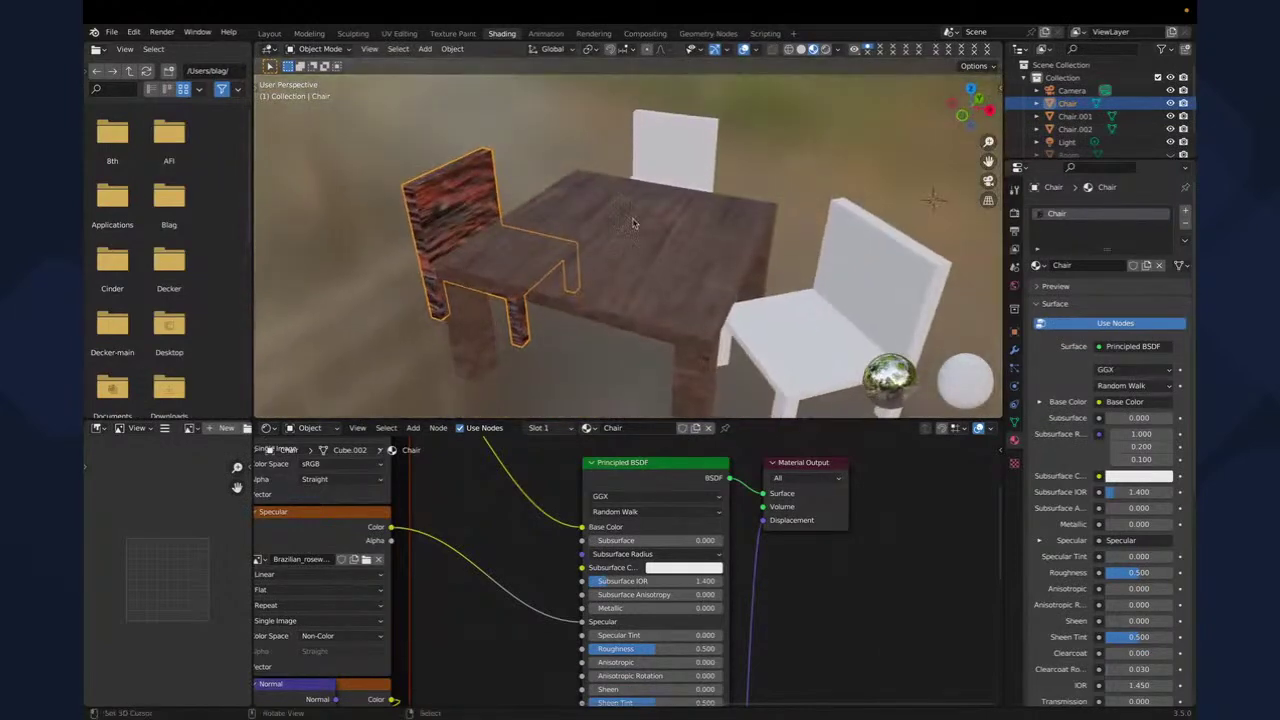
click(689, 166)
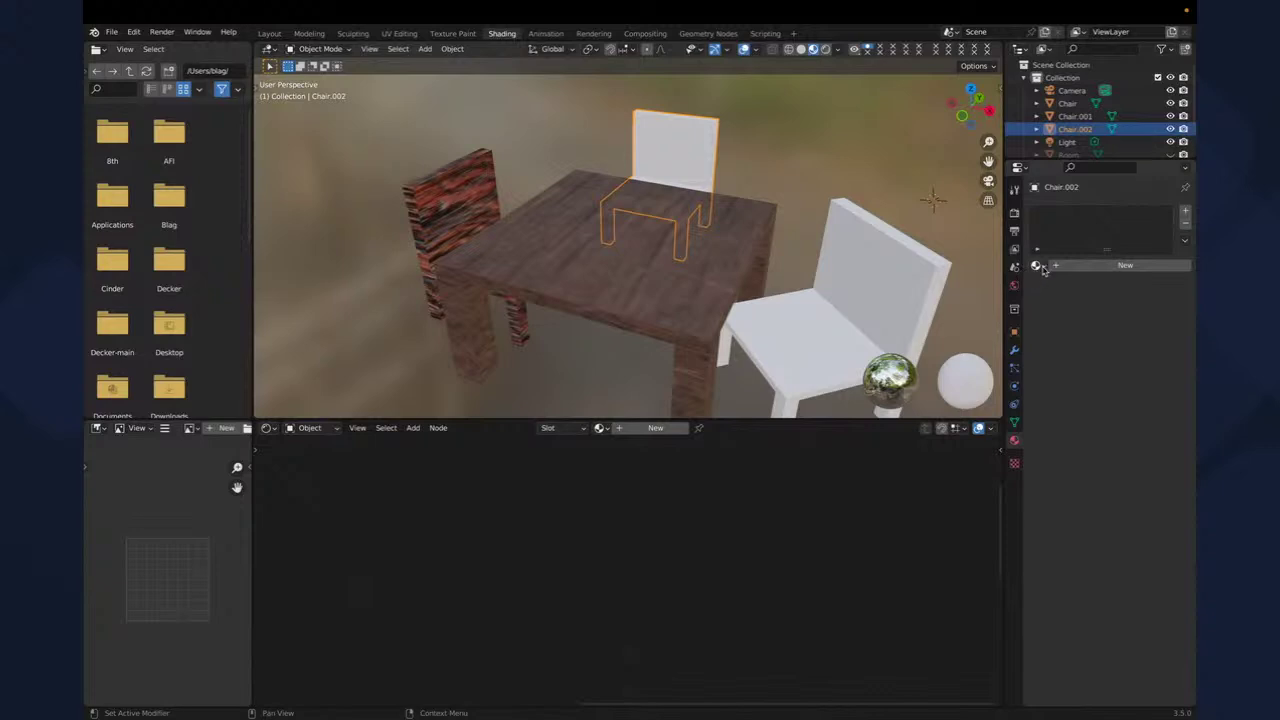
- Give the chair behind the table and the right chair the existing Chair material
click(1038, 267)
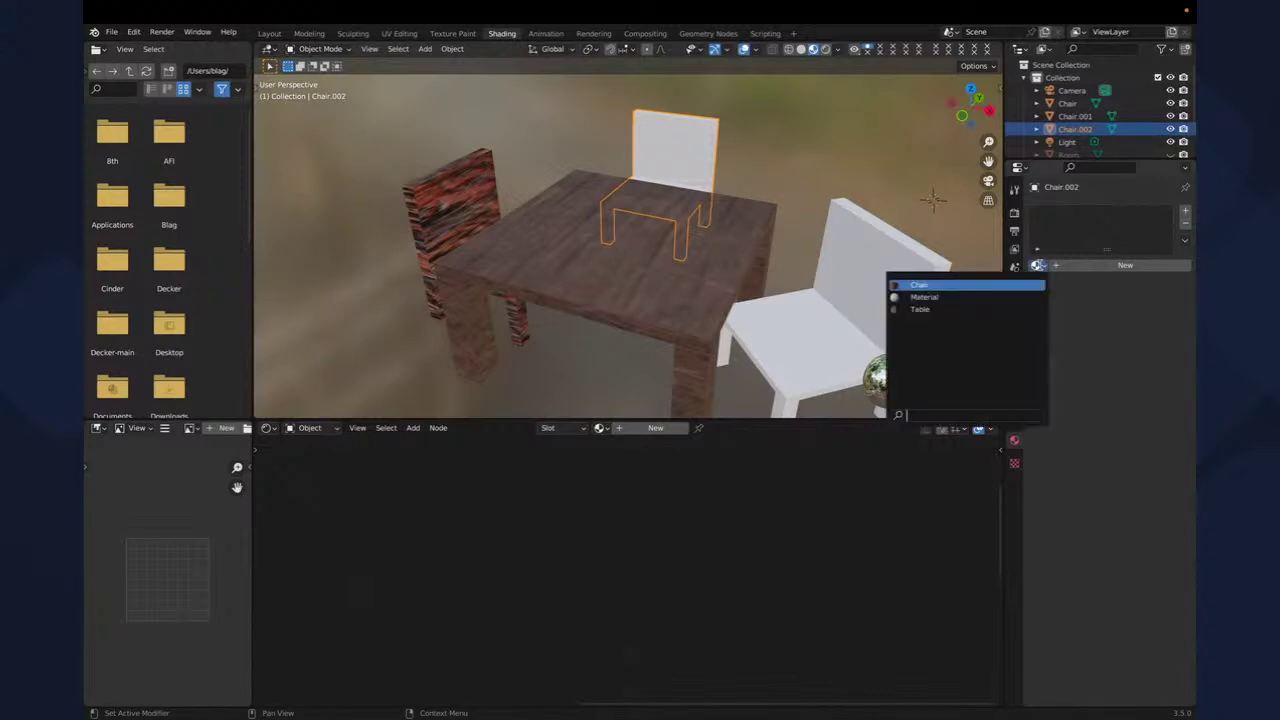
click(979, 288)
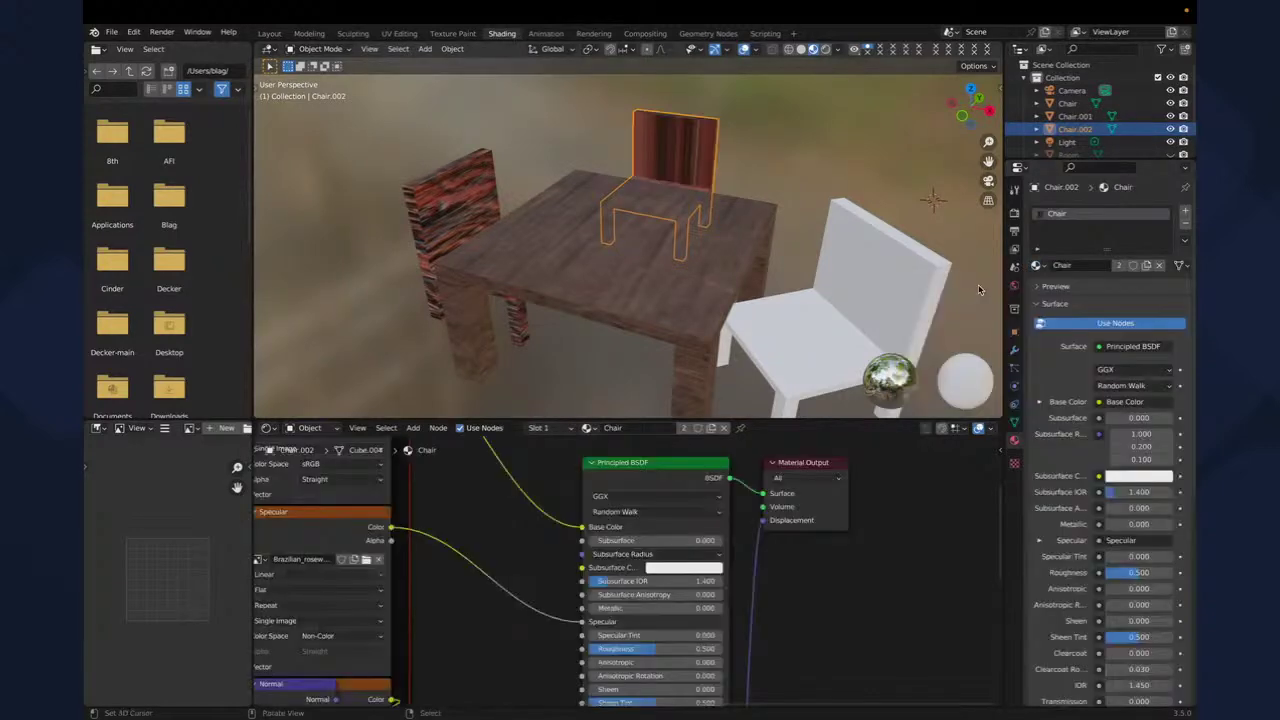
click(852, 288)
click(1038, 267)
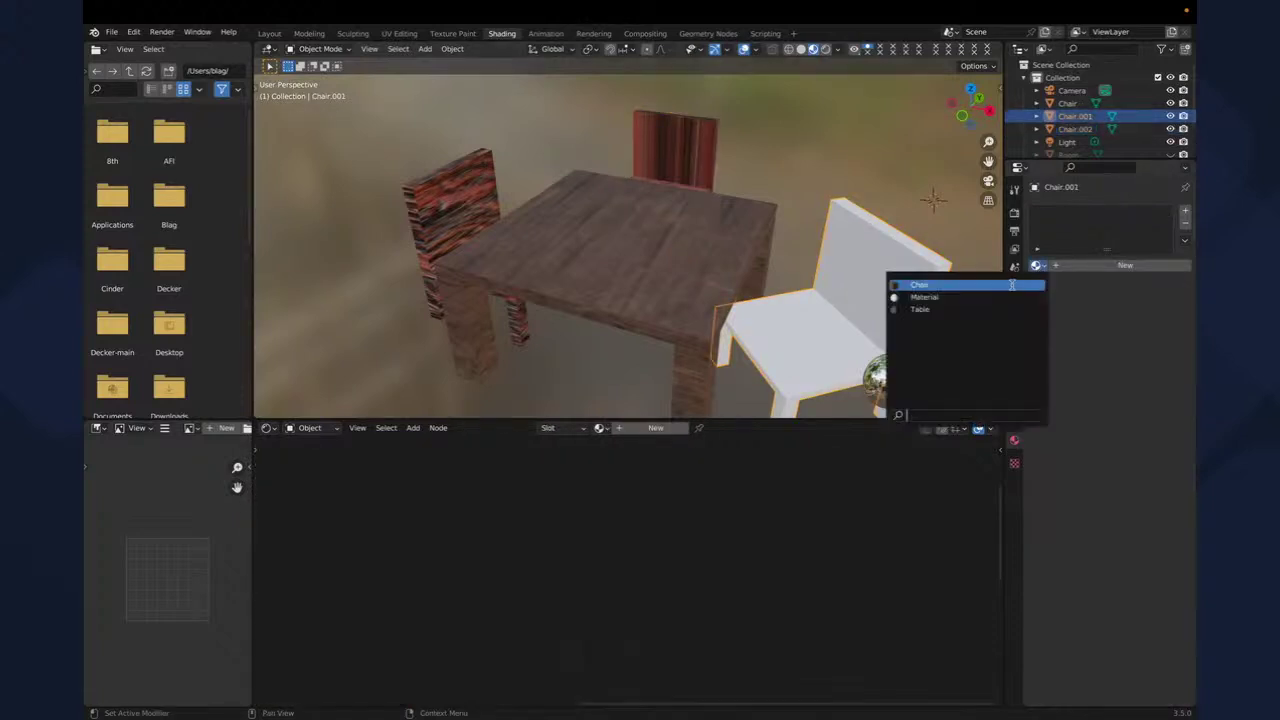
click(1022, 285)
- Smart UV Project the whole mesh of the chair behind the table
middle_drag(686, 273, 677, 236)
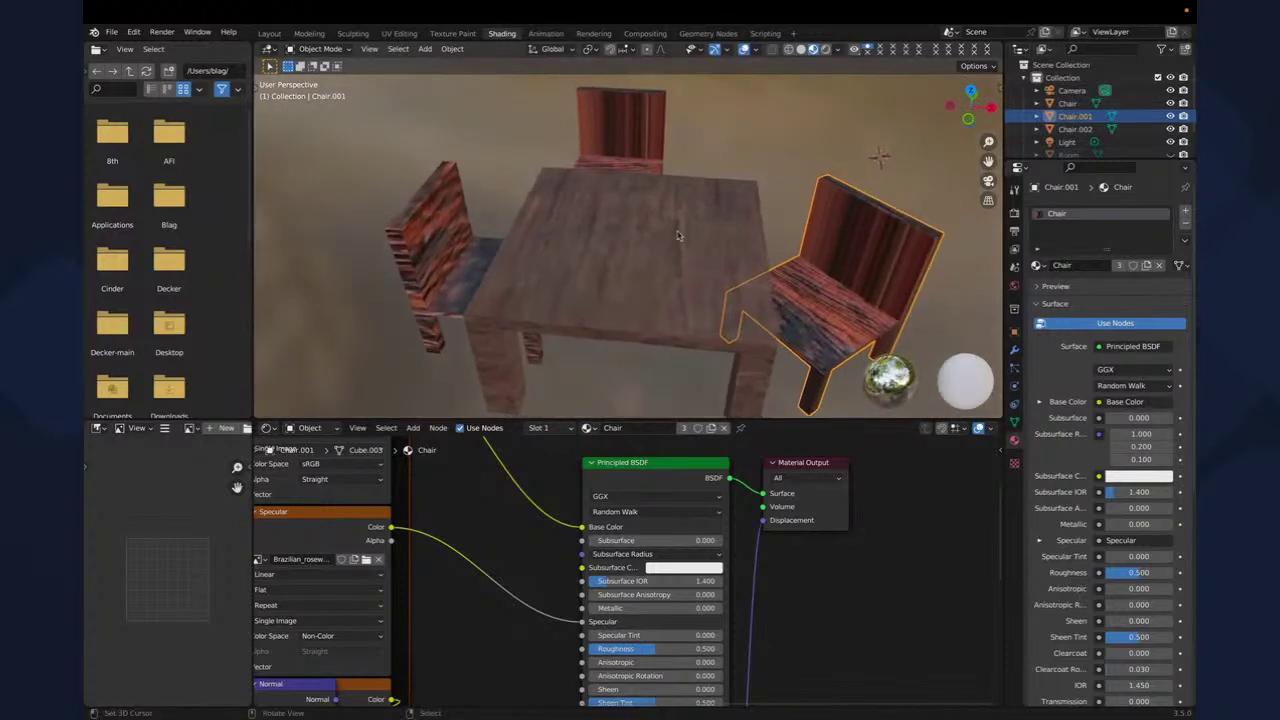
click(628, 140)
key(Tab)
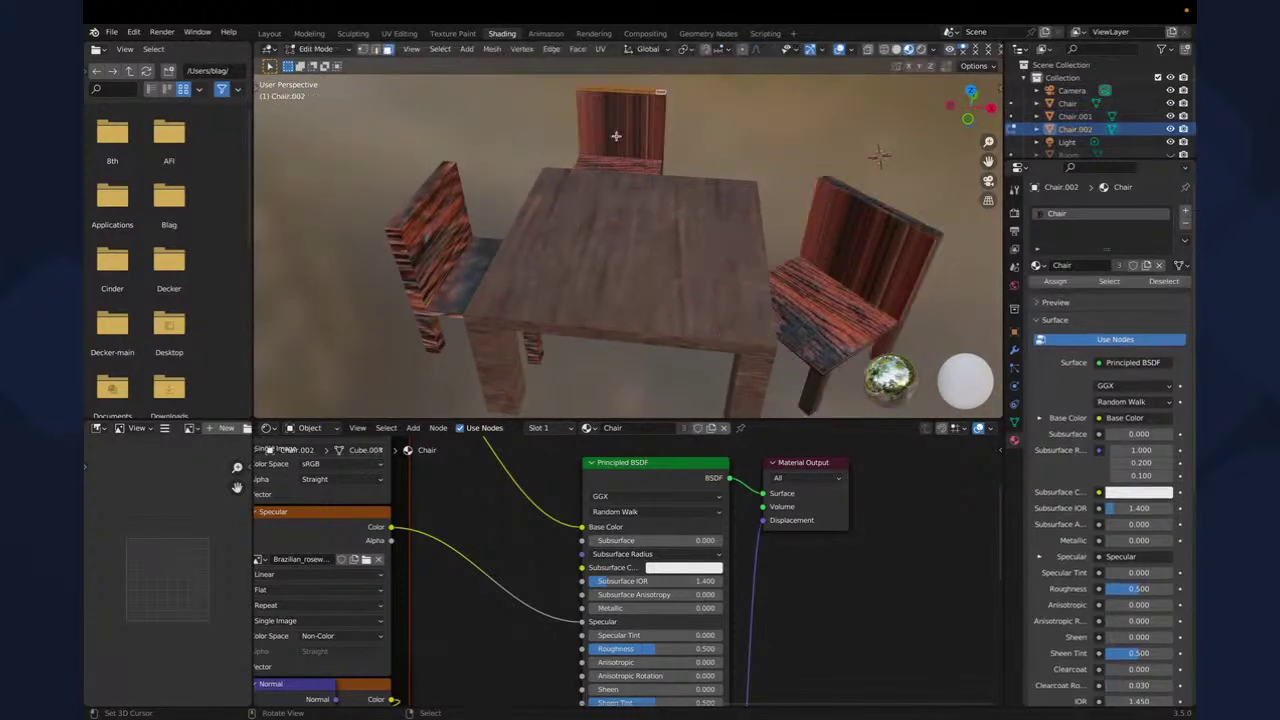
key(a)
key(u)
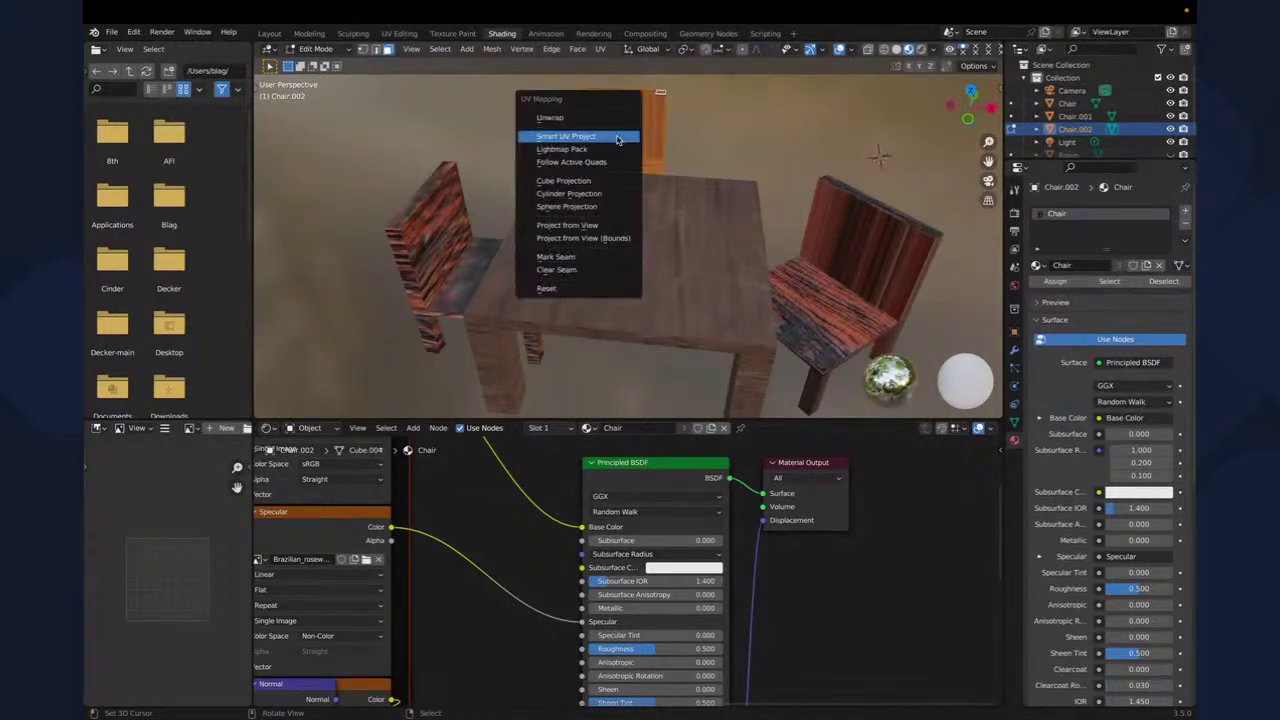
click(617, 137)
click(619, 253)
key(Tab)
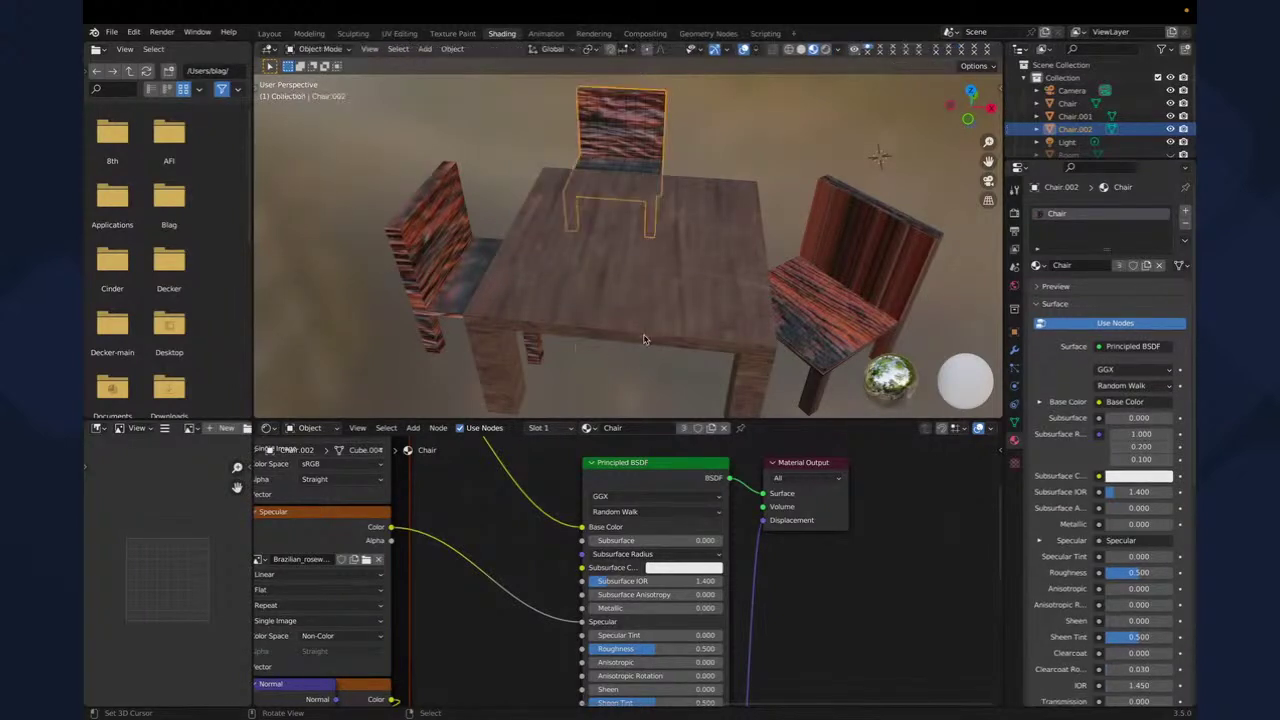
- Smart UV Project the right chair's whole mesh, then deselect everything
click(862, 279)
key(Tab)
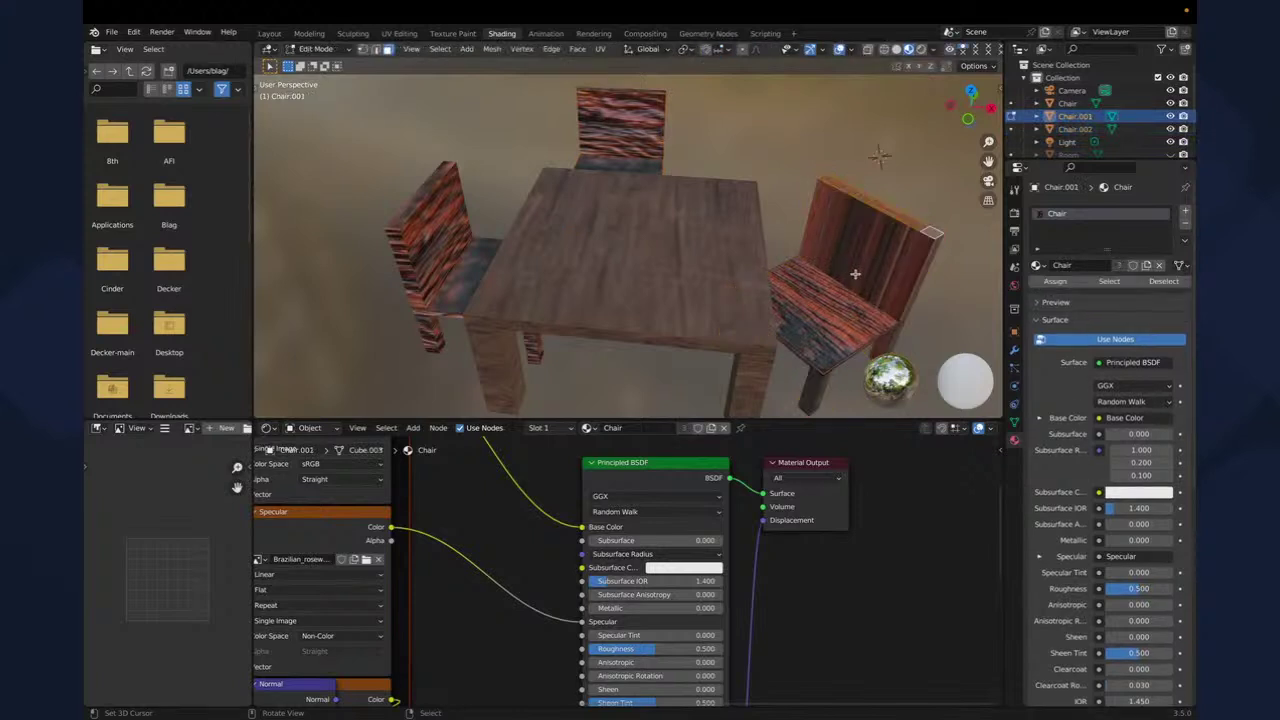
key(a)
key(u)
click(855, 273)
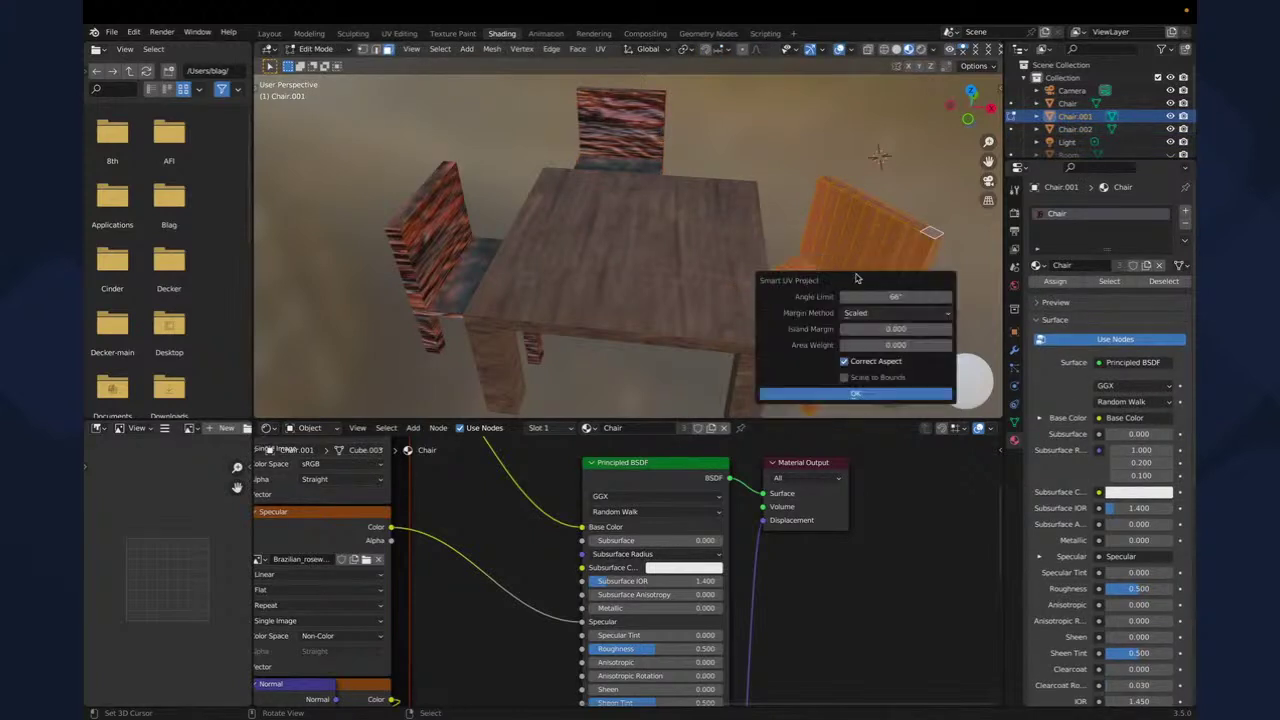
click(851, 393)
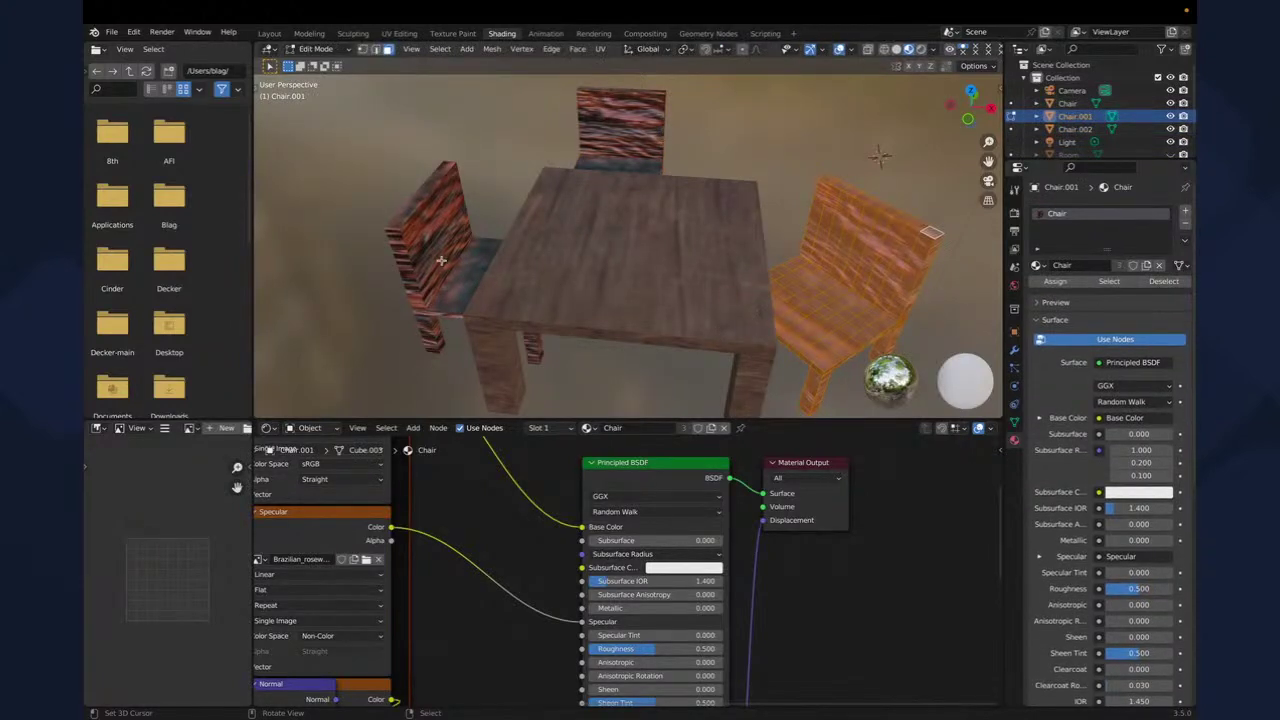
key(Tab)
key(a)
middle_drag(656, 266, 680, 244)
click(797, 246)
middle_drag(797, 241, 850, 215)
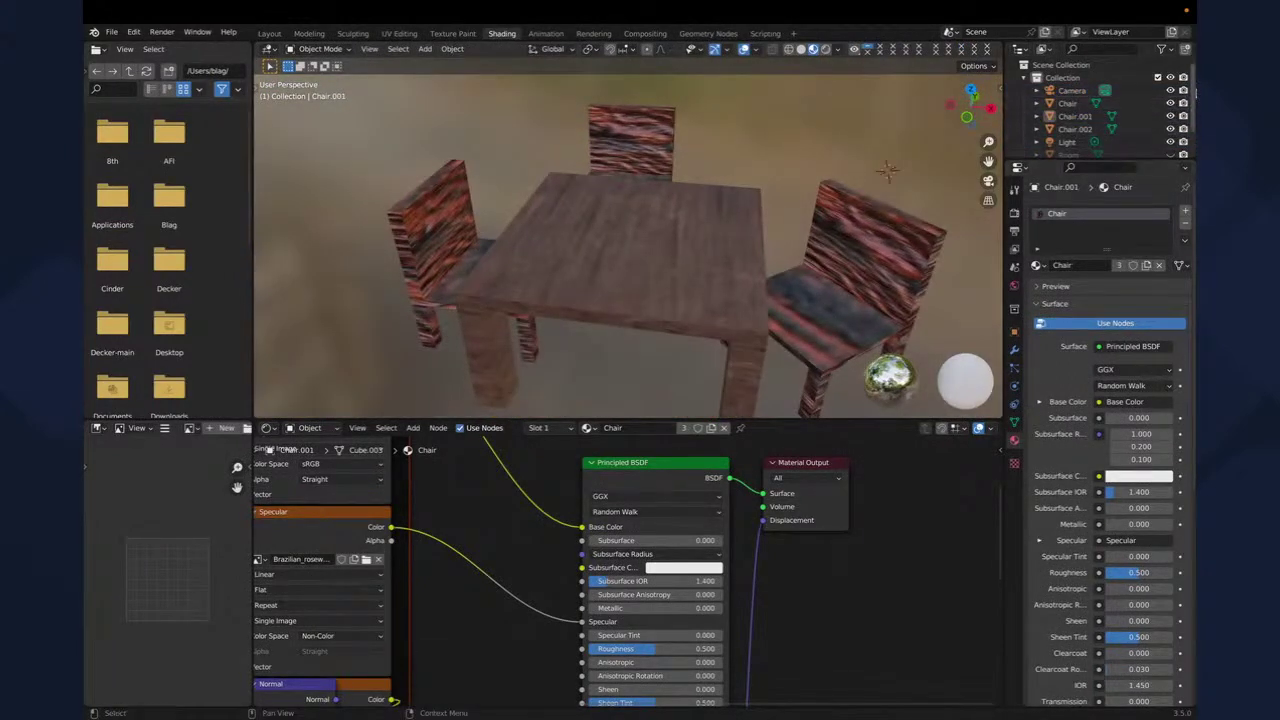
- Unhide the Room object in the Outliner and select it
click(1171, 155)
middle_drag(700, 250, 560, 266)
scroll(477, 268, down, 5)
scroll(477, 268, up, 2)
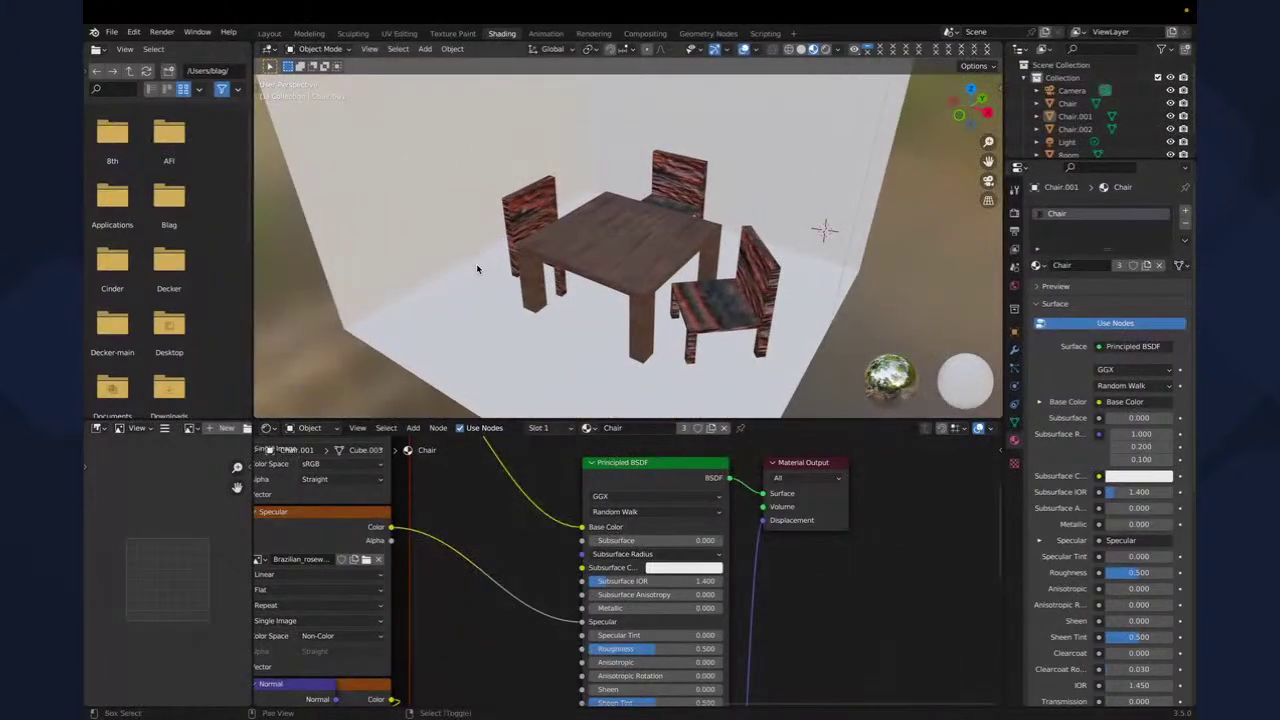
scroll(488, 289, up, 2)
middle_drag(488, 289, 471, 211)
click(461, 210)
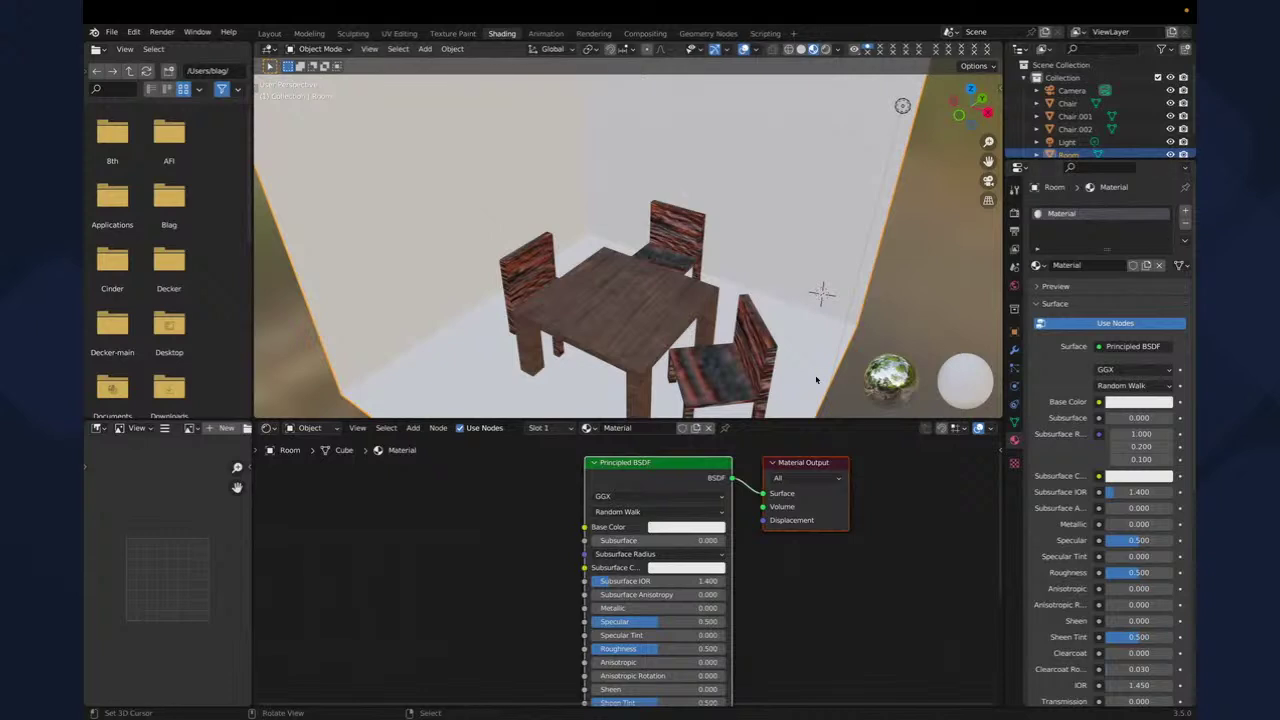
- Unwrap the Room mesh with Smart UV Project in Edit Mode
click(628, 472)
key(Tab)
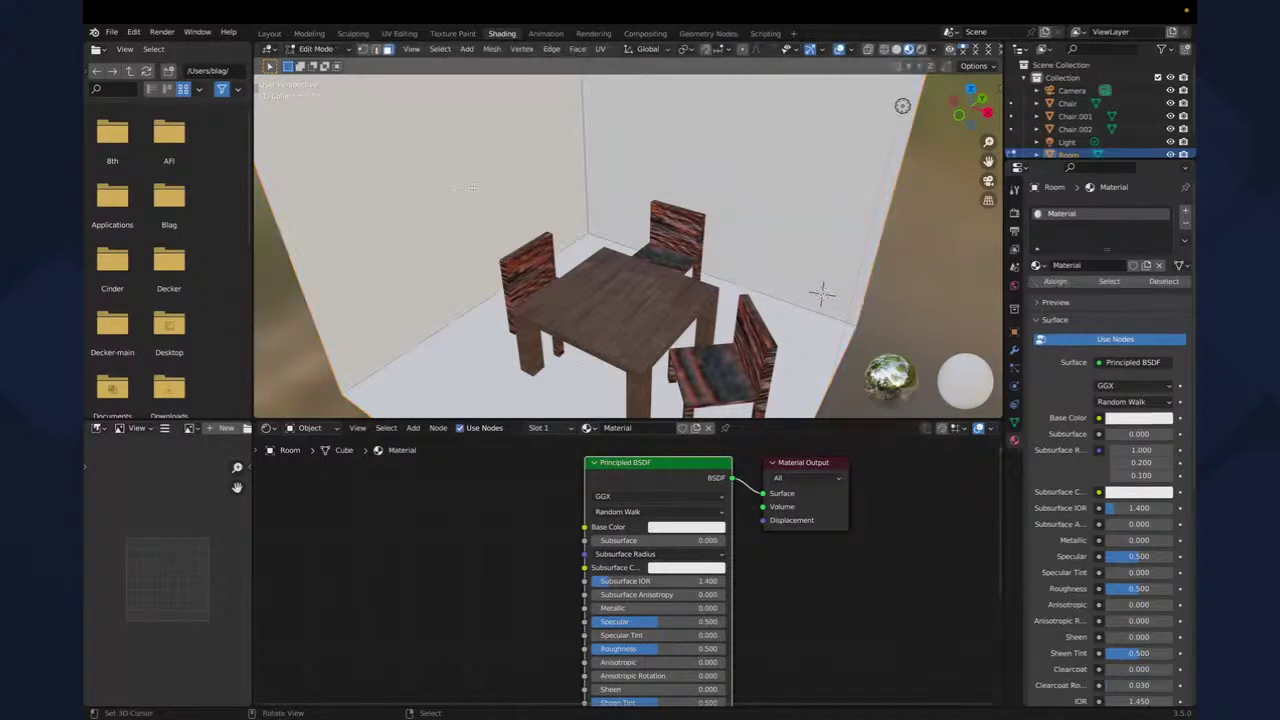
key(u)
click(475, 193)
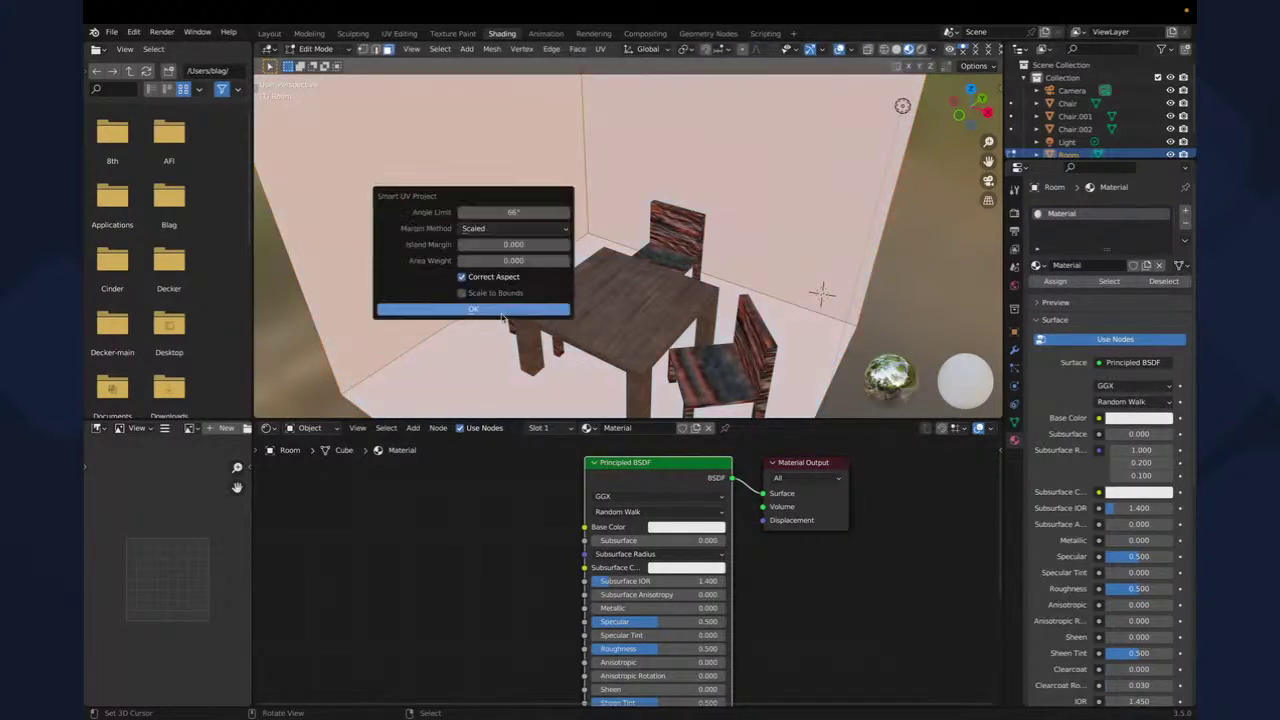
click(501, 310)
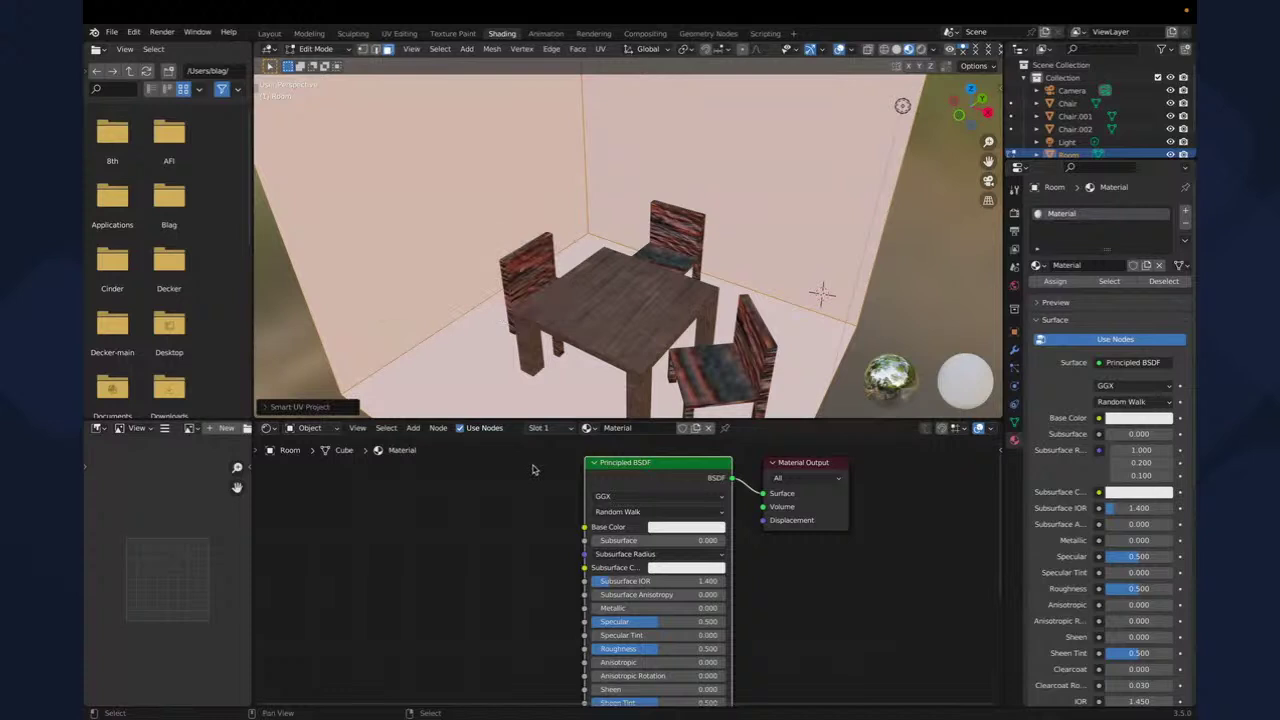
click(629, 486)
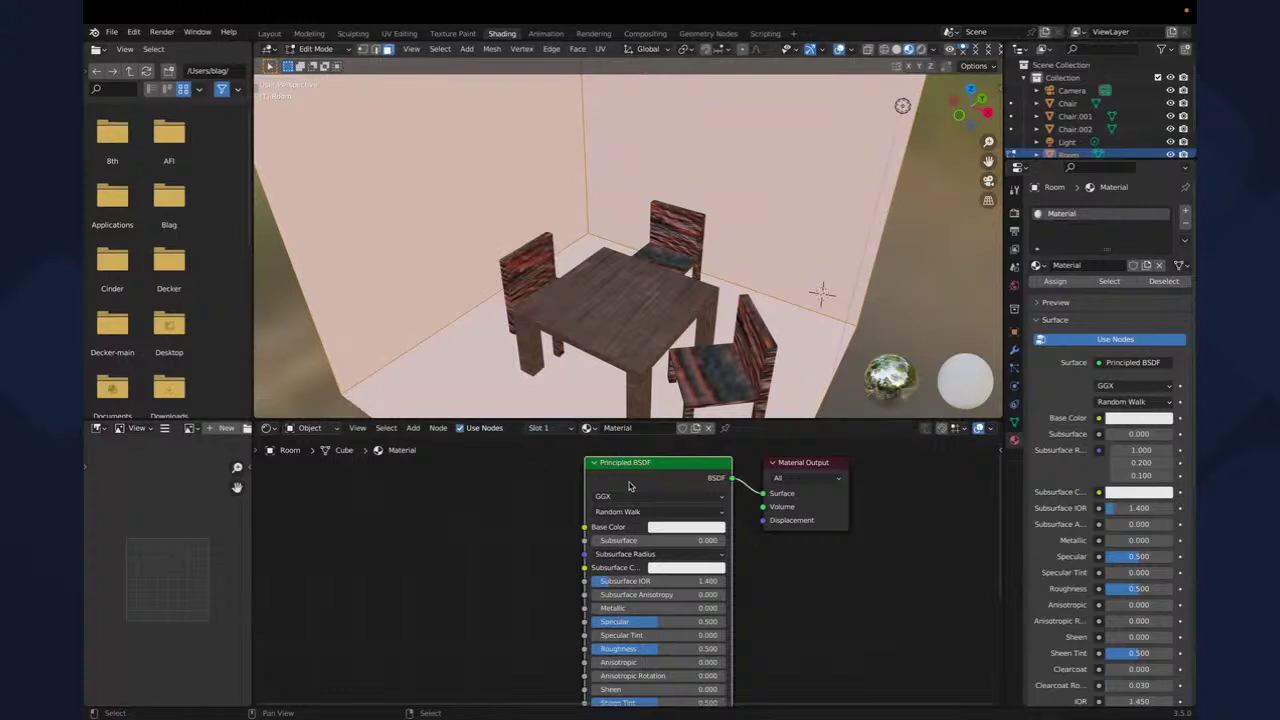
- Load all five WhiteStuccoWall01_MR_1K maps from the Walls folder into the Room material and assign it
key(ctrl+shift+t)
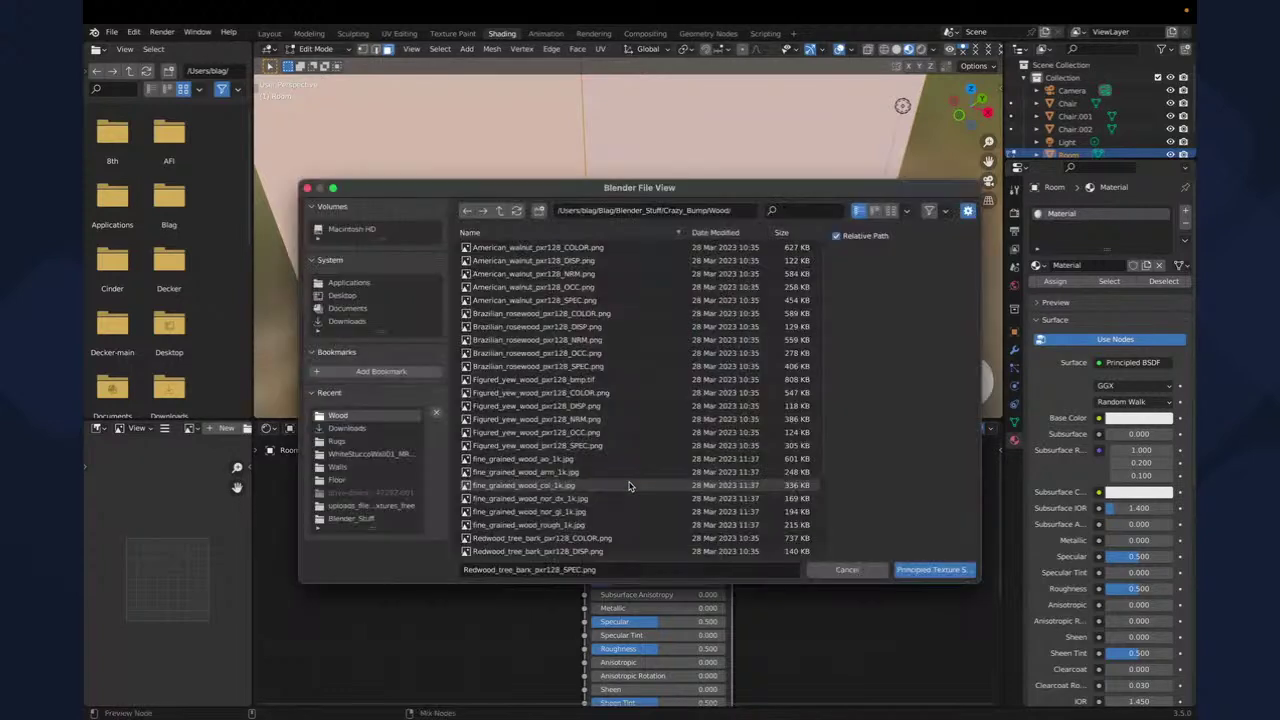
click(501, 210)
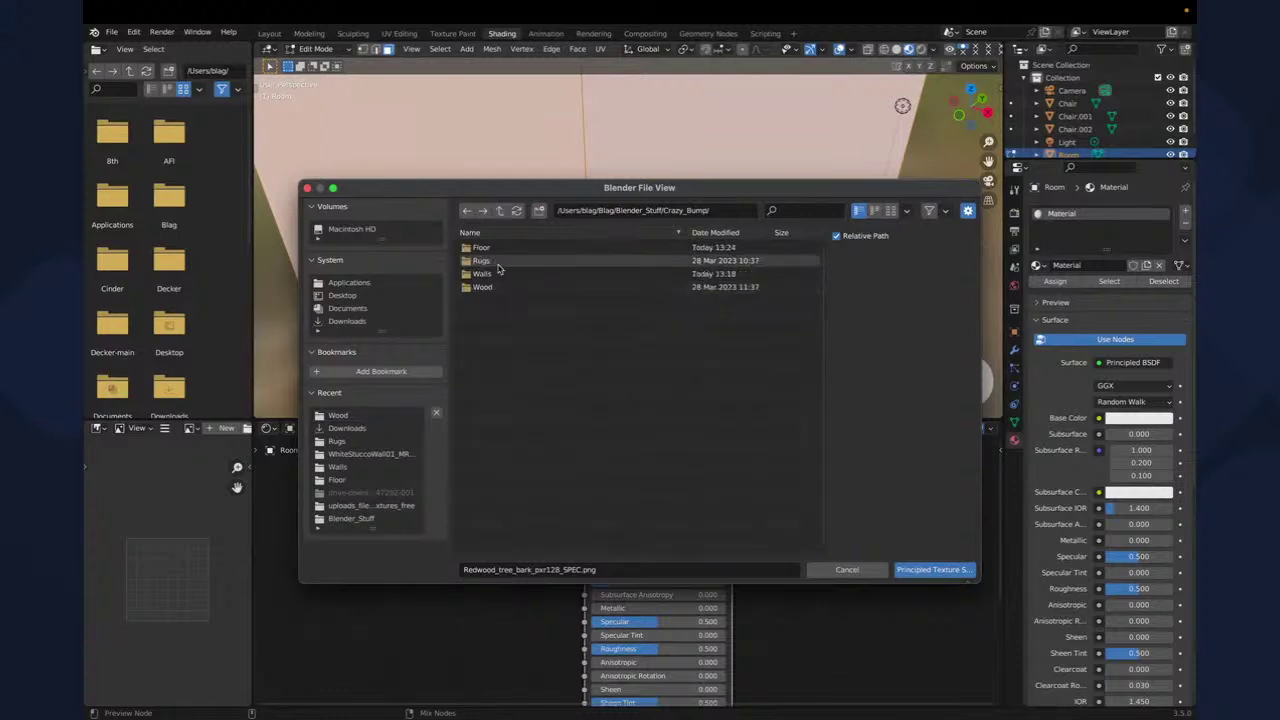
click(497, 273)
click(494, 248)
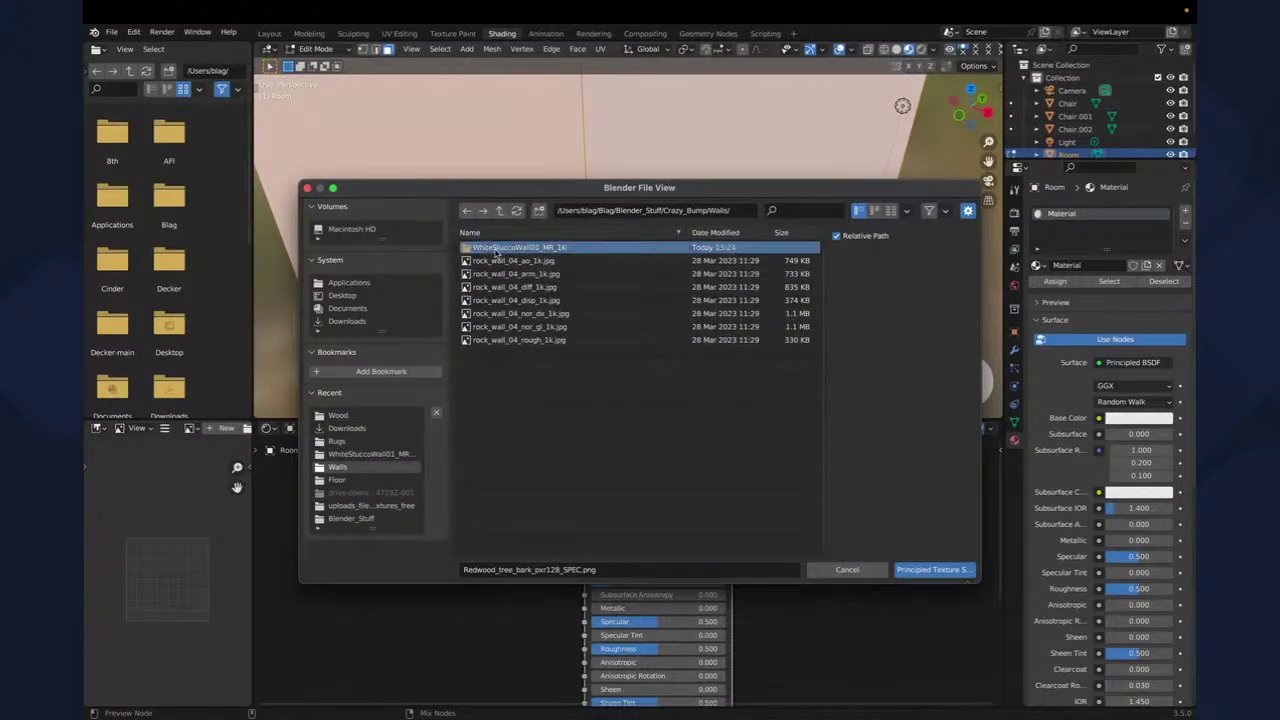
double_click(494, 248)
key(a)
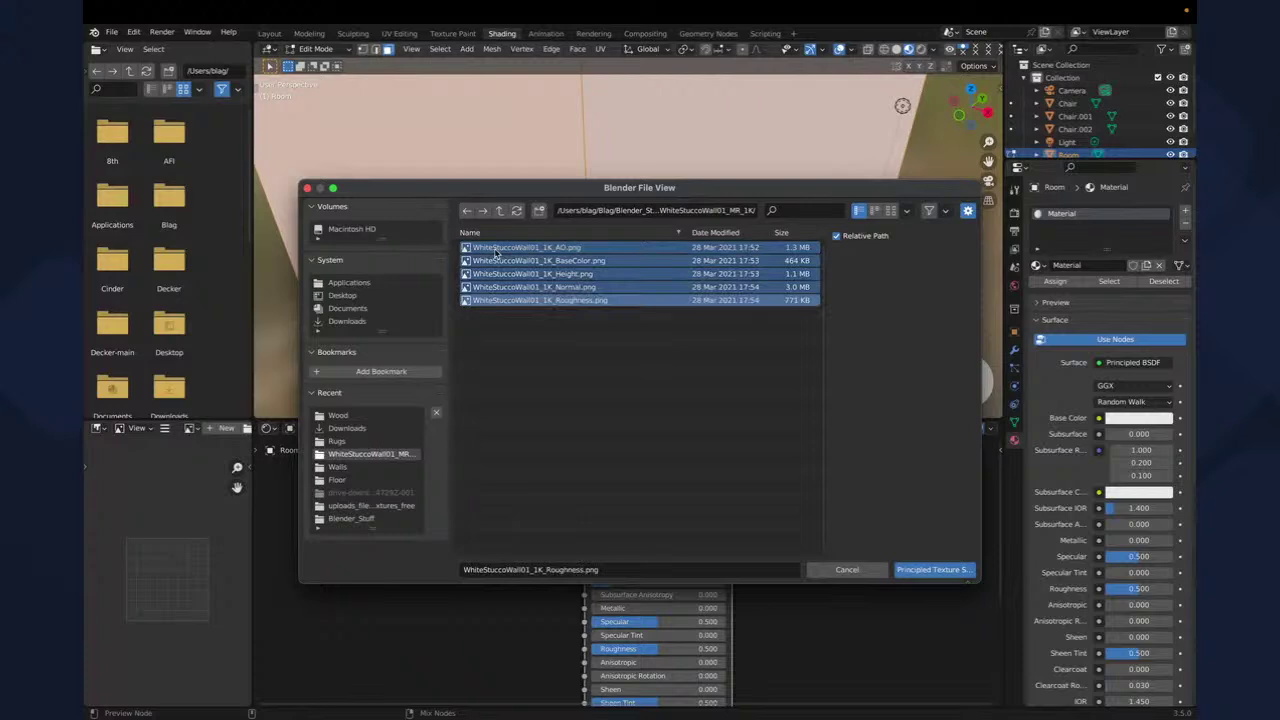
key(Return)
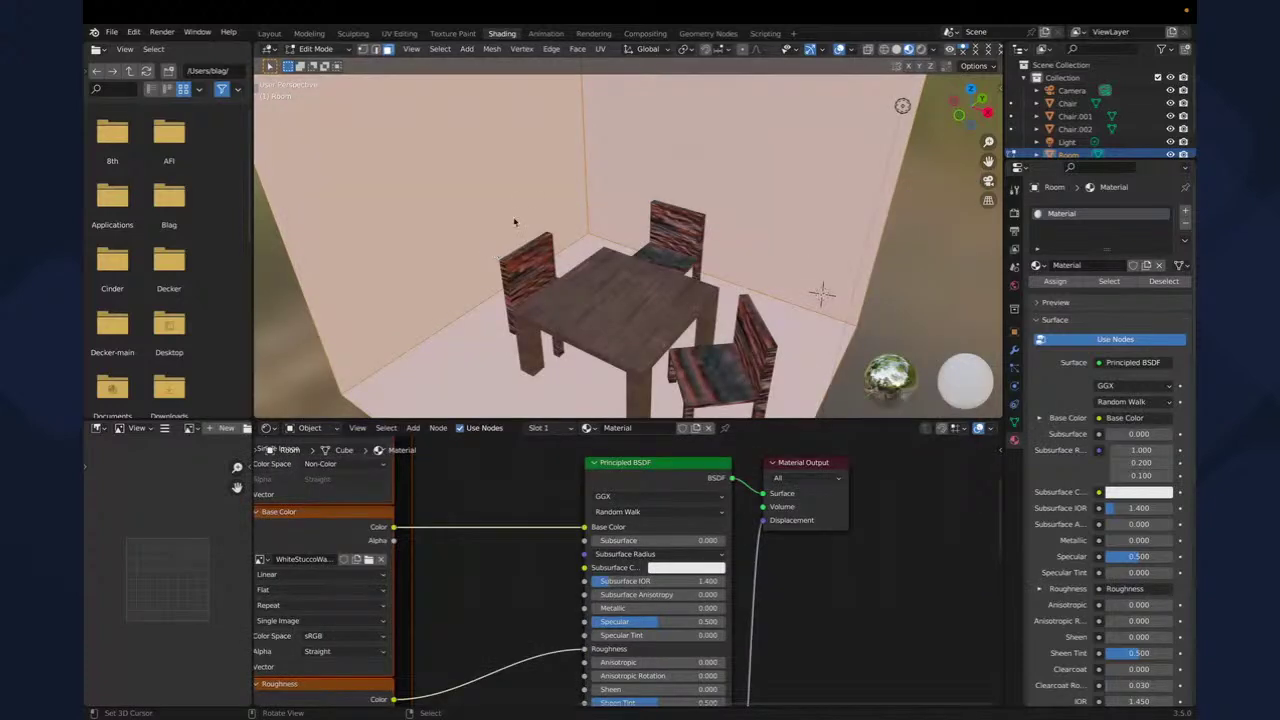
click(1054, 282)
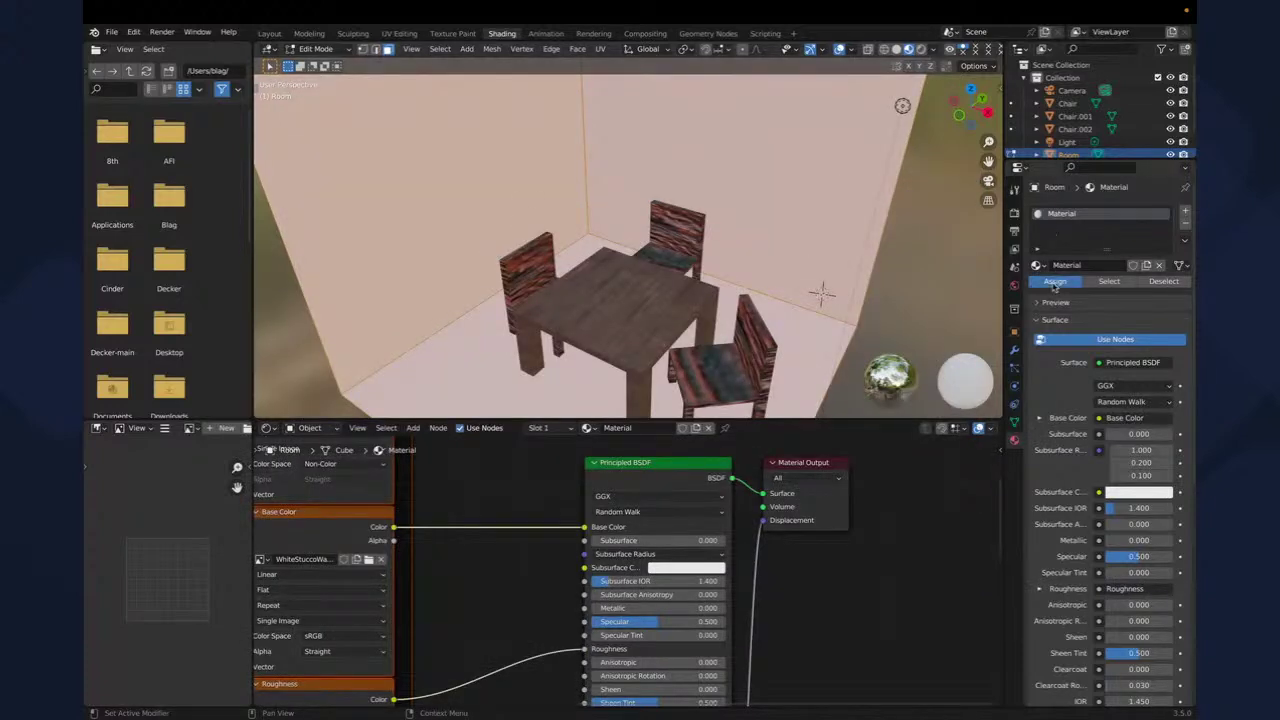
key(Tab)
middle_drag(591, 252, 484, 296)
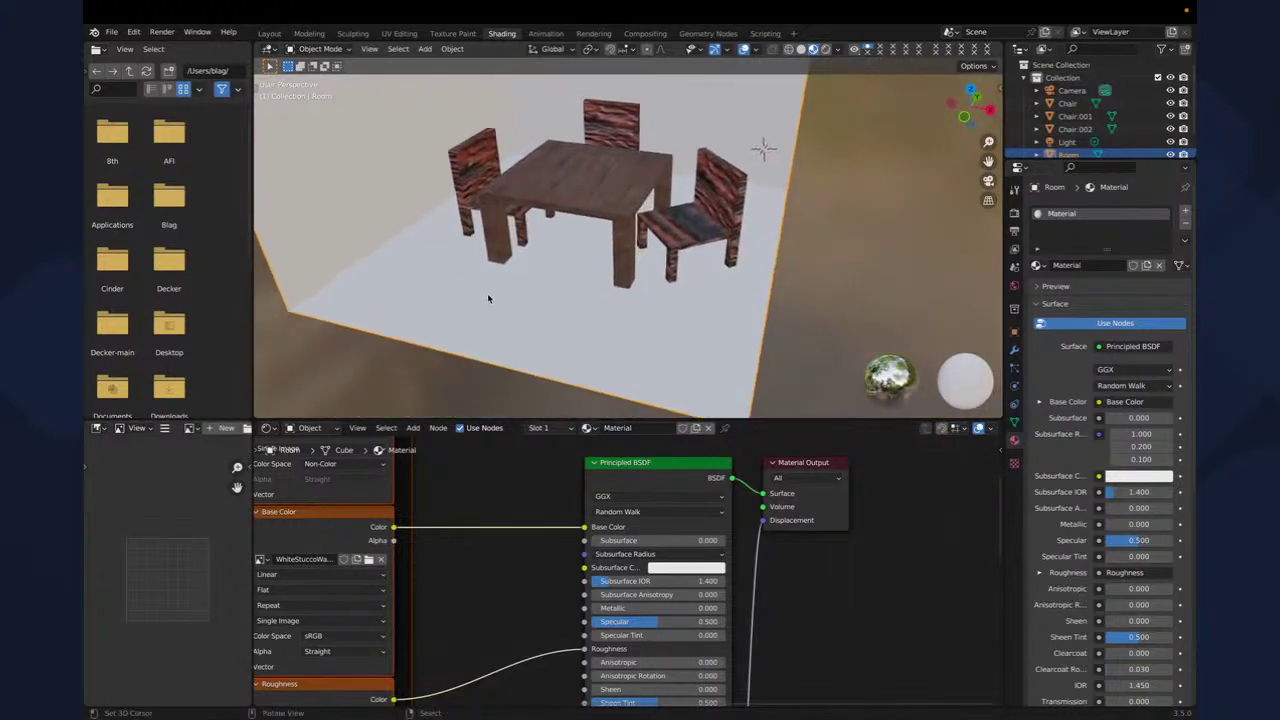
- Re-map the Room's UVs with Project from View in top orthographic view
key(Tab)
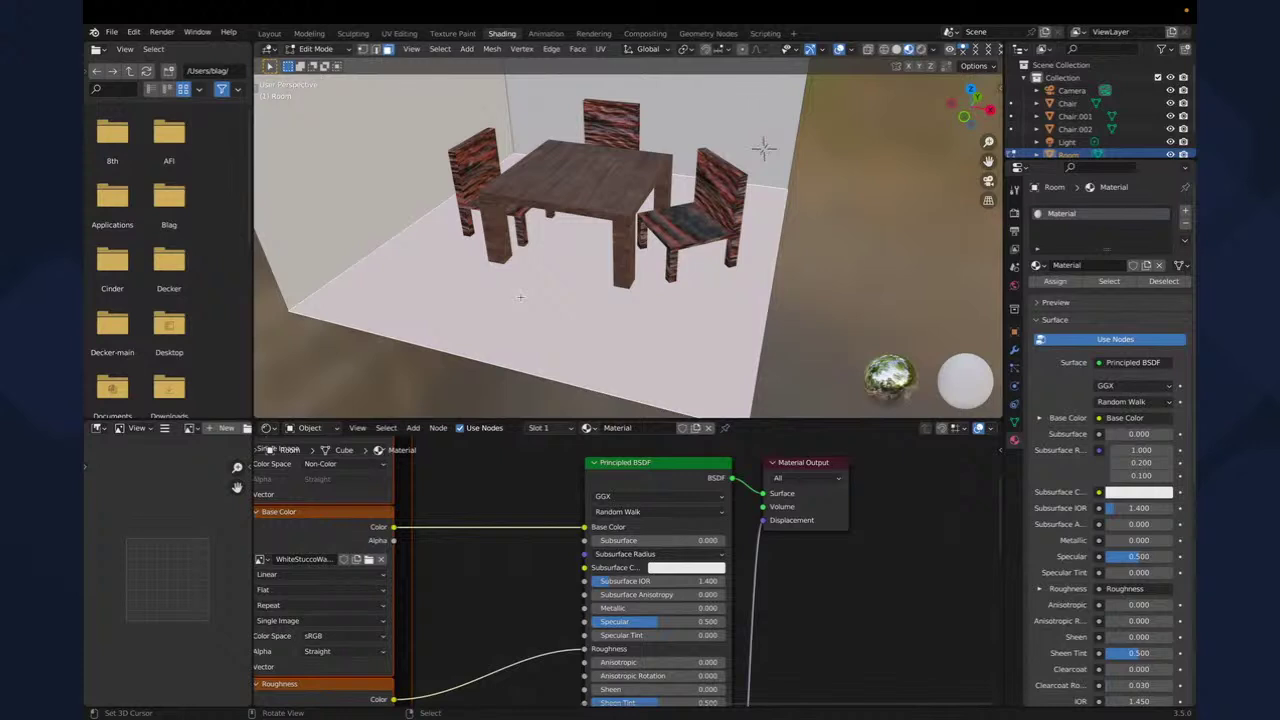
key(KP_7)
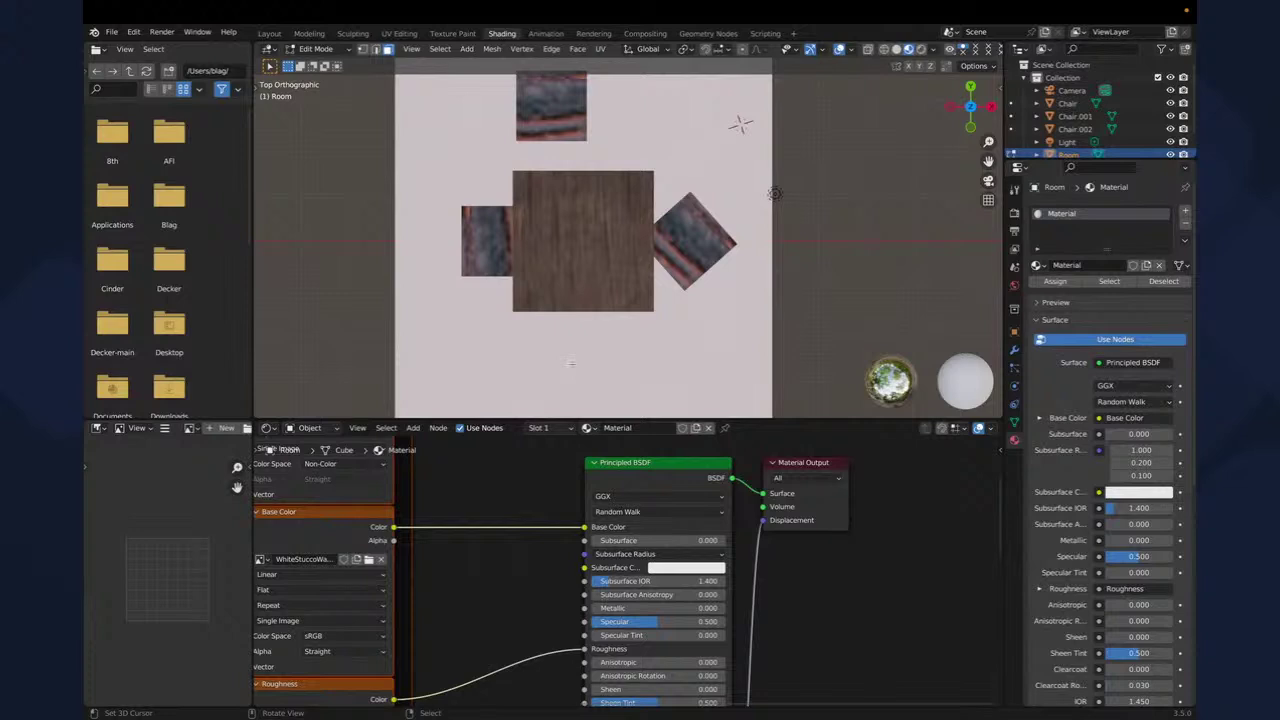
key(u)
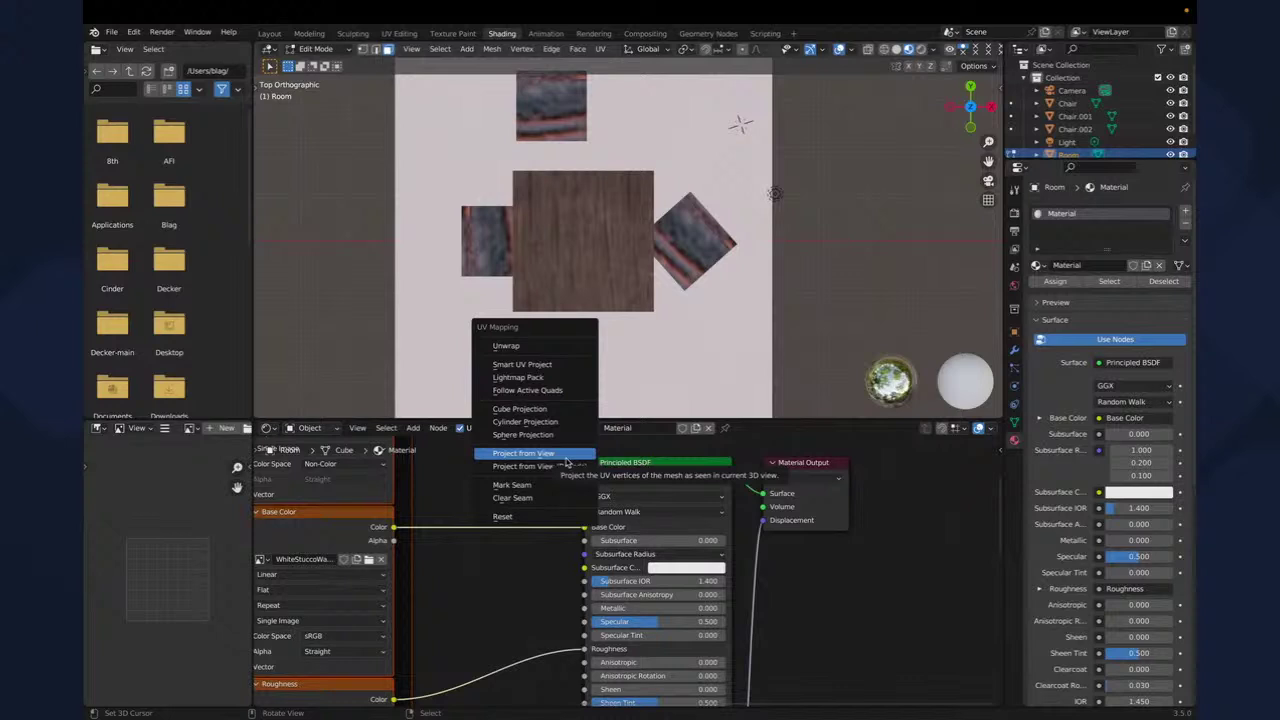
click(566, 461)
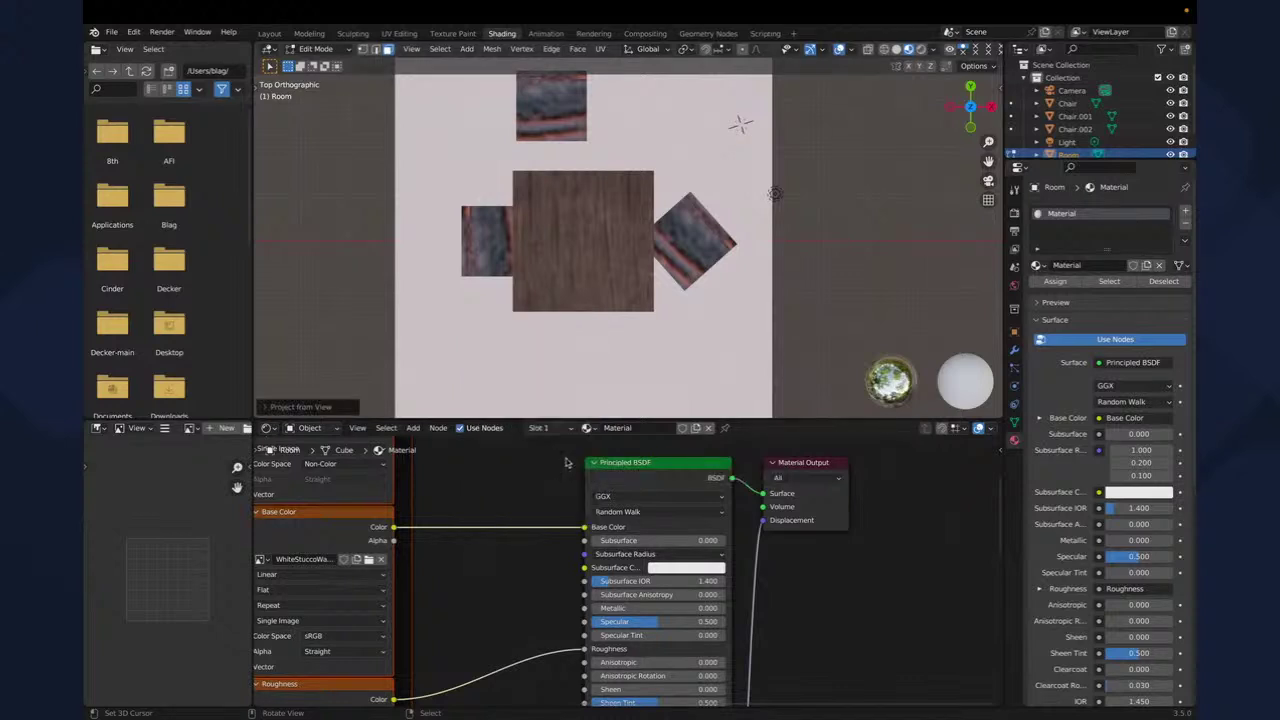
click(640, 484)
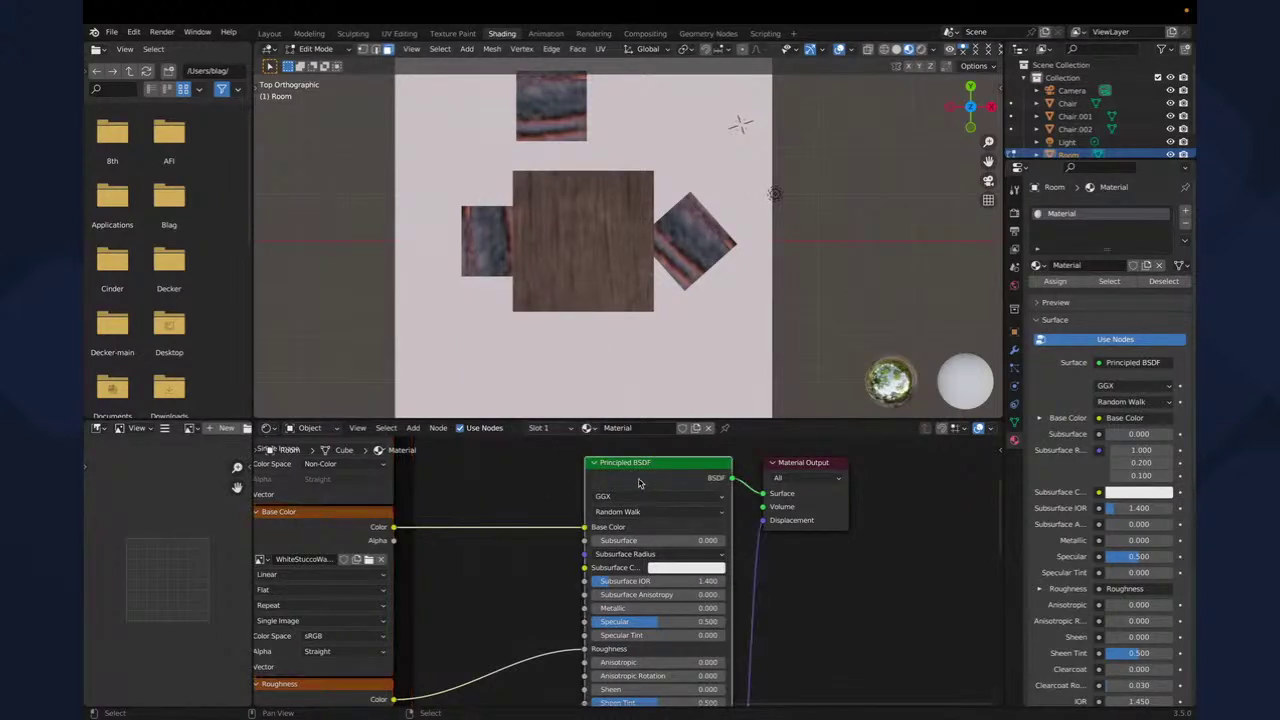
- Add a second material slot to the Room with a new material named 'Floor'
click(1186, 216)
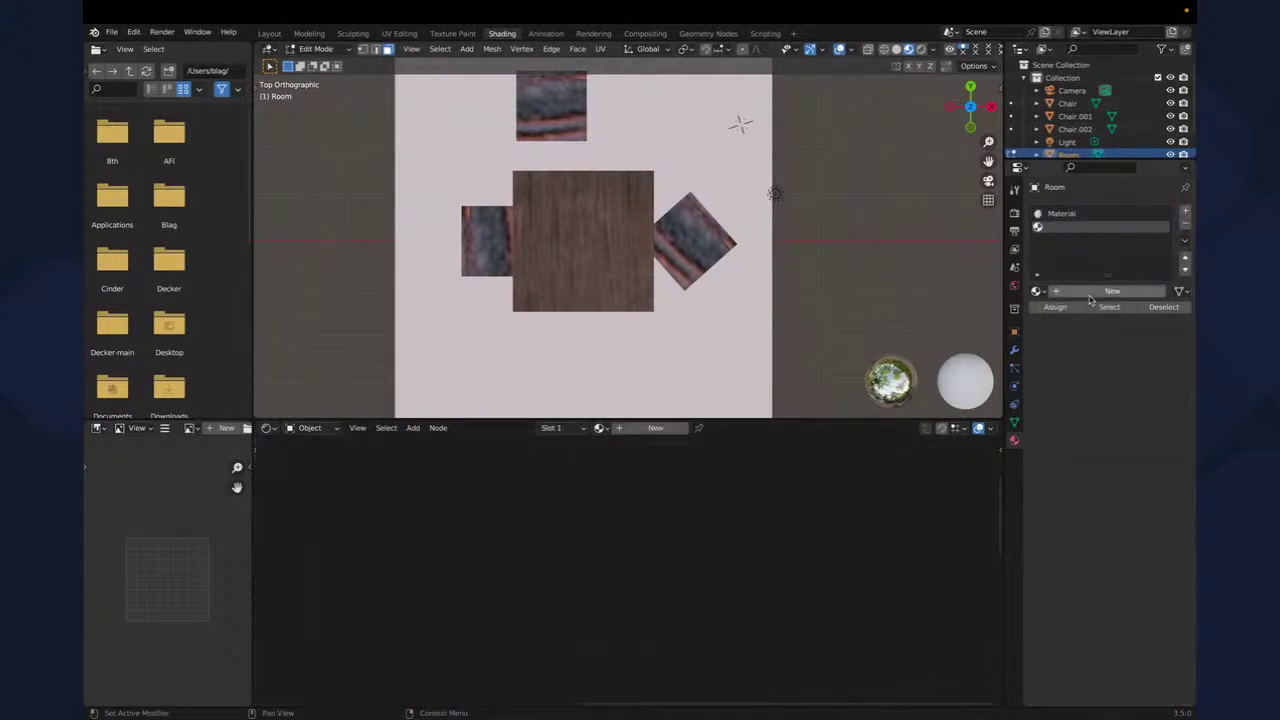
click(1095, 292)
double_click(1073, 227)
text(Floor)
key(Return)
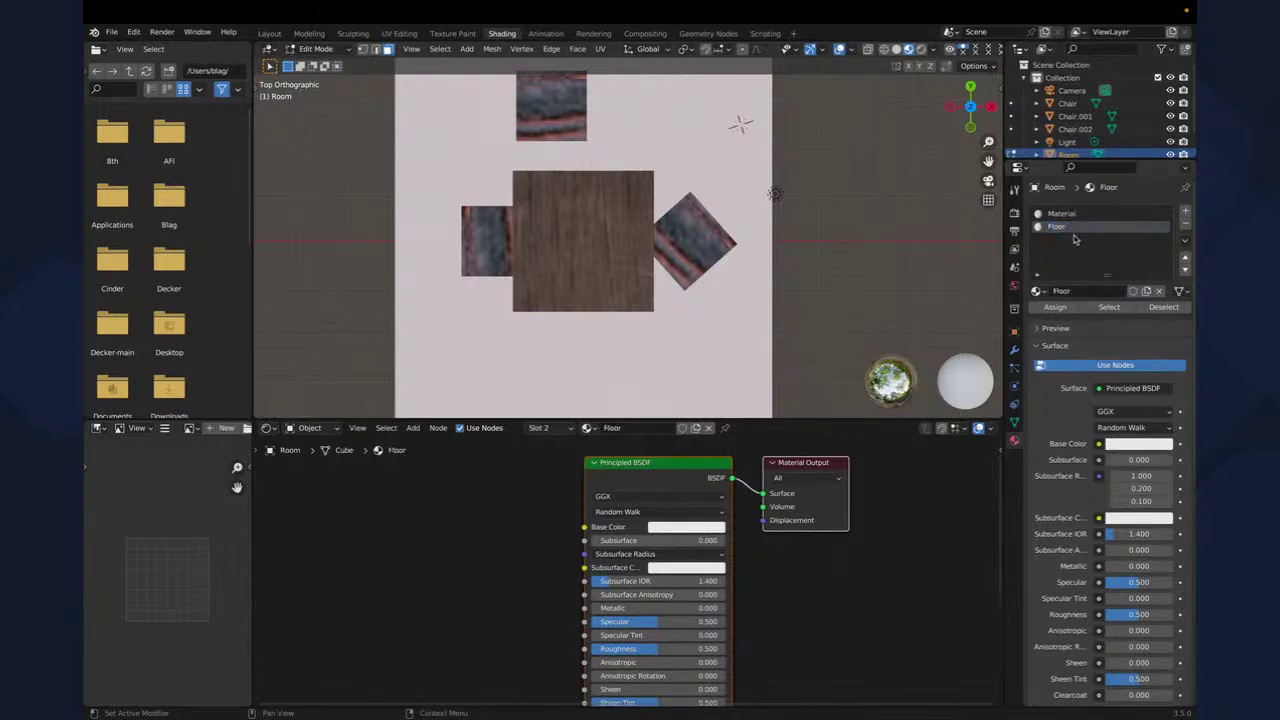
- Load the BlackTiles07_MR_1K texture maps into Floor and assign it to the floor faces
click(614, 489)
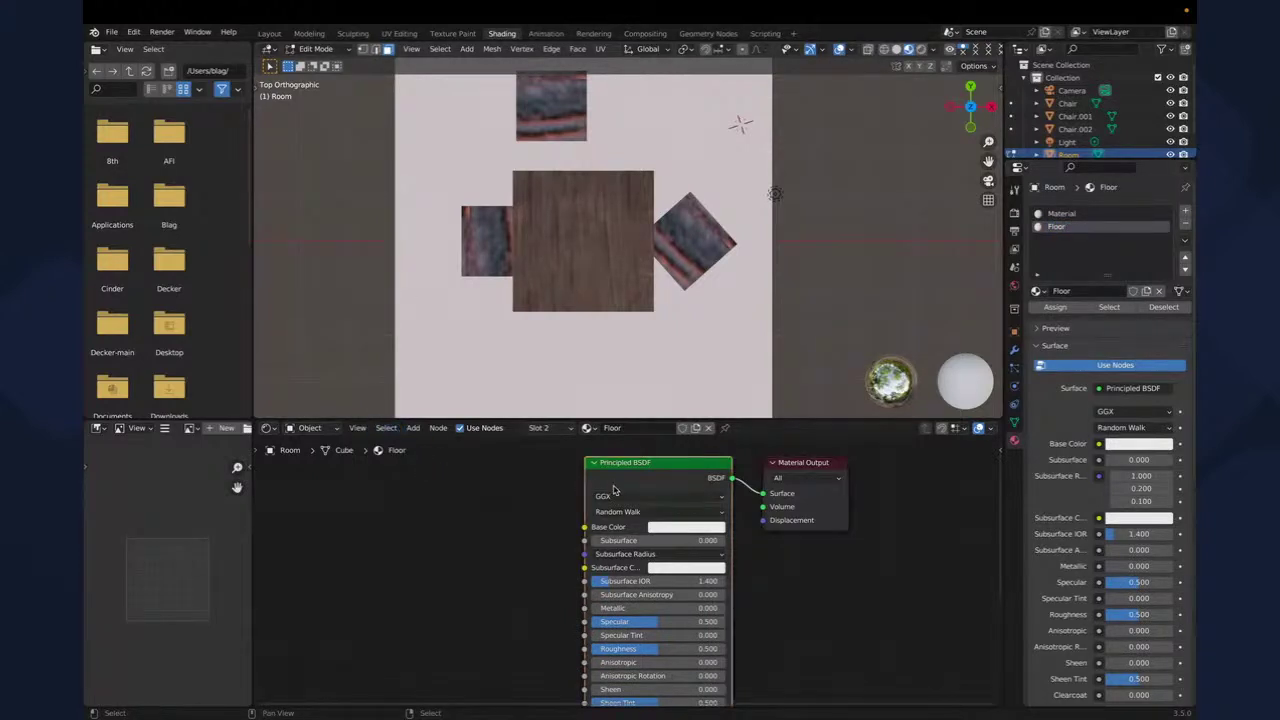
key(ctrl+shift+t)
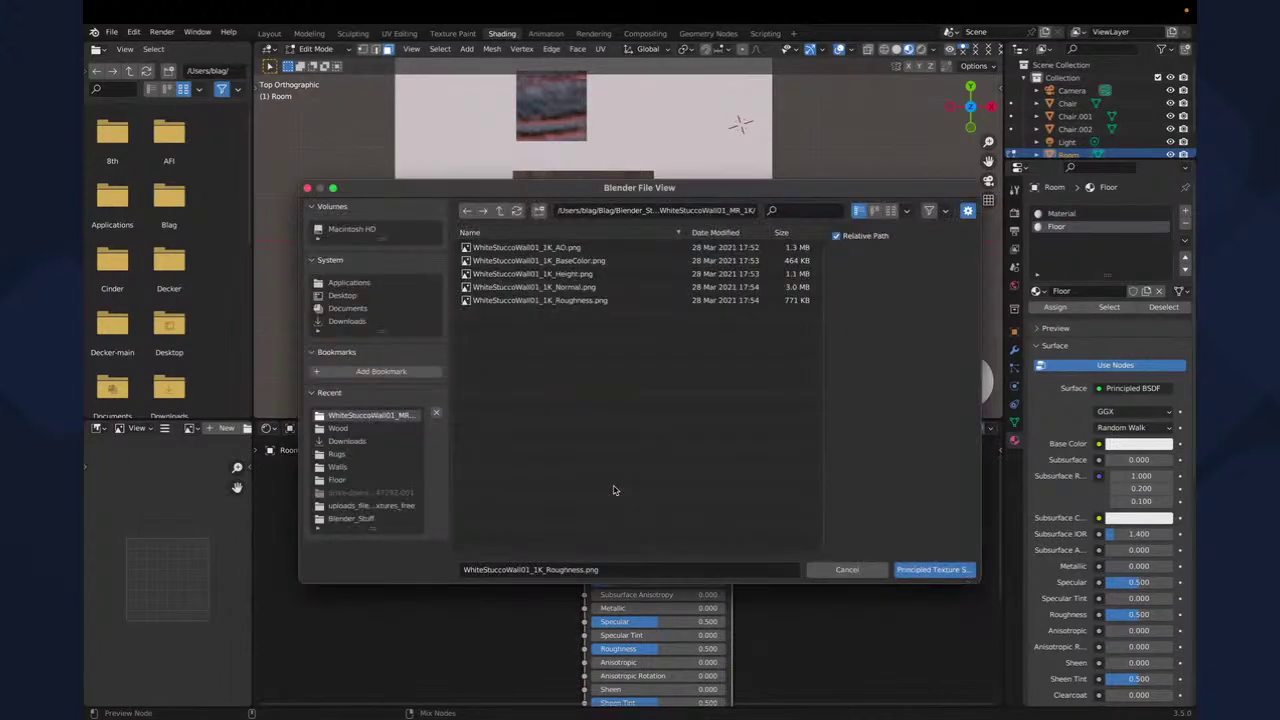
click(499, 211)
click(499, 211)
click(482, 249)
double_click(482, 249)
double_click(482, 249)
drag(482, 248, 484, 254)
key(a)
key(Return)
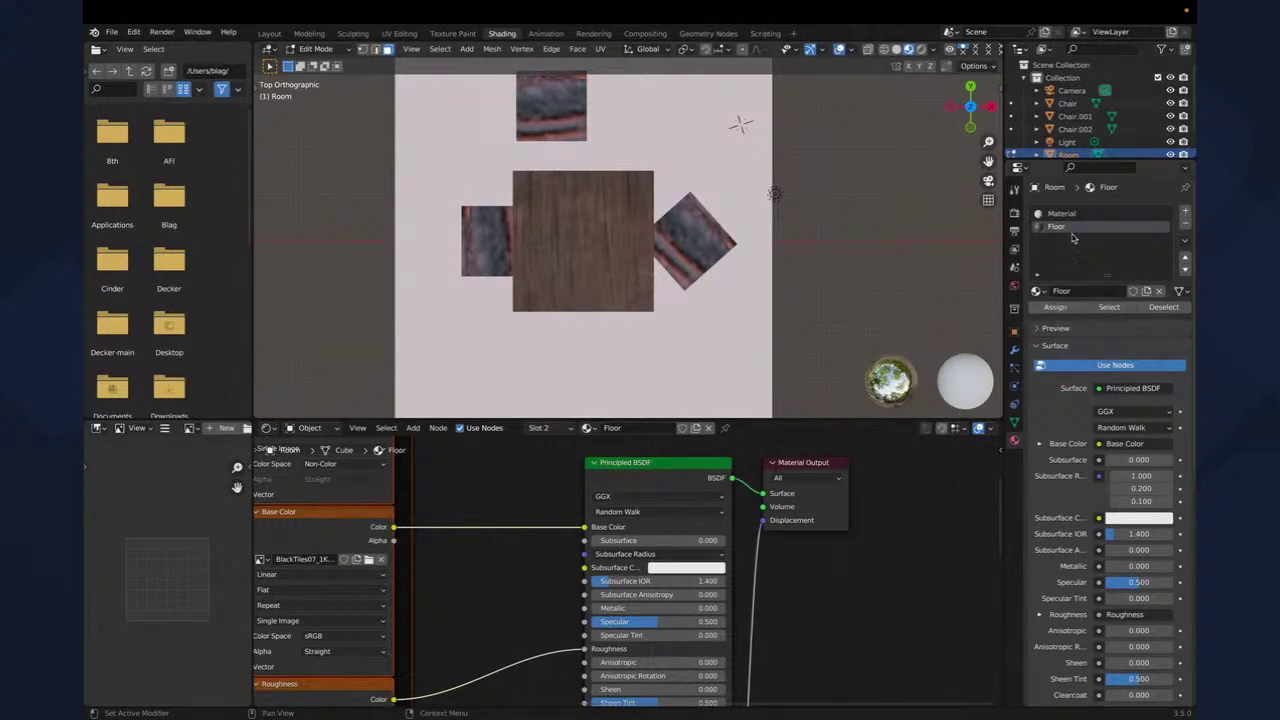
click(1050, 309)
middle_drag(626, 296, 587, 284)
key(Tab)
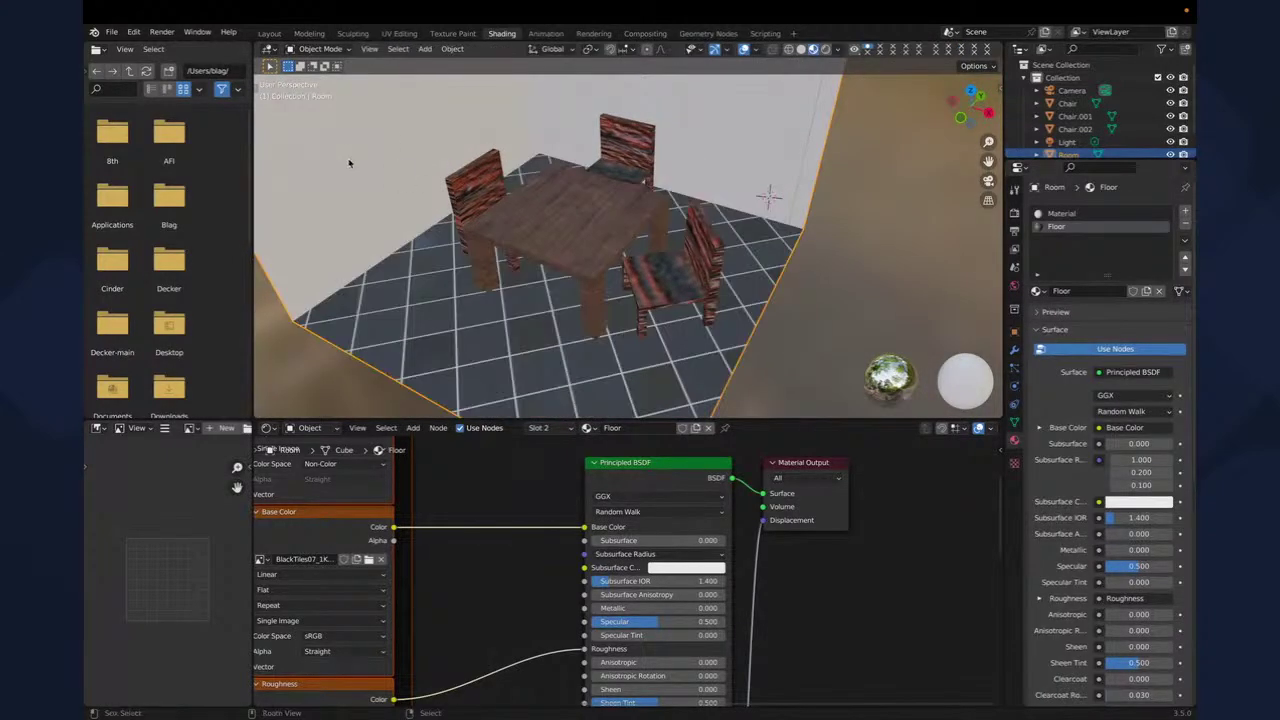
- Select the Light and change its power to 800 W
scroll(349, 163, down, 6)
scroll(349, 163, up, 5)
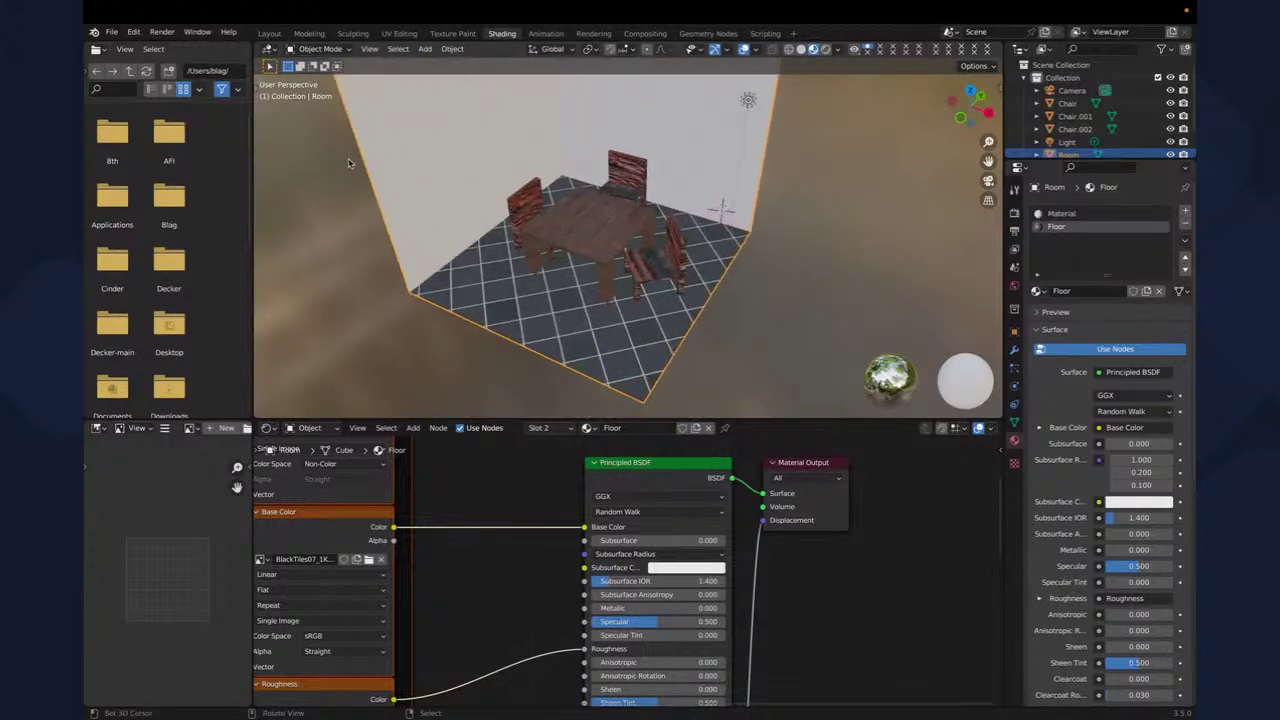
click(745, 104)
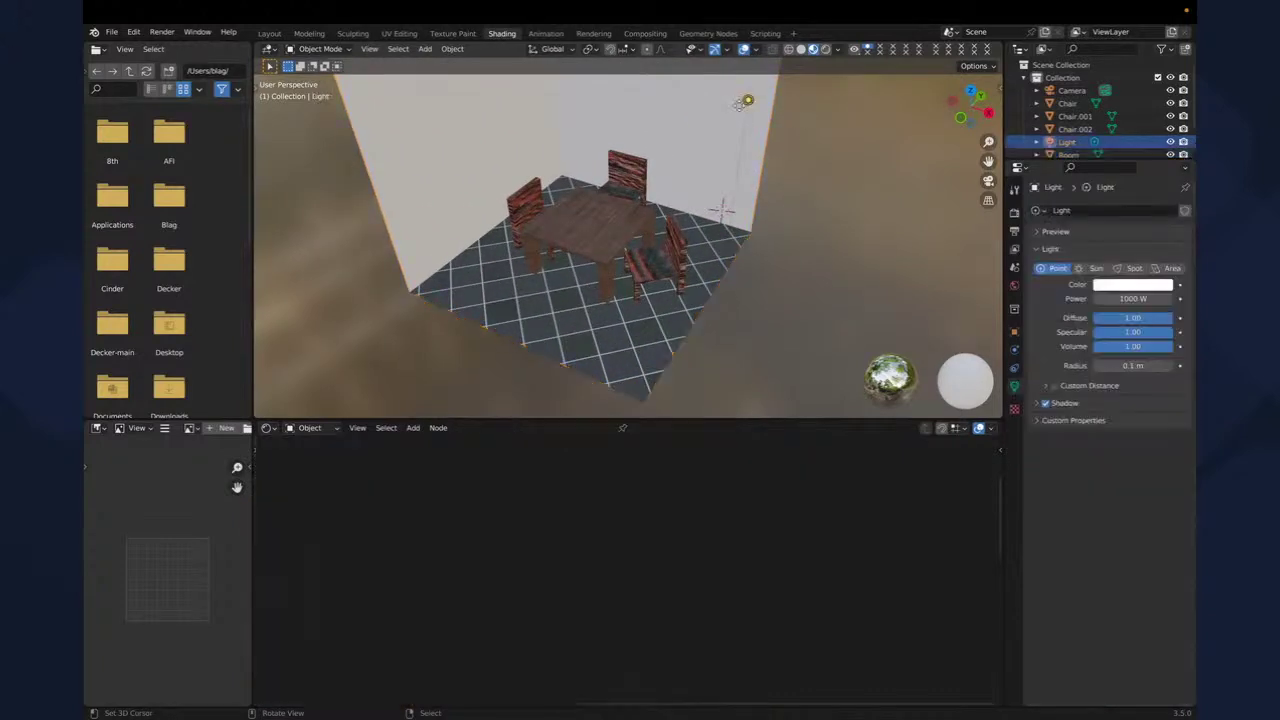
click(1126, 300)
text(800)
key(Return)
middle_drag(776, 138, 480, 300)
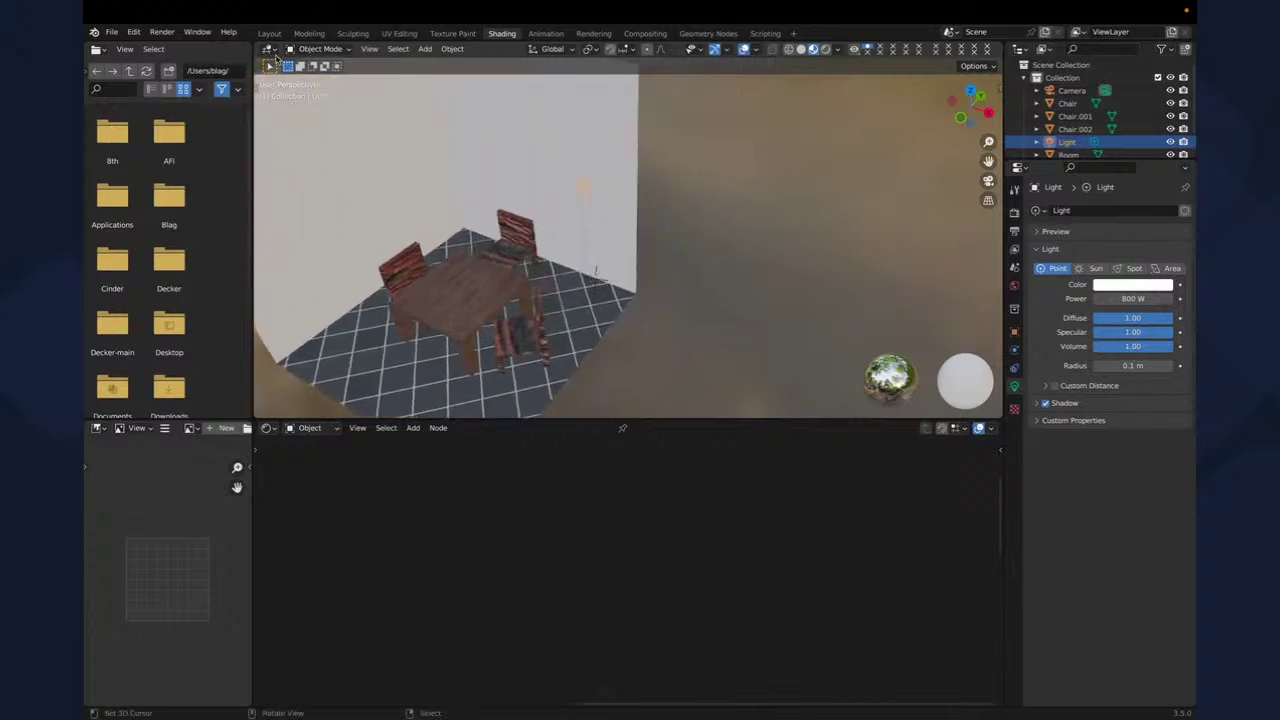
- In the Layout workspace, drag the light along X and Z beside the right wall
click(270, 36)
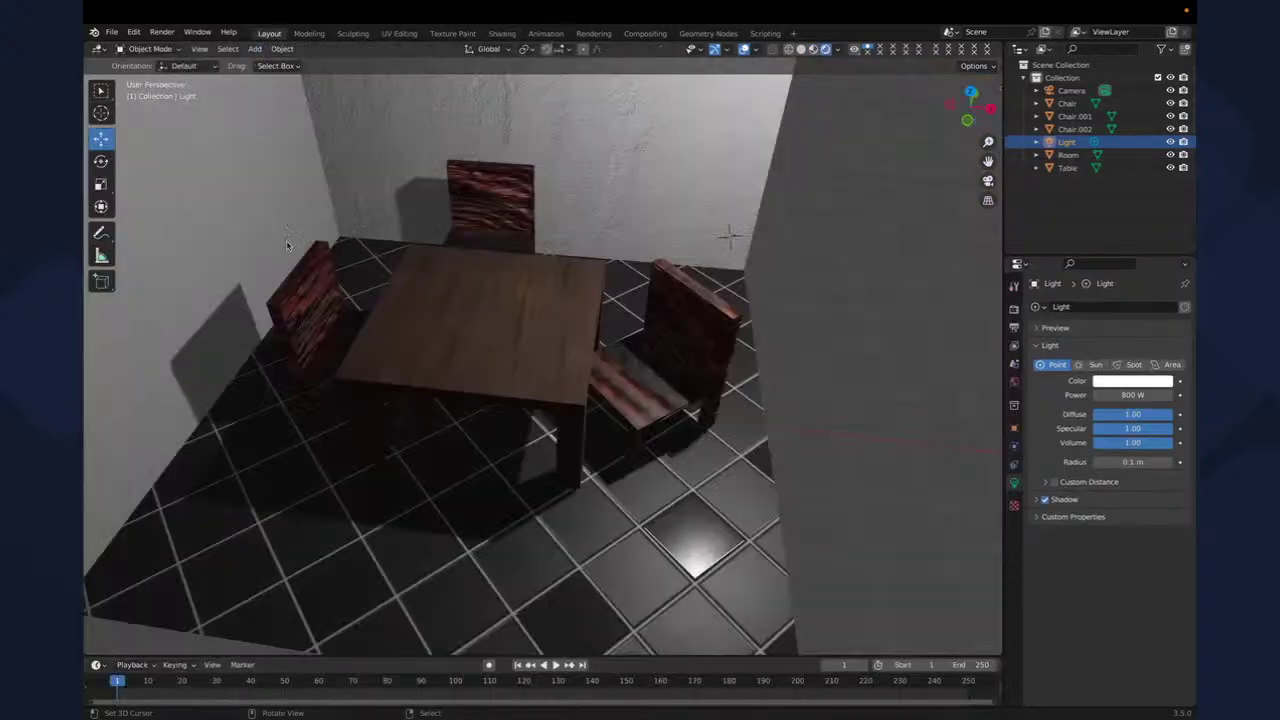
mouse_move(443, 326)
middle_down()
mouse_move(409, 323)
mouse_move(425, 323)
middle_up()
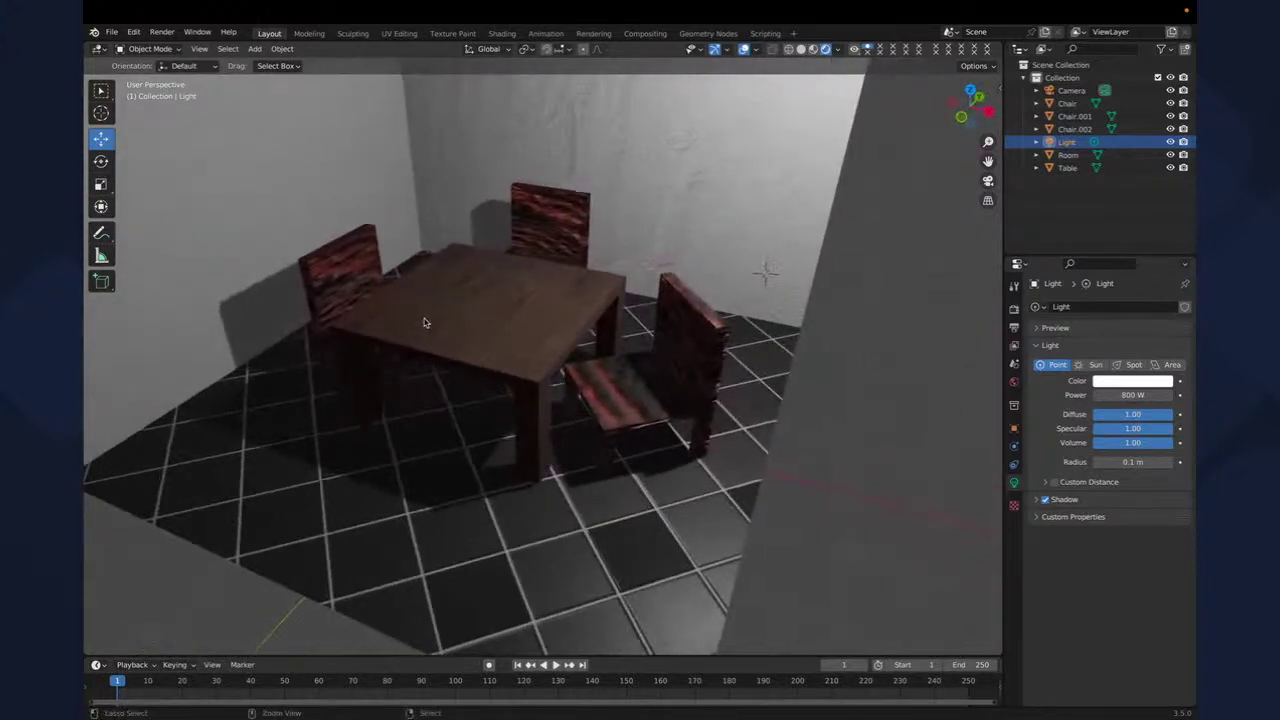
scroll(425, 323, down, 5)
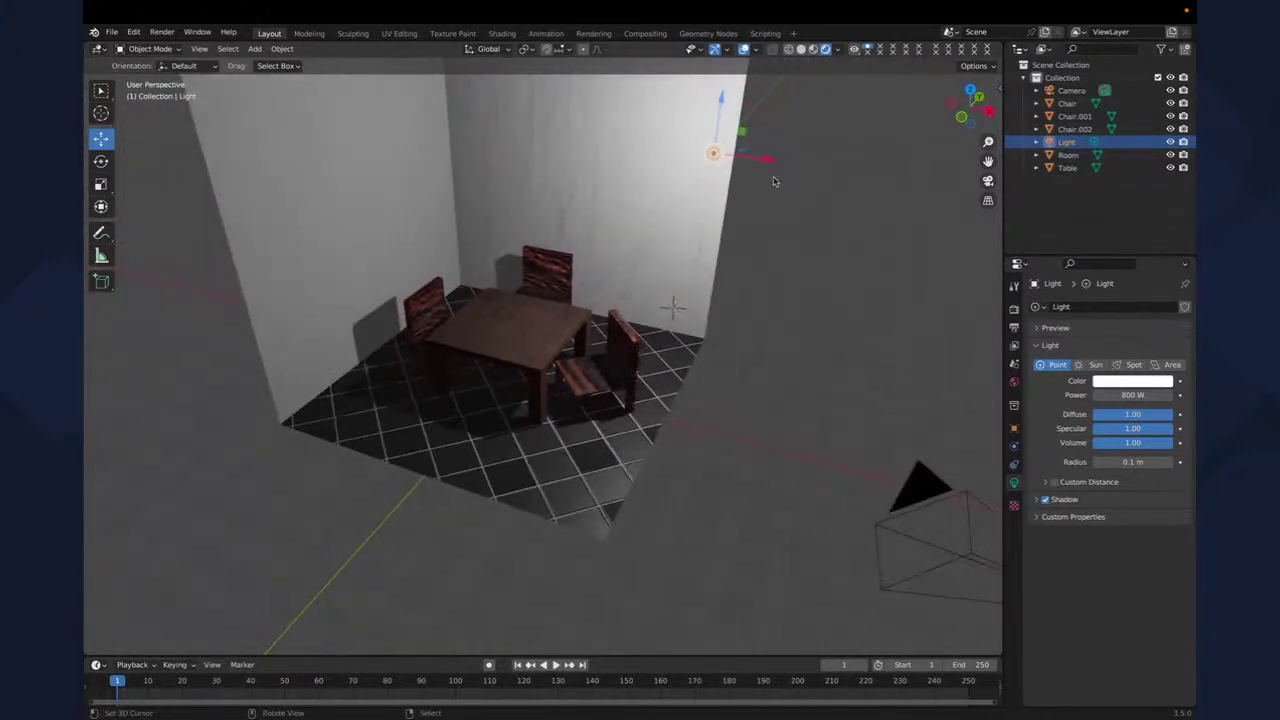
drag(770, 158, 797, 234)
middle_drag(797, 234, 713, 214)
drag(700, 208, 754, 318)
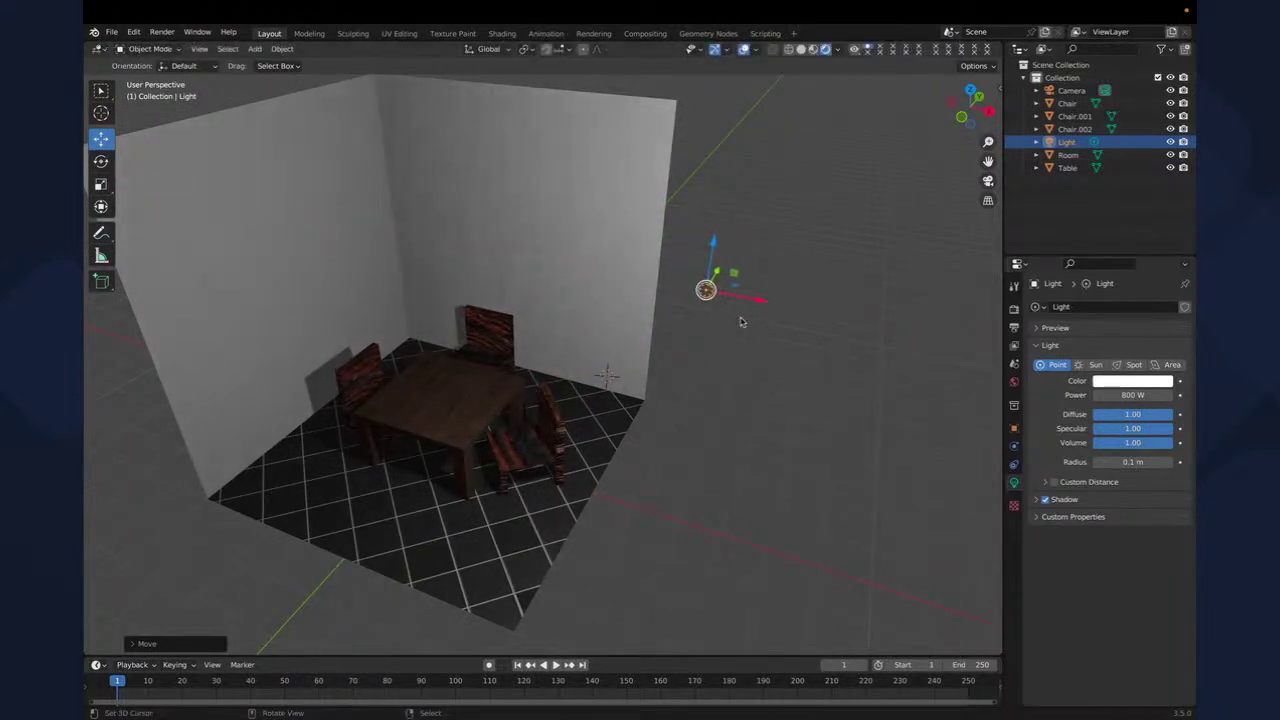
middle_drag(741, 322, 663, 327)
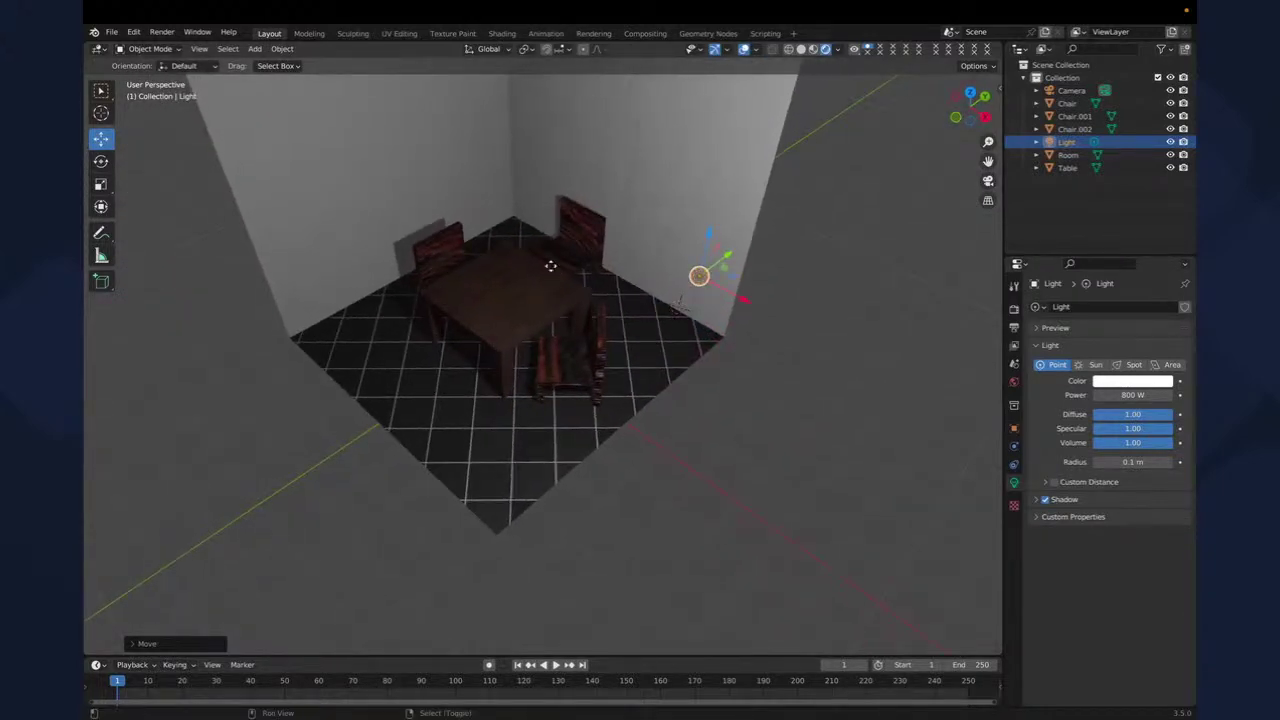
- Duplicate the light as Light.001, slide it along X toward the left wall, and check the camera view
key(shift+d)
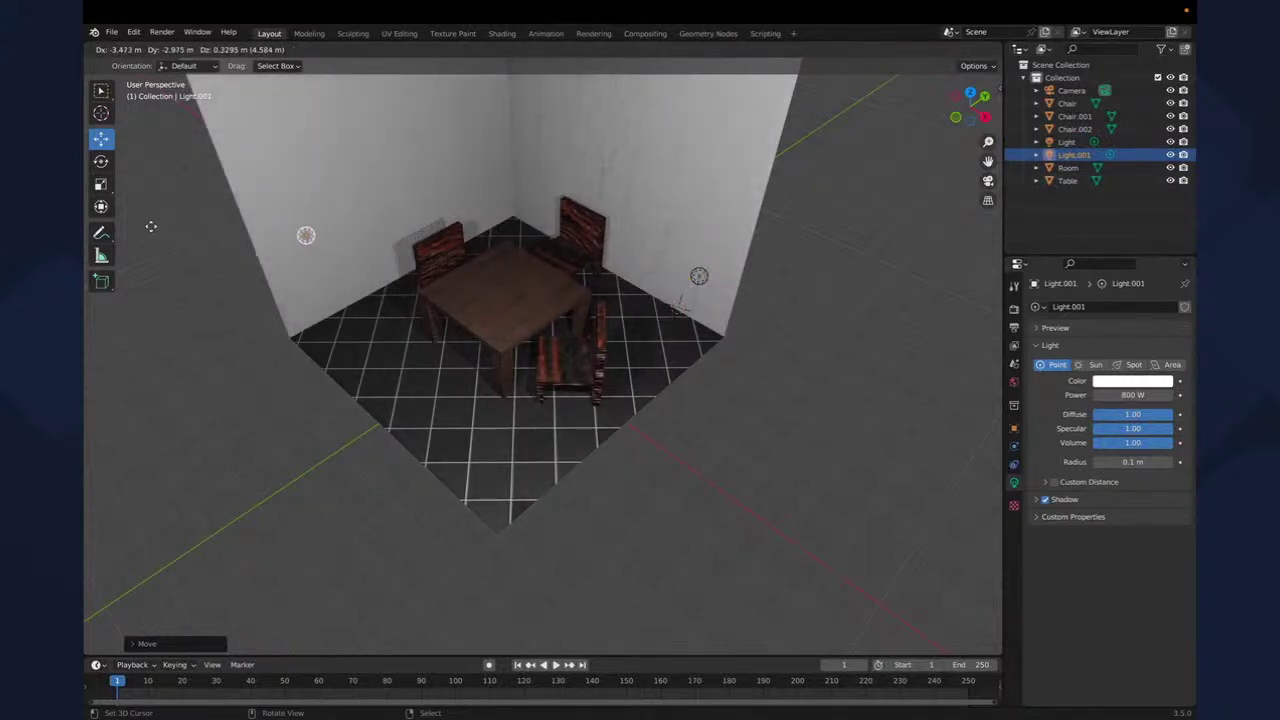
click(142, 274)
drag(318, 300, 184, 237)
middle_drag(184, 237, 476, 282)
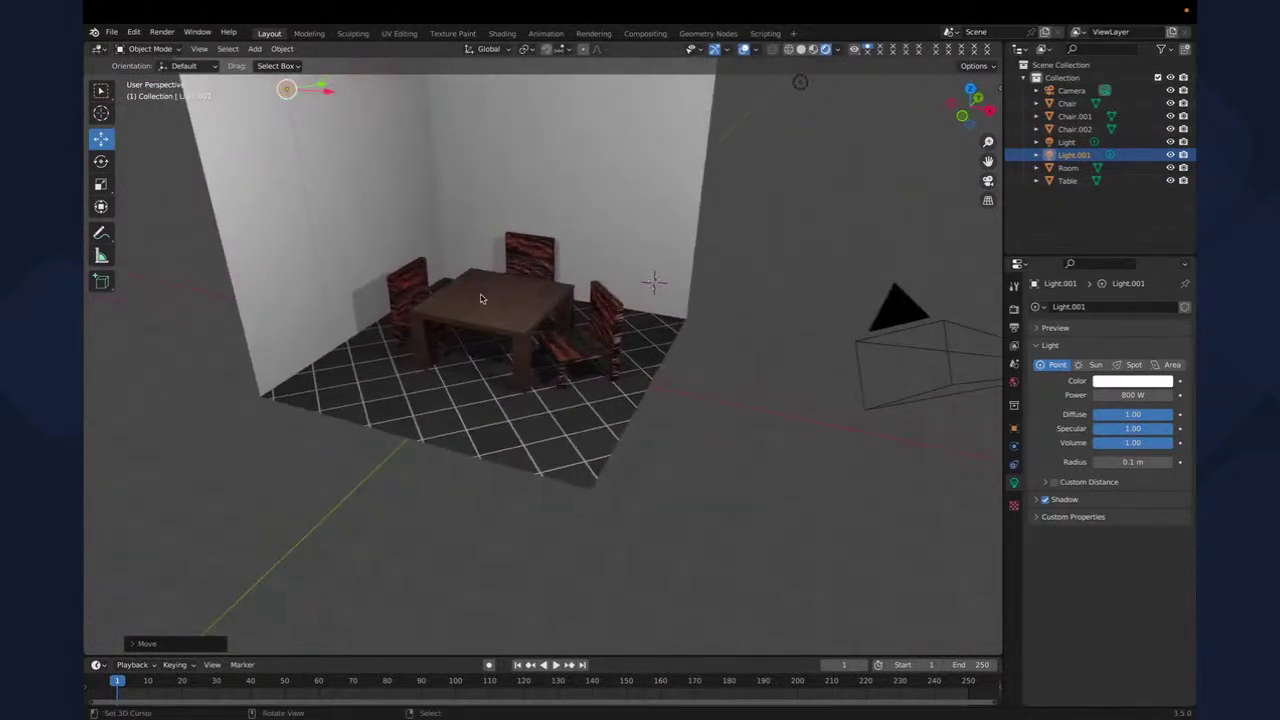
key(KP_0)
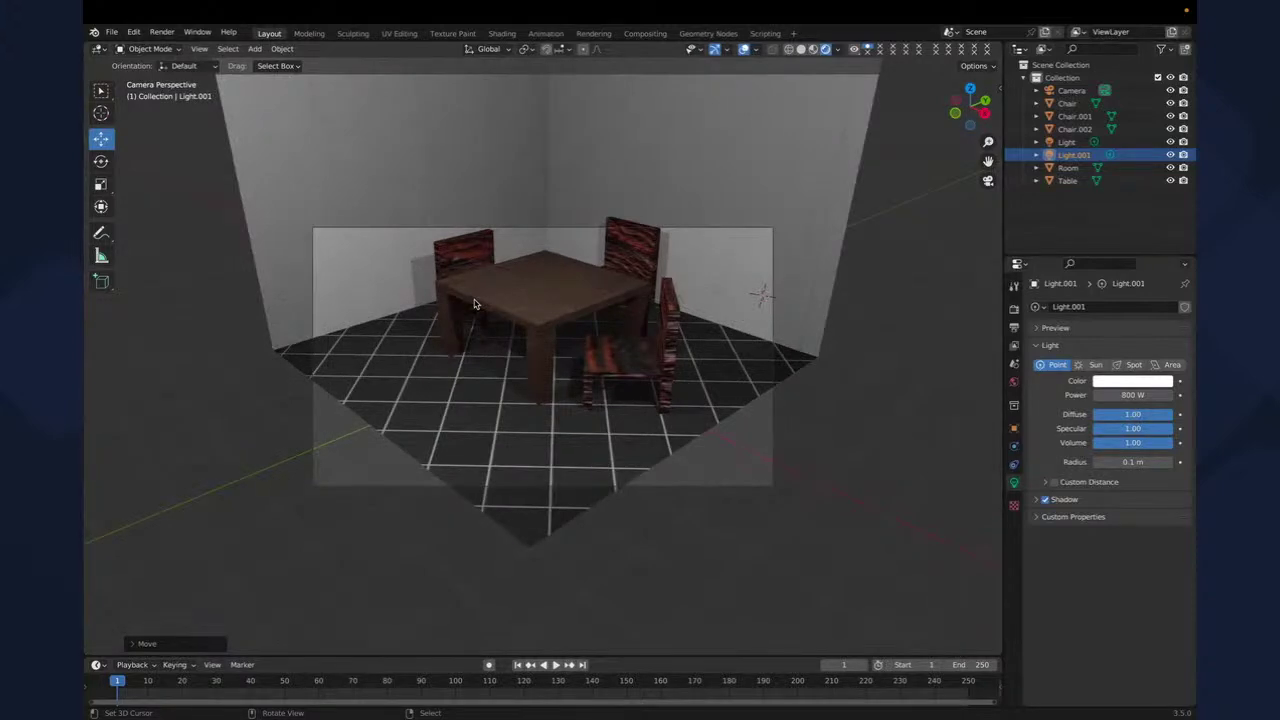
click(475, 302)
middle_drag(551, 403, 501, 449)
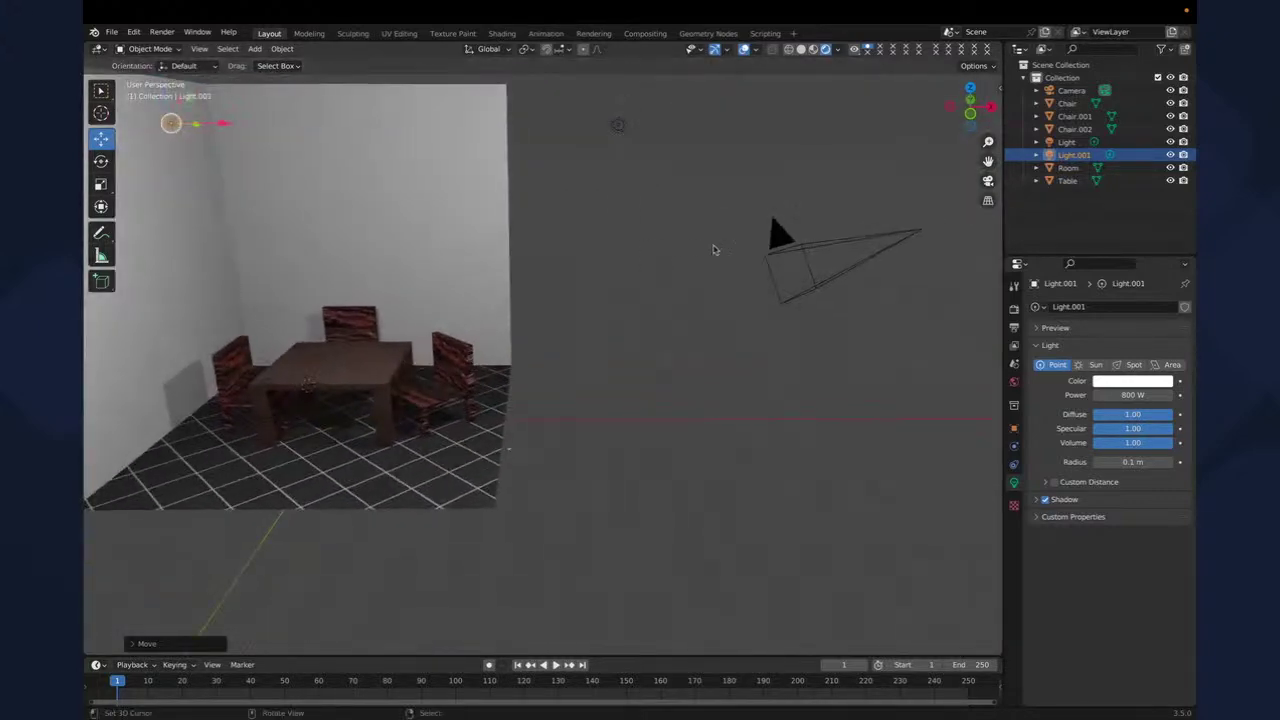
- Raise the camera along Z, checking the framing in front and camera views
click(843, 268)
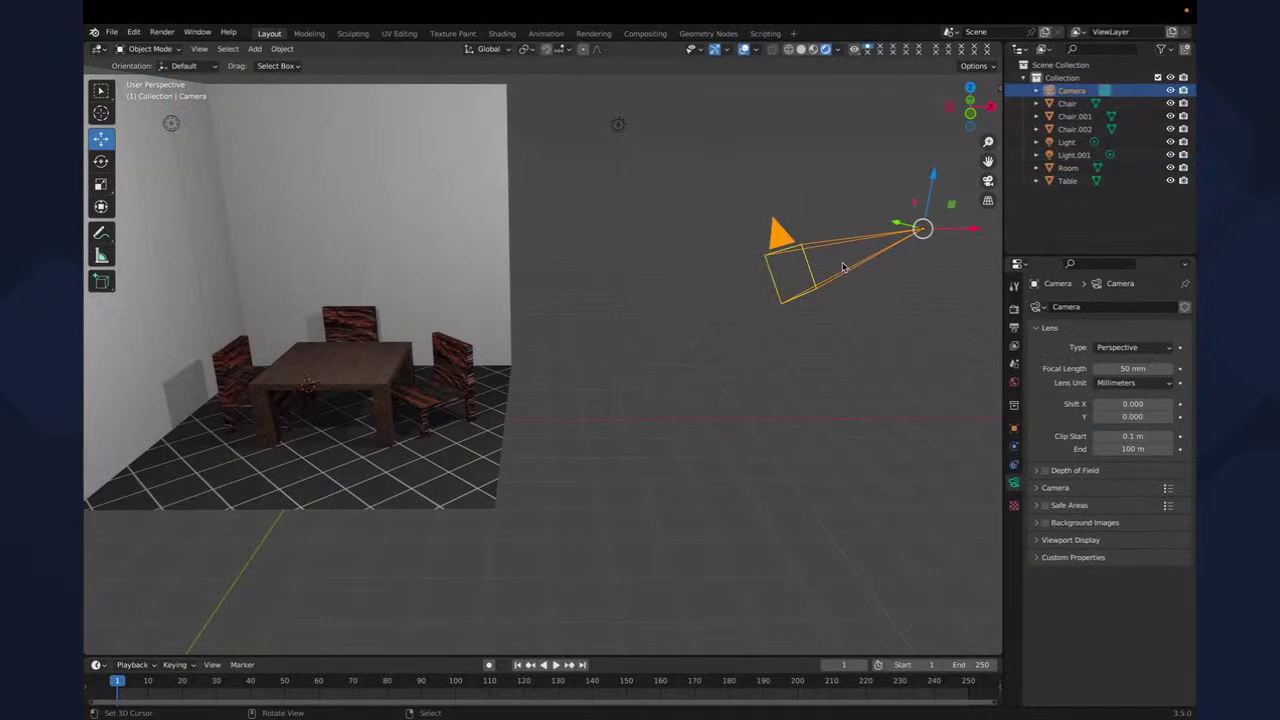
drag(933, 184, 926, 220)
key(KP_0)
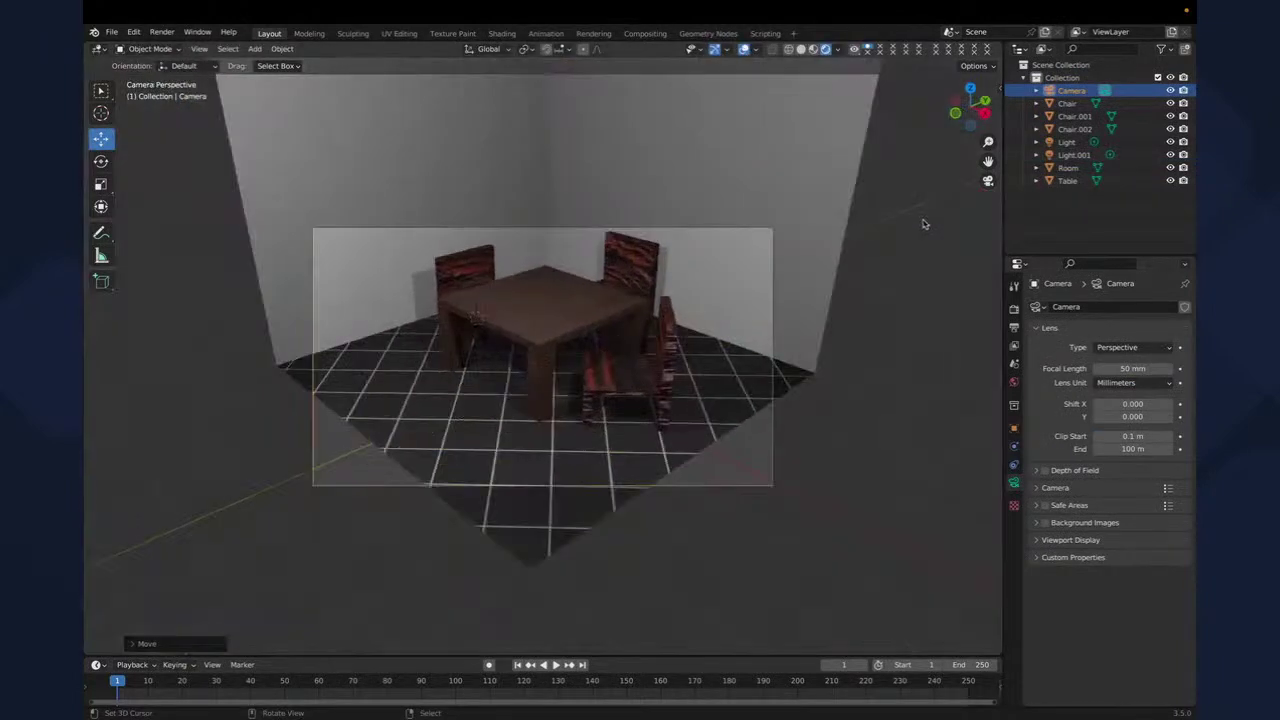
key(KP_1)
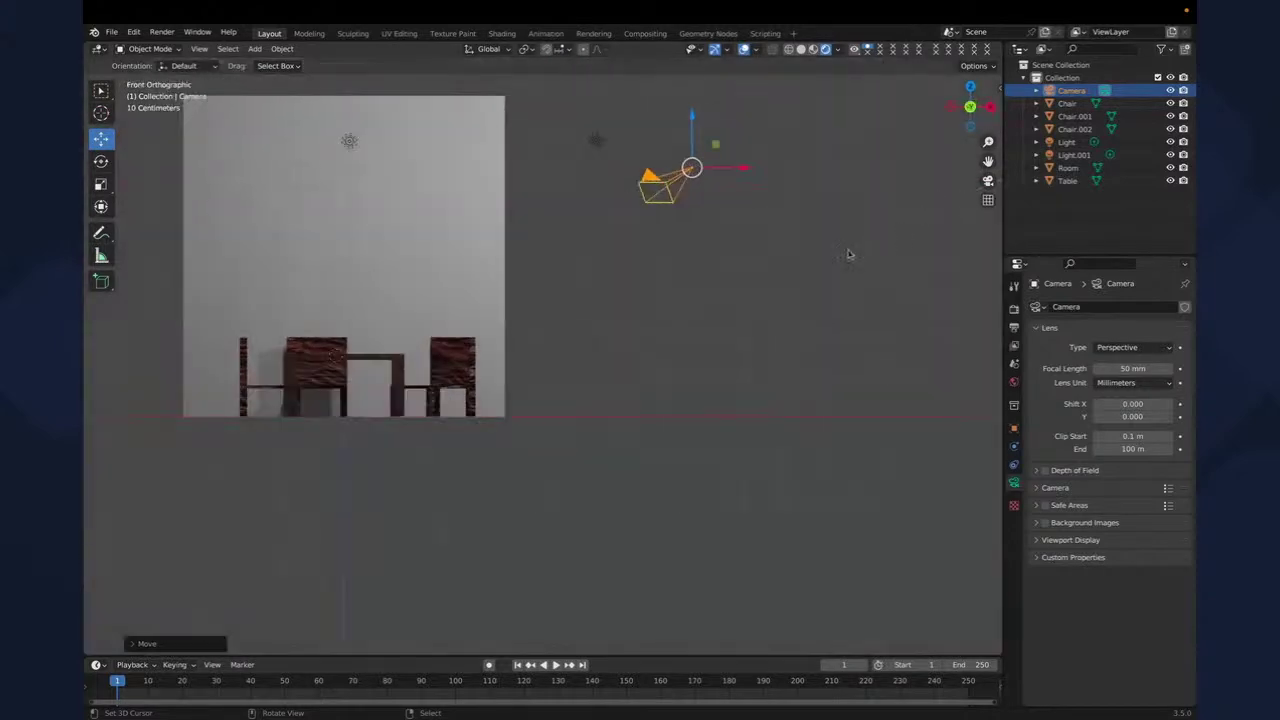
middle_drag(841, 258, 749, 326)
middle_drag(654, 311, 728, 282)
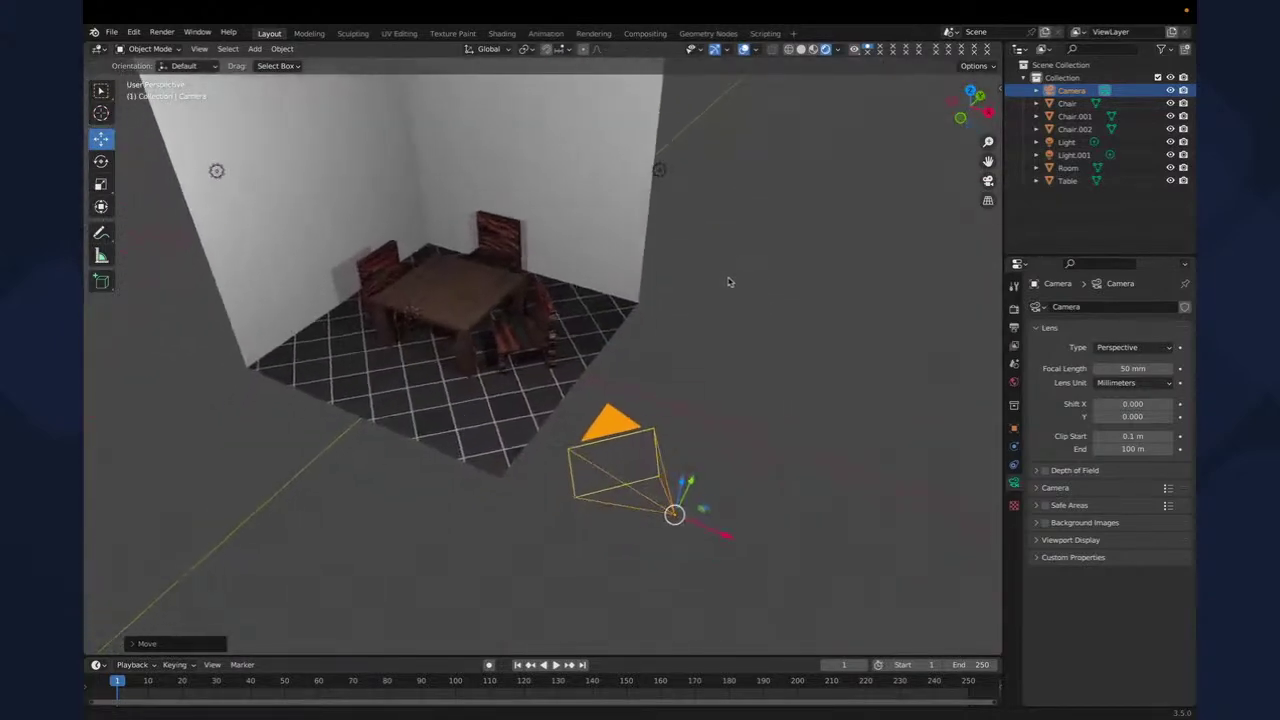
key(KP_1)
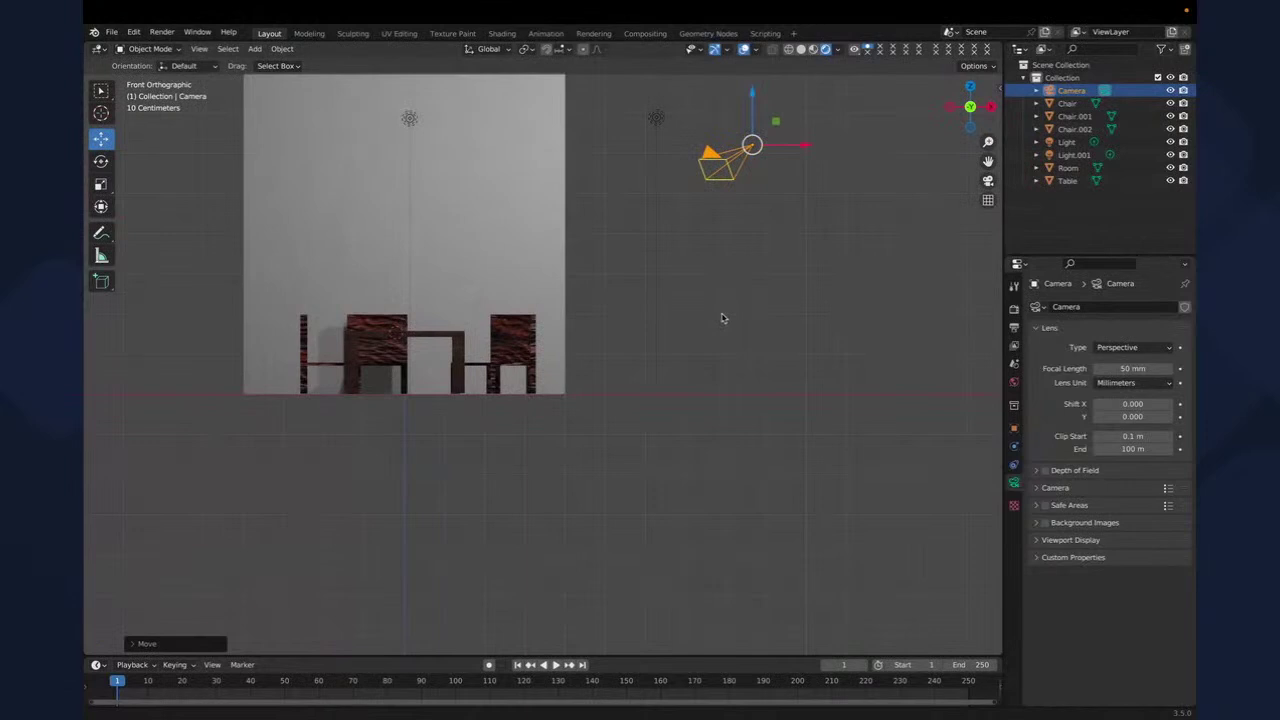
shift+middle_drag(707, 340, 628, 463)
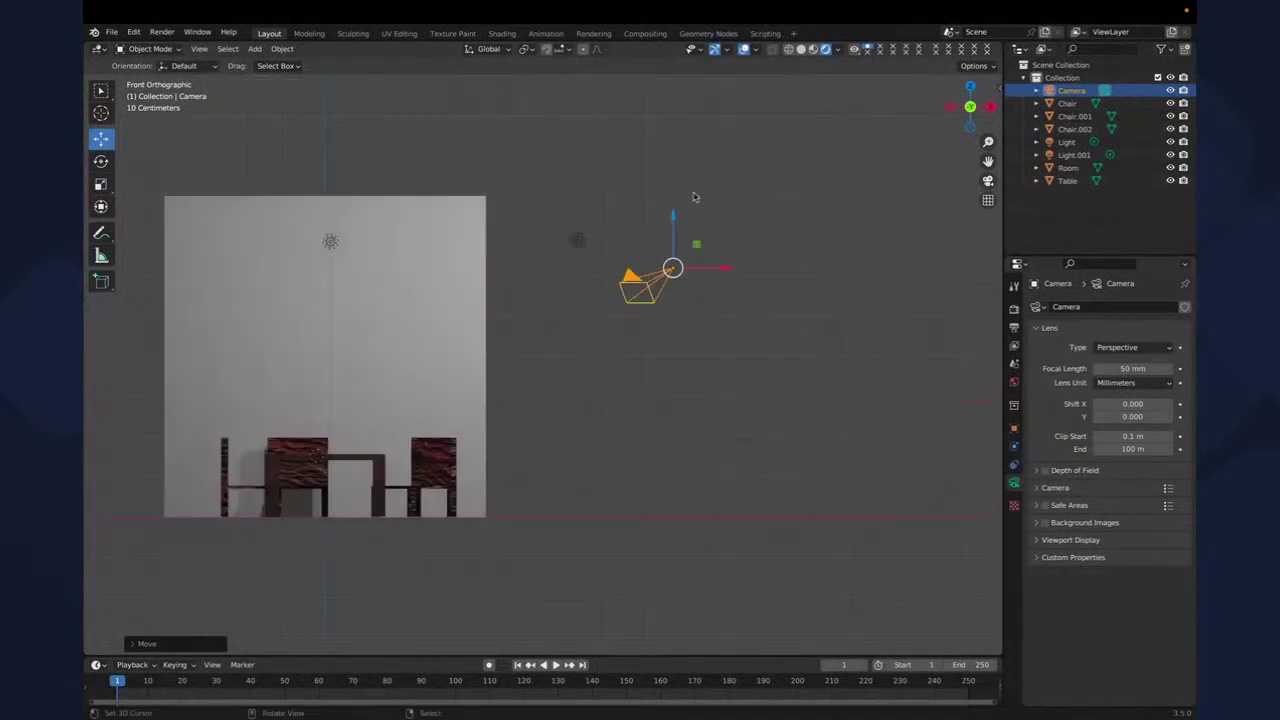
drag(673, 215, 712, 193)
key(KP_0)
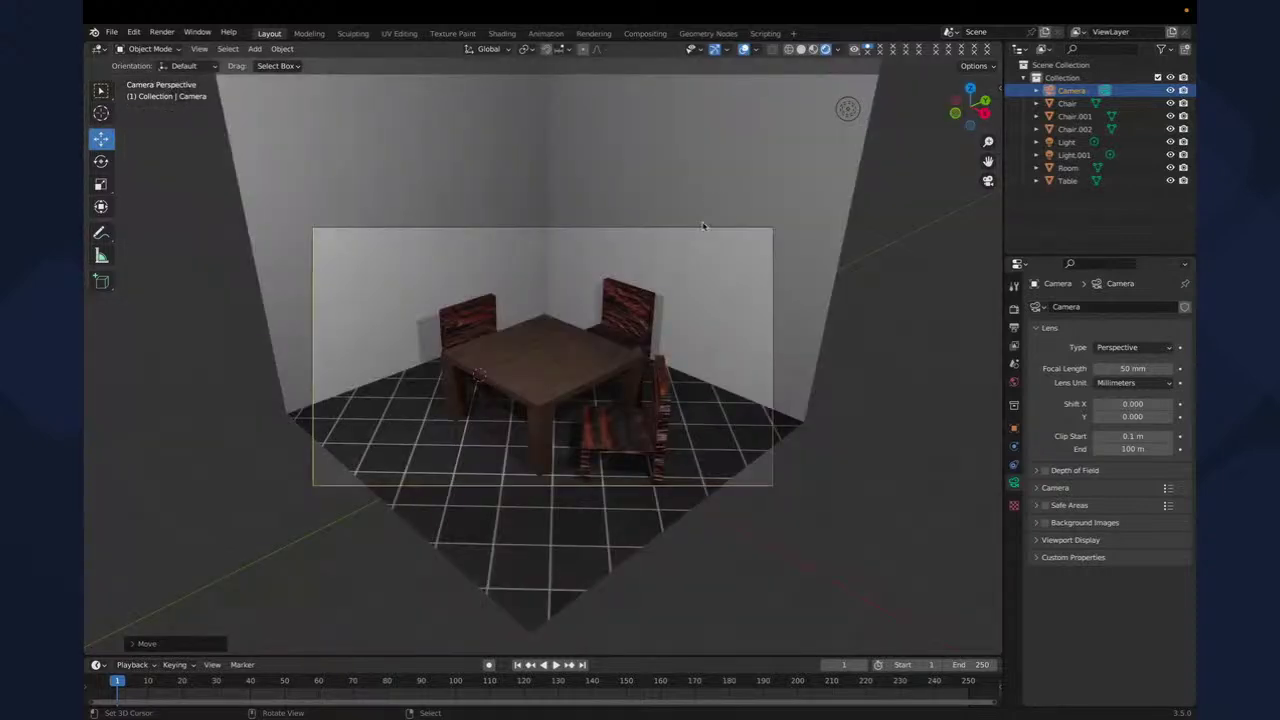
- Slide the camera along X and about 0.46 m along Y to frame the table and chairs
middle_drag(680, 271, 705, 315)
middle_drag(859, 207, 565, 396)
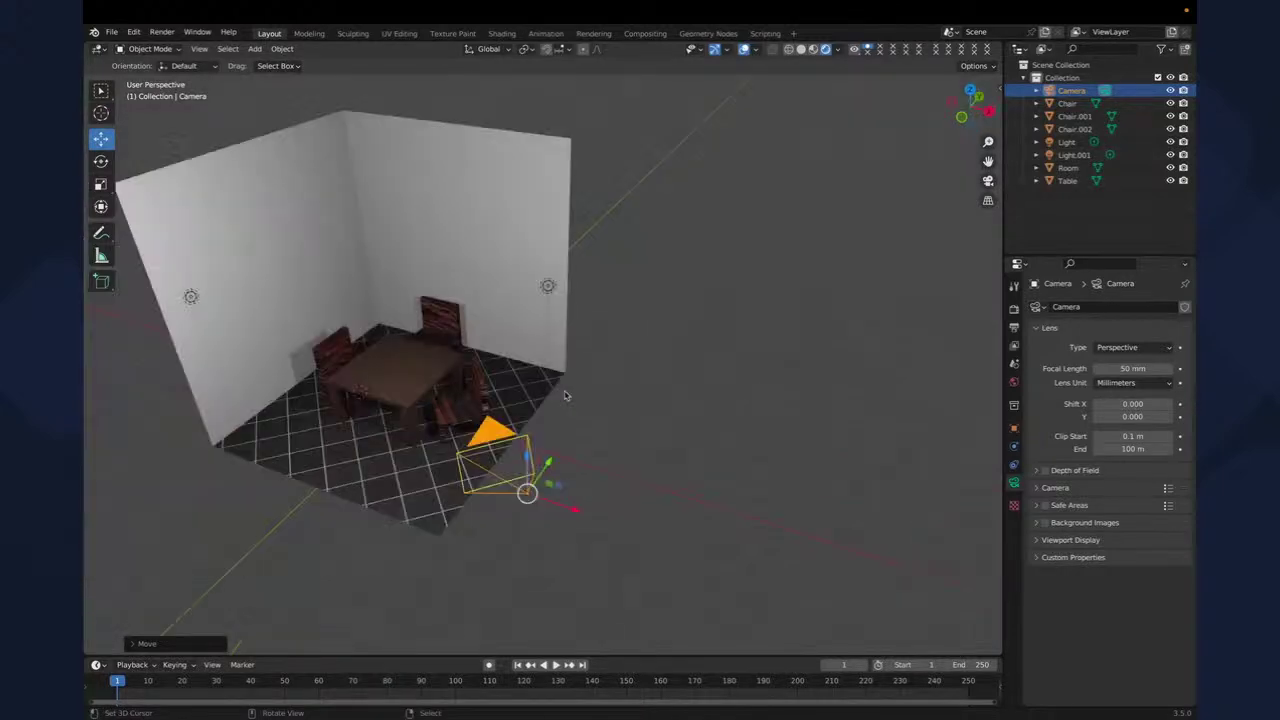
drag(574, 510, 559, 475)
key(KP_0)
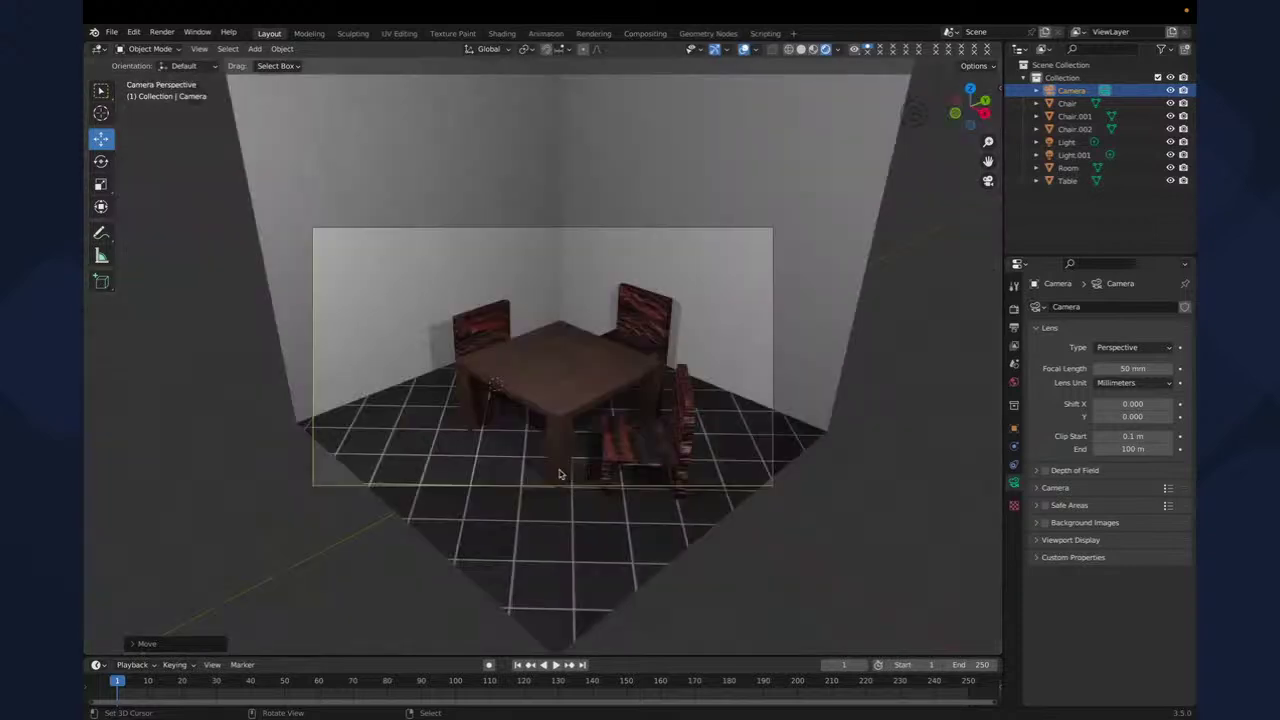
key(KP_0)
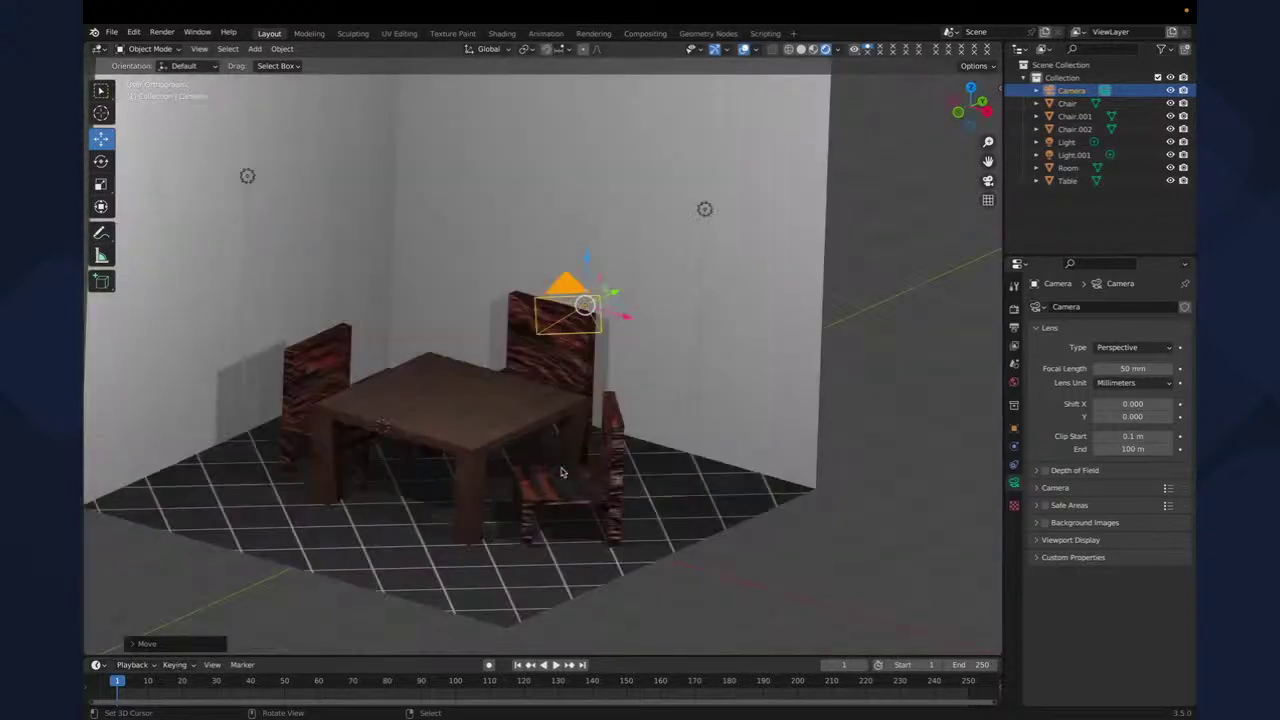
middle_drag(561, 472, 582, 457)
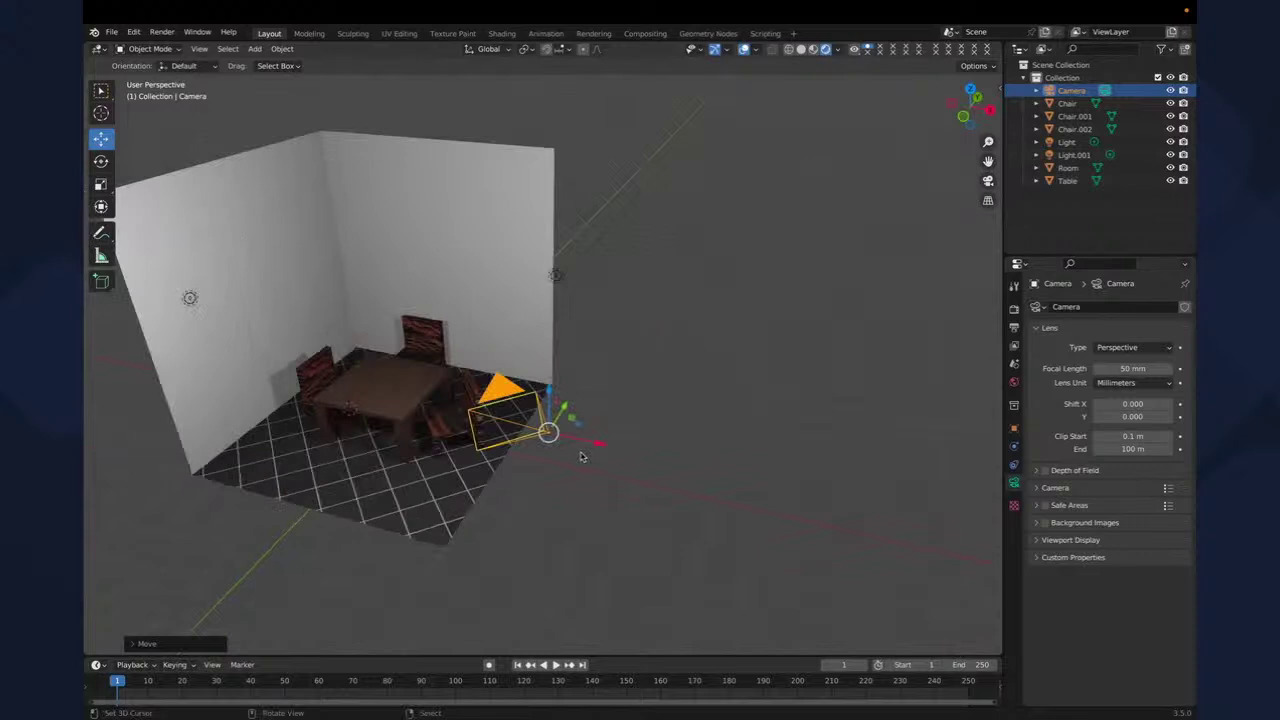
drag(597, 443, 537, 392)
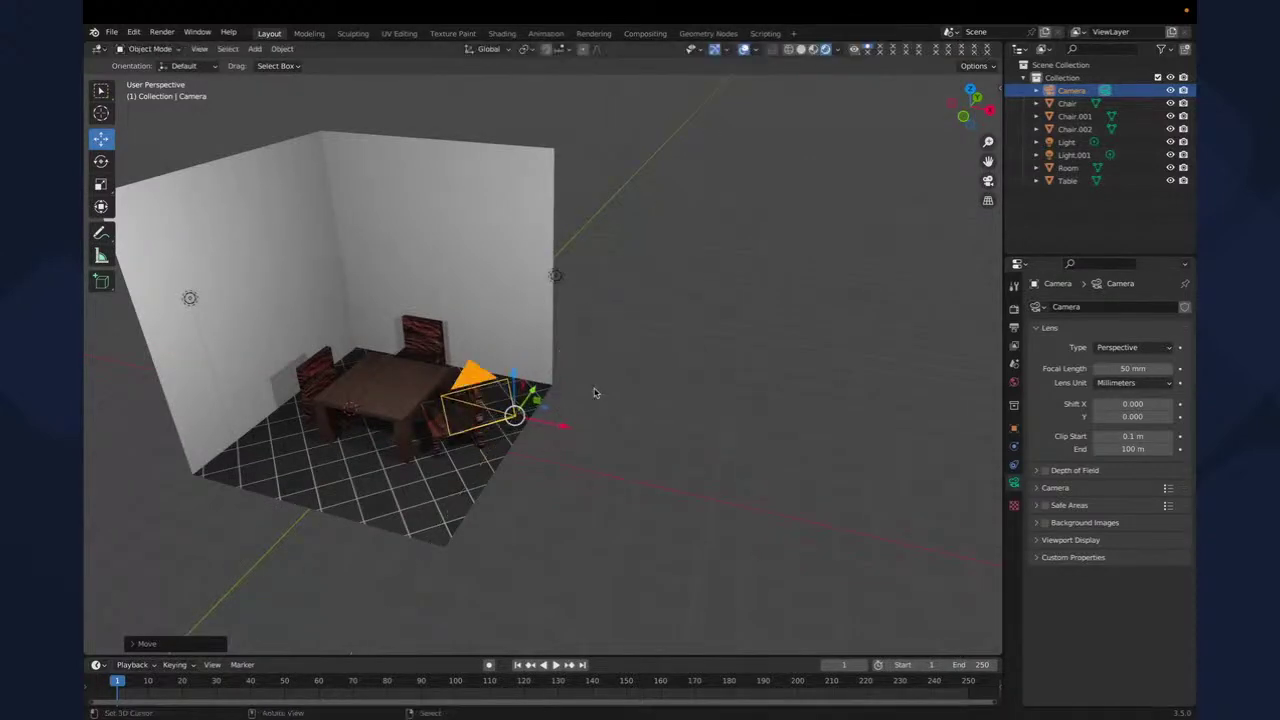
key(KP_0)
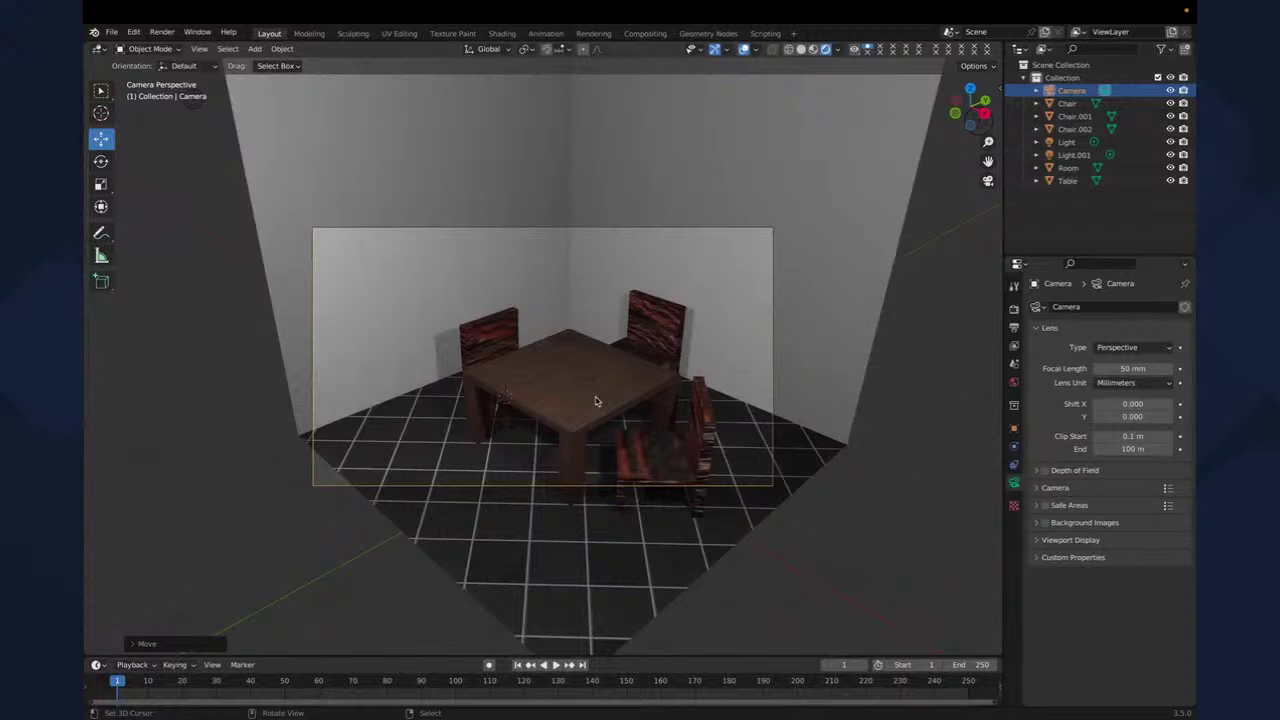
key(KP_1)
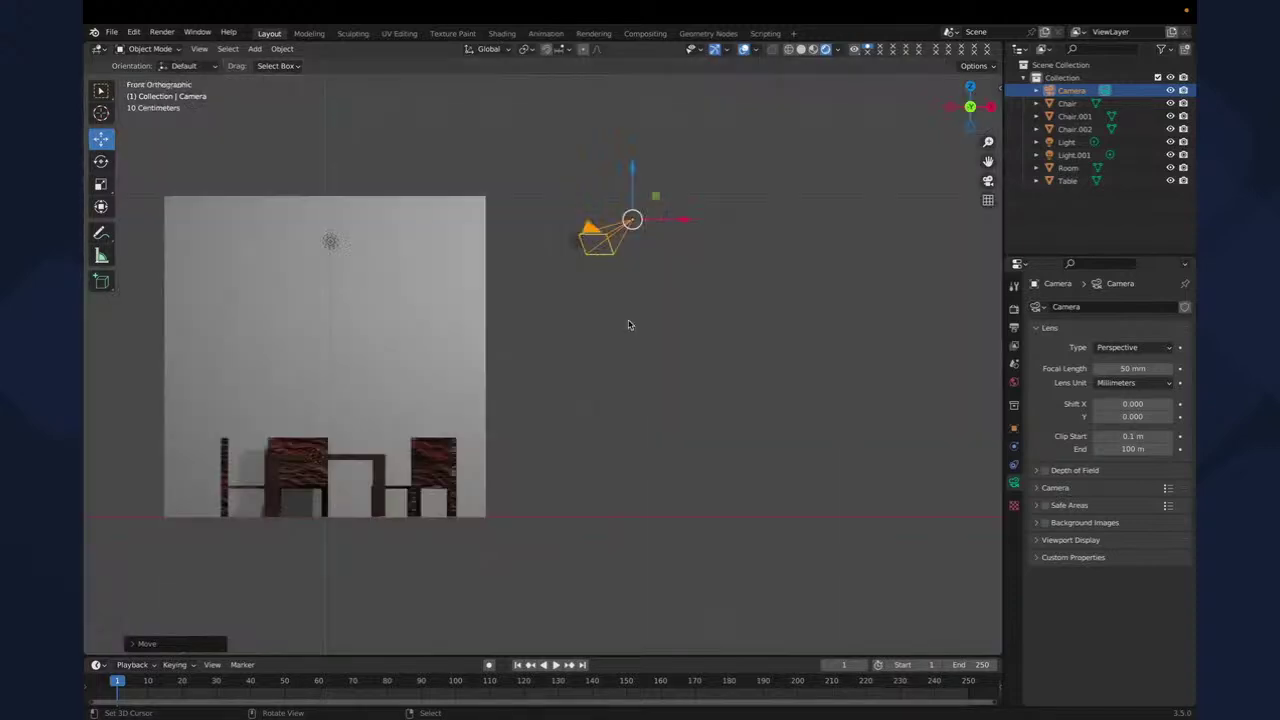
middle_drag(628, 324, 555, 401)
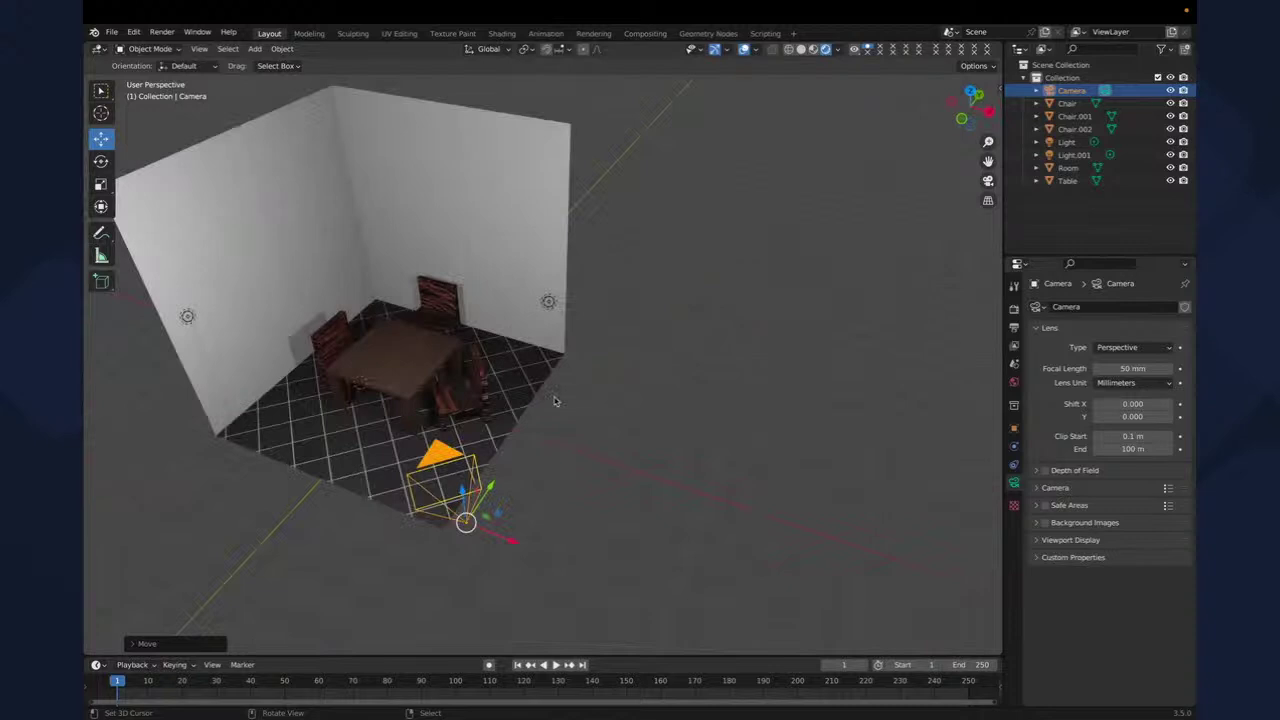
drag(491, 487, 517, 461)
key(KP_0)
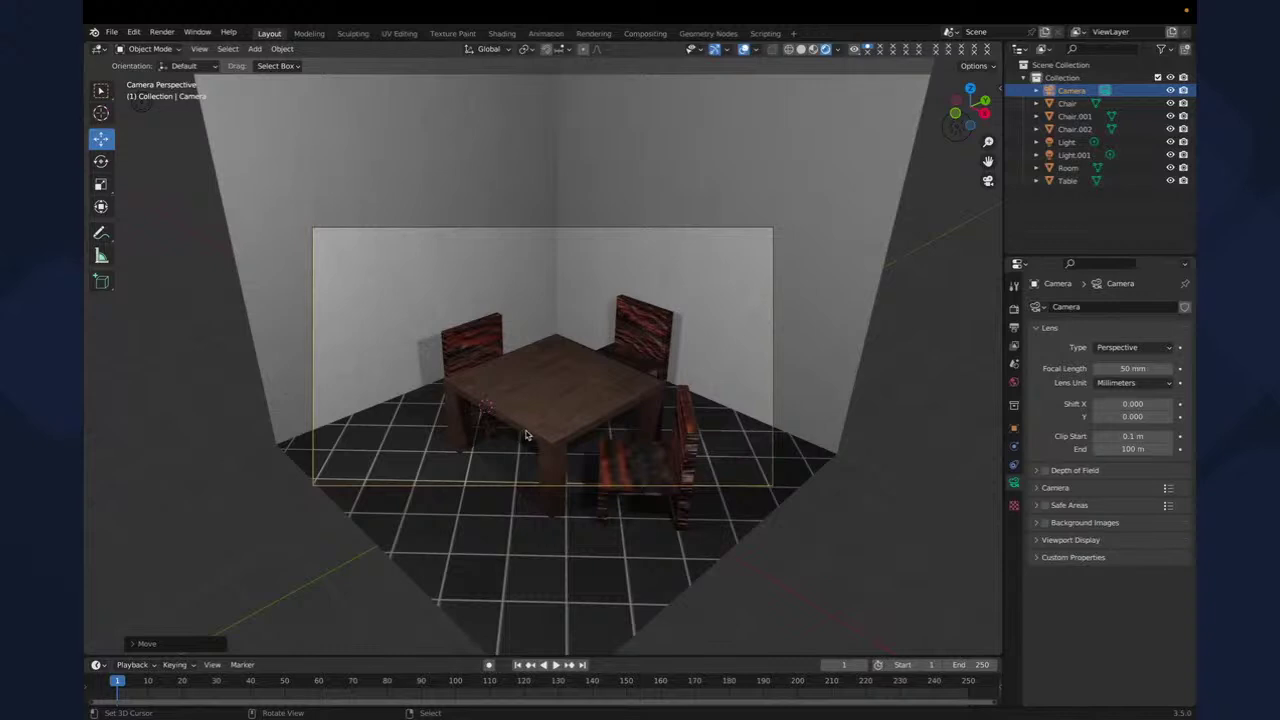
- Slide the camera about 0.31 m along X and check the framing through the camera
middle_drag(525, 433, 777, 234)
drag(777, 234, 797, 244)
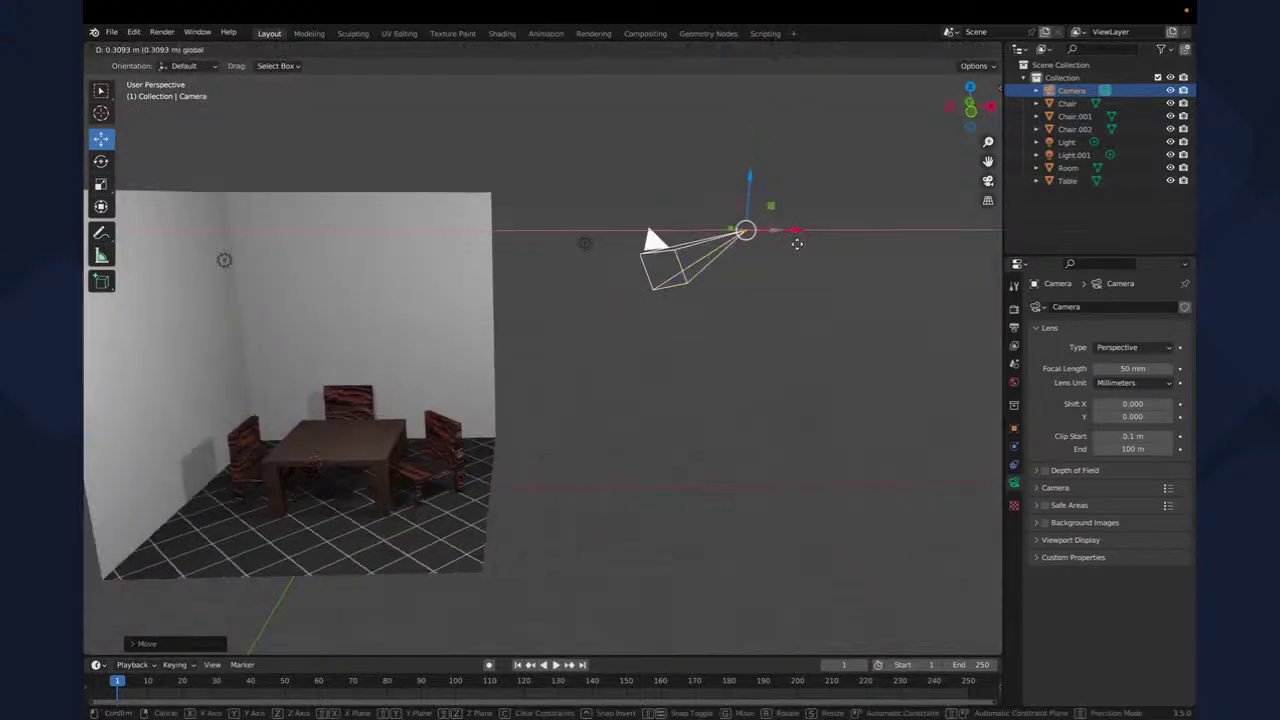
click(797, 244)
middle_drag(797, 244, 794, 269)
key(KP_0)
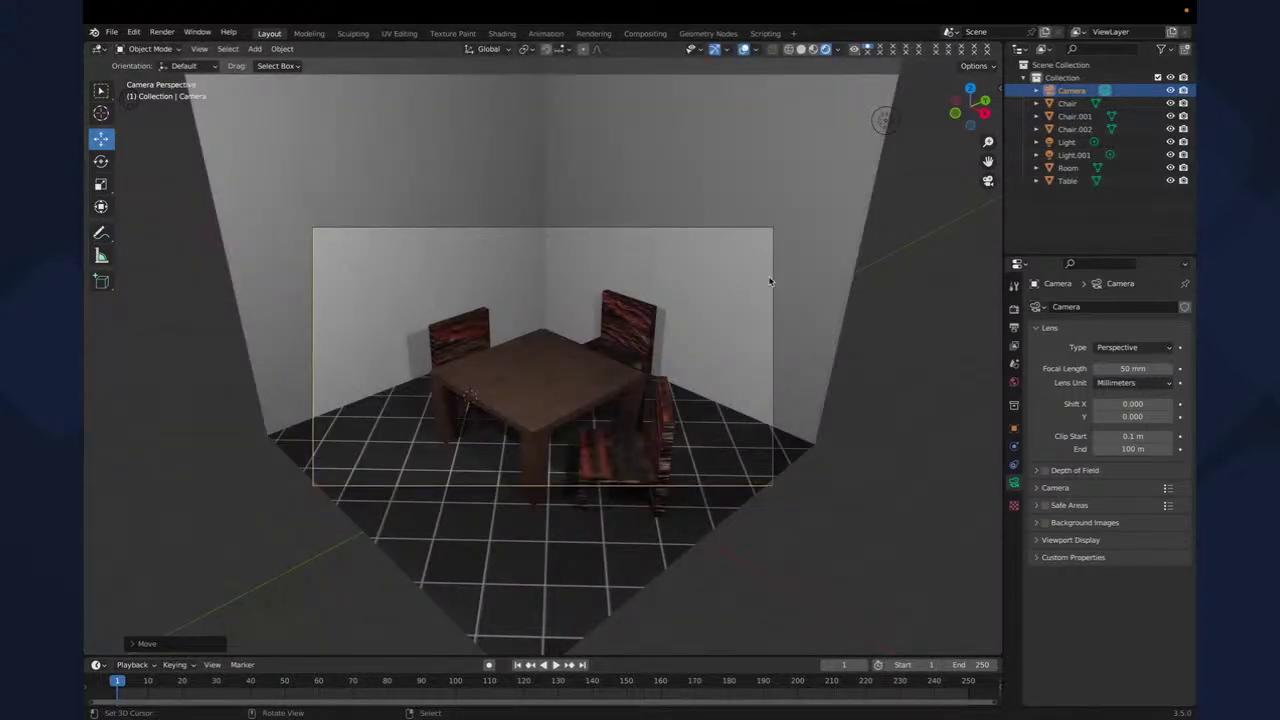
- Lower the camera about 0.27 m along Z in front view, rechecking the camera framing
key(KP_1)
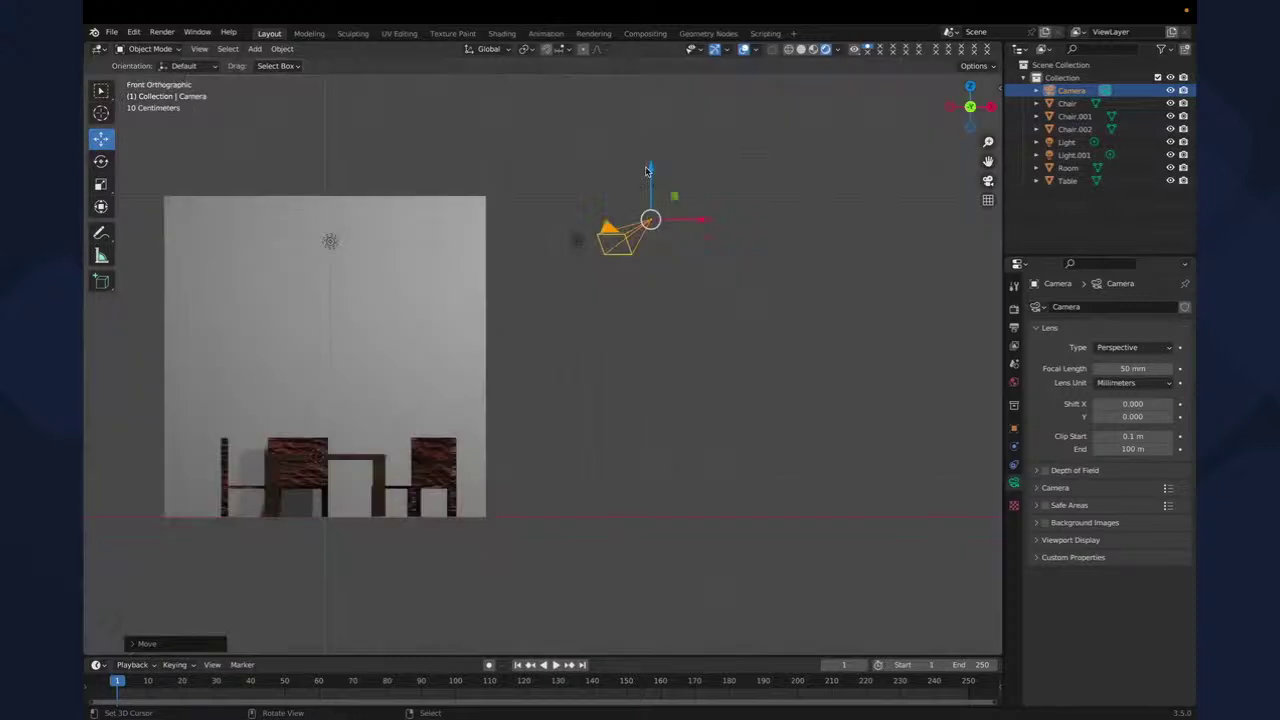
drag(648, 170, 650, 183)
key(KP_0)
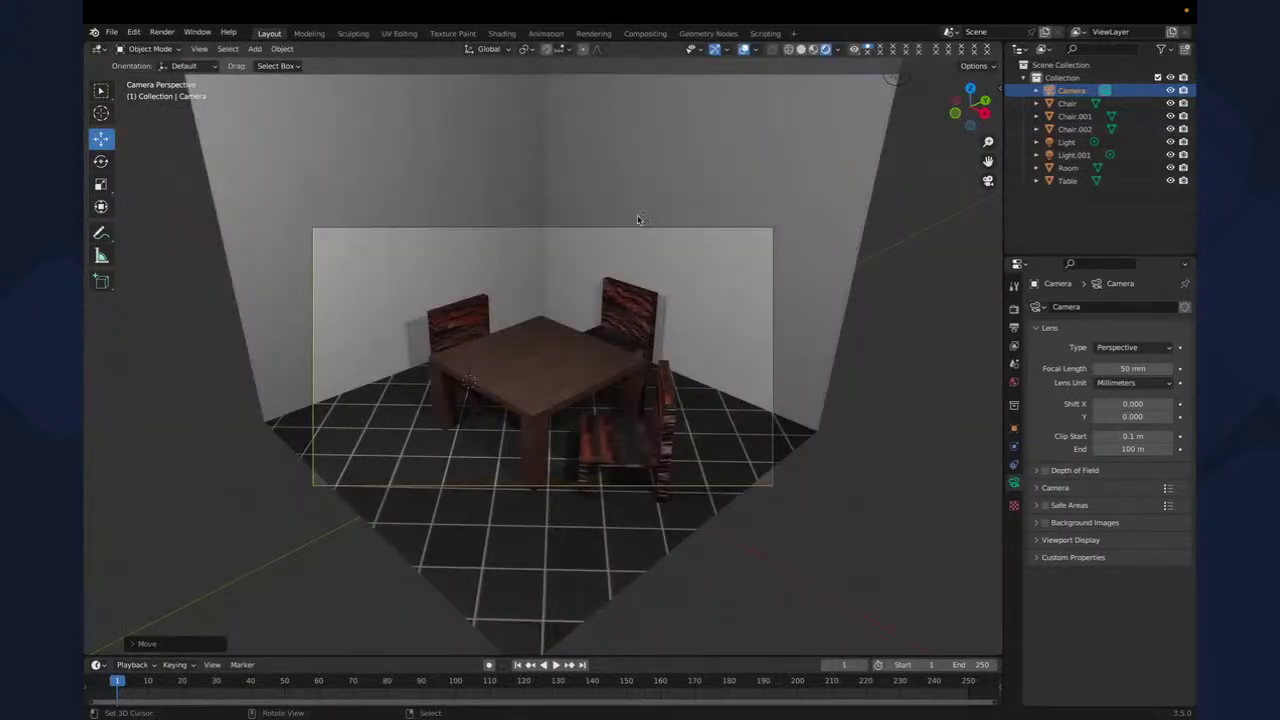
key(KP_1)
drag(653, 182, 654, 236)
key(KP_0)
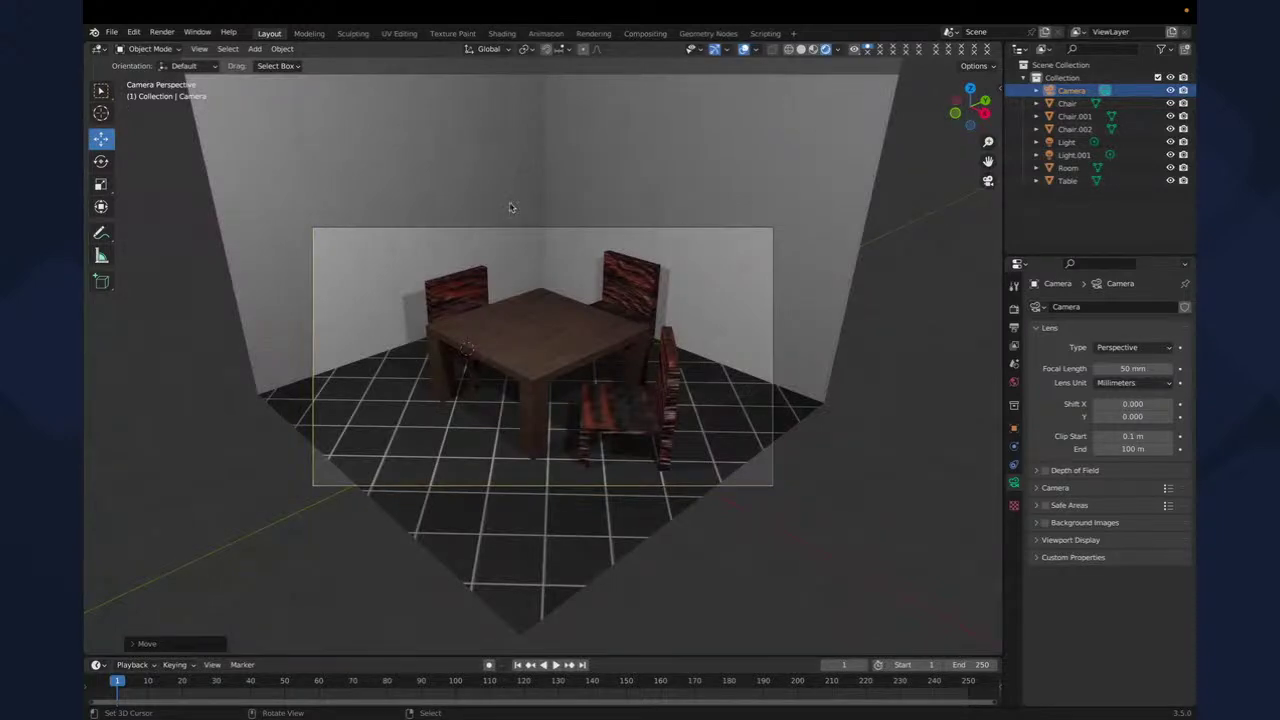
key(KP_0)
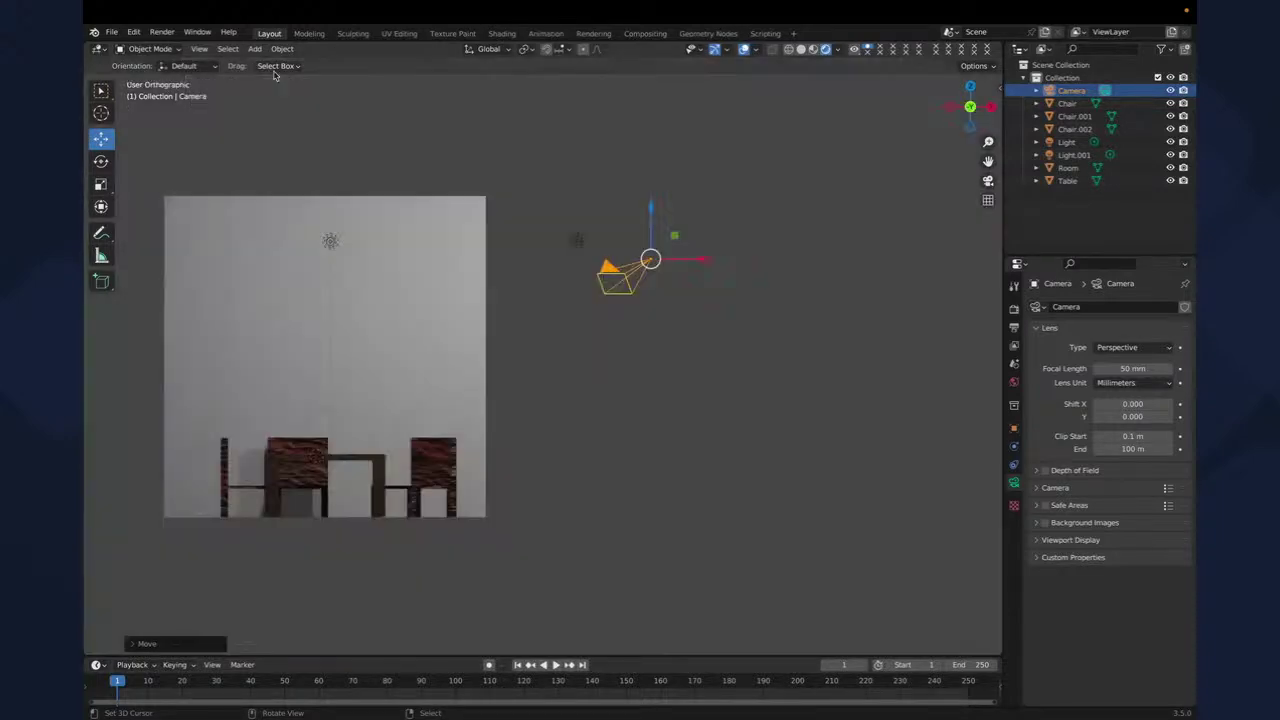
- Render a test image from the camera, move the render window aside, and show Render Properties
key(KP_1)
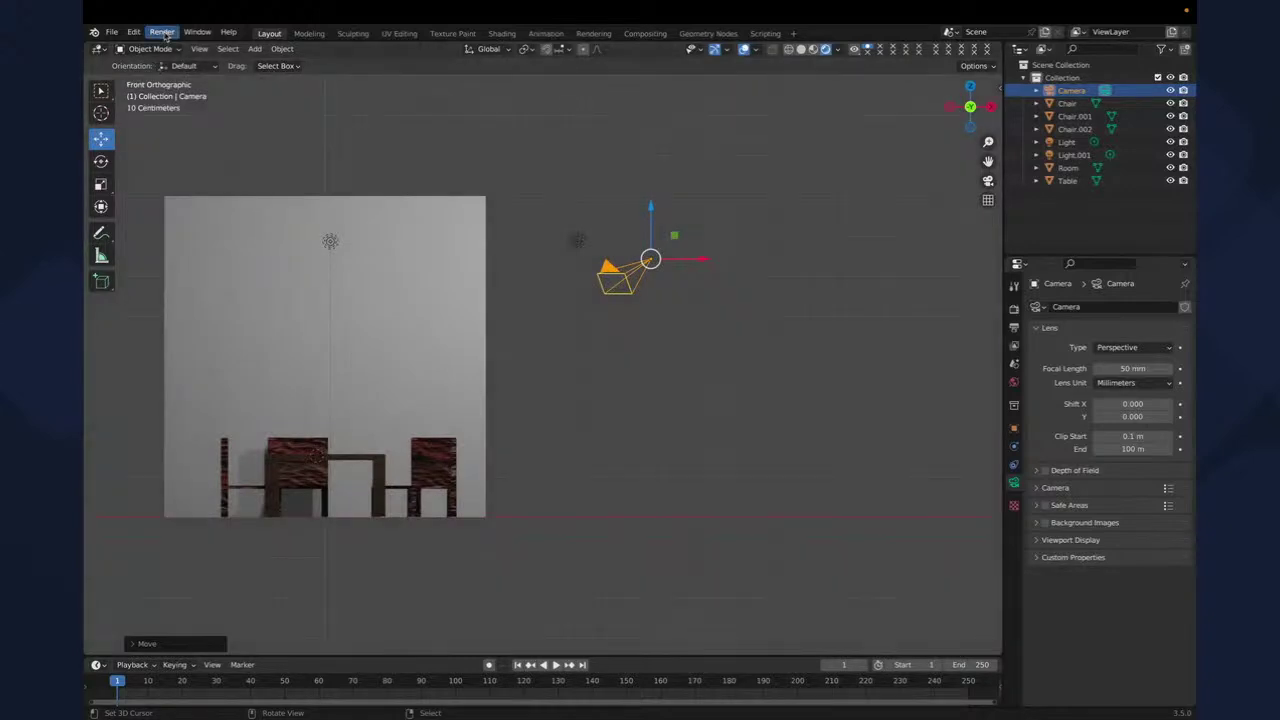
click(163, 33)
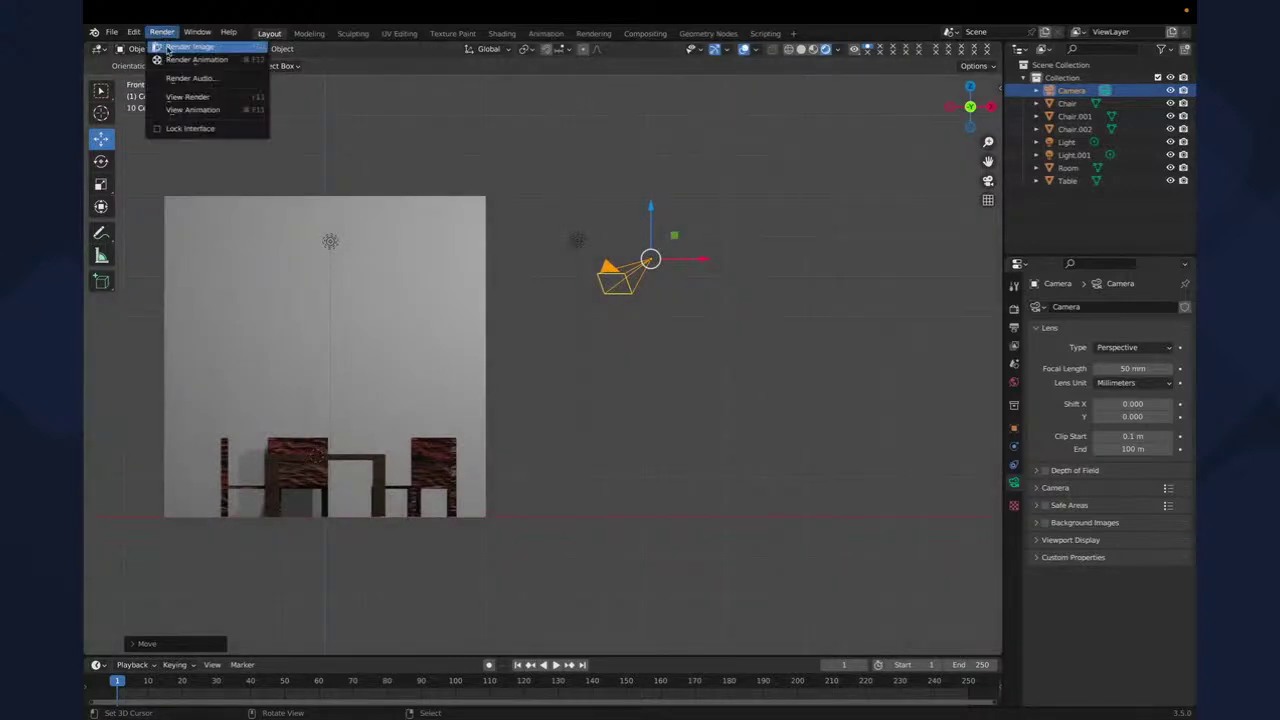
click(165, 64)
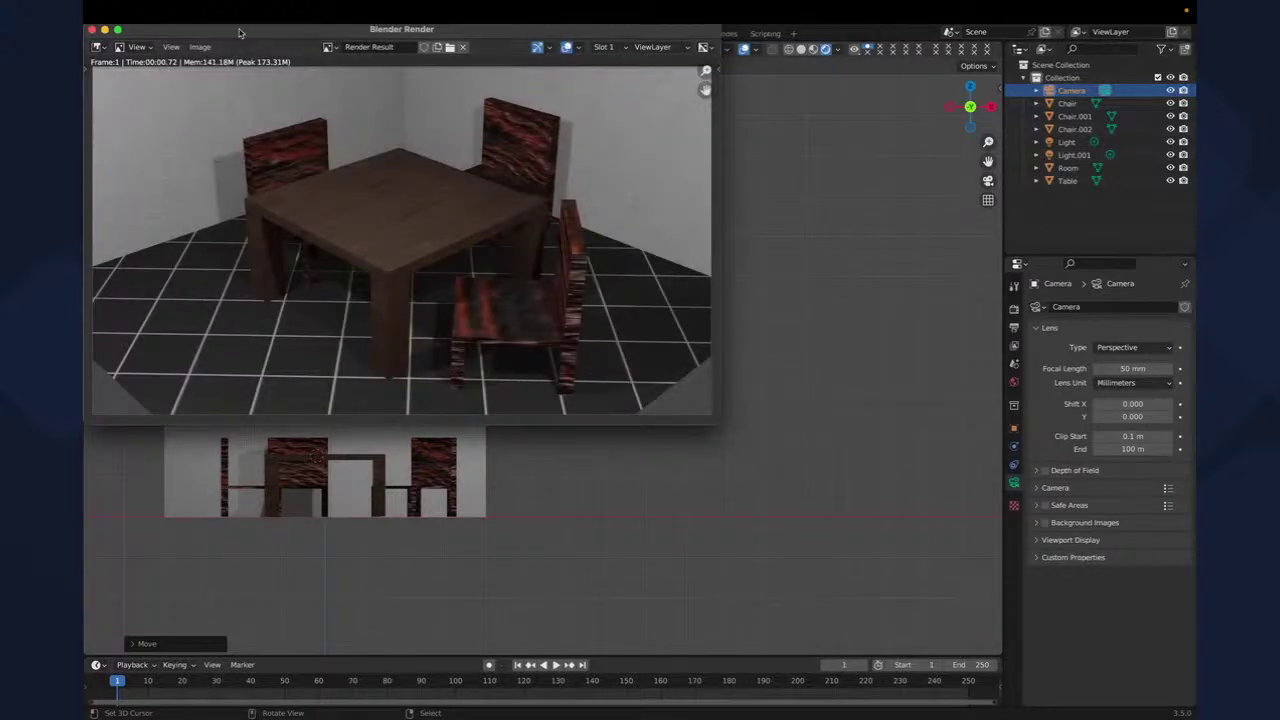
drag(239, 33, 283, 78)
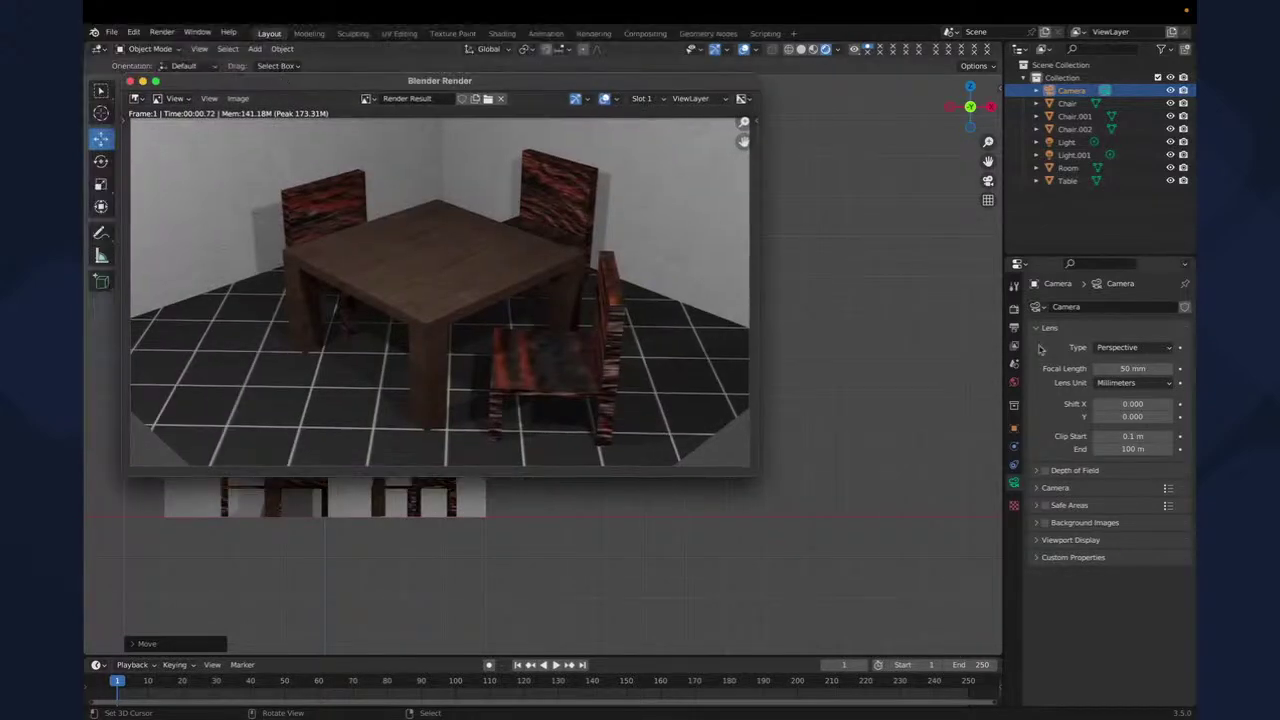
click(1014, 310)
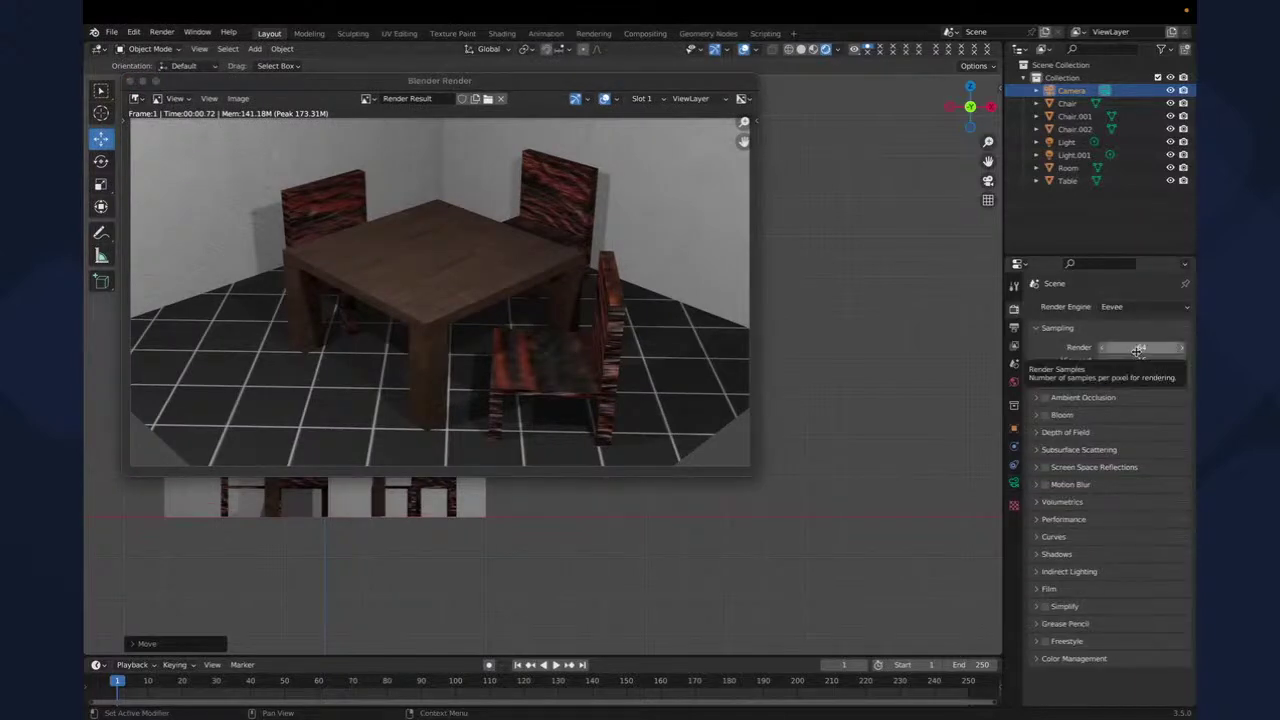
- Close the test render and set both Render and Viewport samples to 500
click(130, 82)
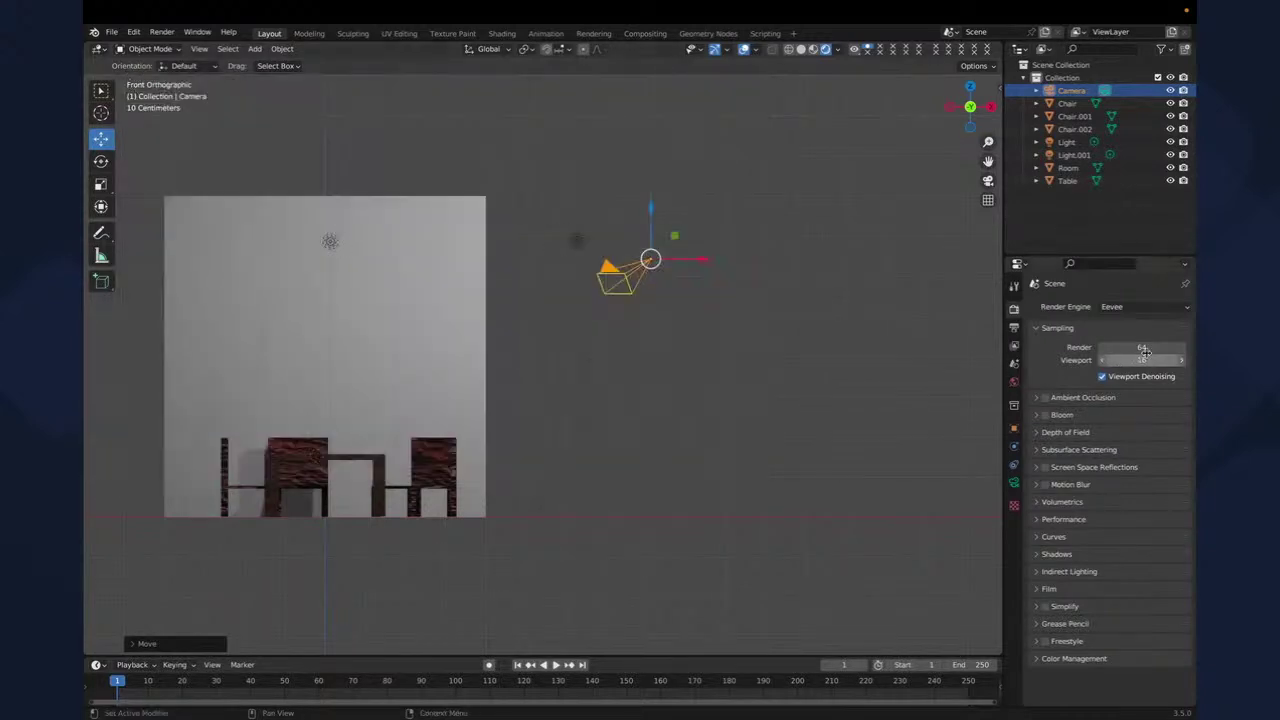
click(1141, 349)
text(500)
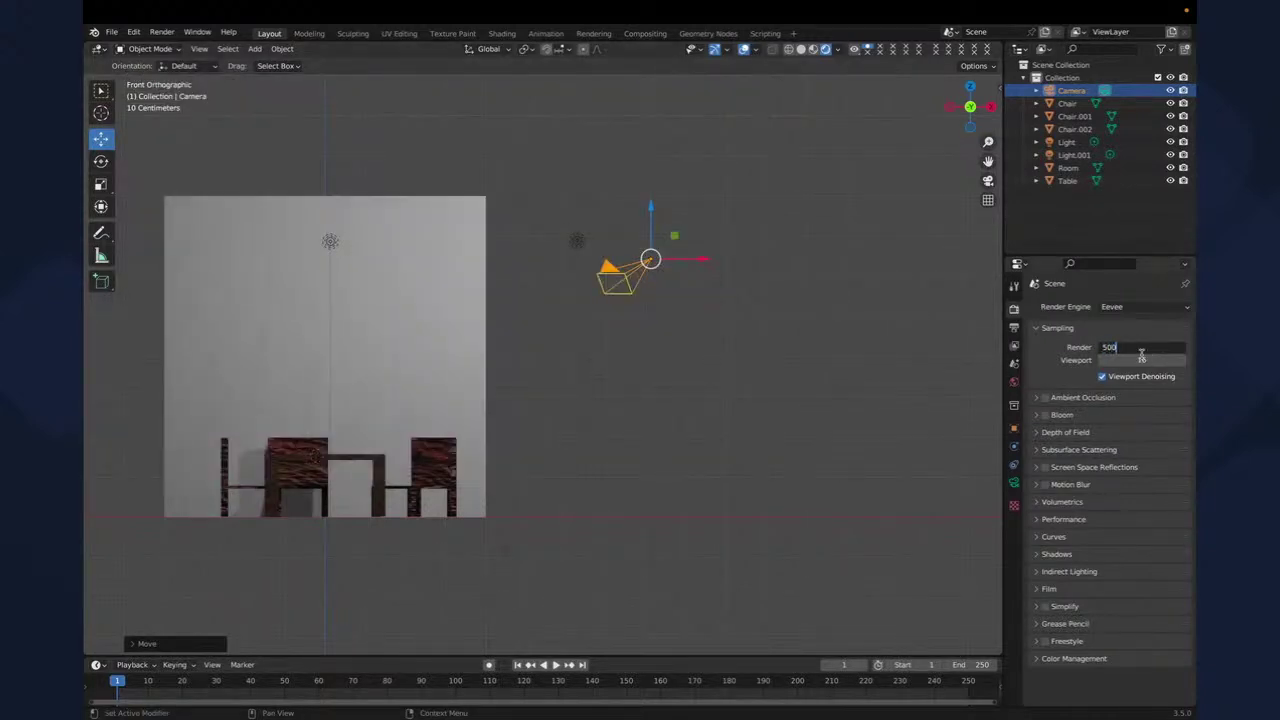
key(Tab)
text(500)
key(Return)
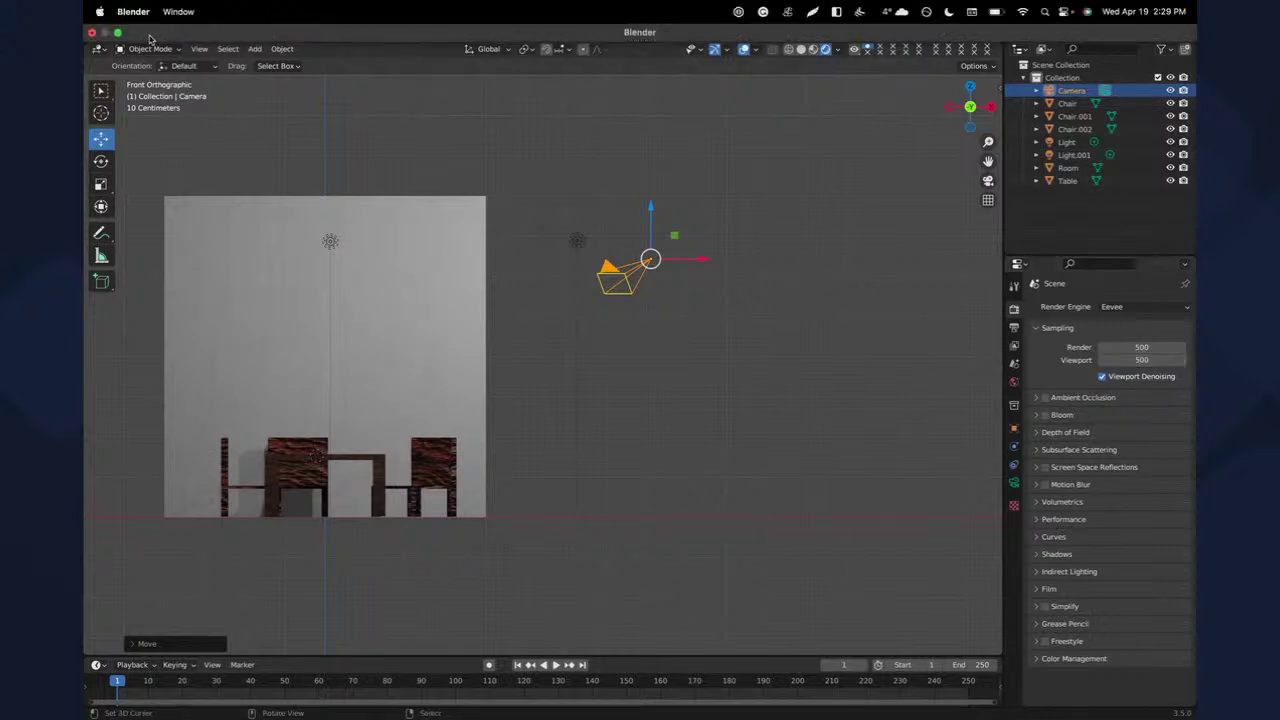
- Render the image at 500 samples, then close the finished render window
click(171, 33)
click(170, 46)
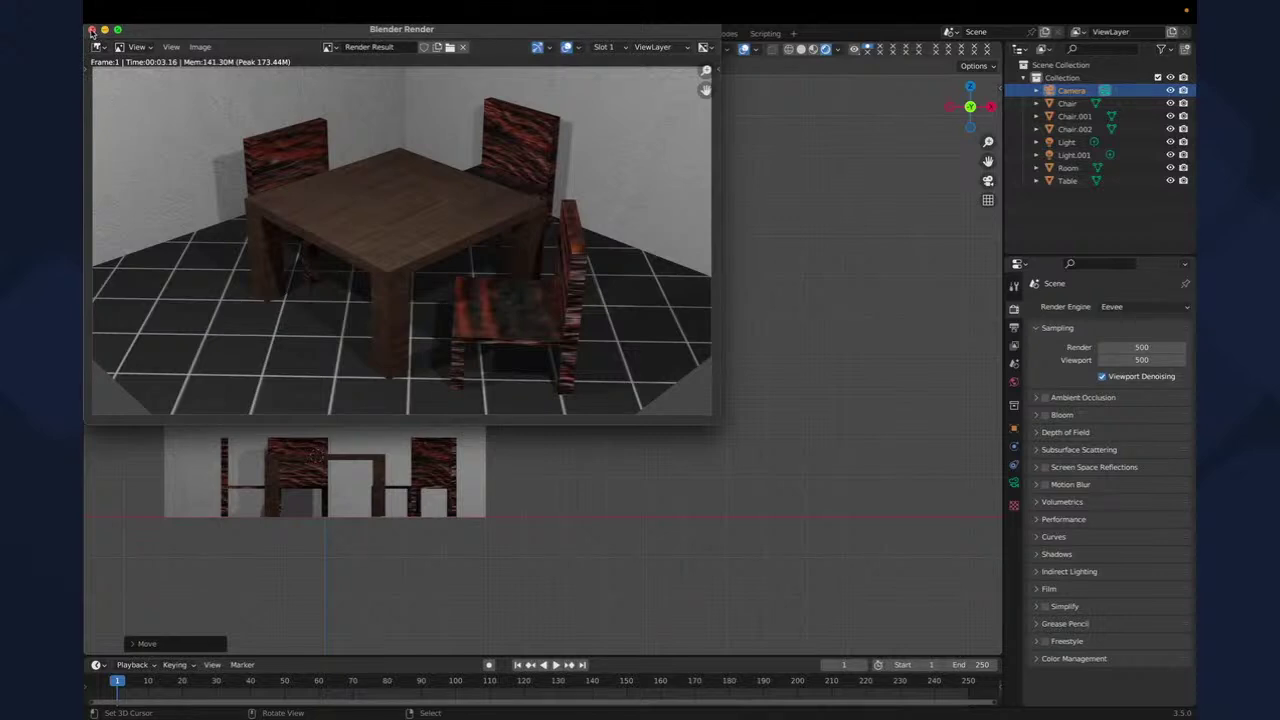
click(91, 31)
middle_drag(452, 391, 450, 455)
- Bring up the macOS app switcher with Cmd+Tab, with Wacom Center as the next app
key(super+Tab)
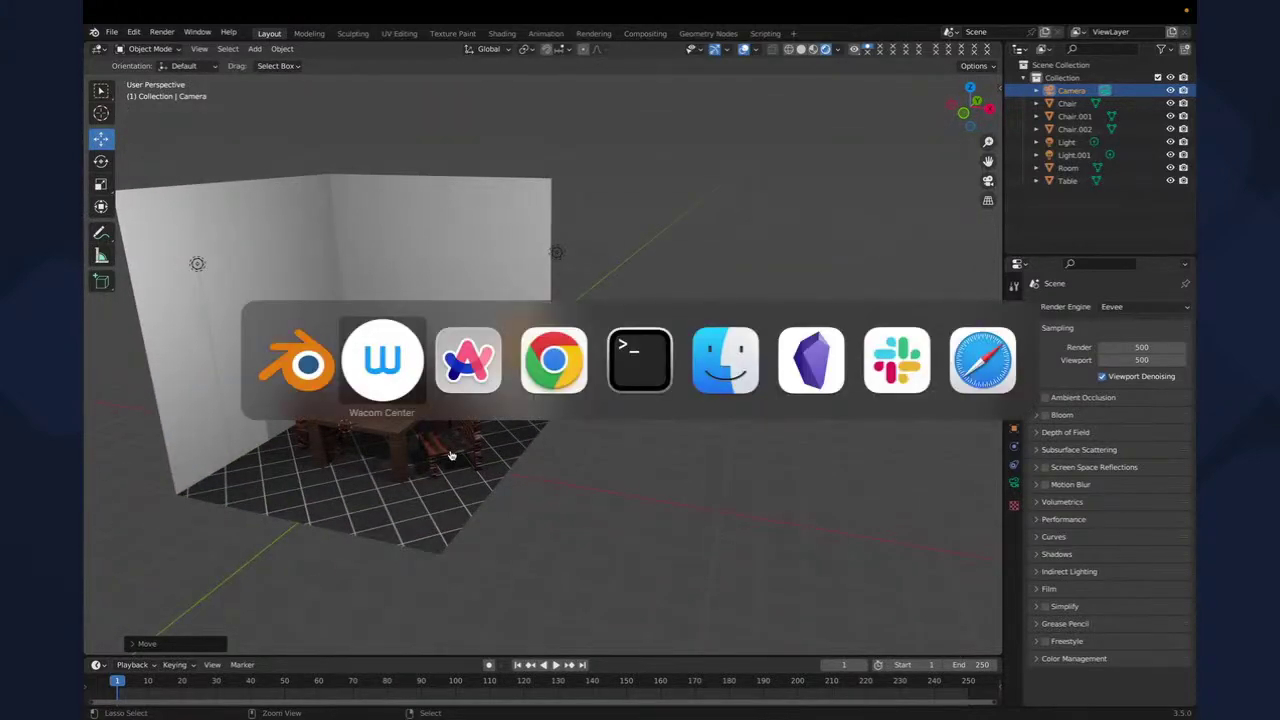